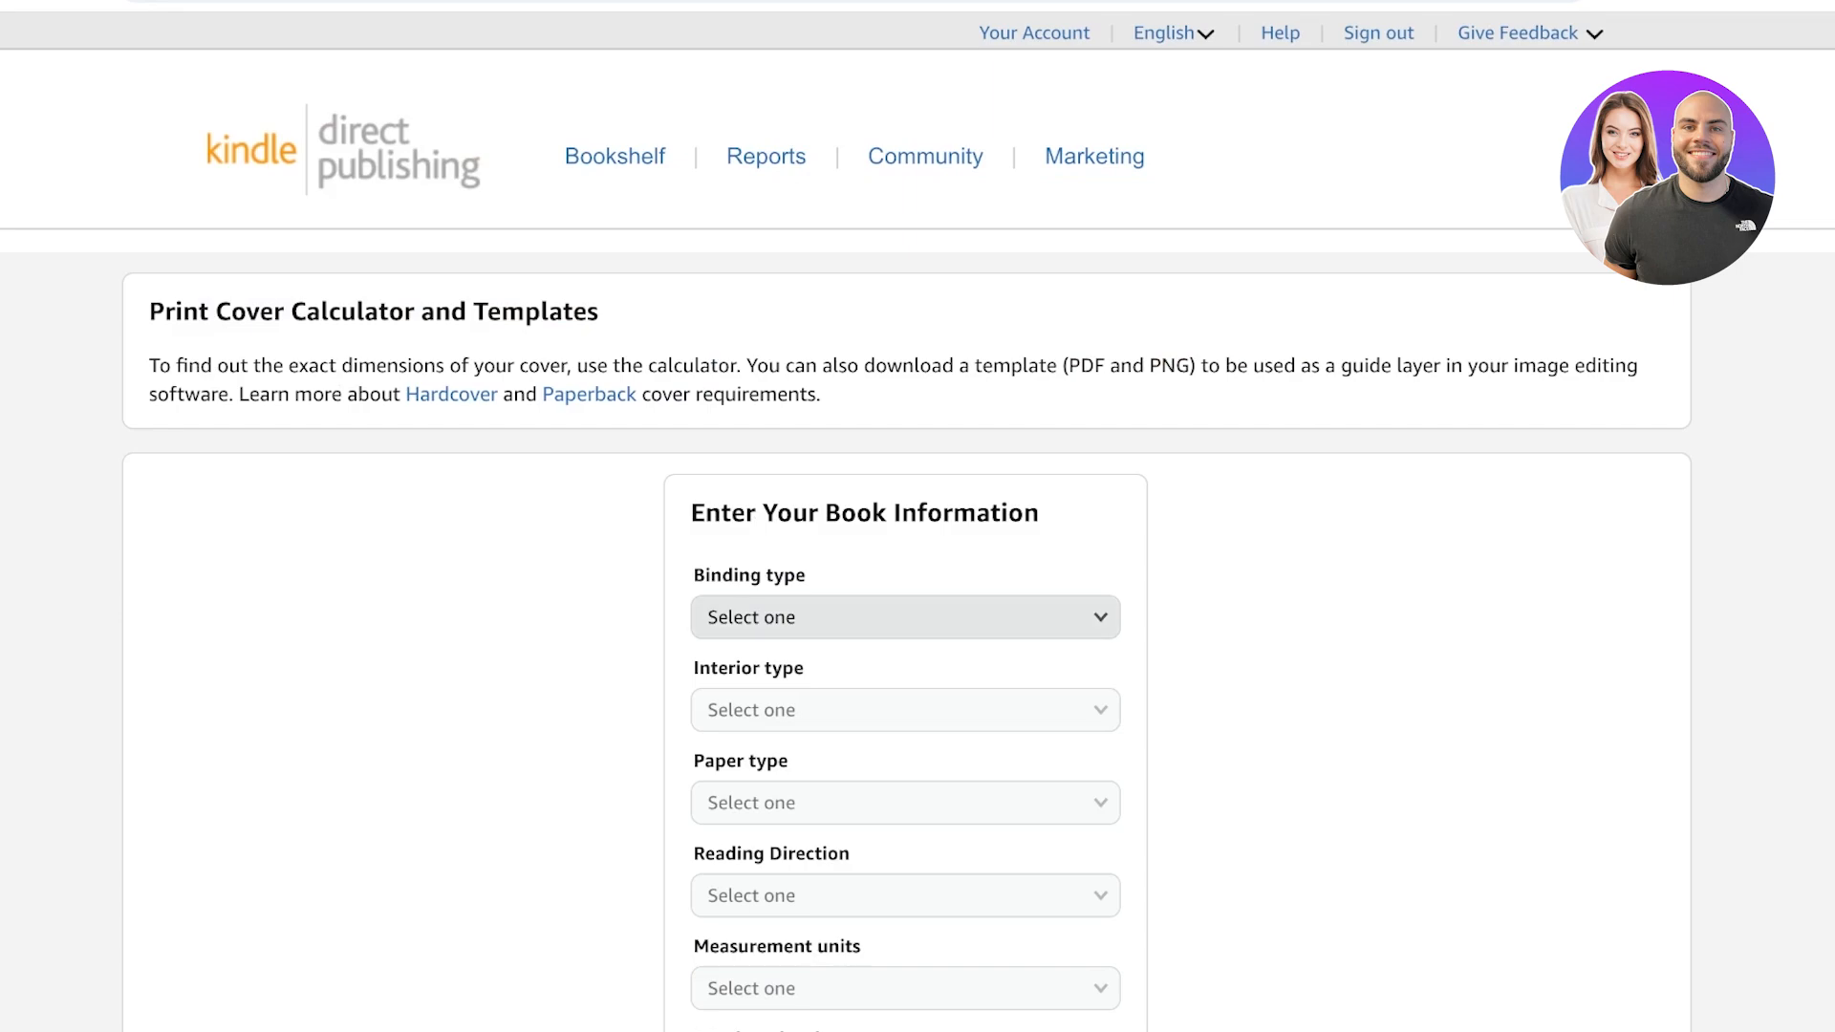
Step: Set the book's binding type to Paperback, interior type to Black & white and paper type to White paper
left_click(905, 618)
key("Escape")
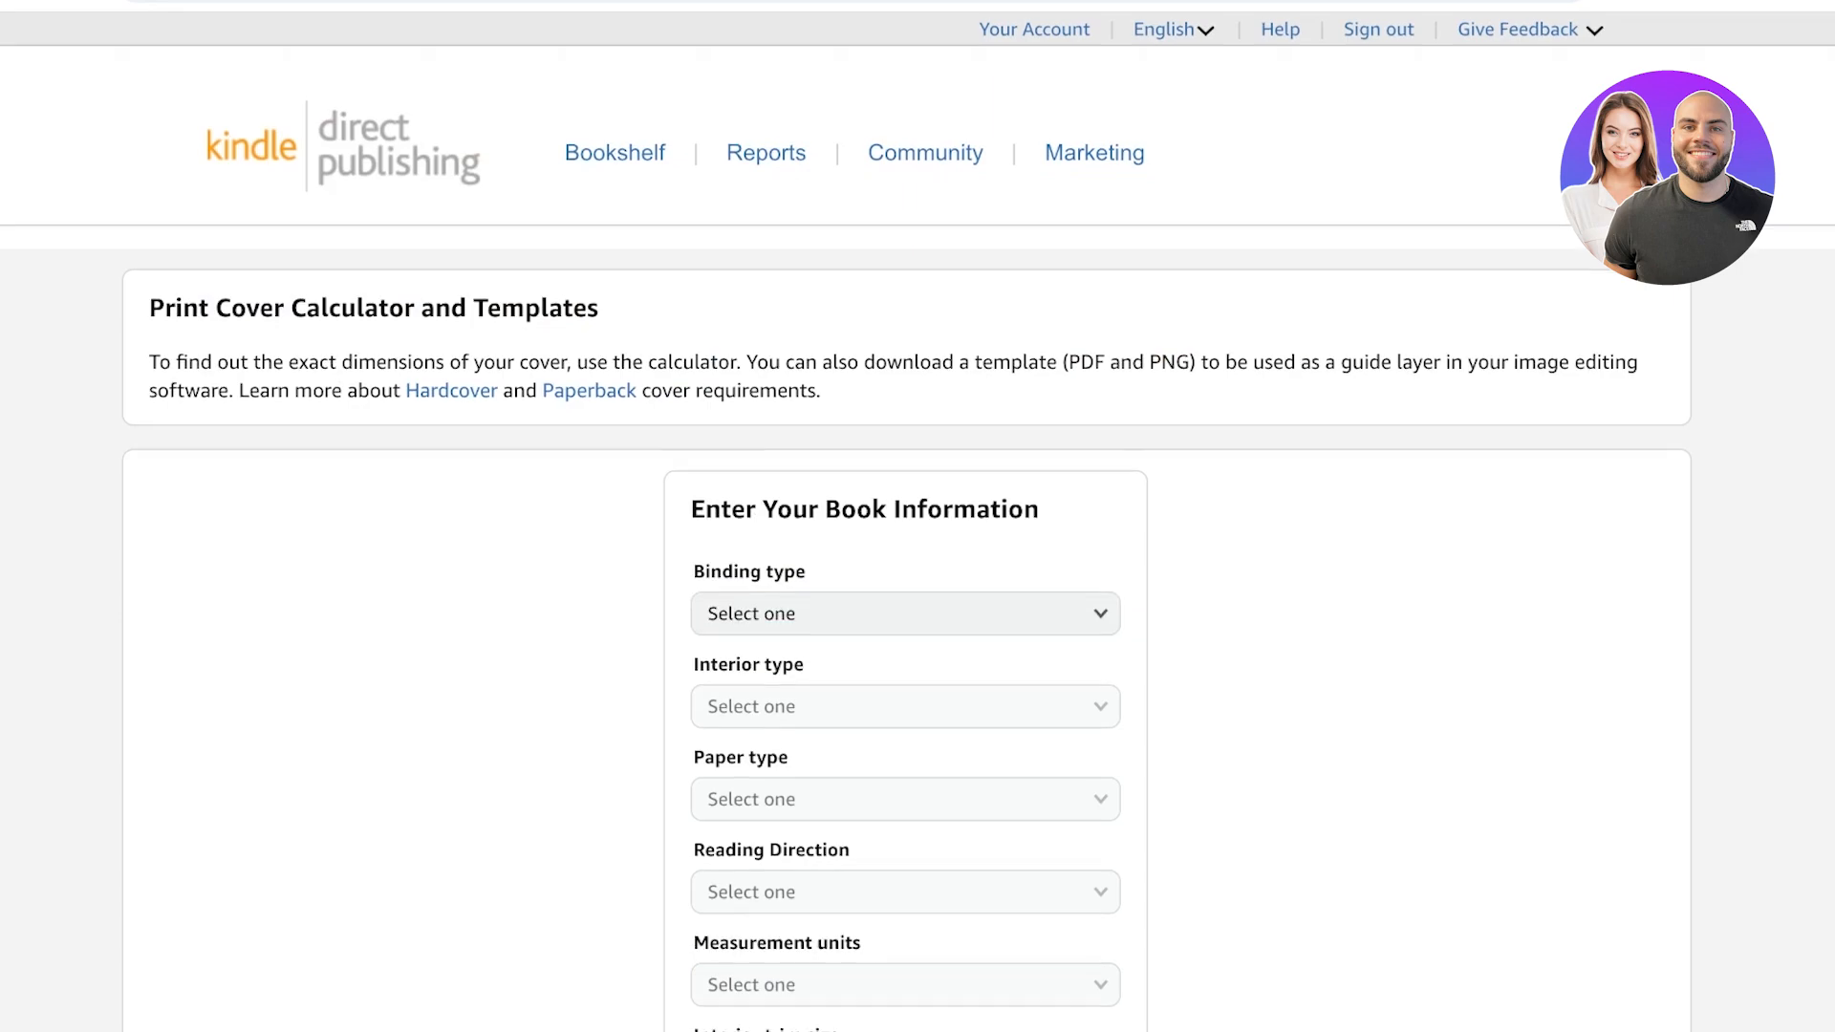
scroll(905, 516, "down", 3)
left_click(905, 367)
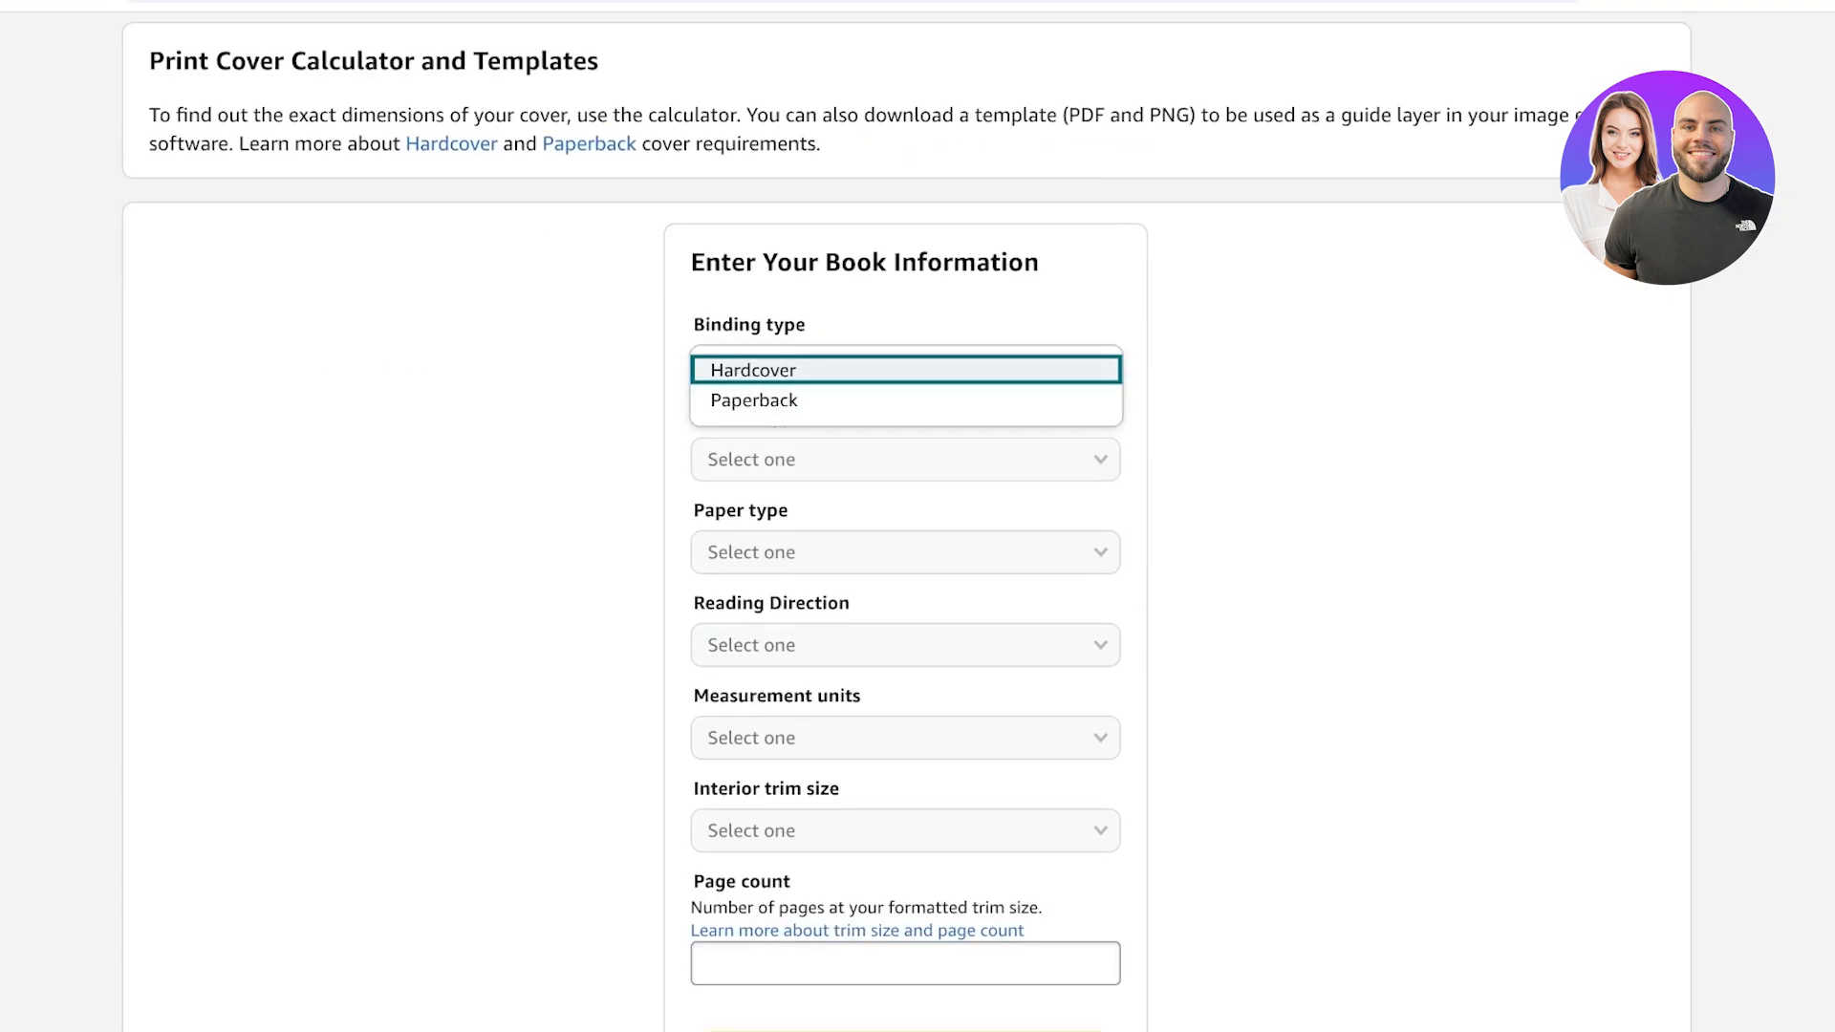
left_click(905, 400)
left_click(905, 460)
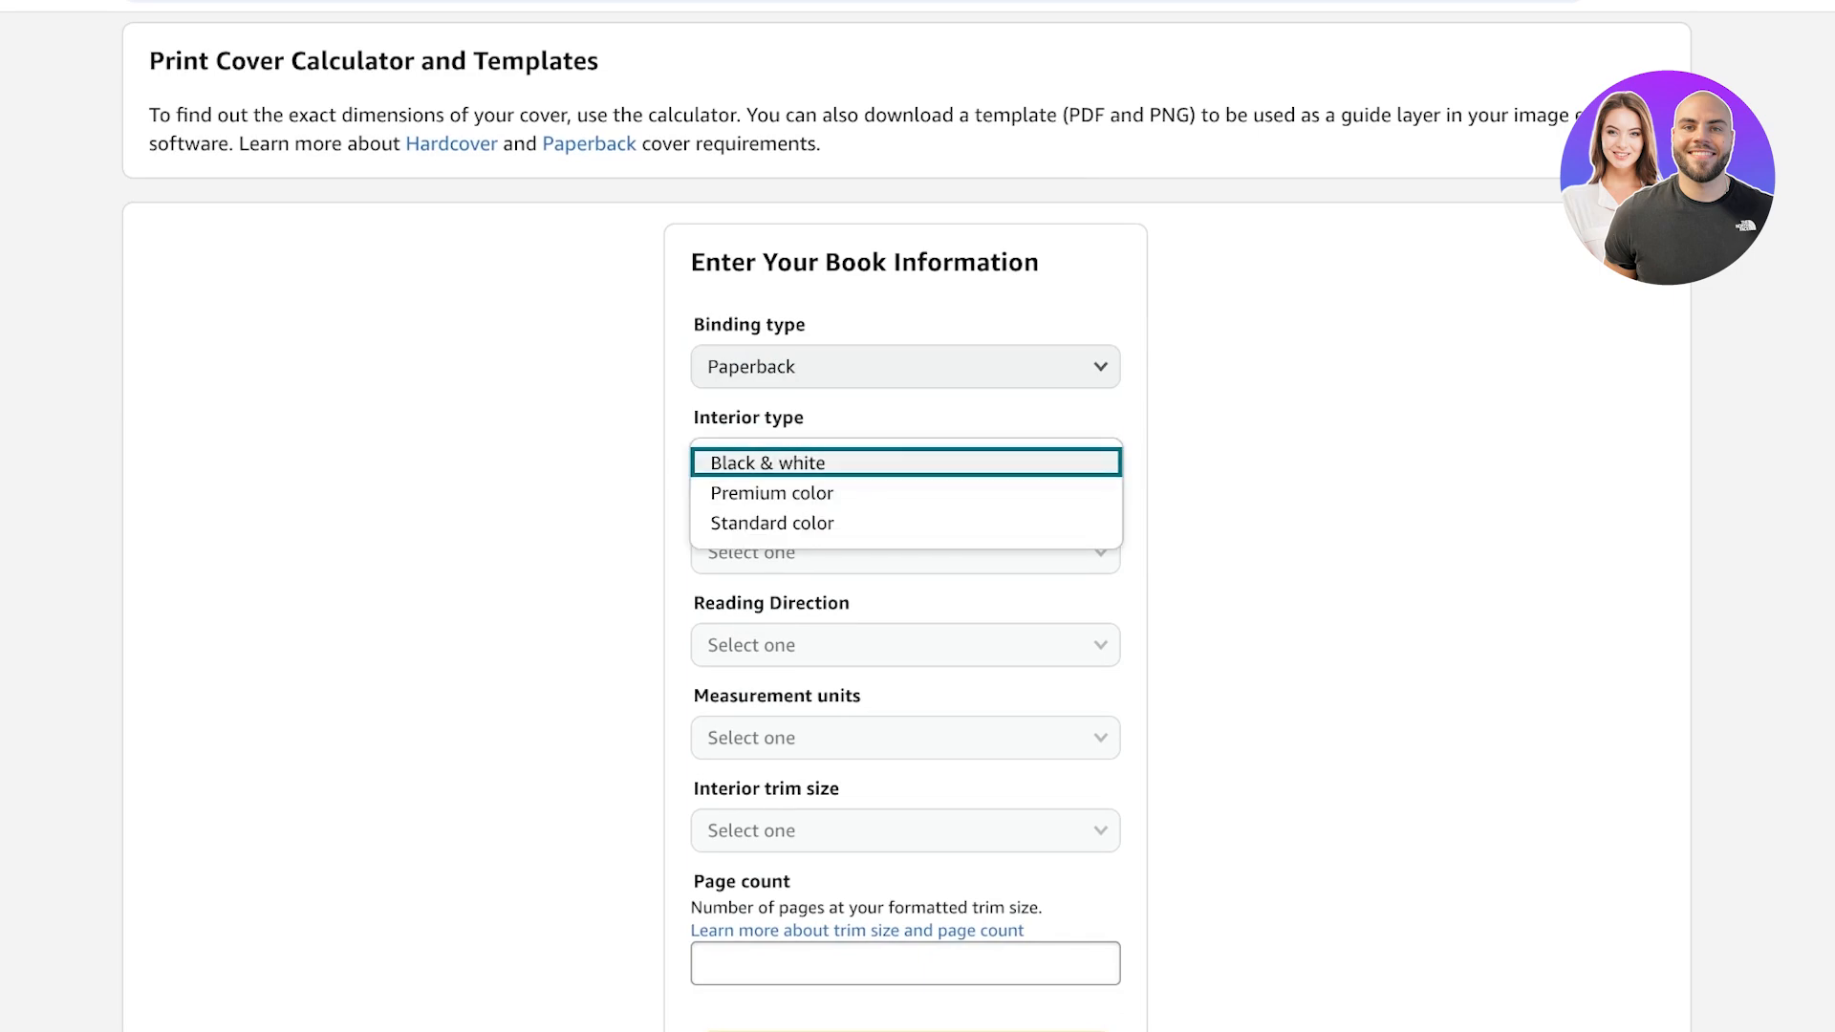
left_click(905, 463)
left_click(905, 553)
left_click(906, 556)
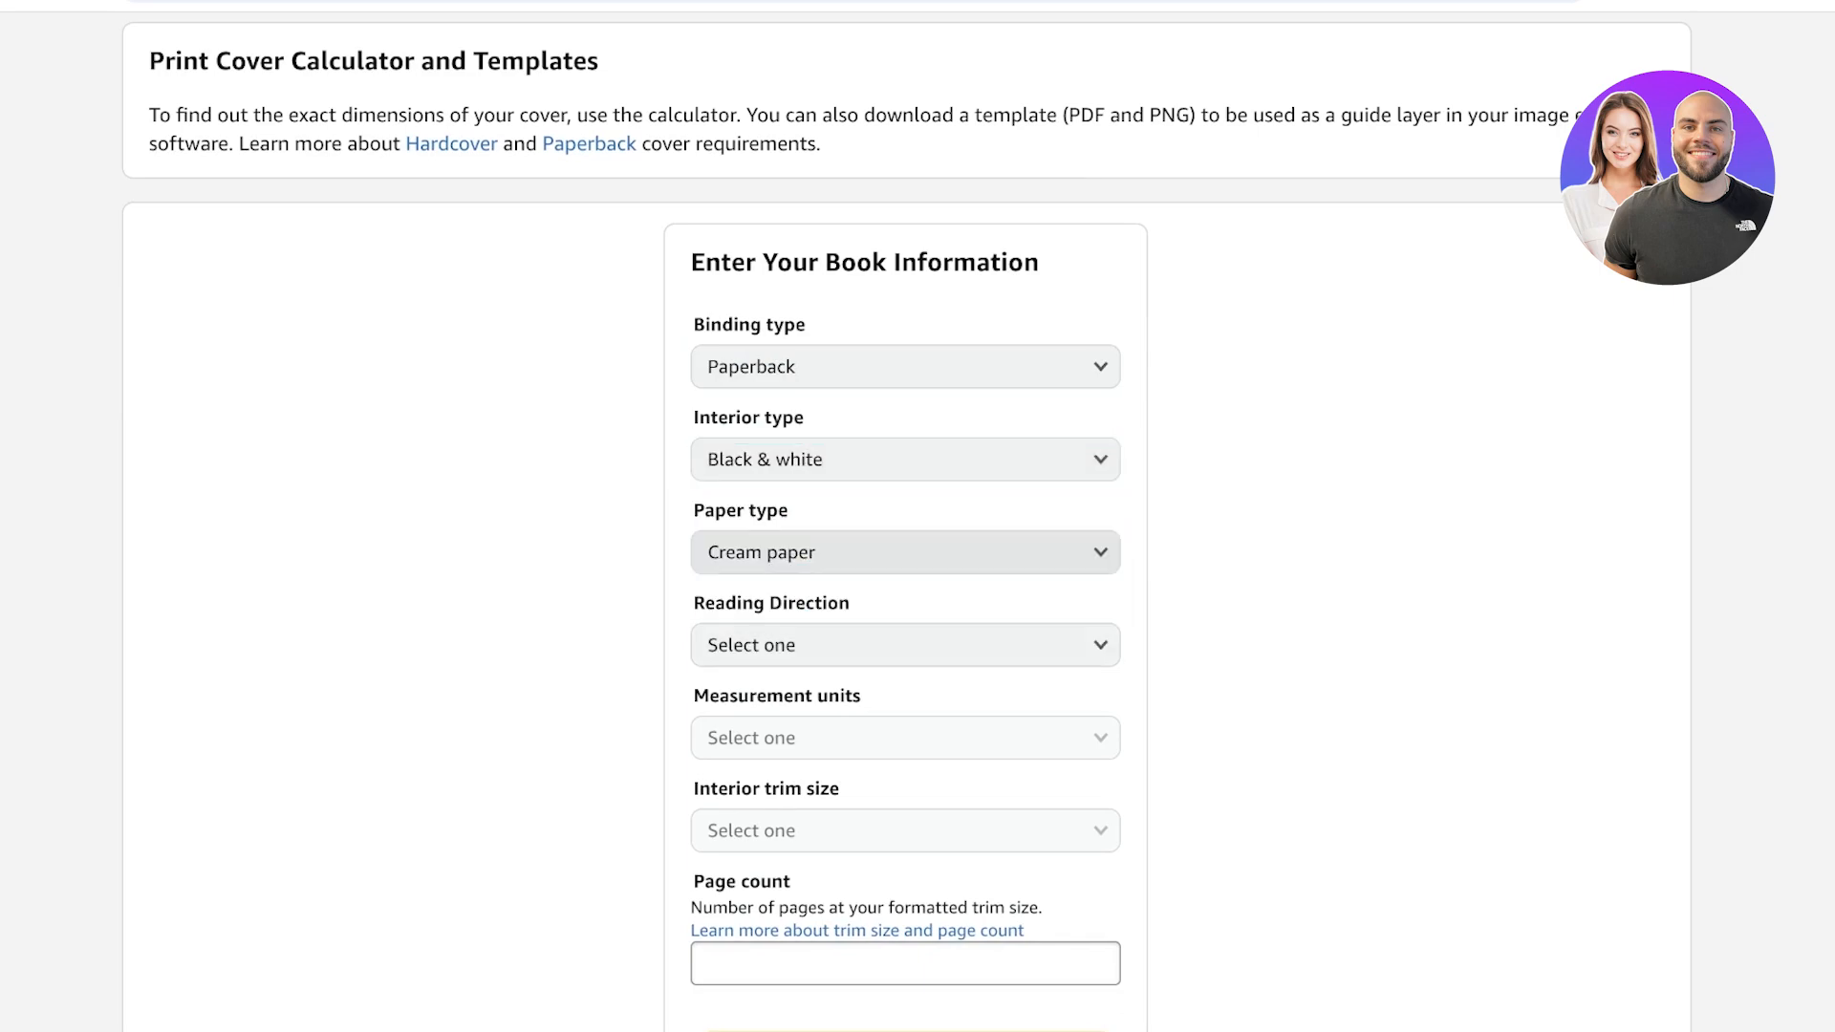
left_click(905, 552)
left_click(905, 586)
Step: Set the reading direction to Left to Right, the measurement units to Inches and the interior trim size to 6 x 9 in
left_click(905, 645)
left_click(905, 648)
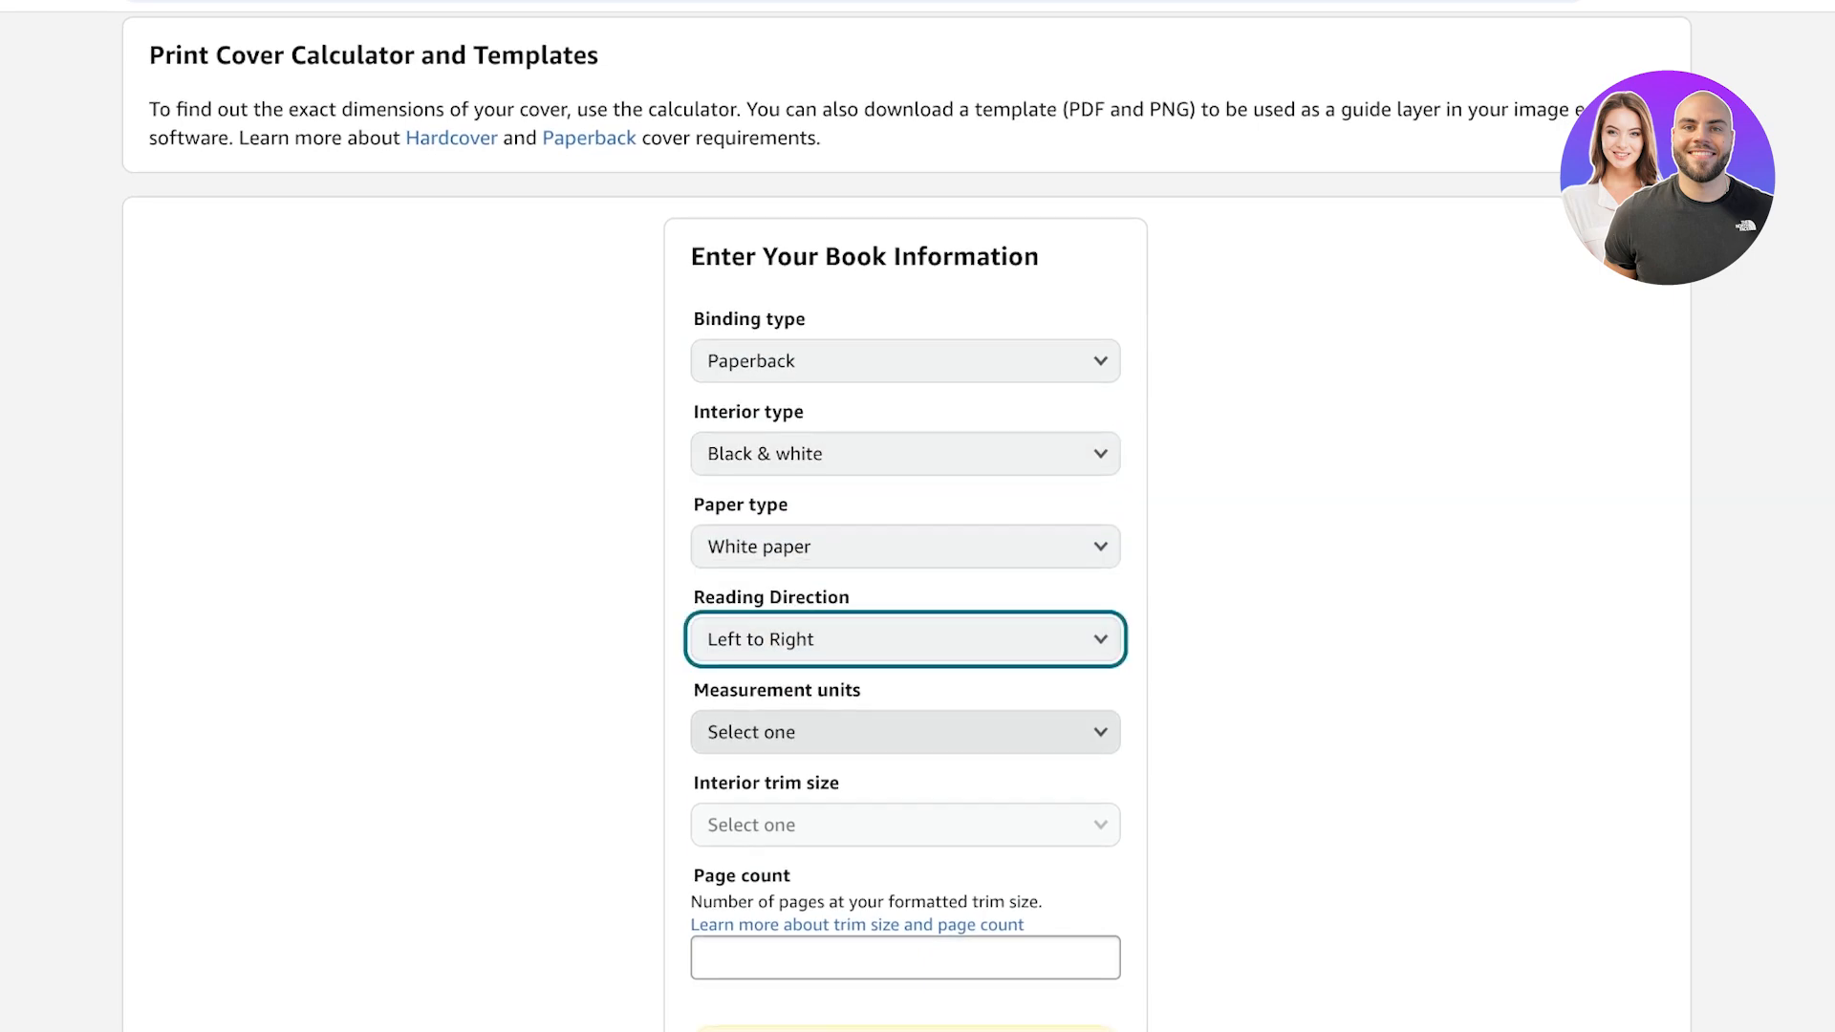
left_click(905, 738)
left_click(905, 732)
scroll(905, 733, "down", 2)
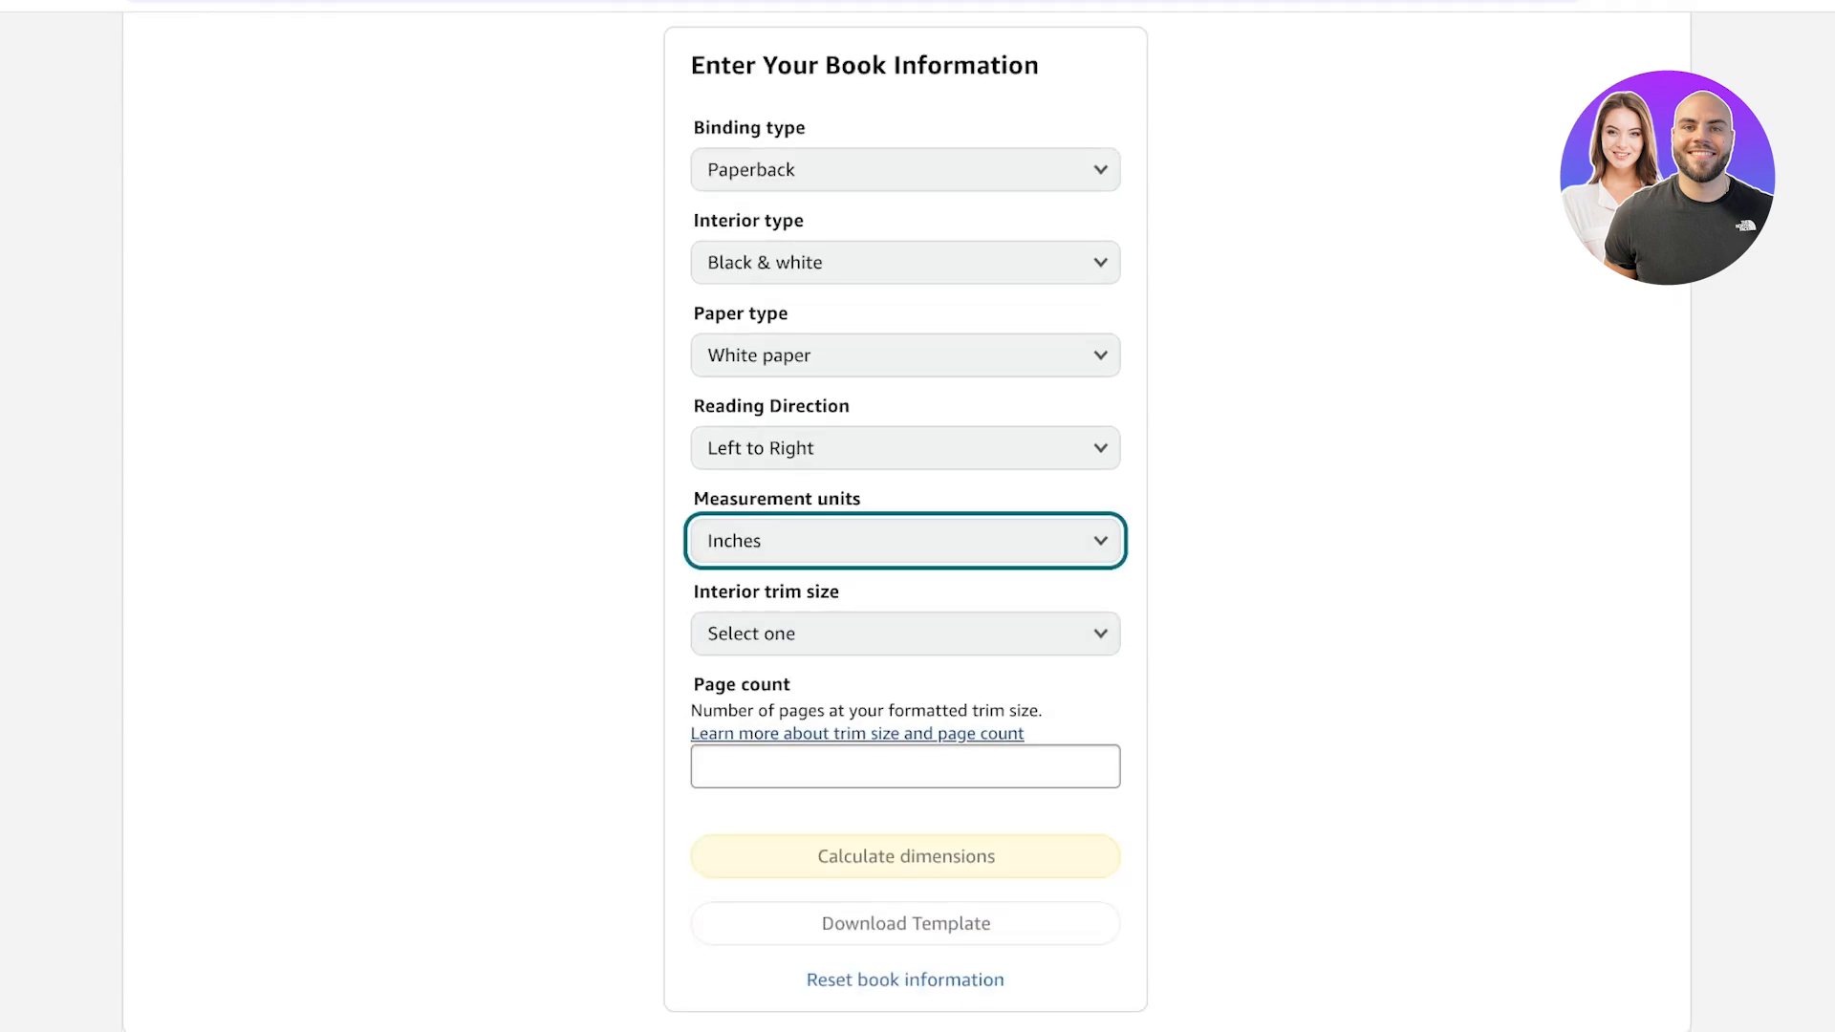
left_click(906, 635)
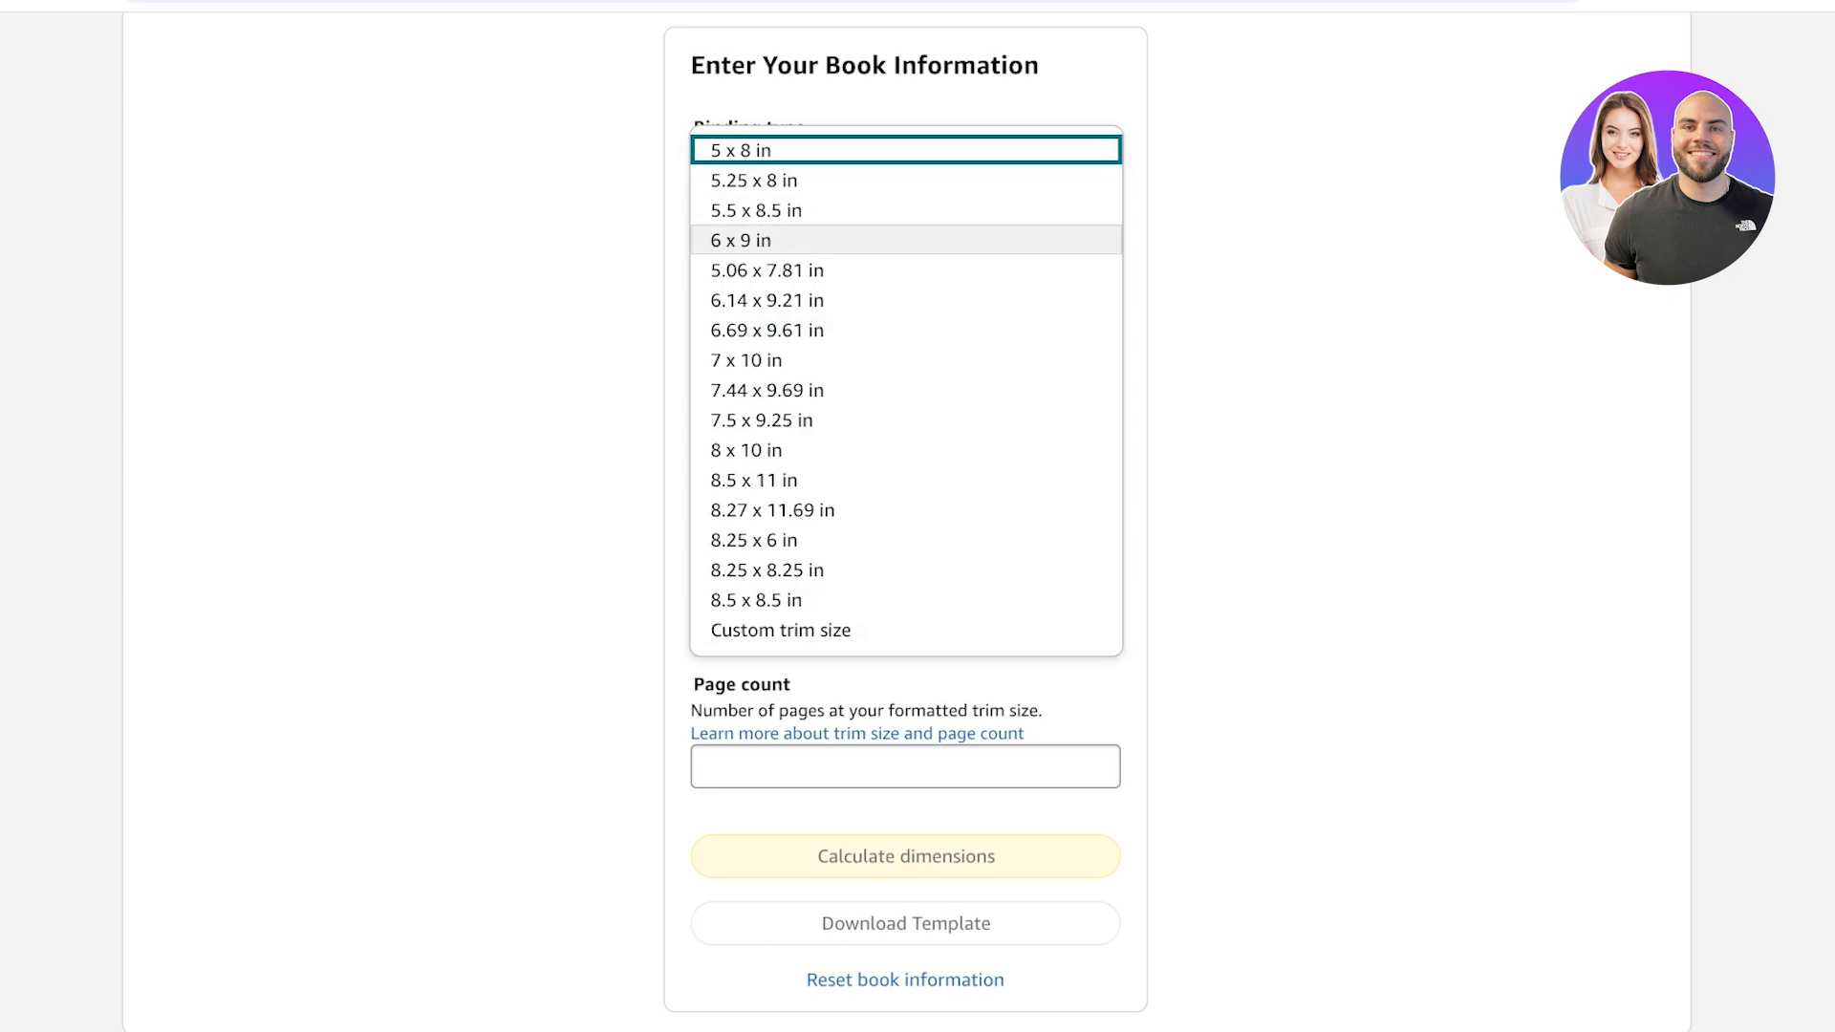
left_click(905, 240)
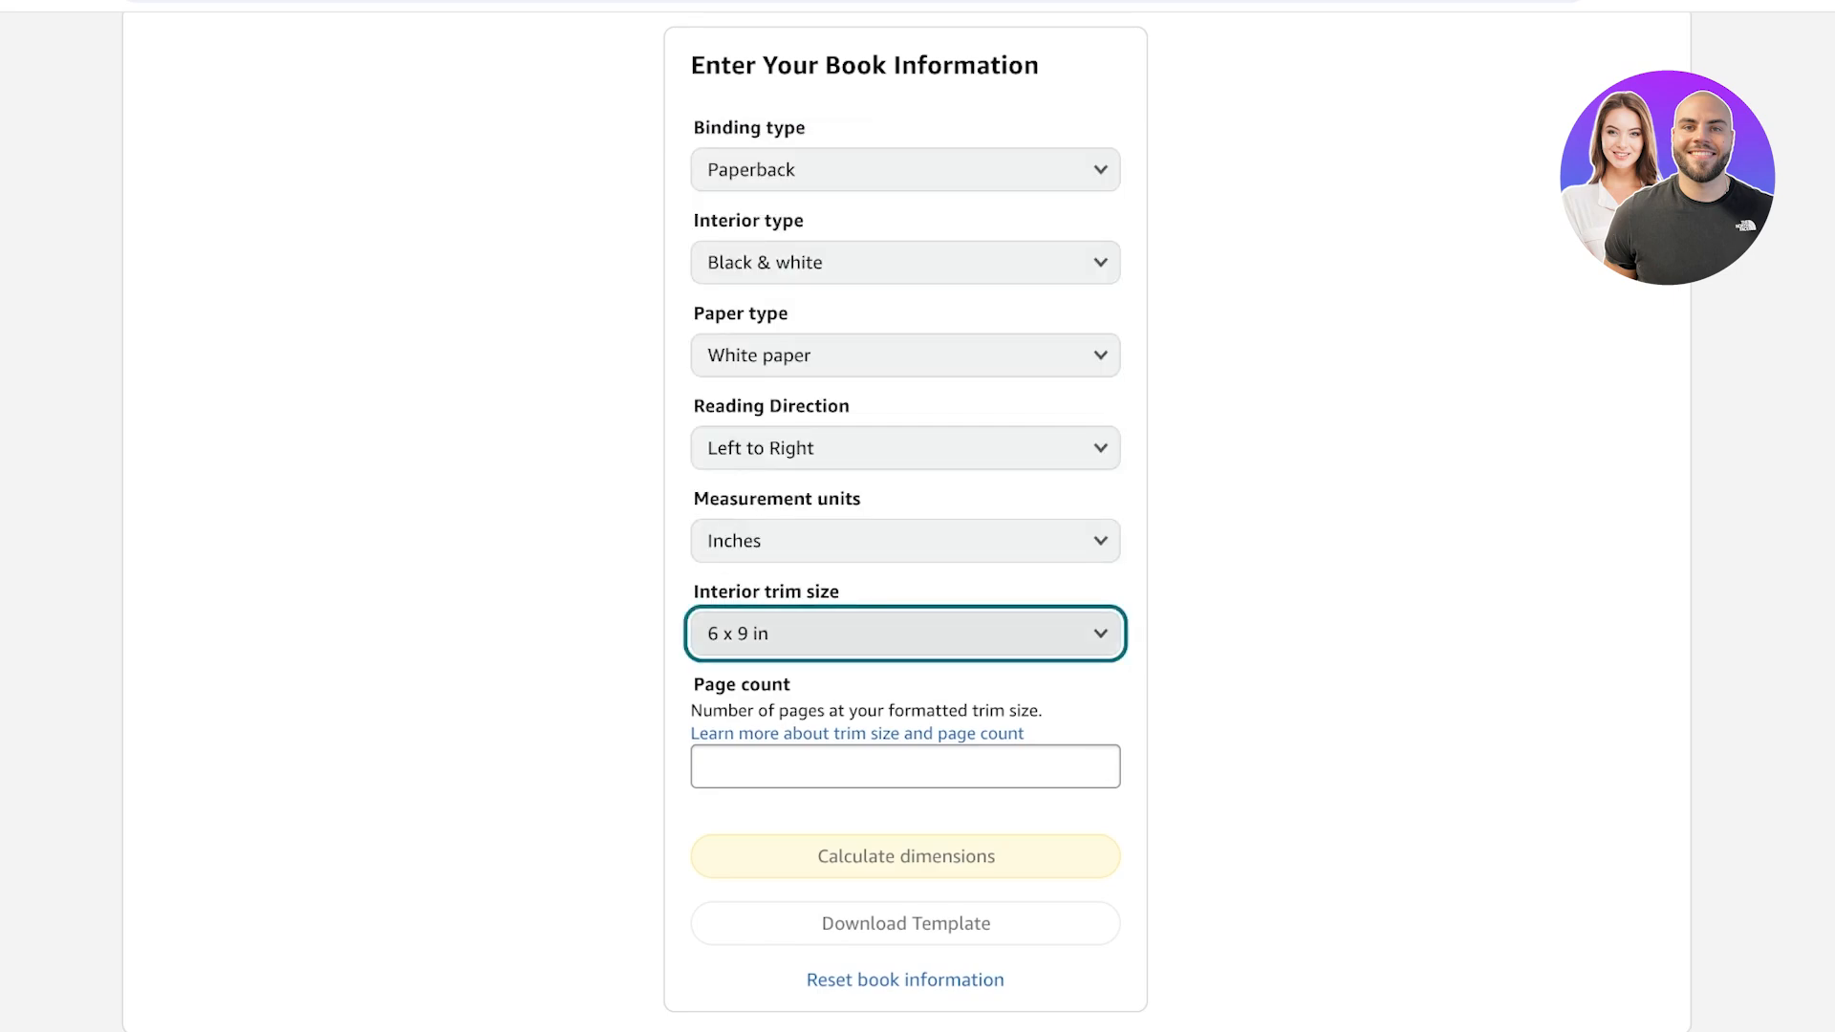
Step: Enter a page count of 51 and calculate the cover dimensions
left_click(906, 767)
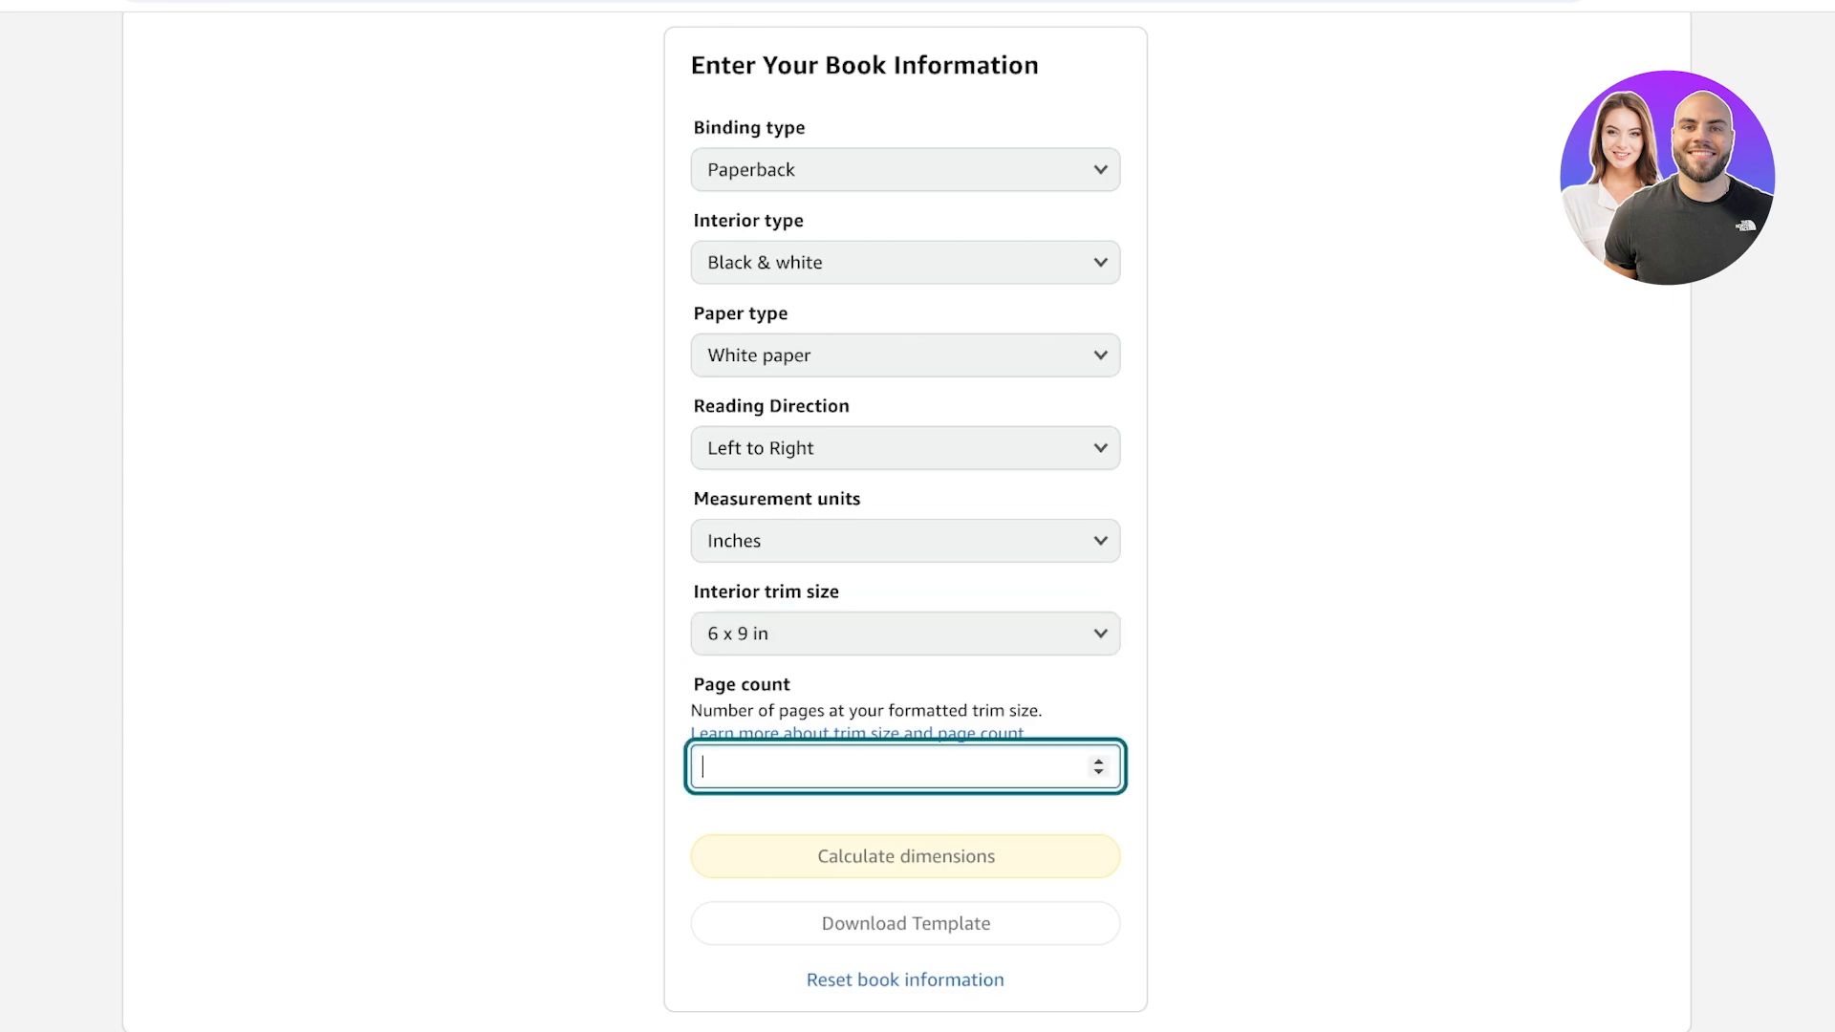
type("1")
key("BackSpace")
type("51")
left_click(1281, 765)
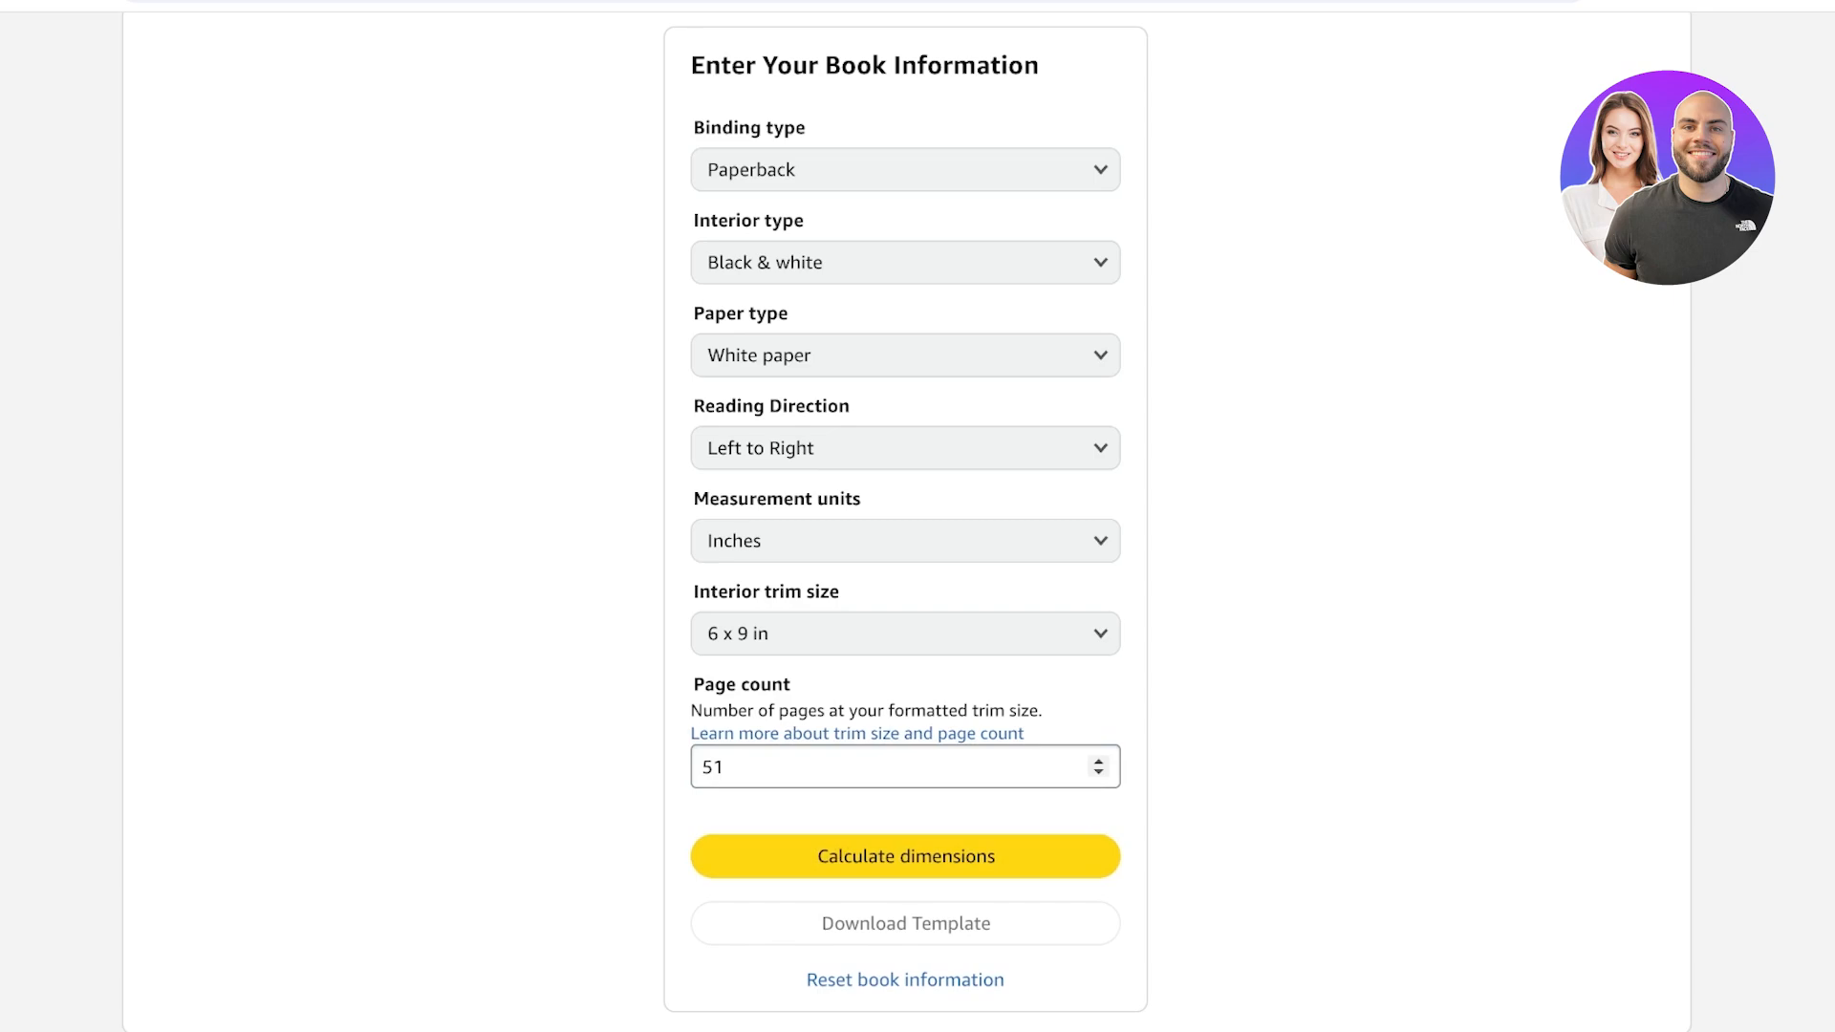
left_click(906, 856)
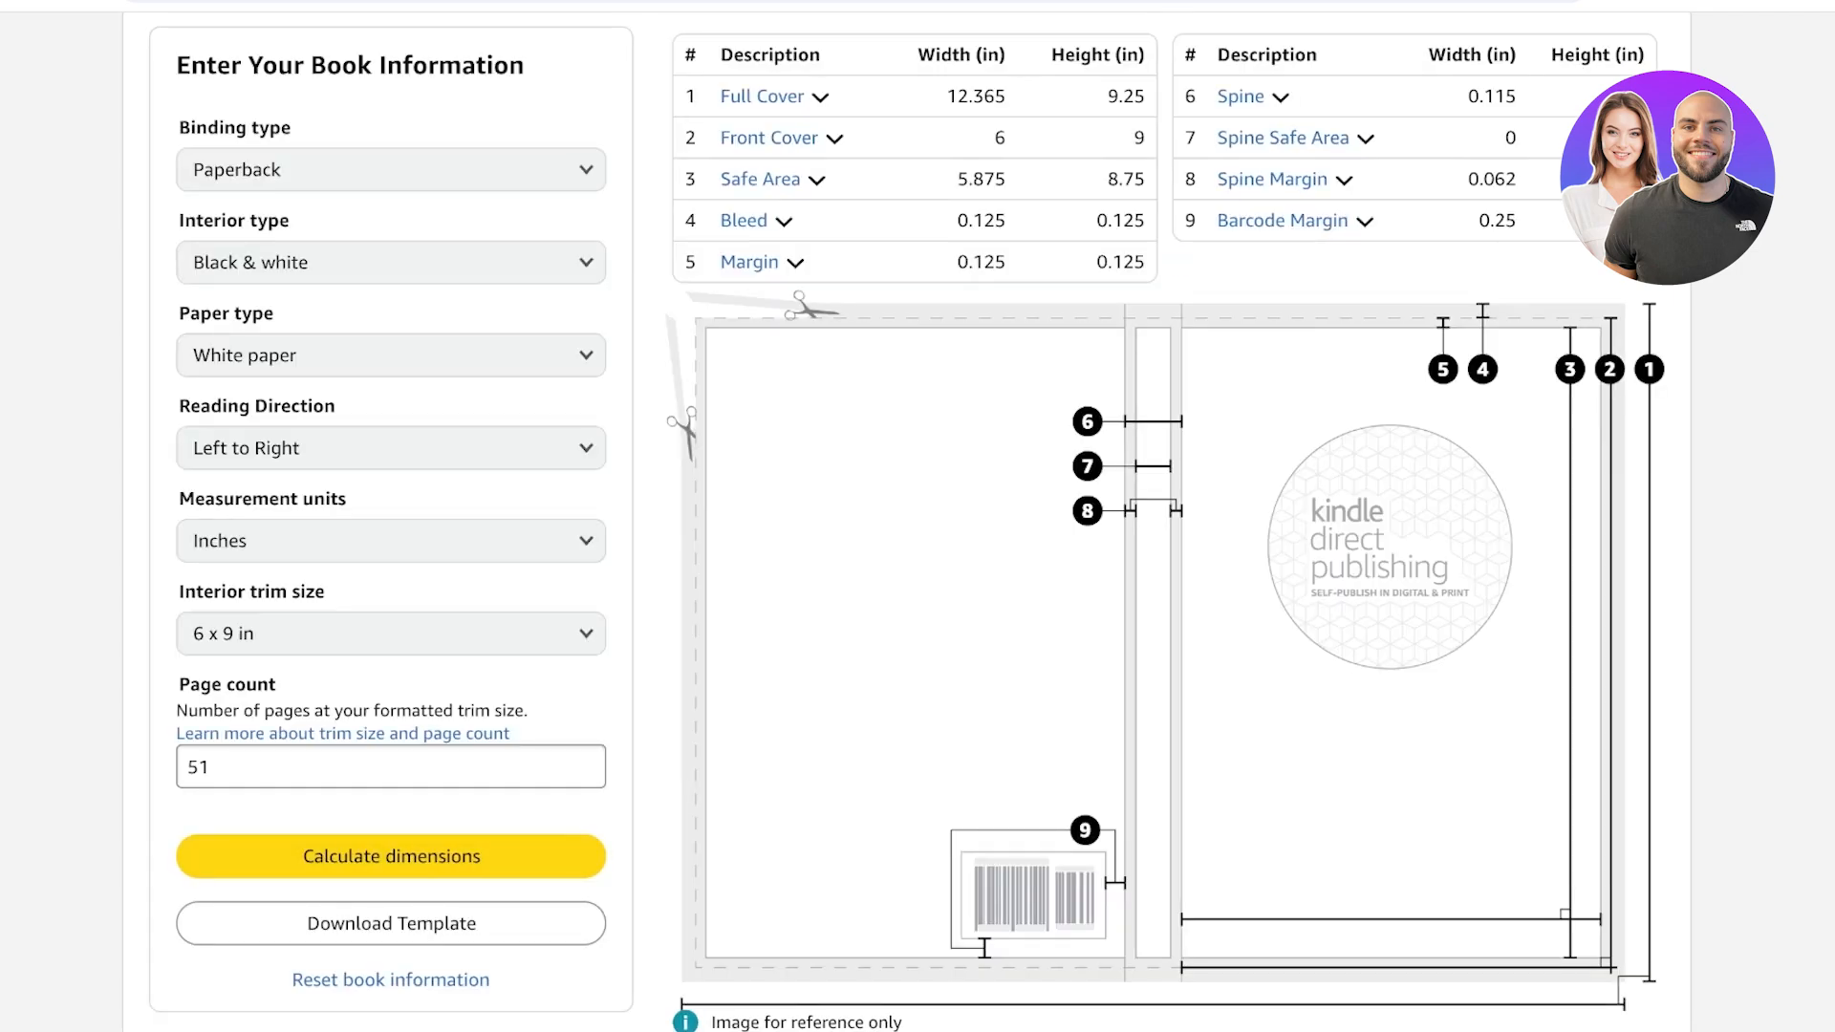
Step: Examine the calculated cover dimensions and diagram, focusing on the full cover's width and its explanation
scroll(765, 430, "up", 2)
scroll(765, 430, "down", 1)
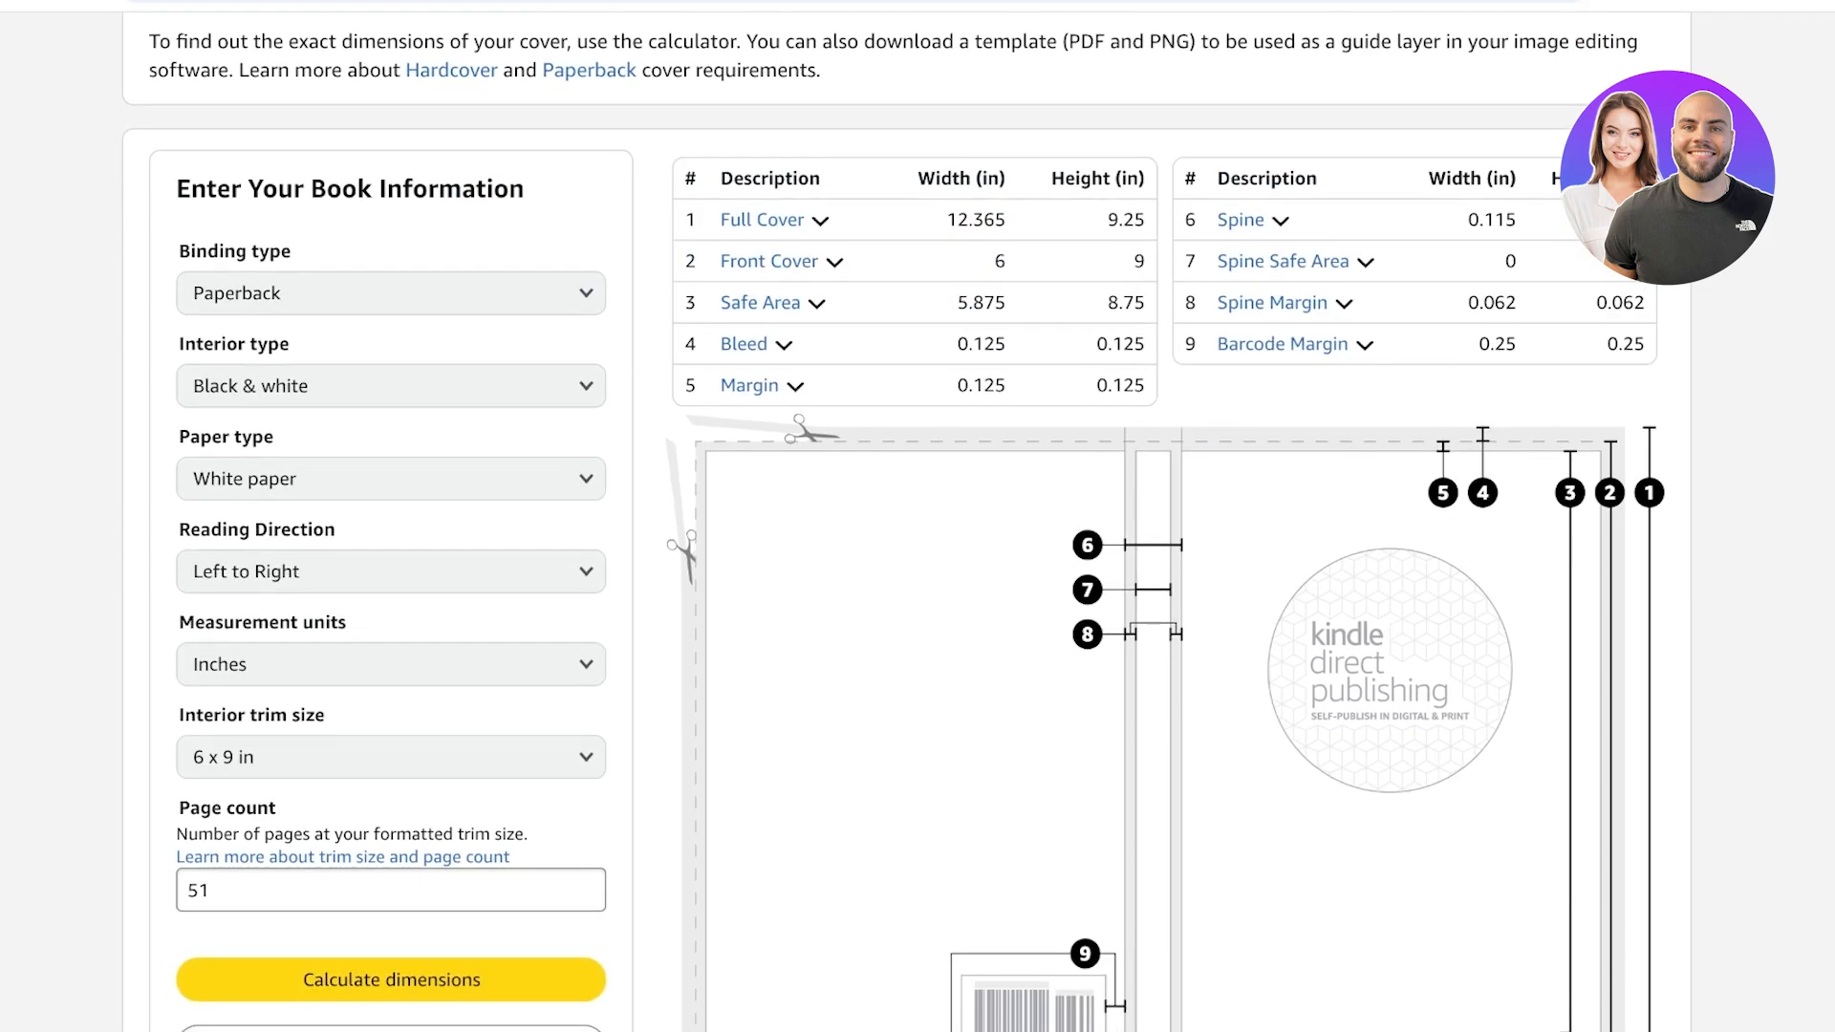
scroll(918, 516, "down", 5)
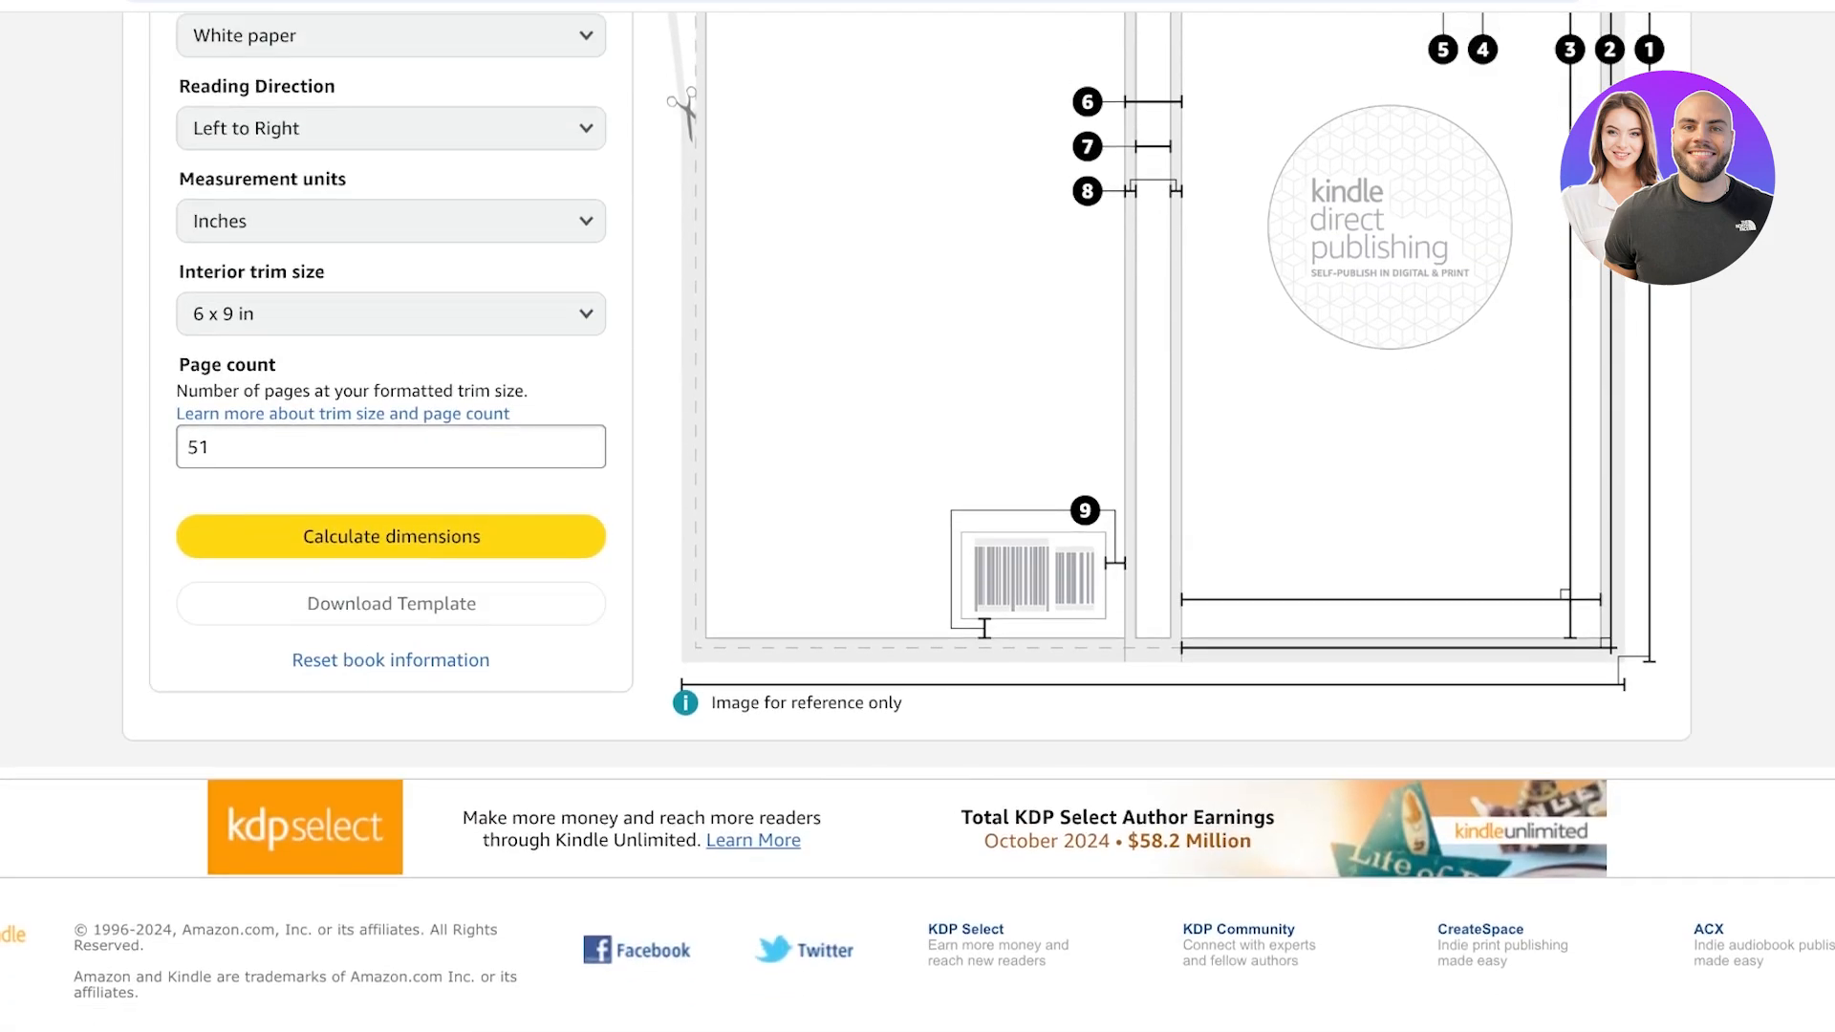
scroll(918, 516, "up", 3)
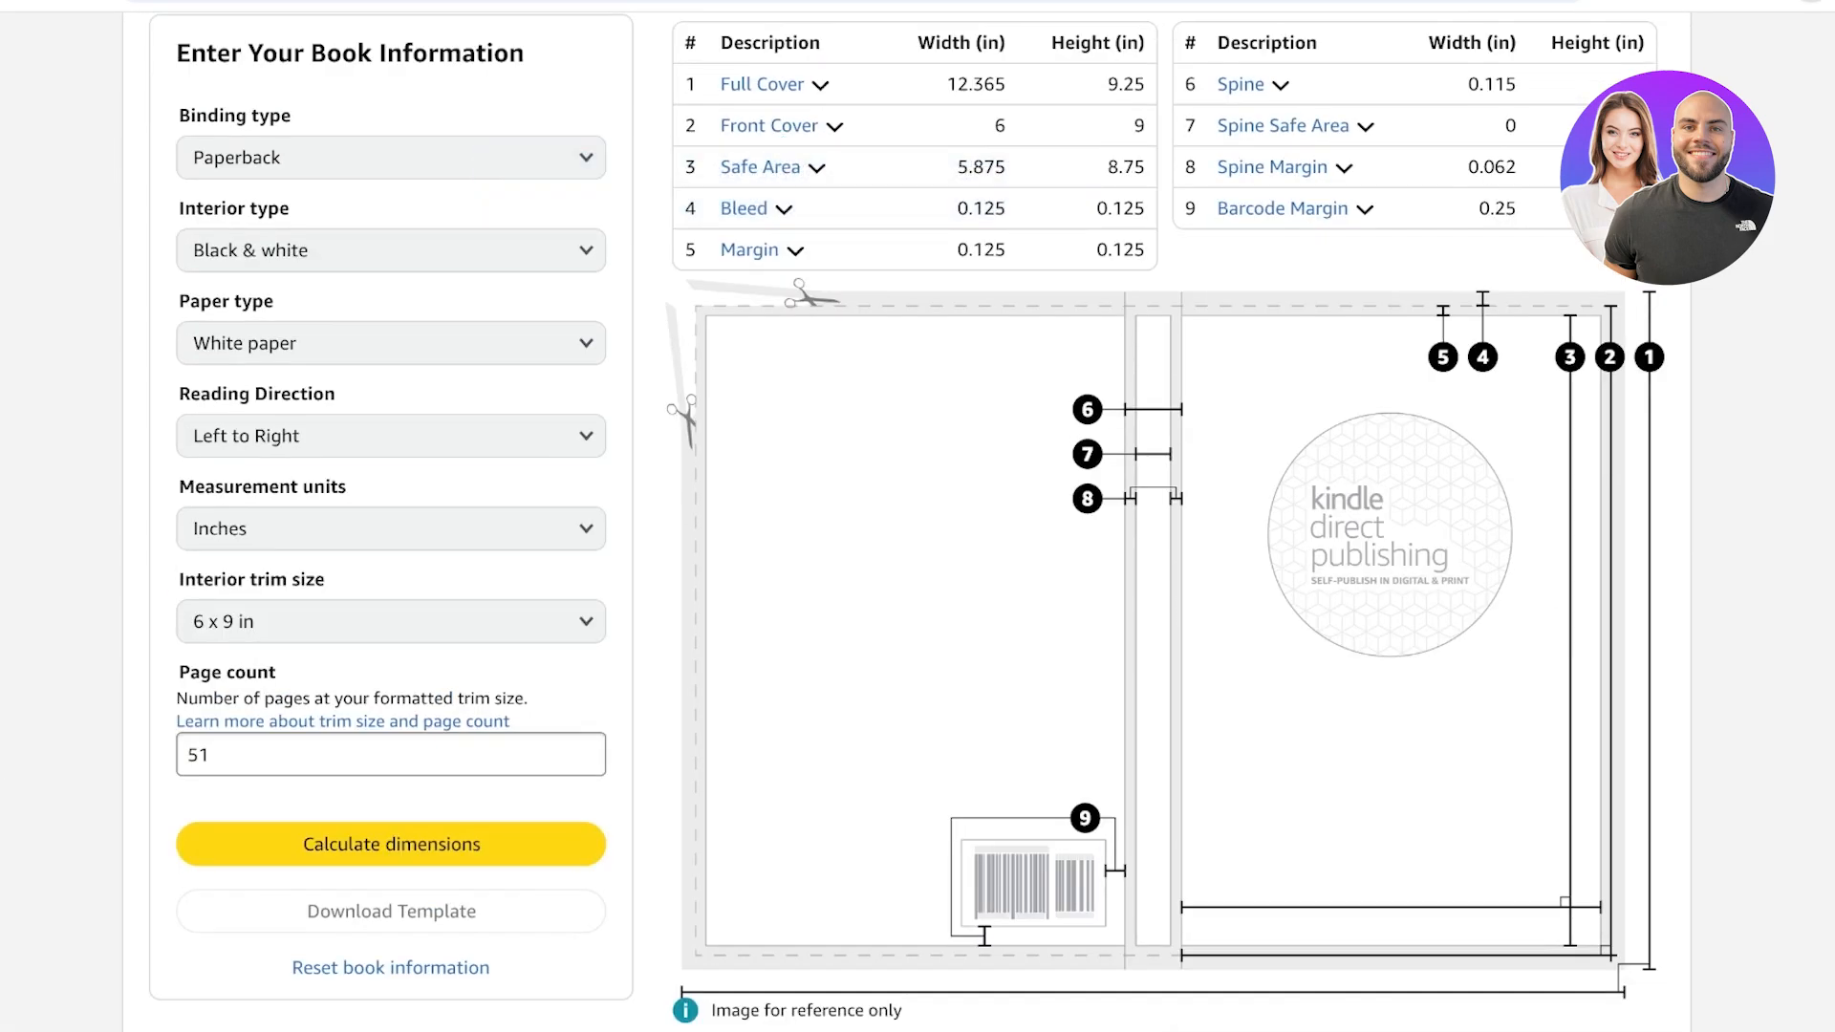
double_click(976, 84)
mouse_move(775, 85)
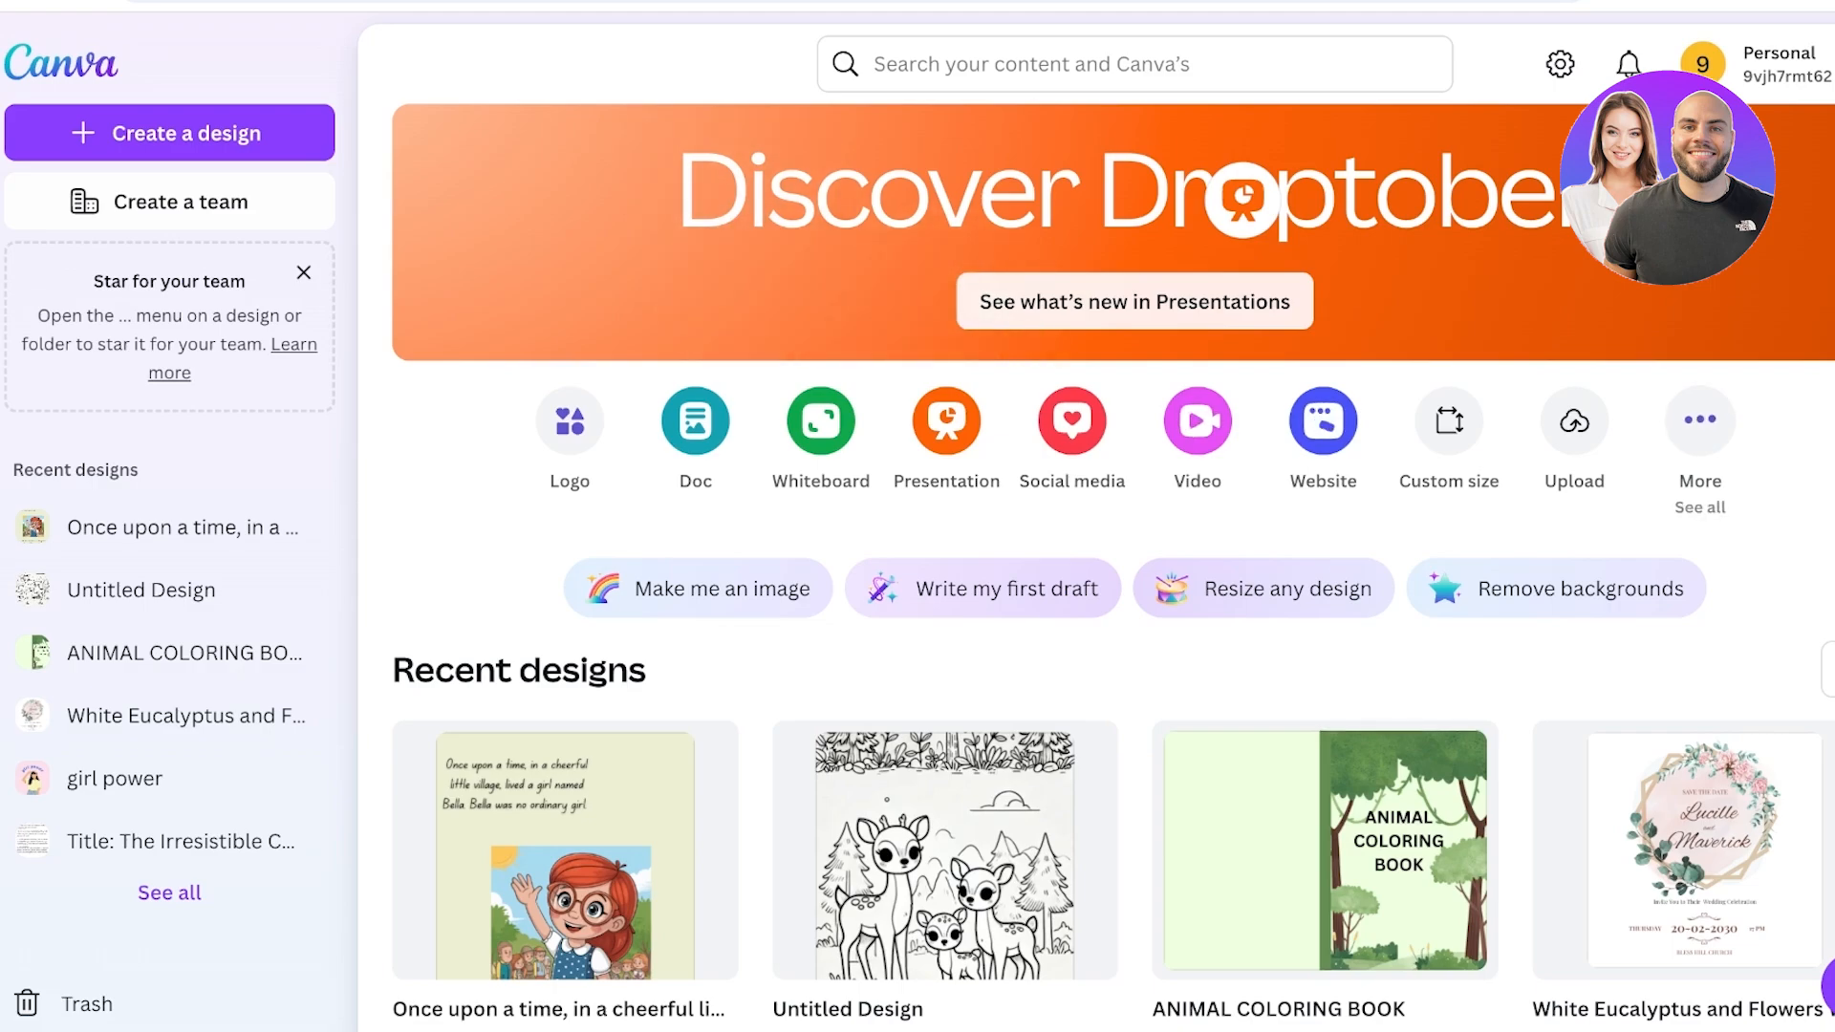
Step: Switch to Canva and create a custom-size design 12.365 in wide and 9.25 in high
left_click(1699, 421)
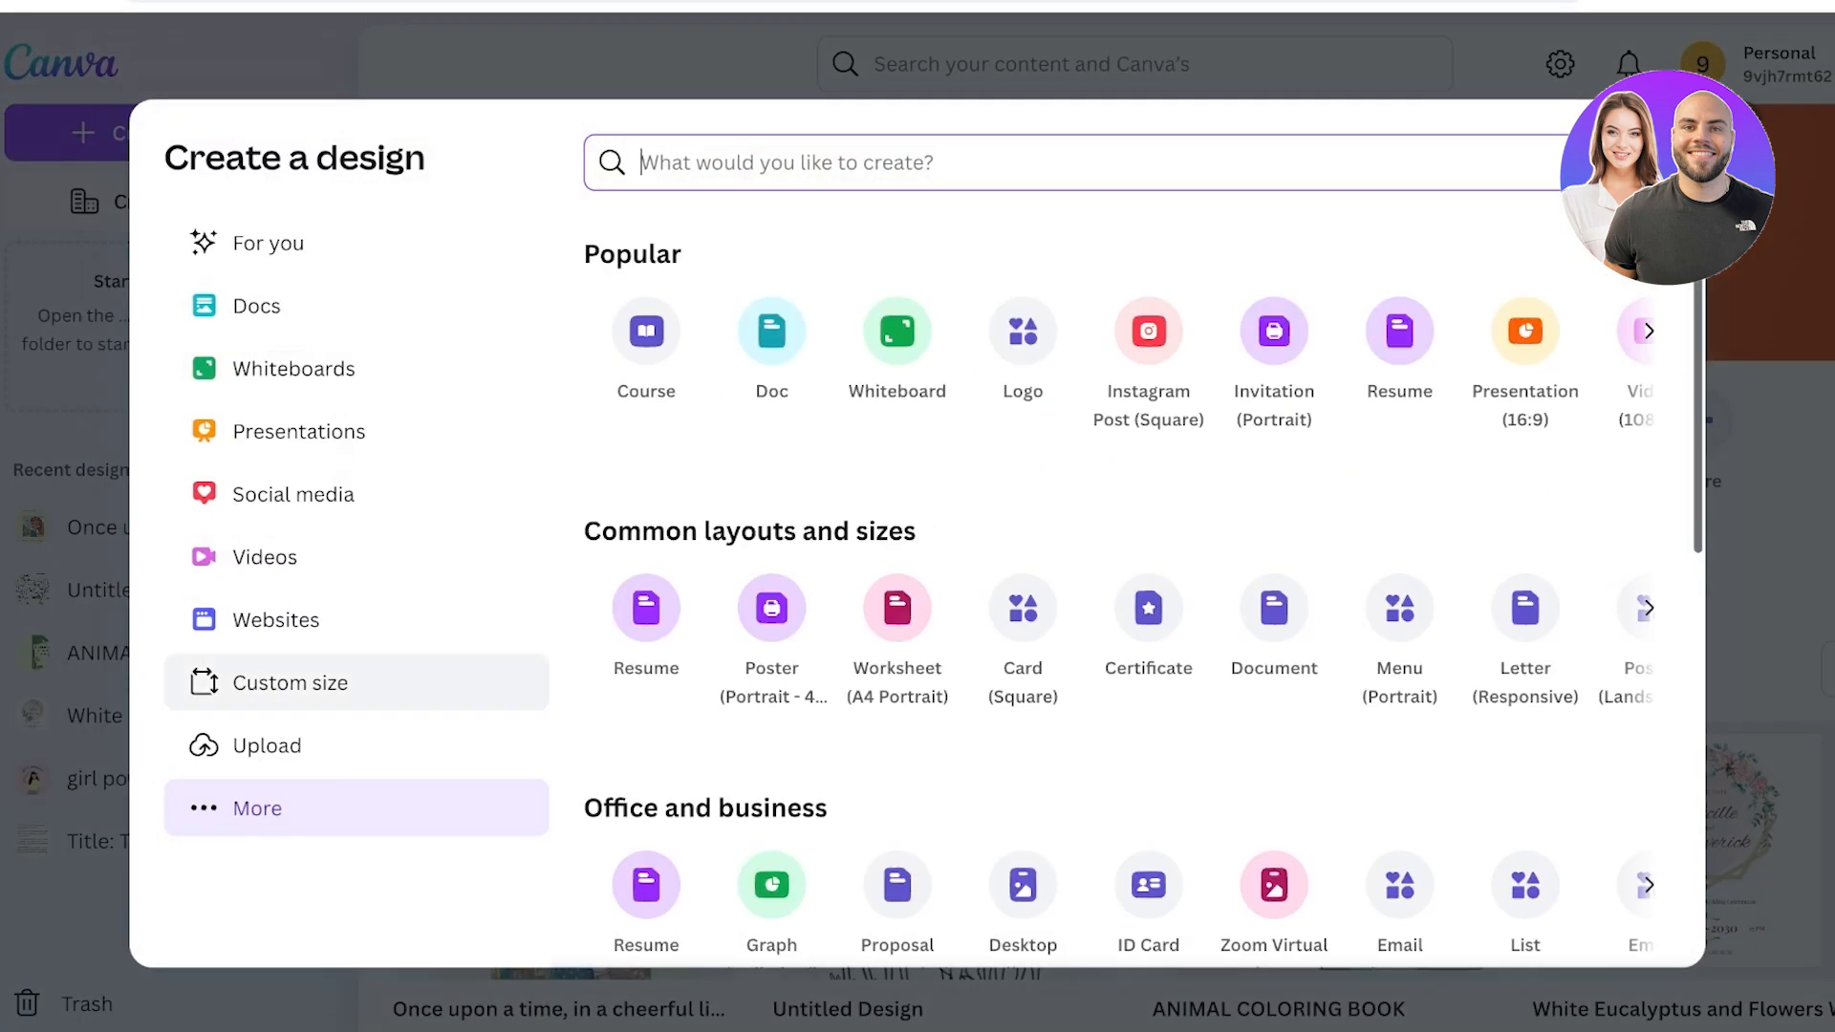
left_click(290, 683)
left_click(1436, 294)
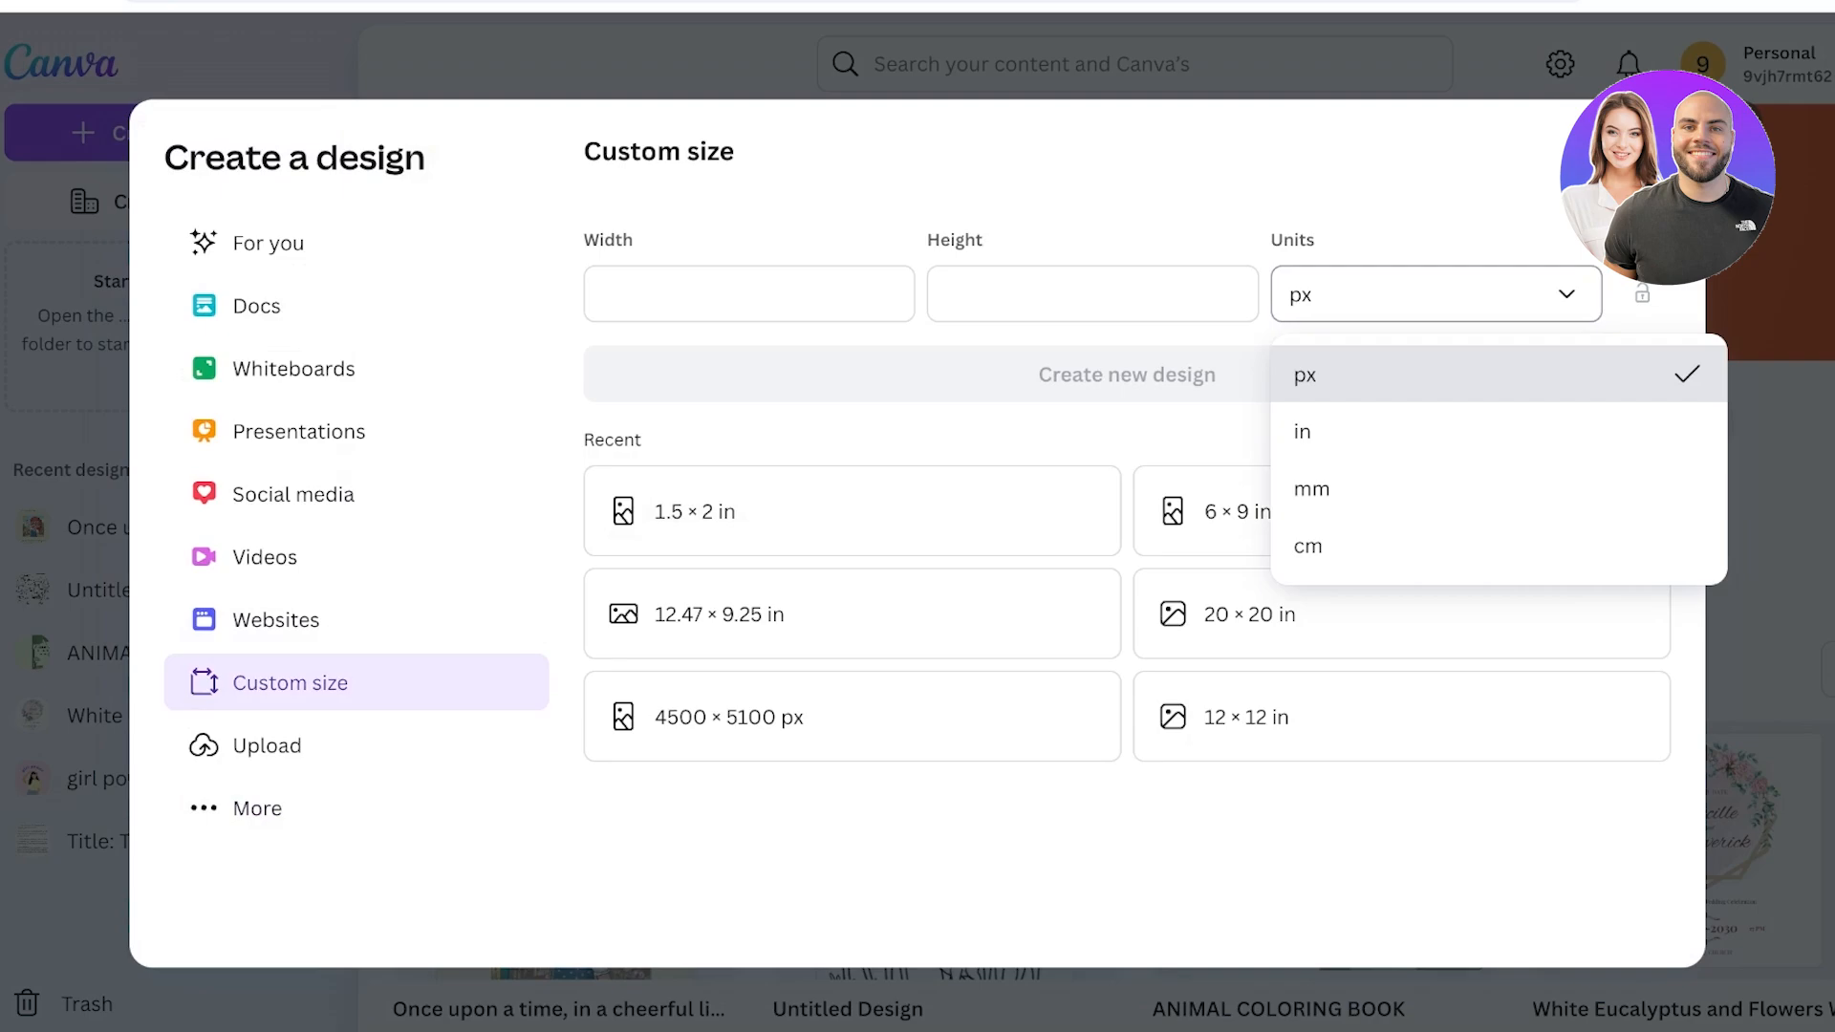
left_click(1386, 431)
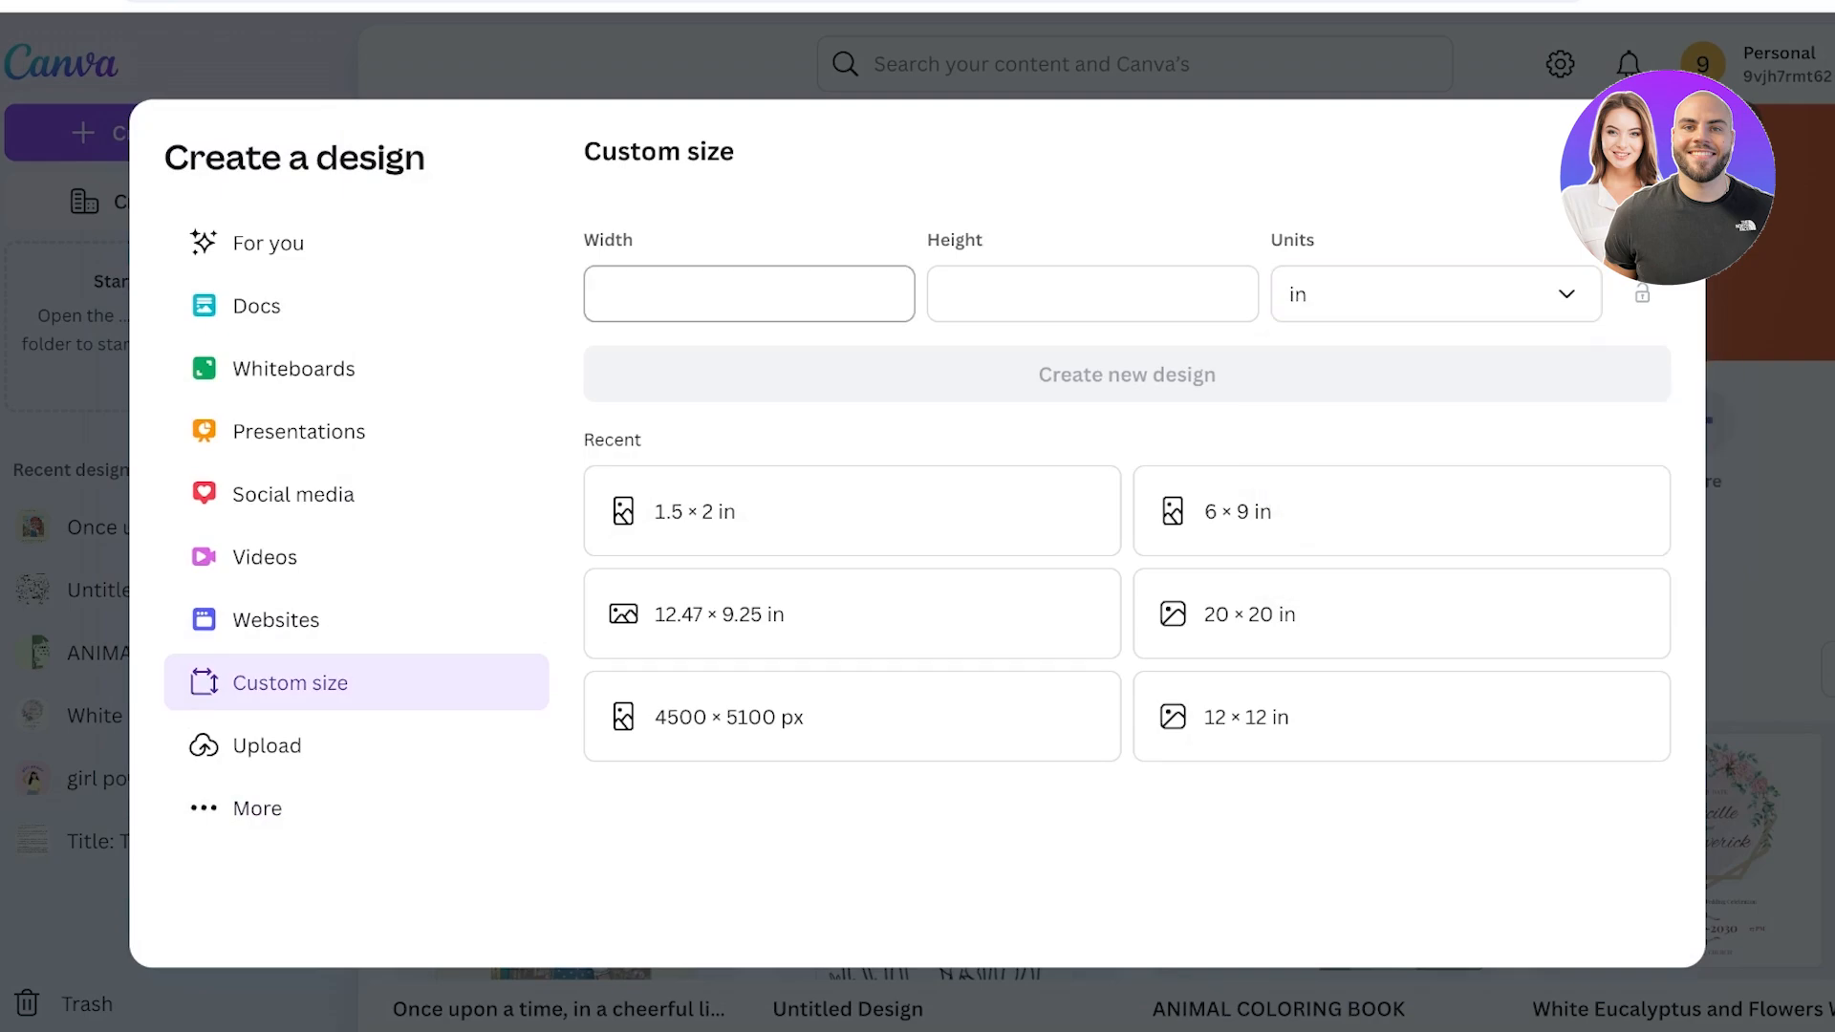
left_click(749, 294)
type("12.365")
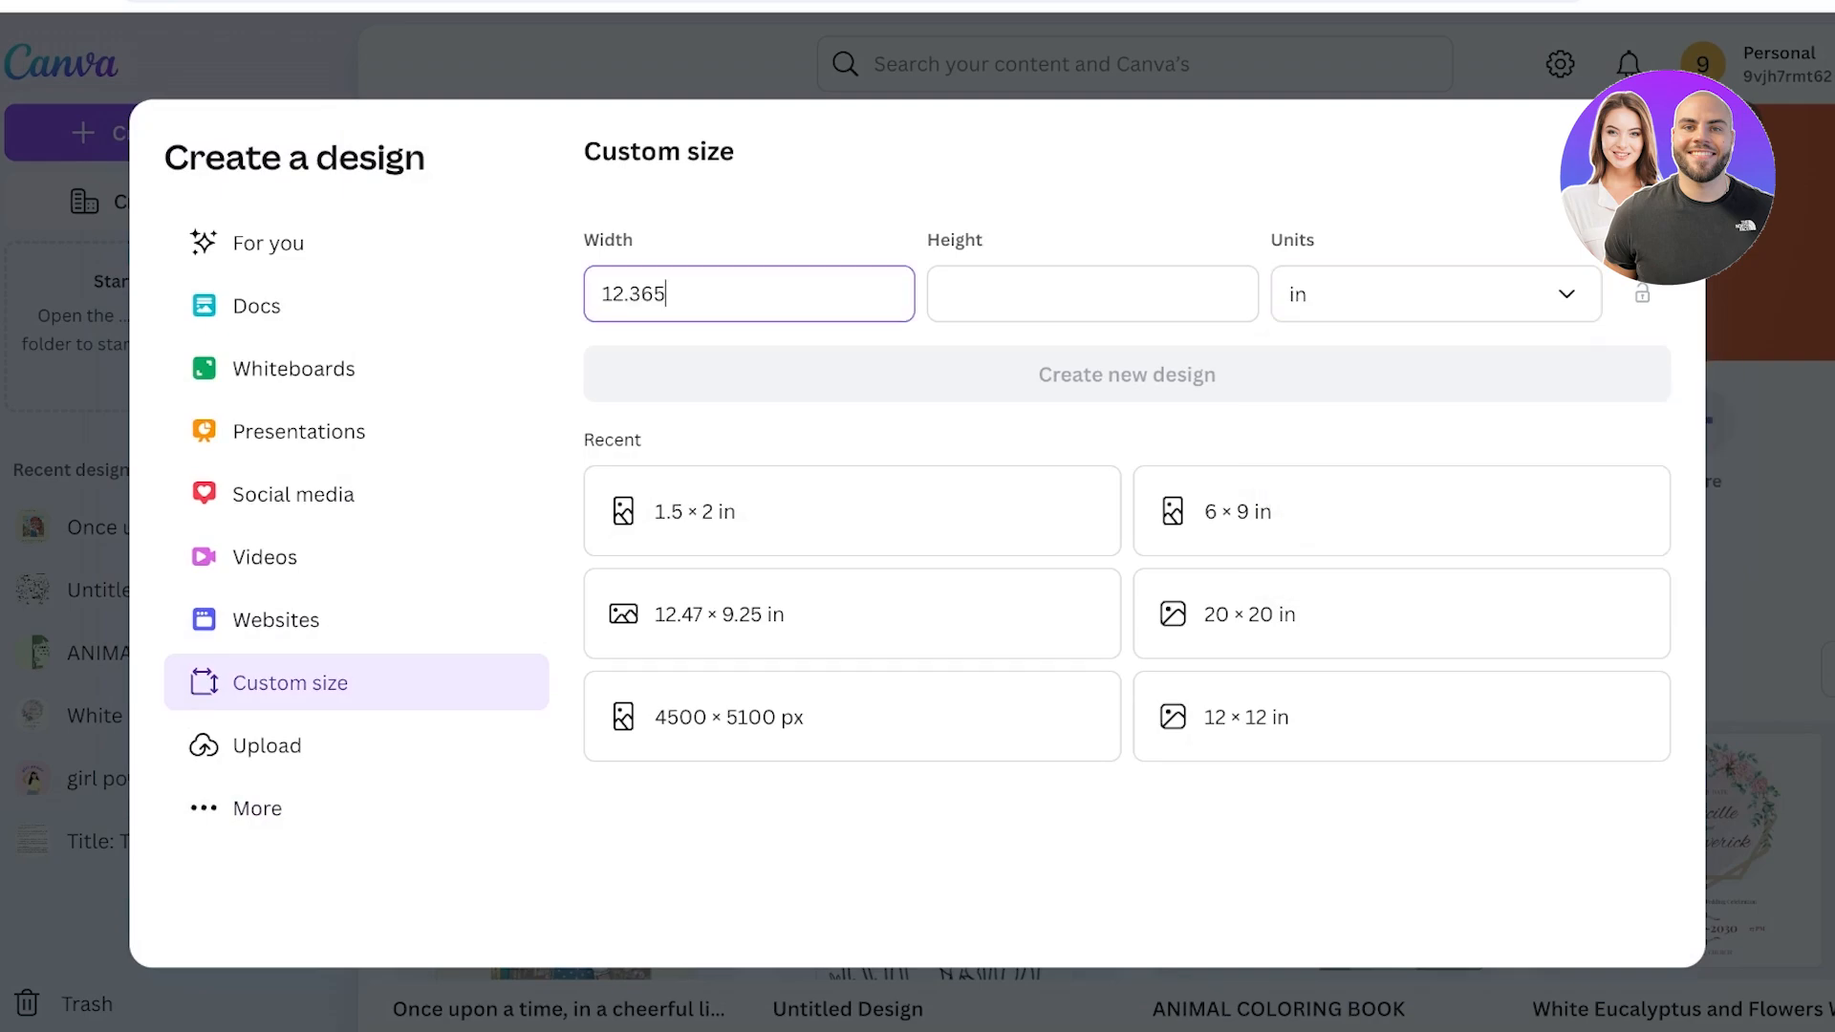
key("Tab")
type("9.25")
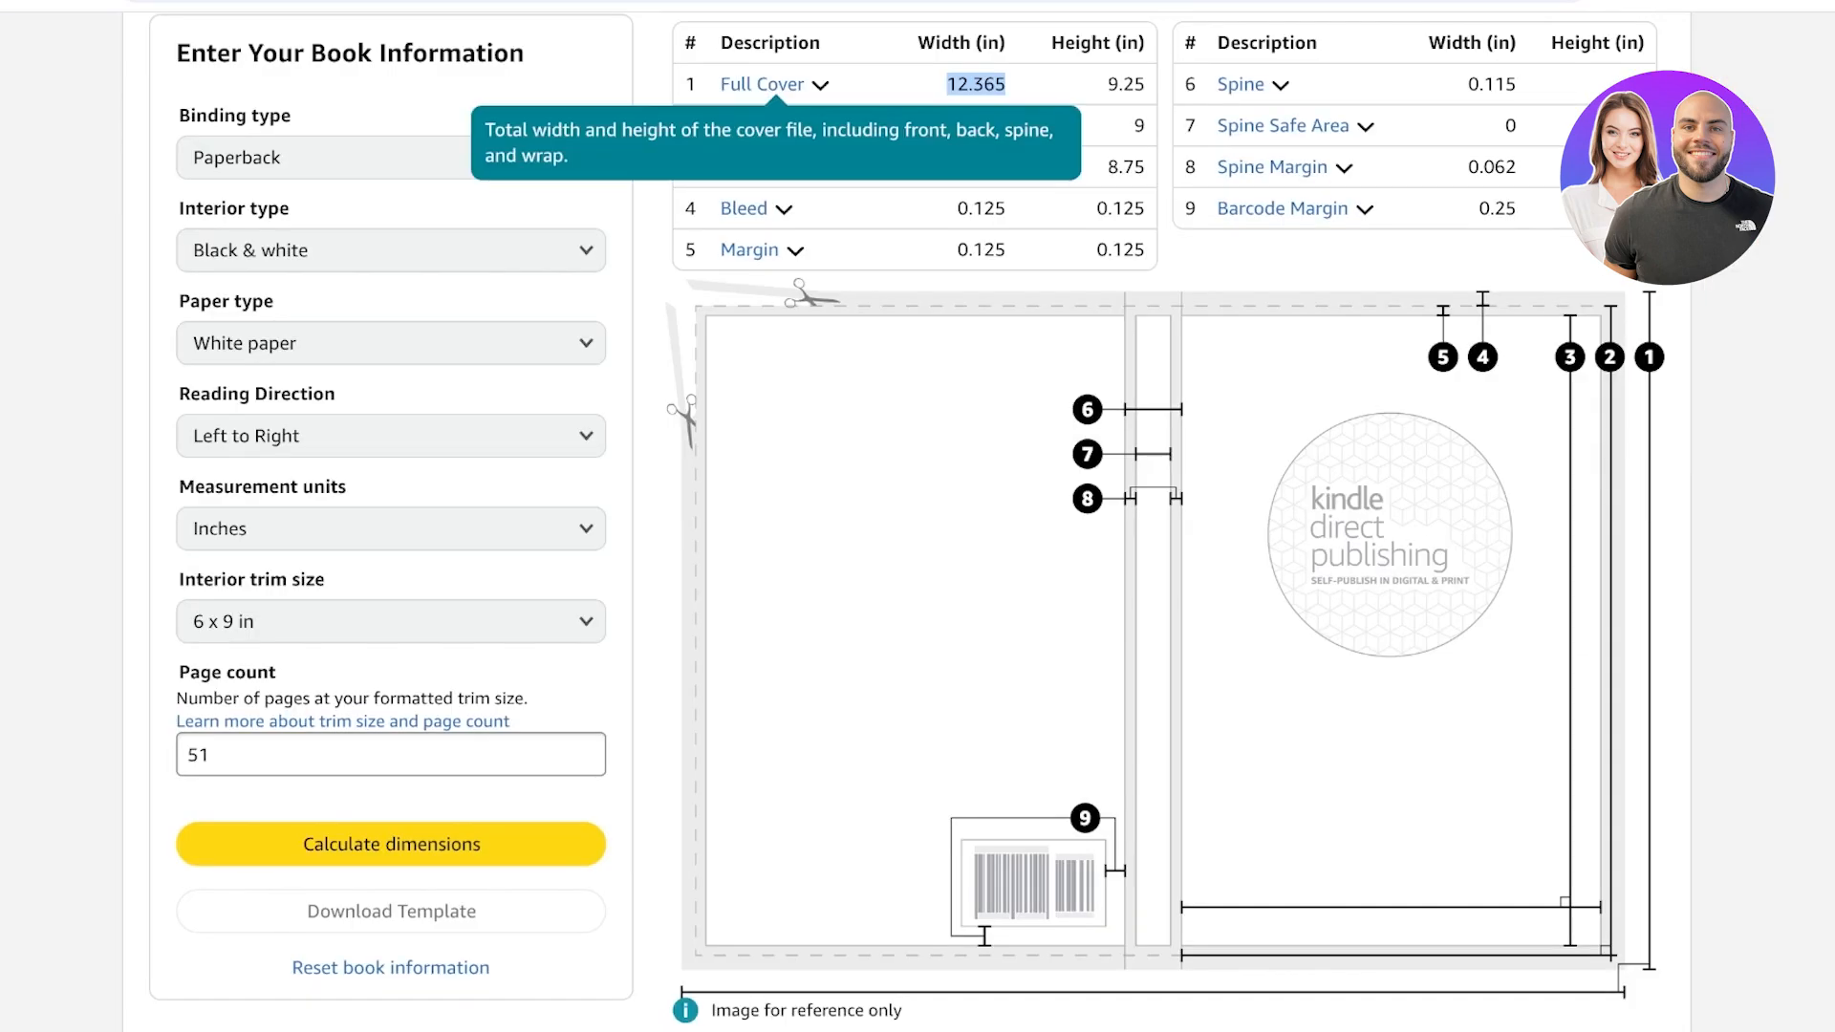
scroll(918, 535, "up", 1)
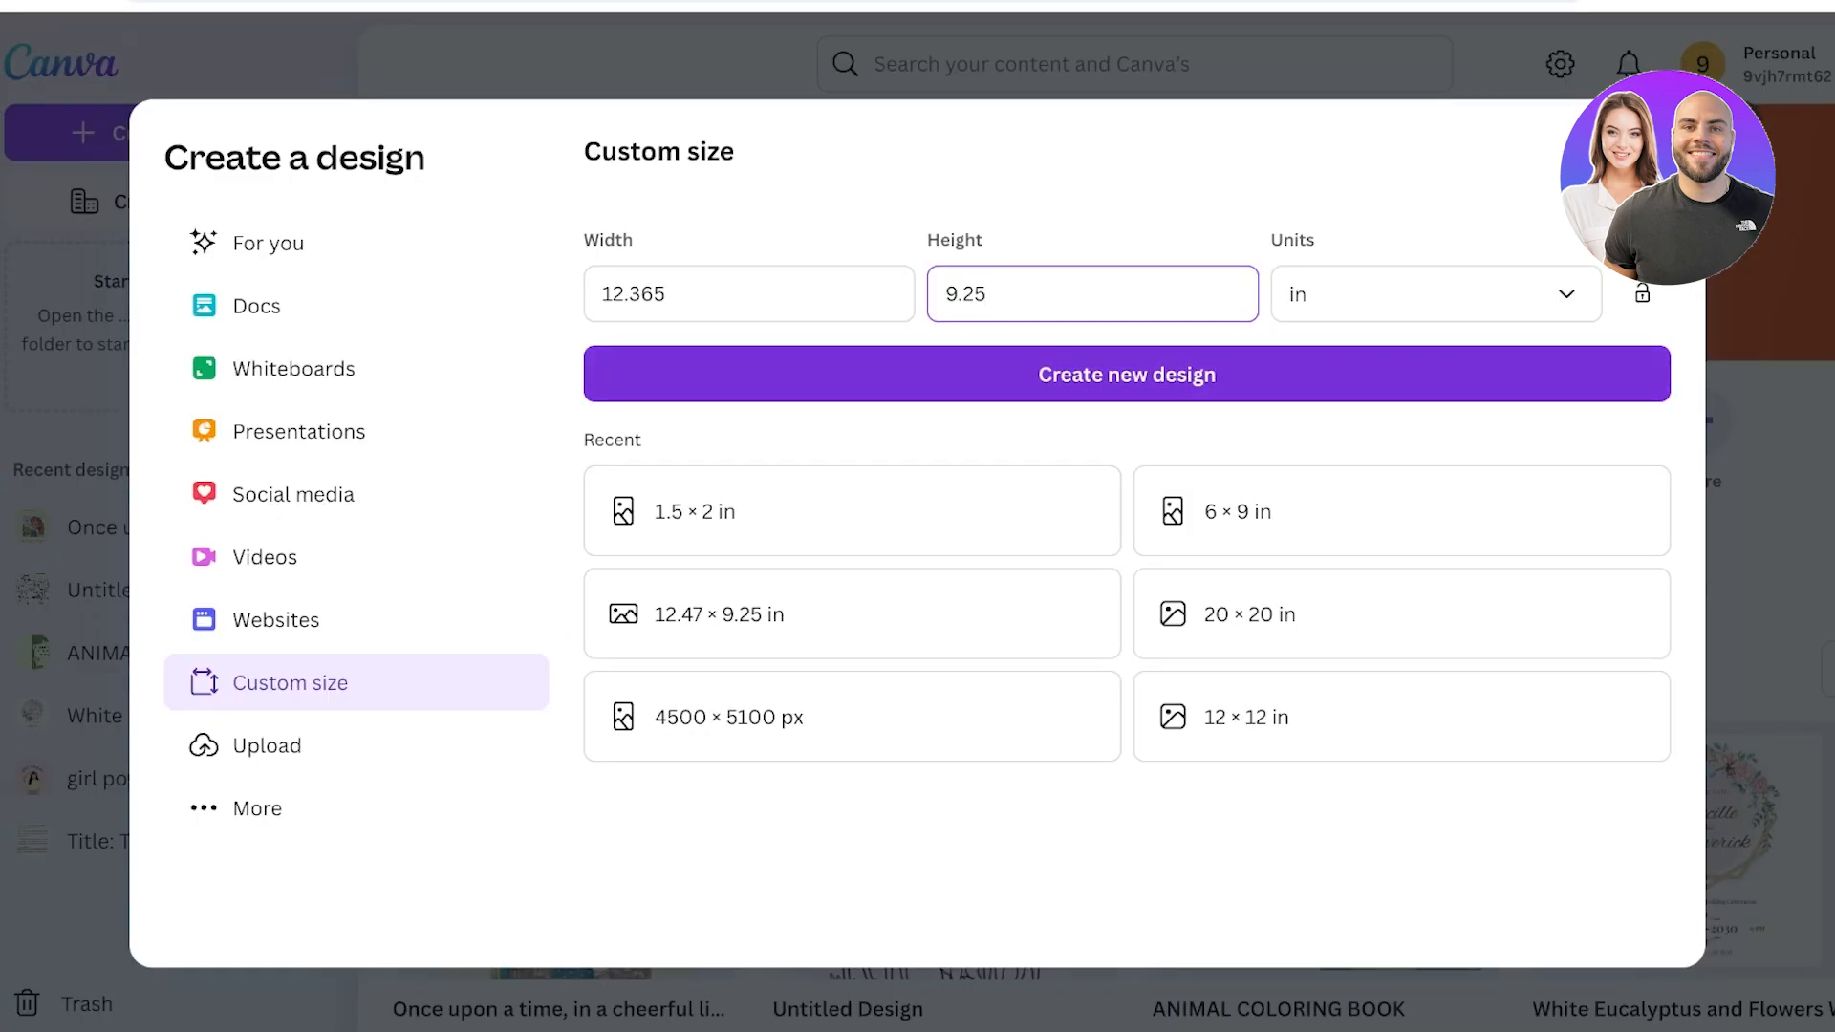
left_click(1125, 373)
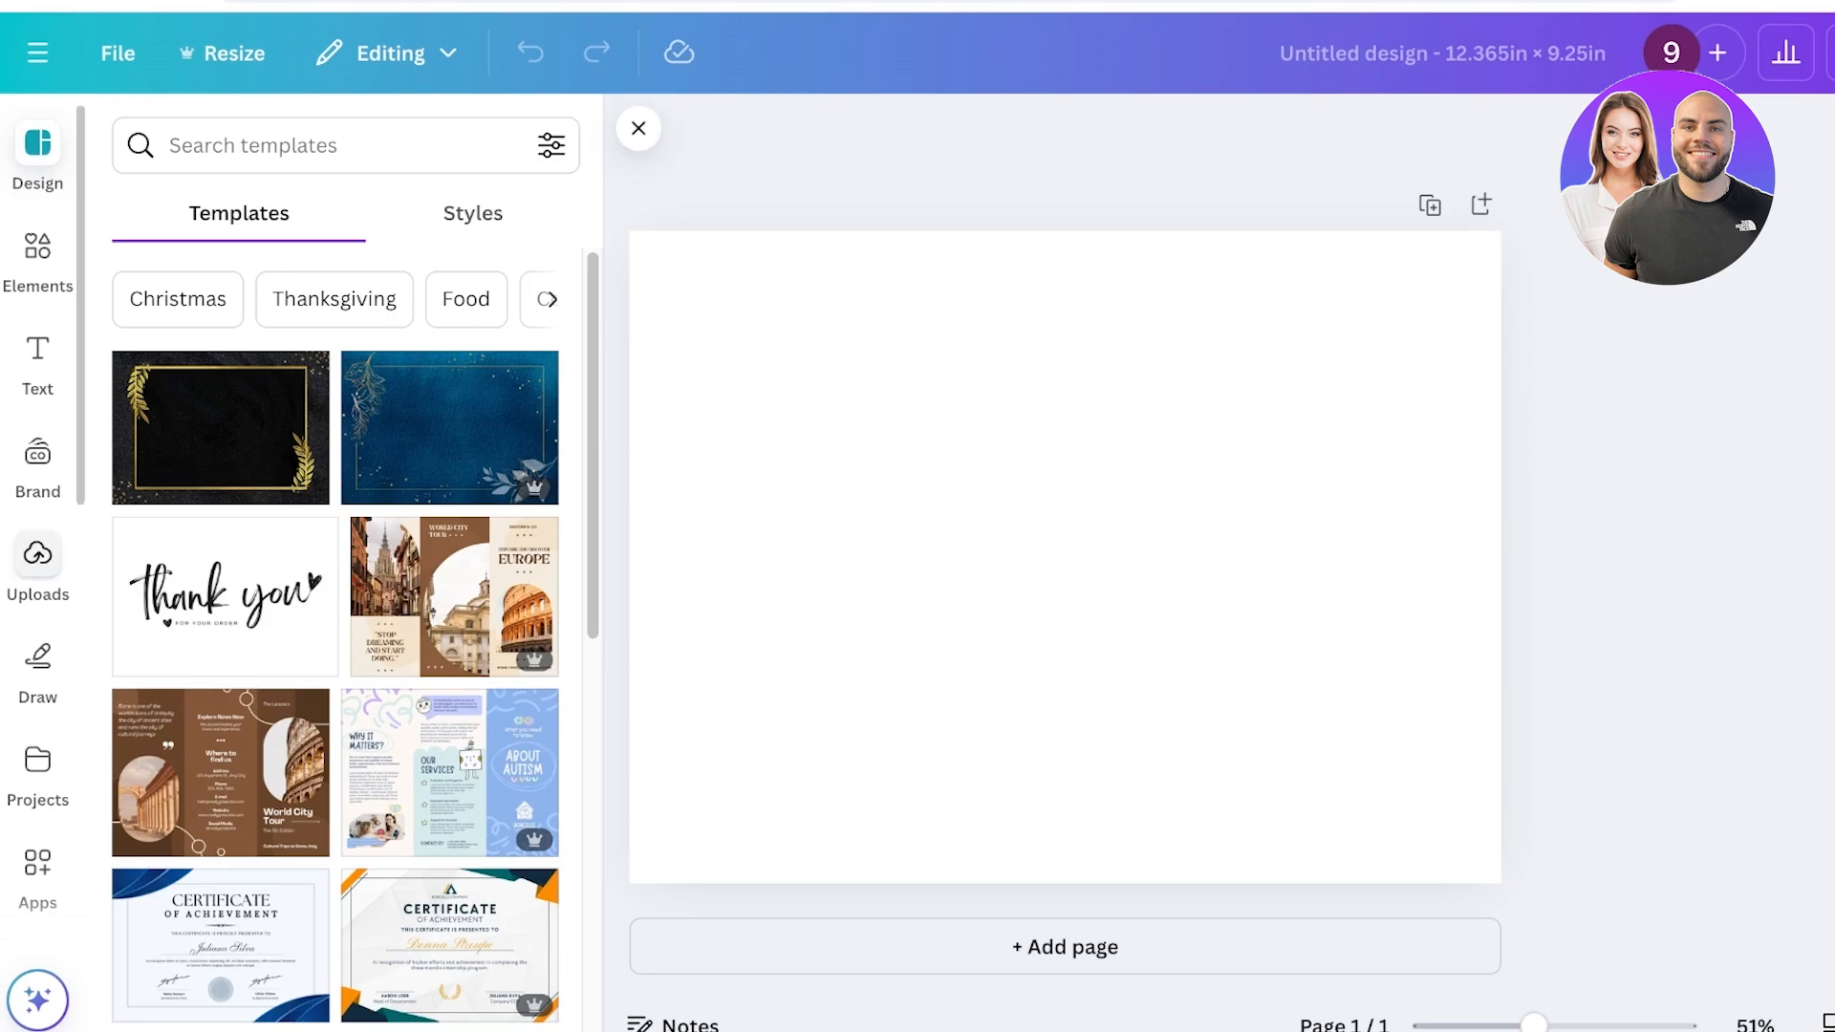
Step: Place the uploaded paperback cover template on the blank page and scale it to fill the whole page
left_click(38, 569)
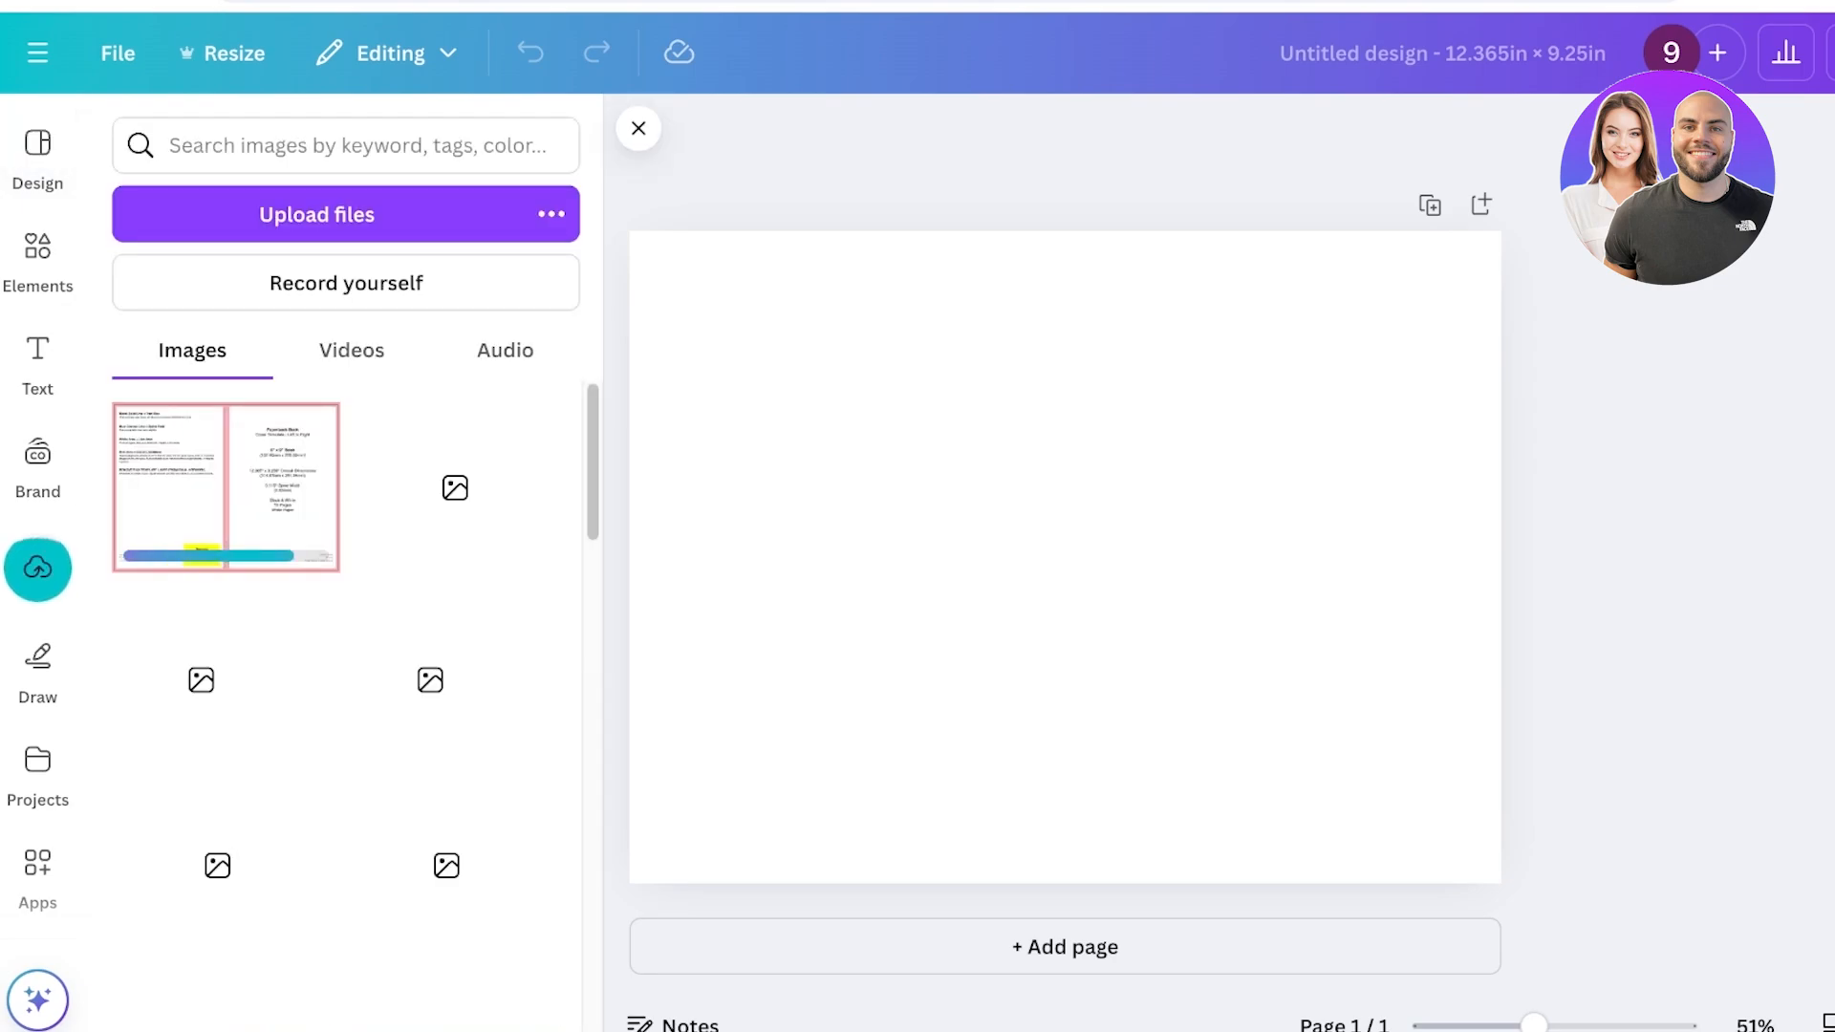
left_click(226, 488)
left_click(38, 361)
left_click(37, 156)
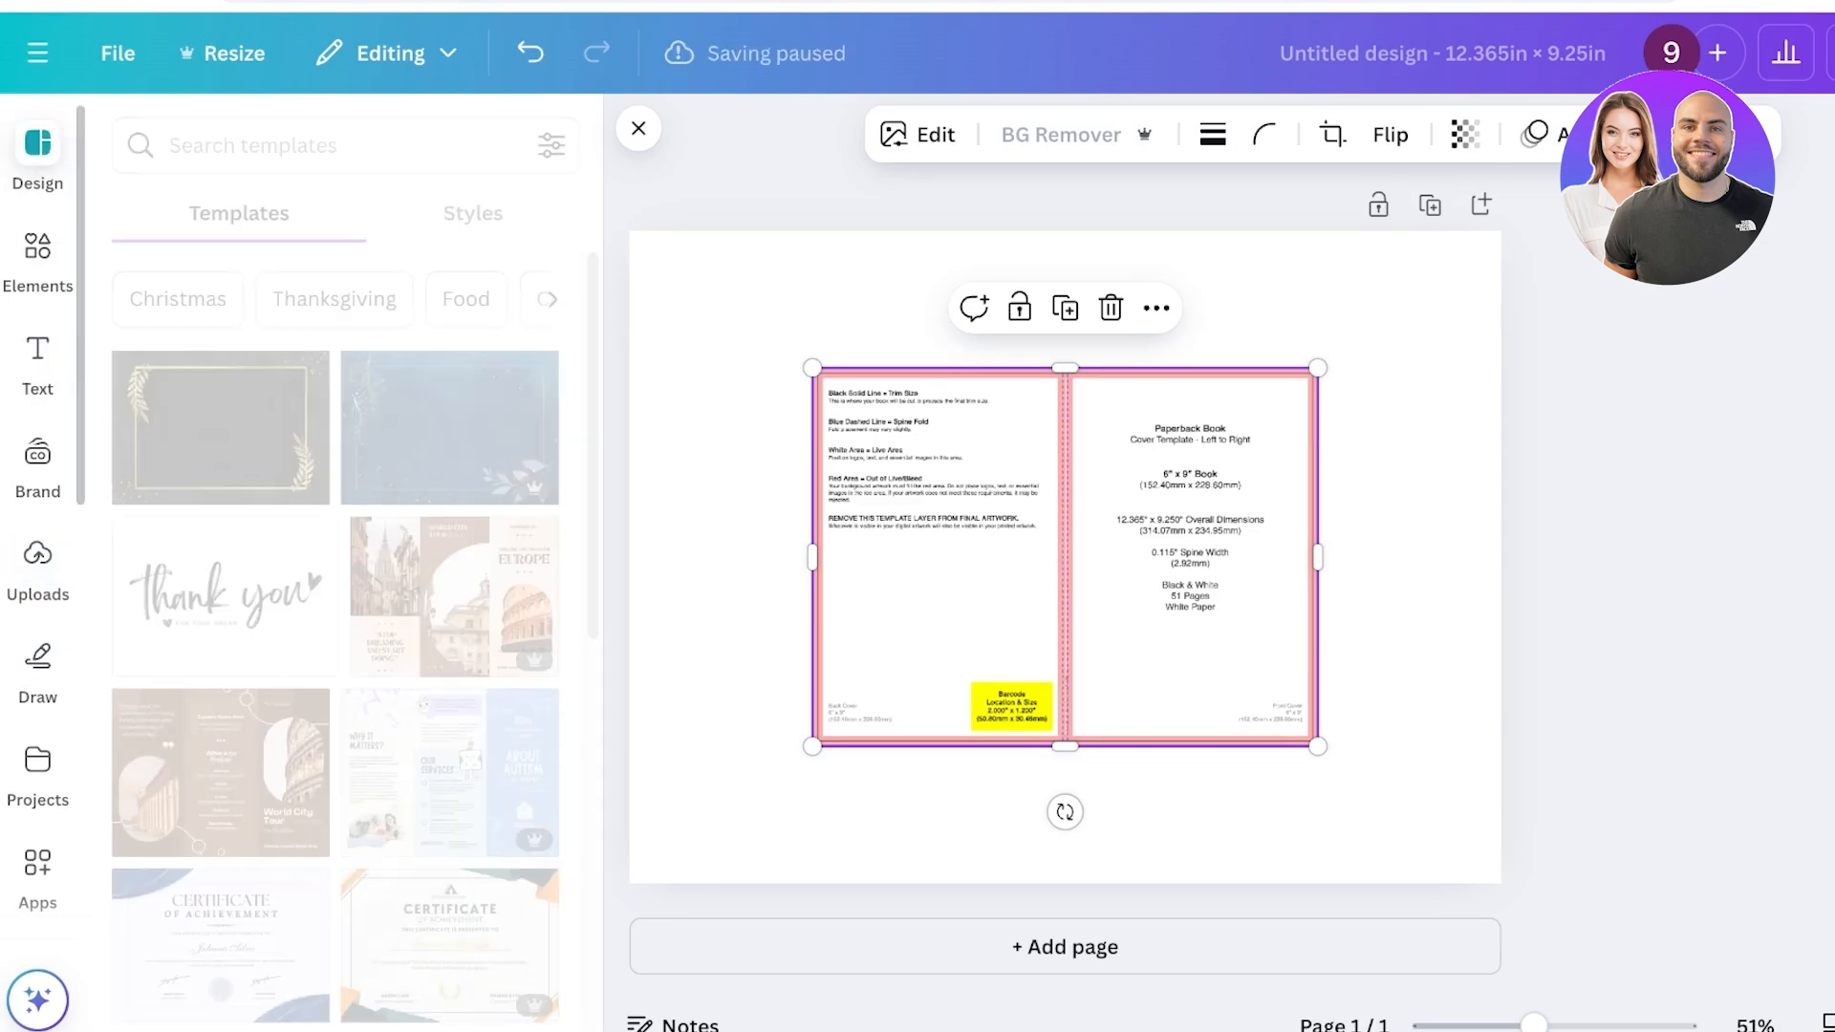
left_click_drag(1065, 556, 887, 418)
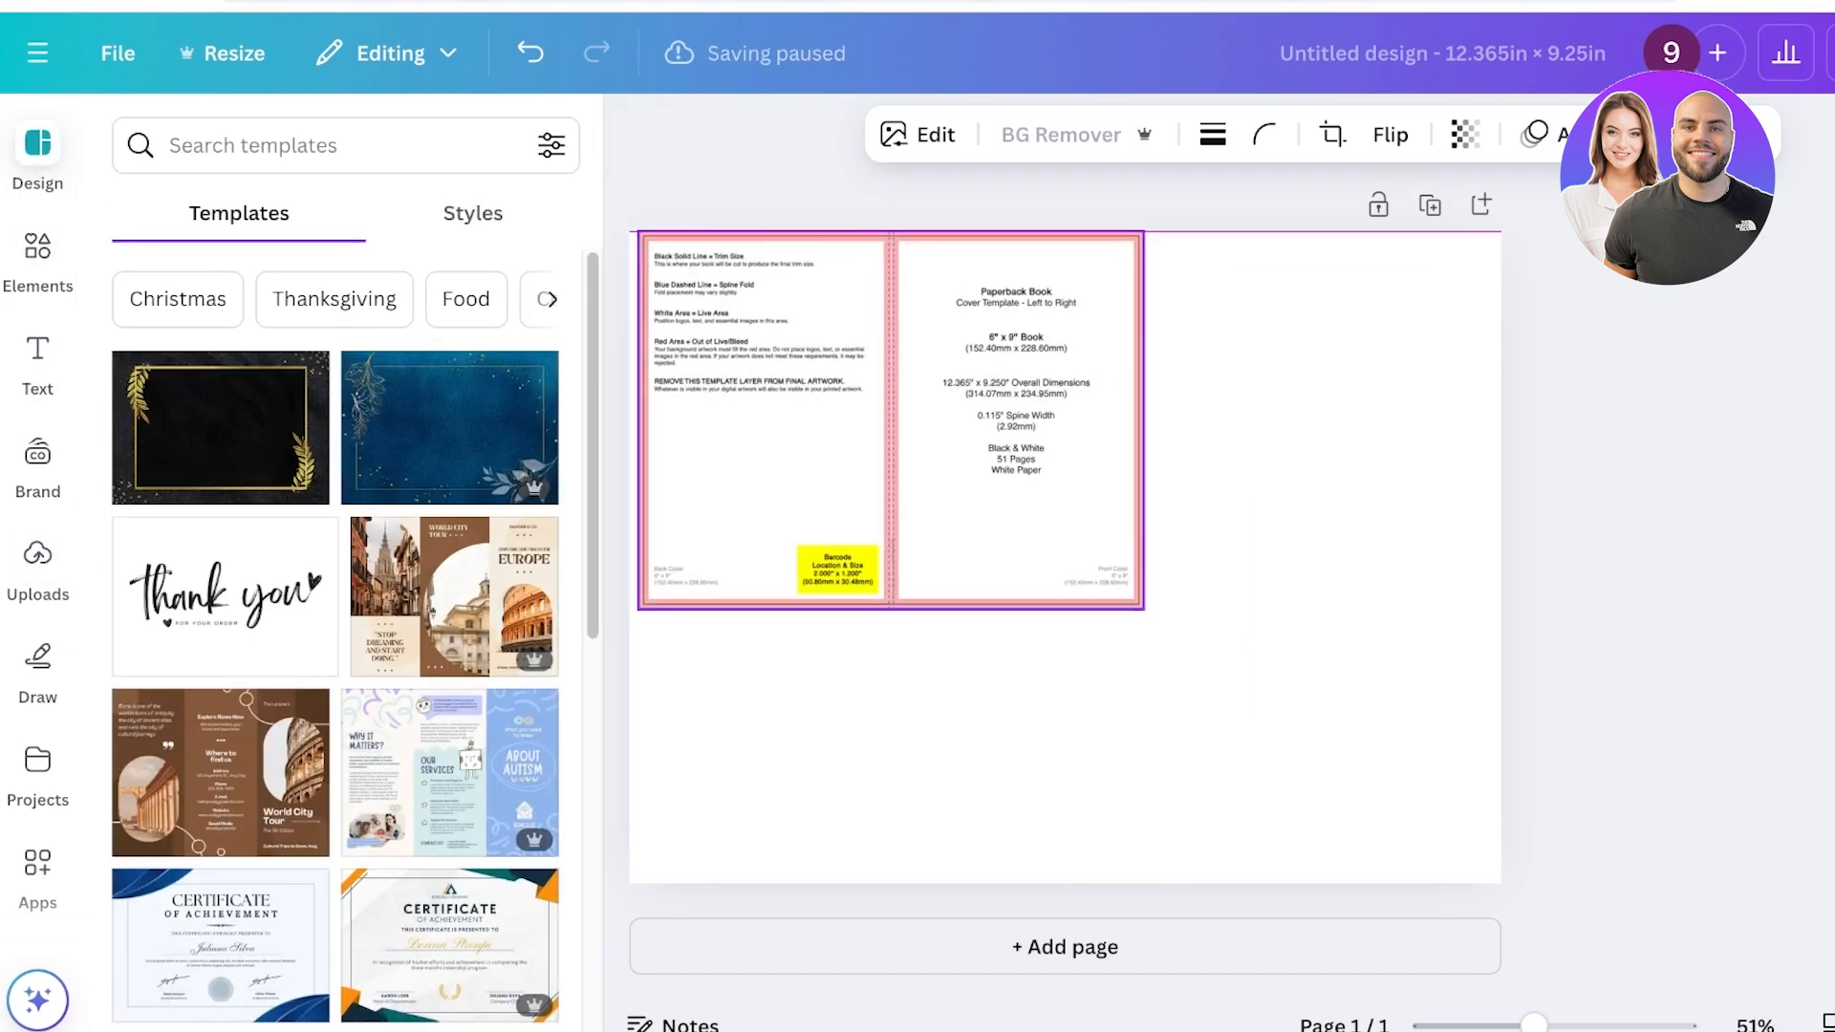
left_click_drag(1131, 606, 1500, 881)
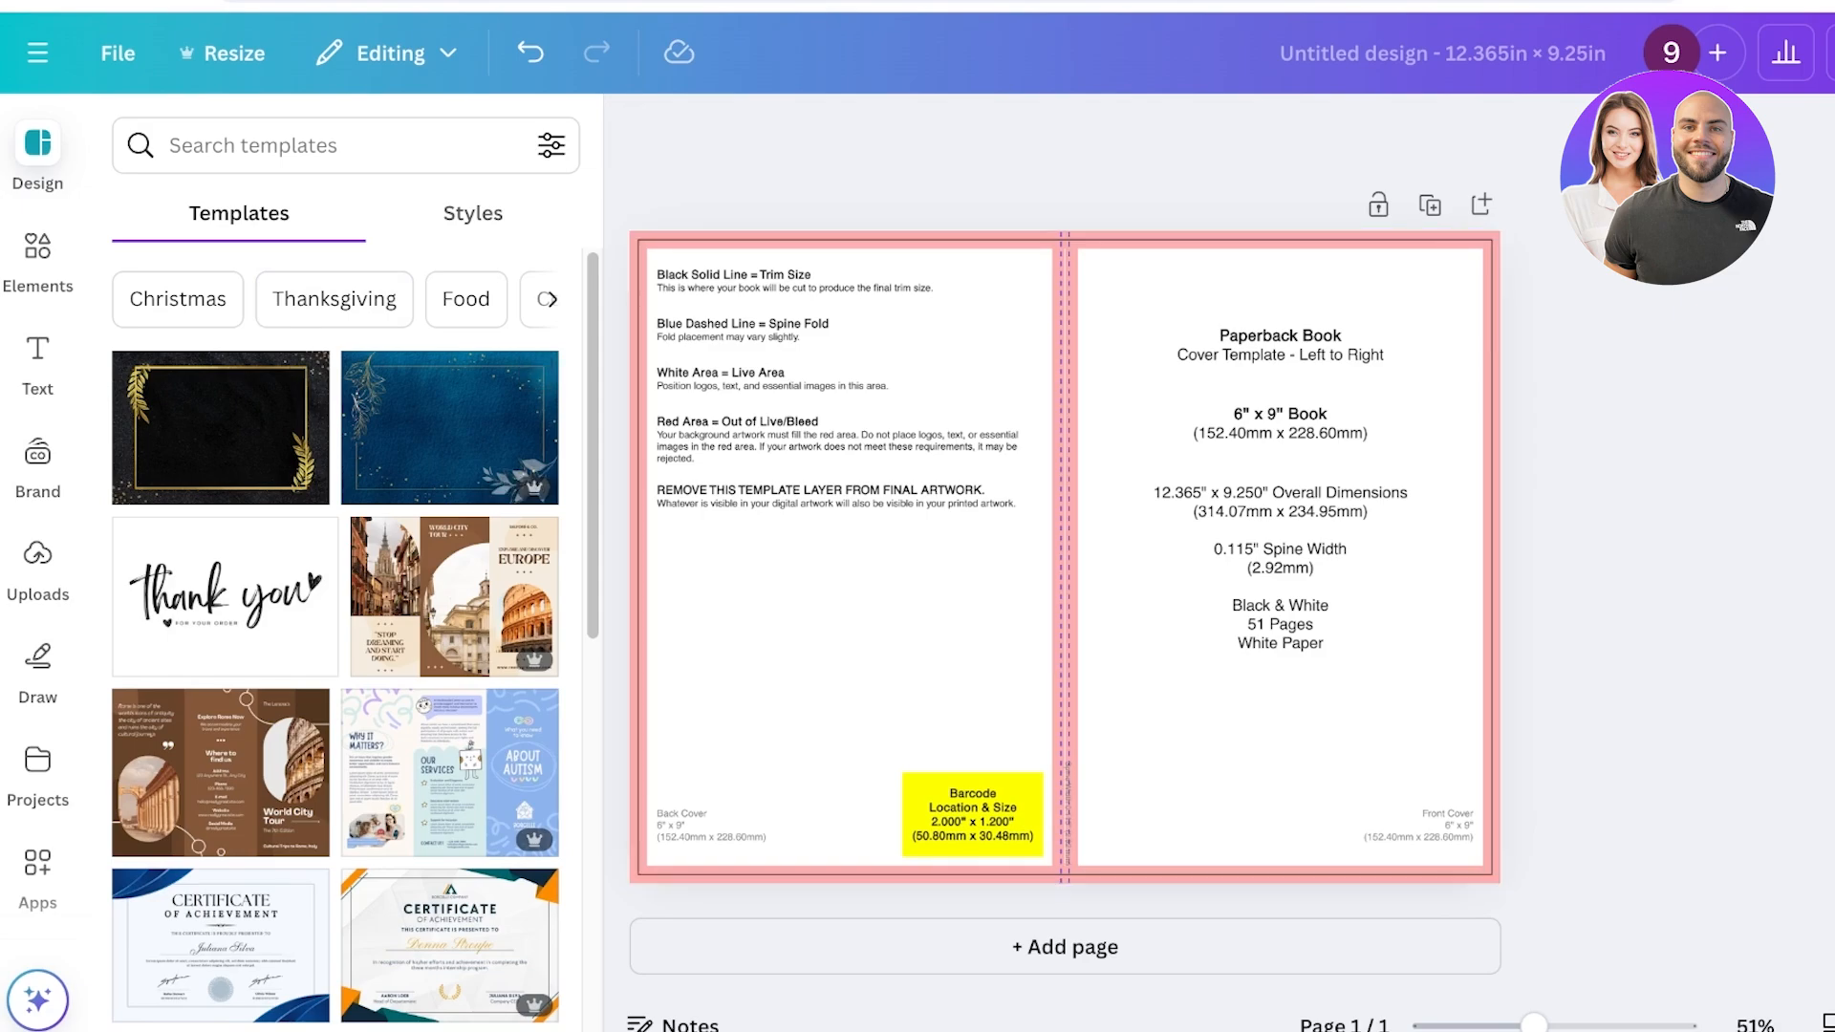
Step: Fade the cover template to somewhat less than half opacity and lock it in place
left_click(1281, 726)
left_click(1464, 134)
left_click_drag(1539, 250, 1406, 250)
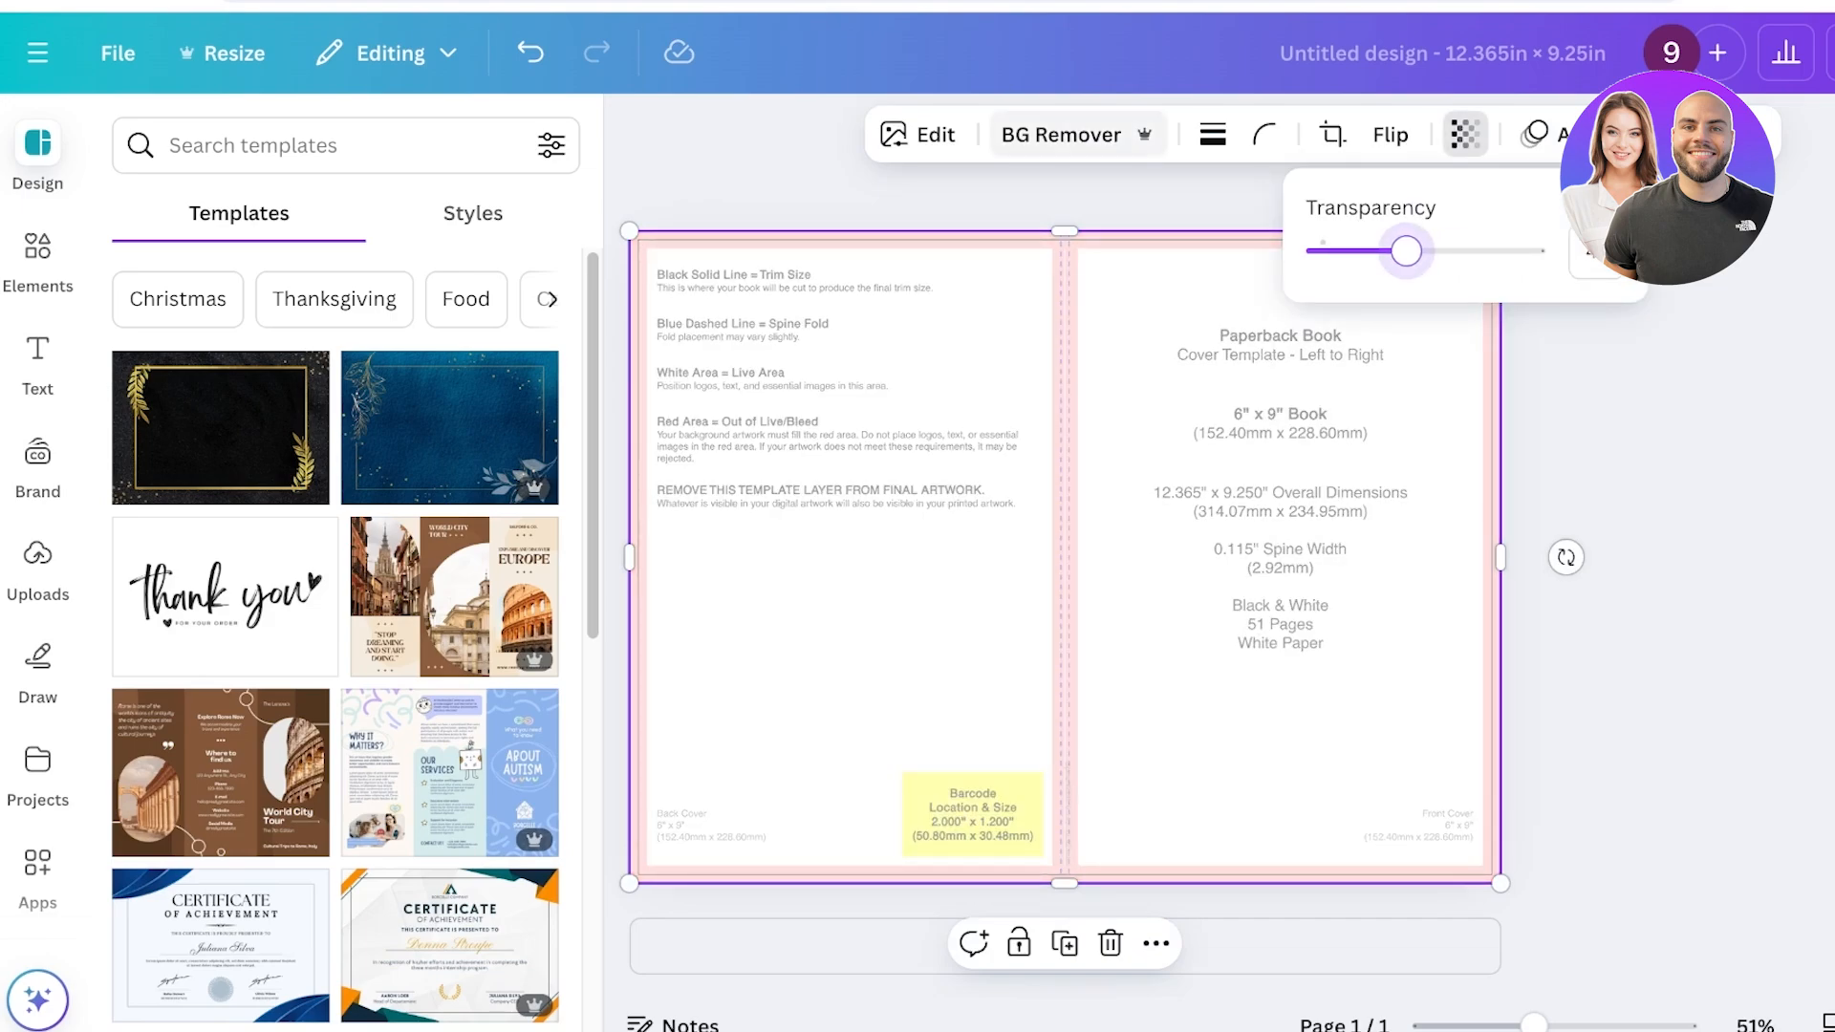
key("Escape")
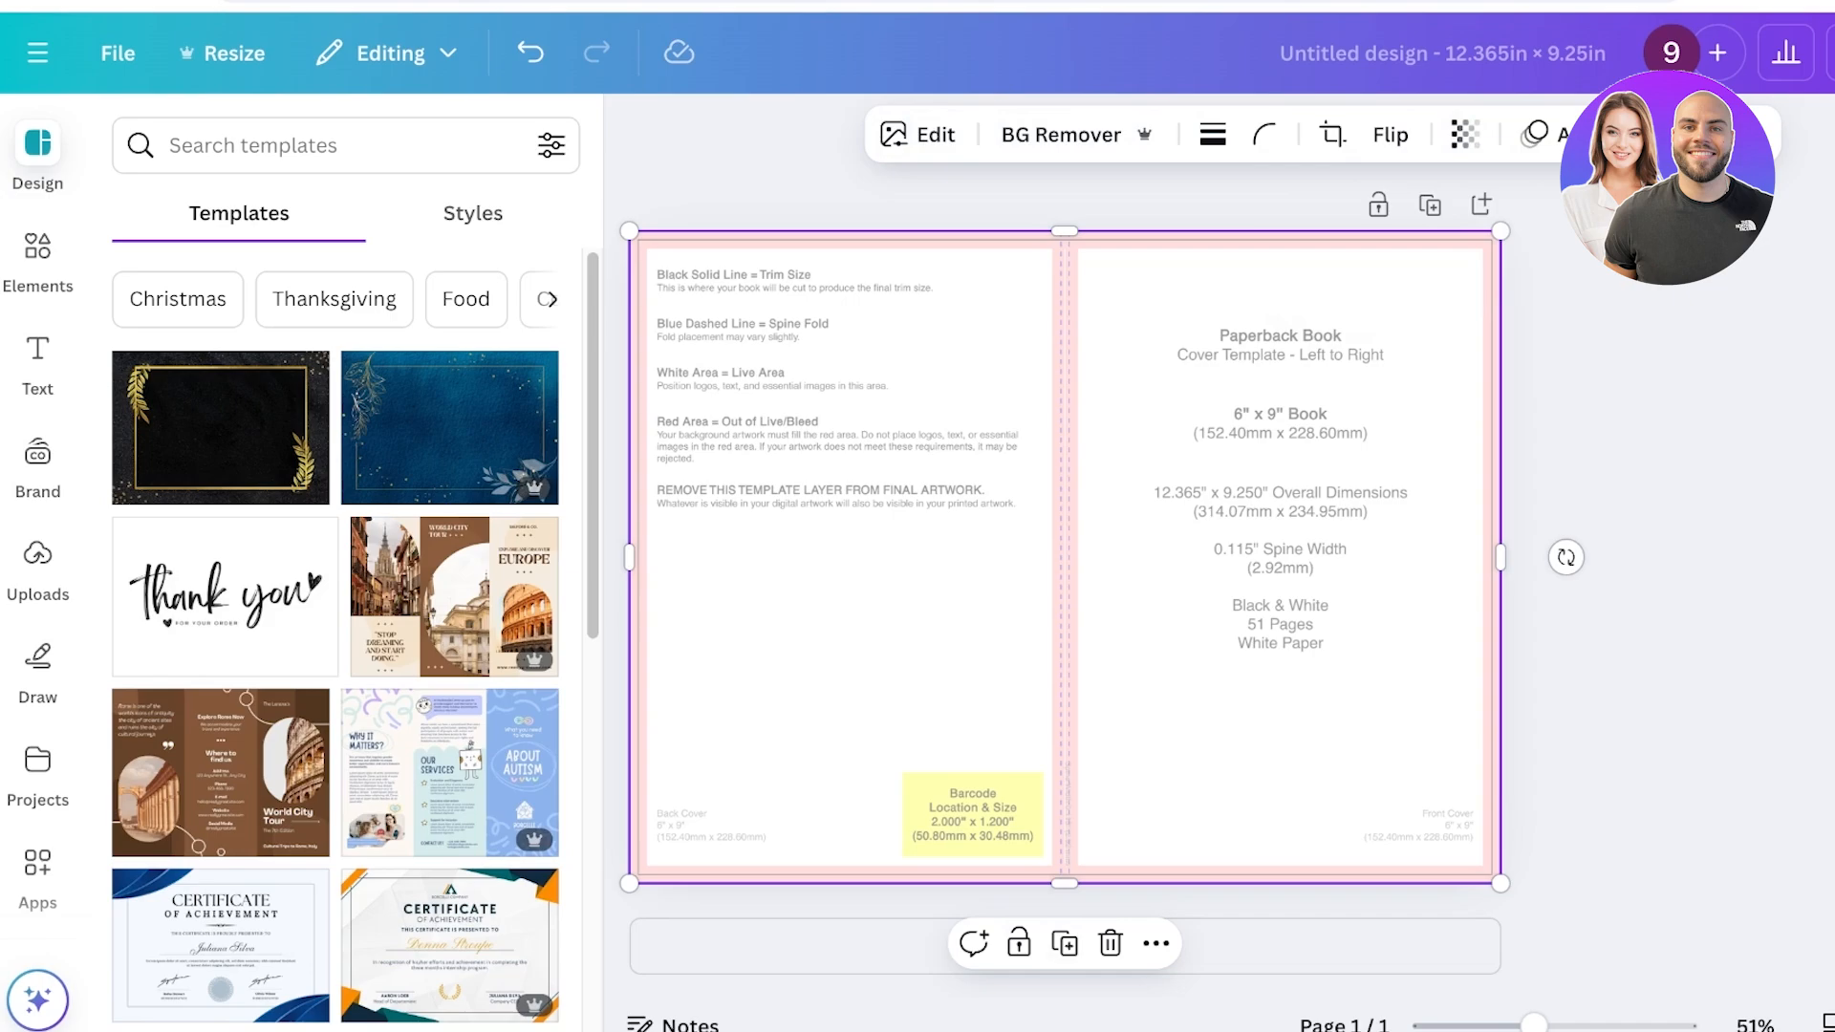
left_click(1019, 943)
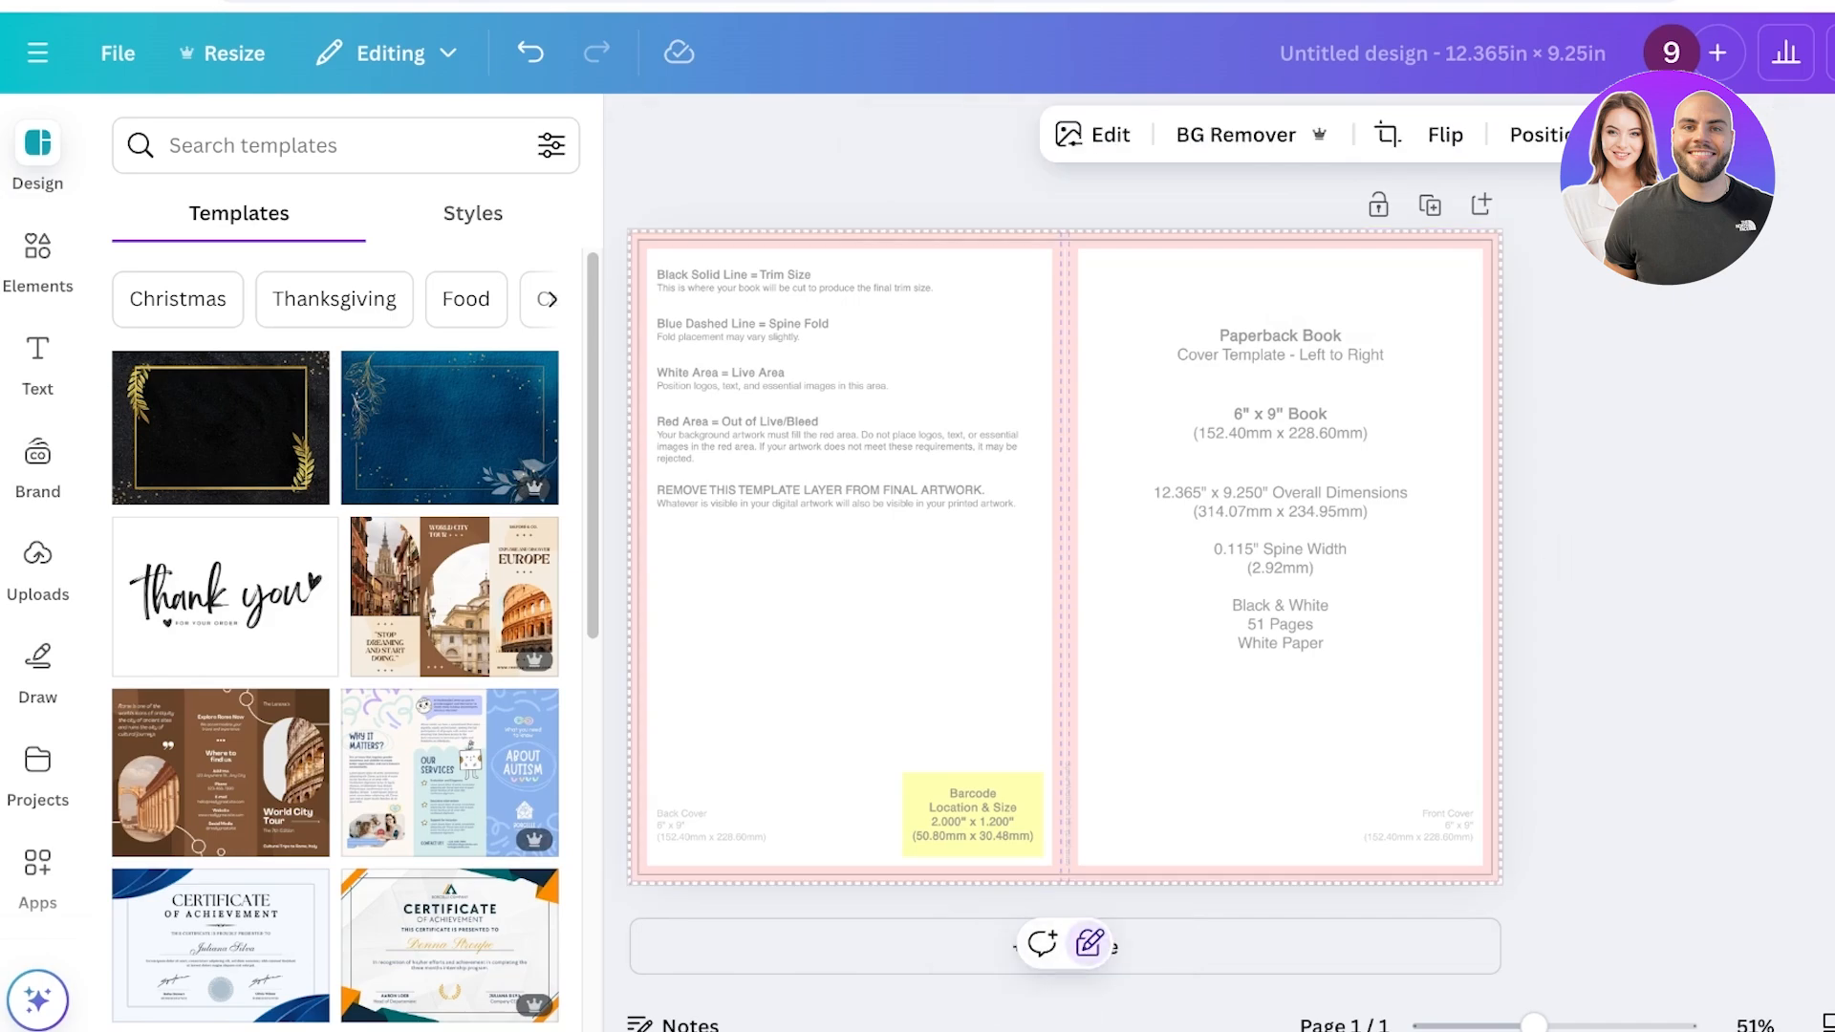
Step: Search the design elements for "kitchen" and limit the results to graphics
left_click(38, 256)
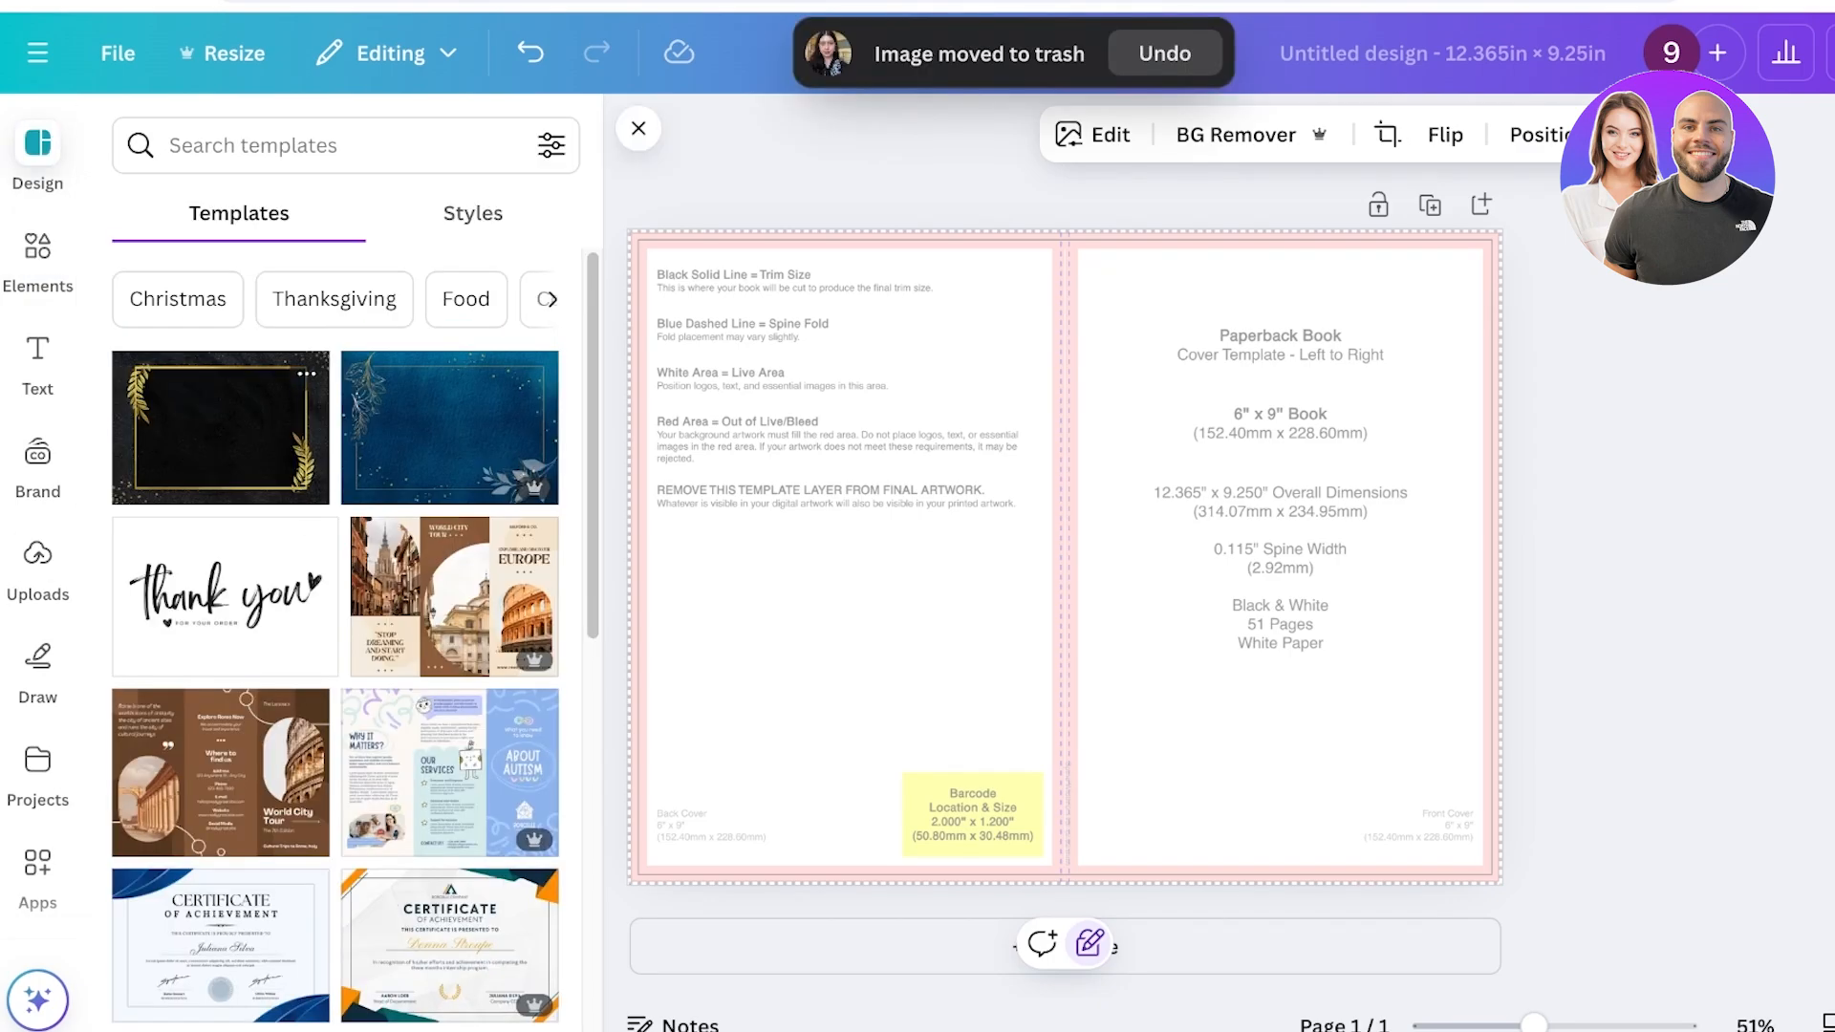
left_click(37, 257)
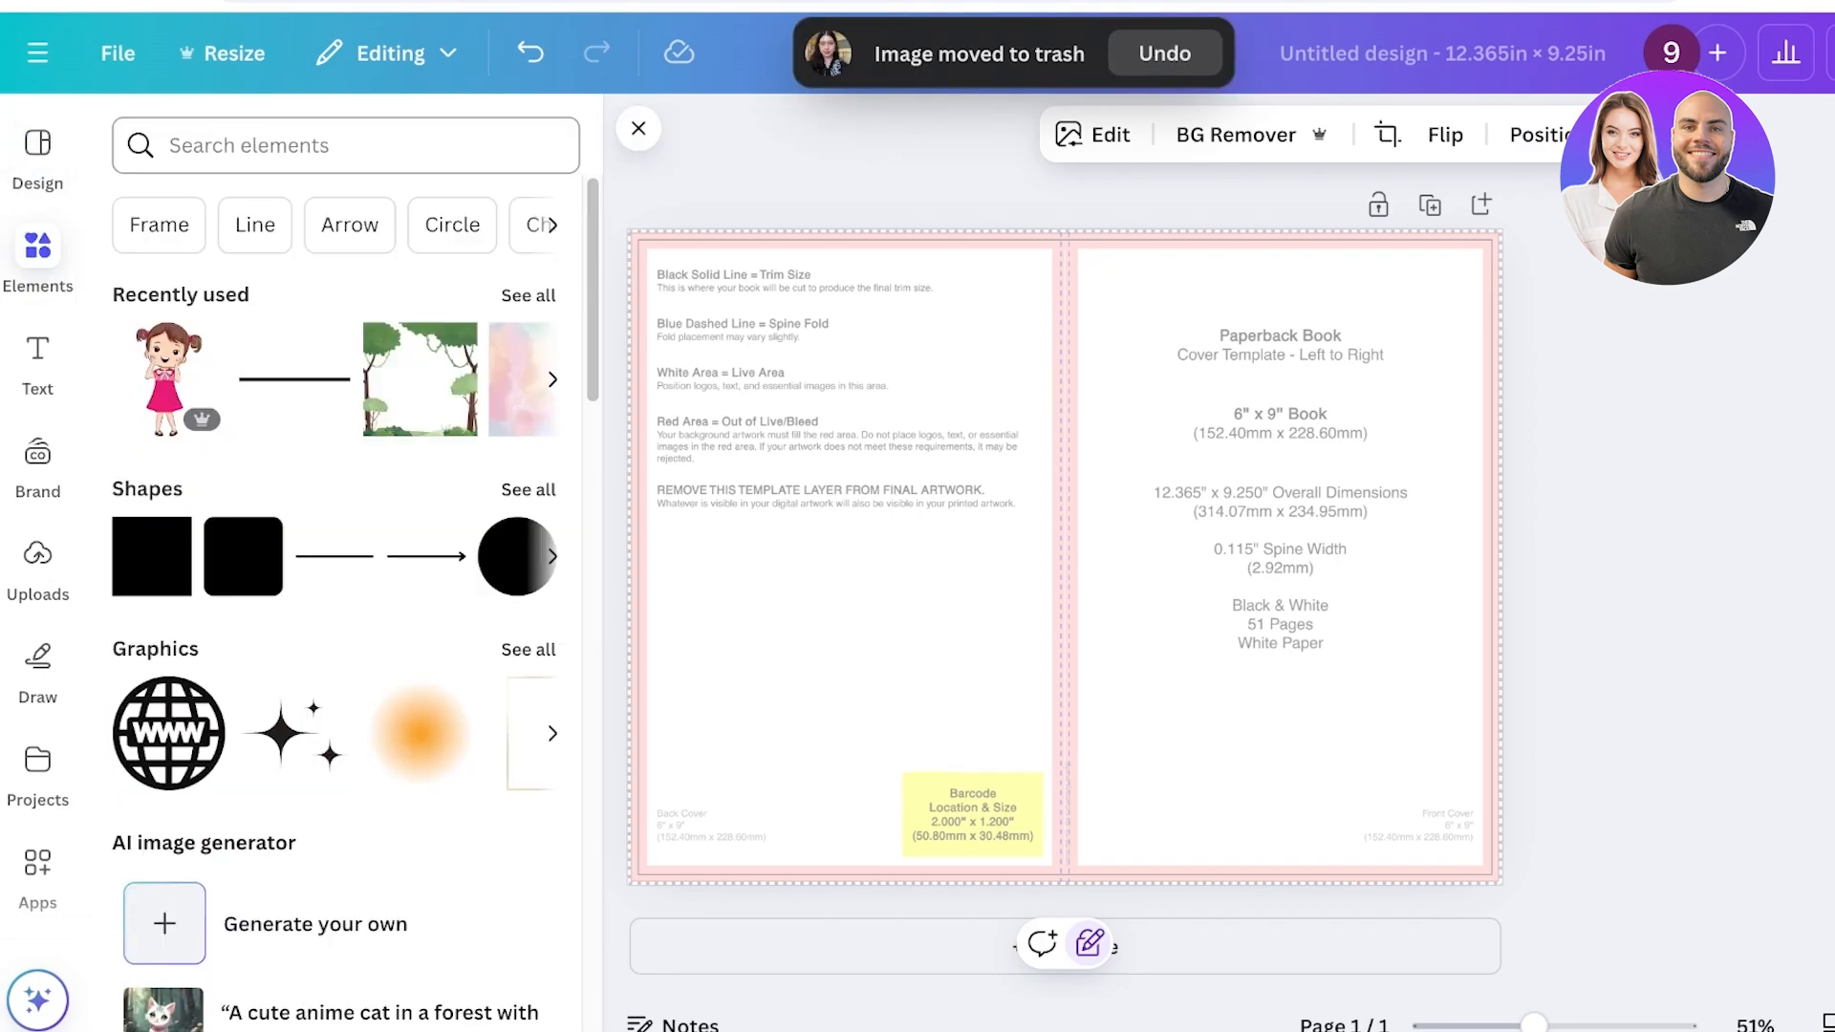
left_click(305, 145)
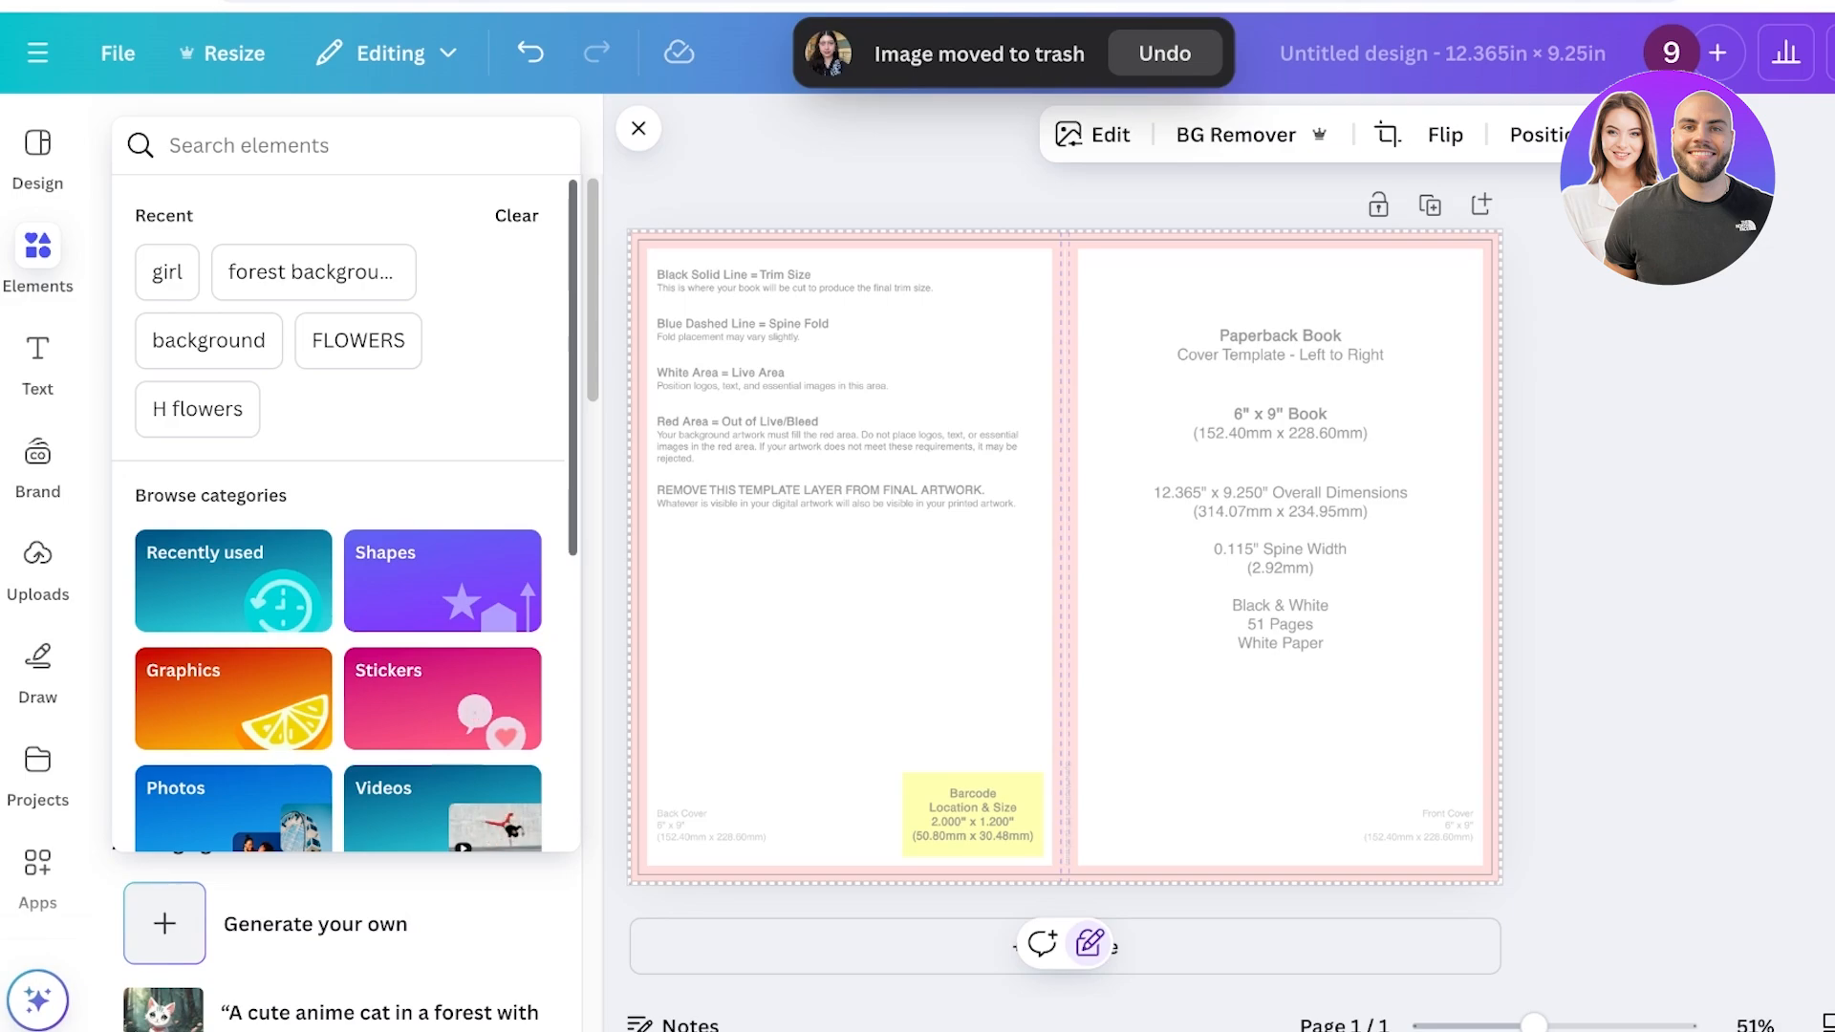
type("b")
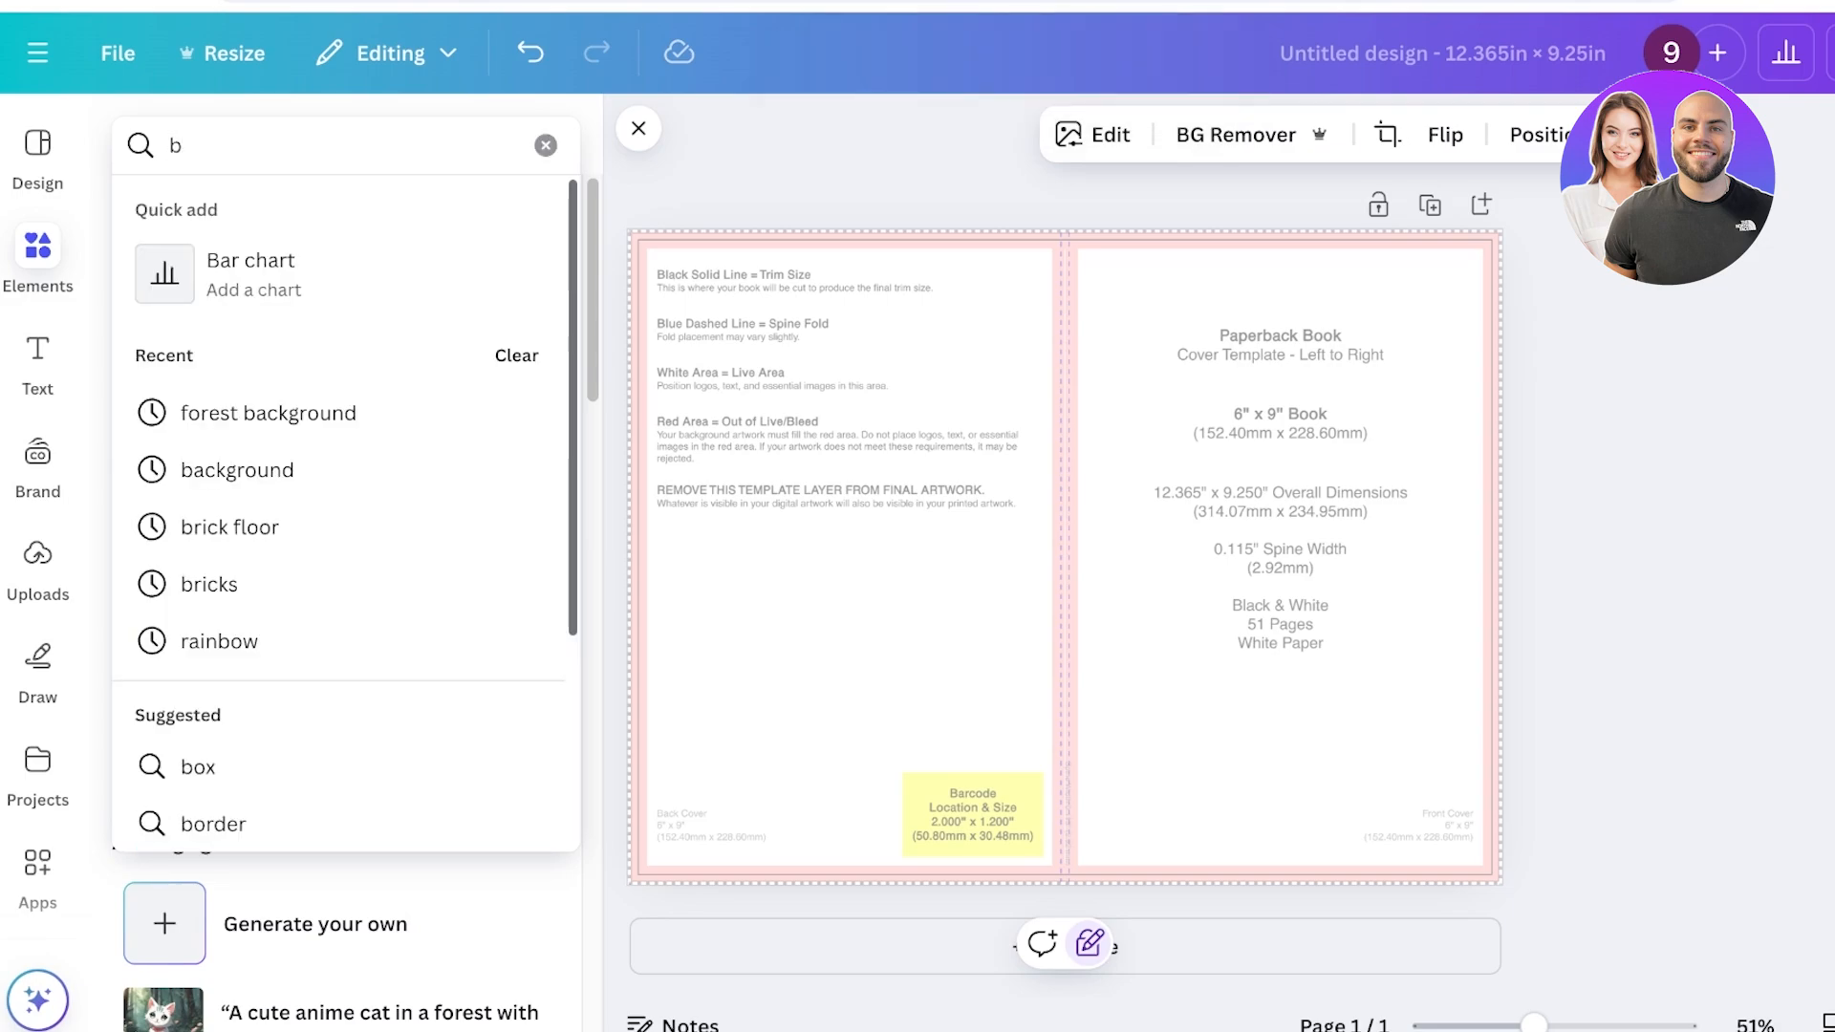
key("BackSpace")
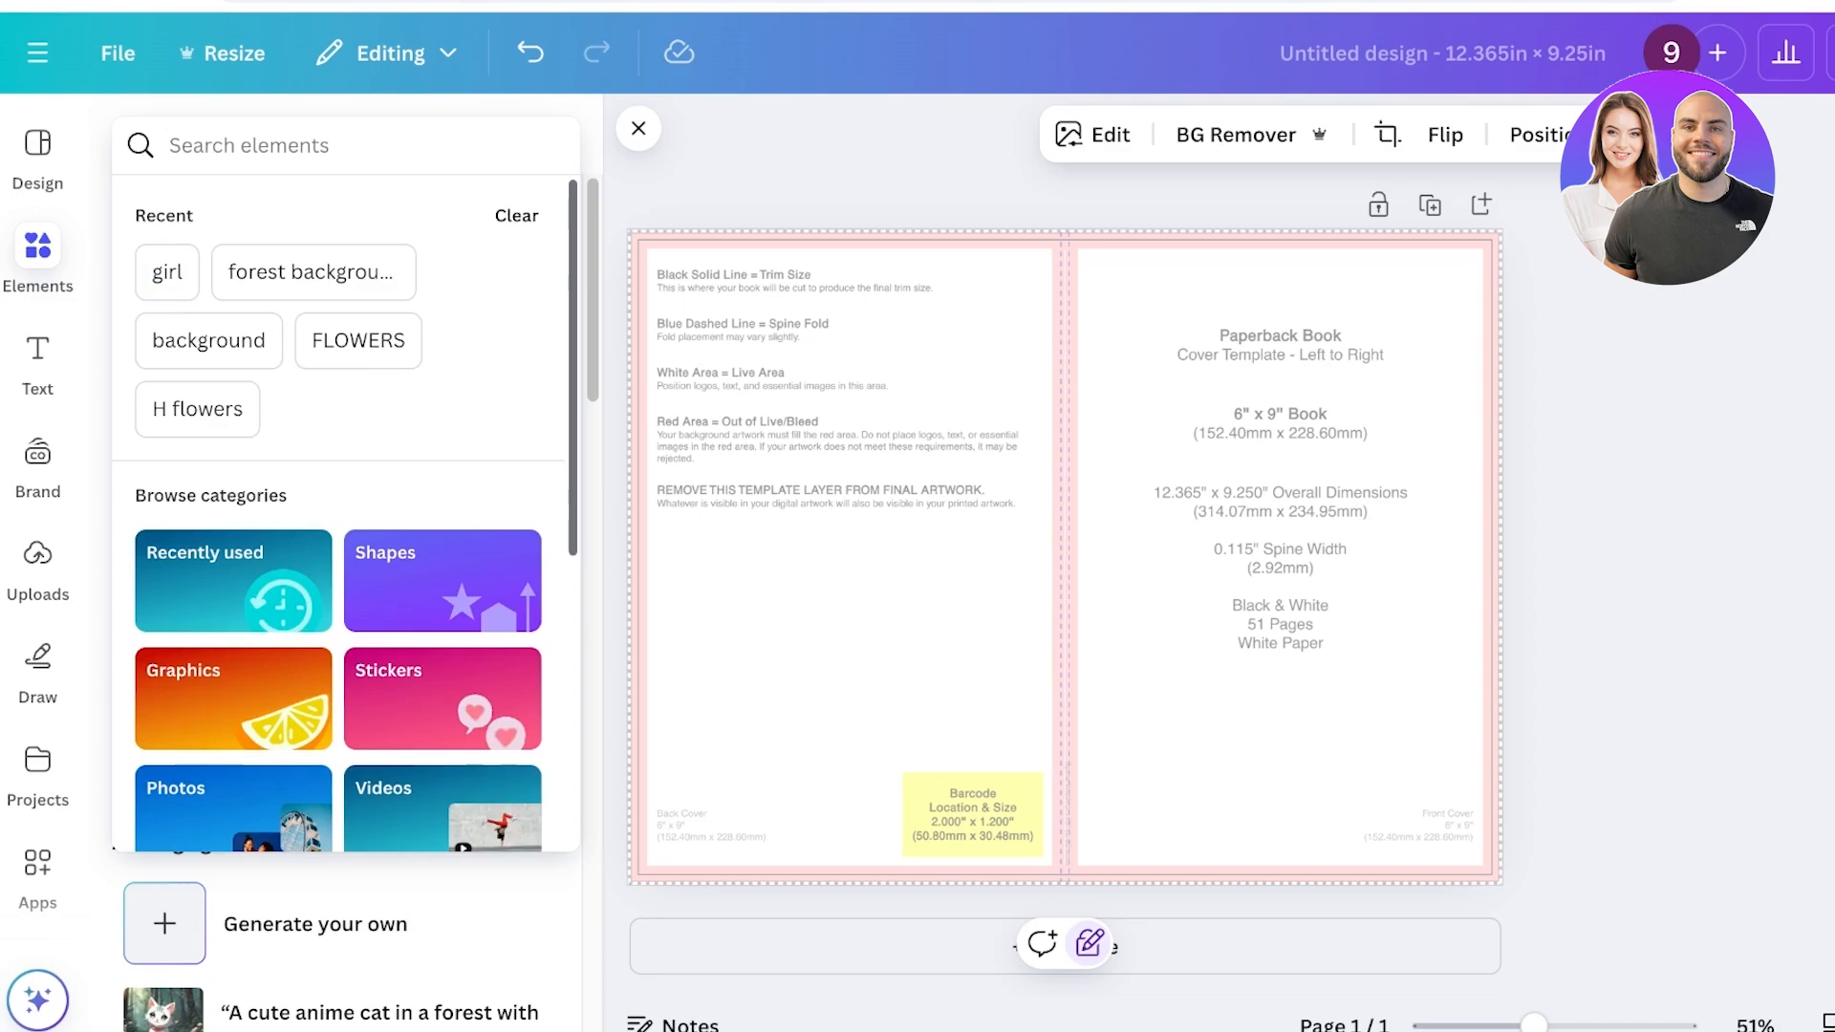
type("kitchen")
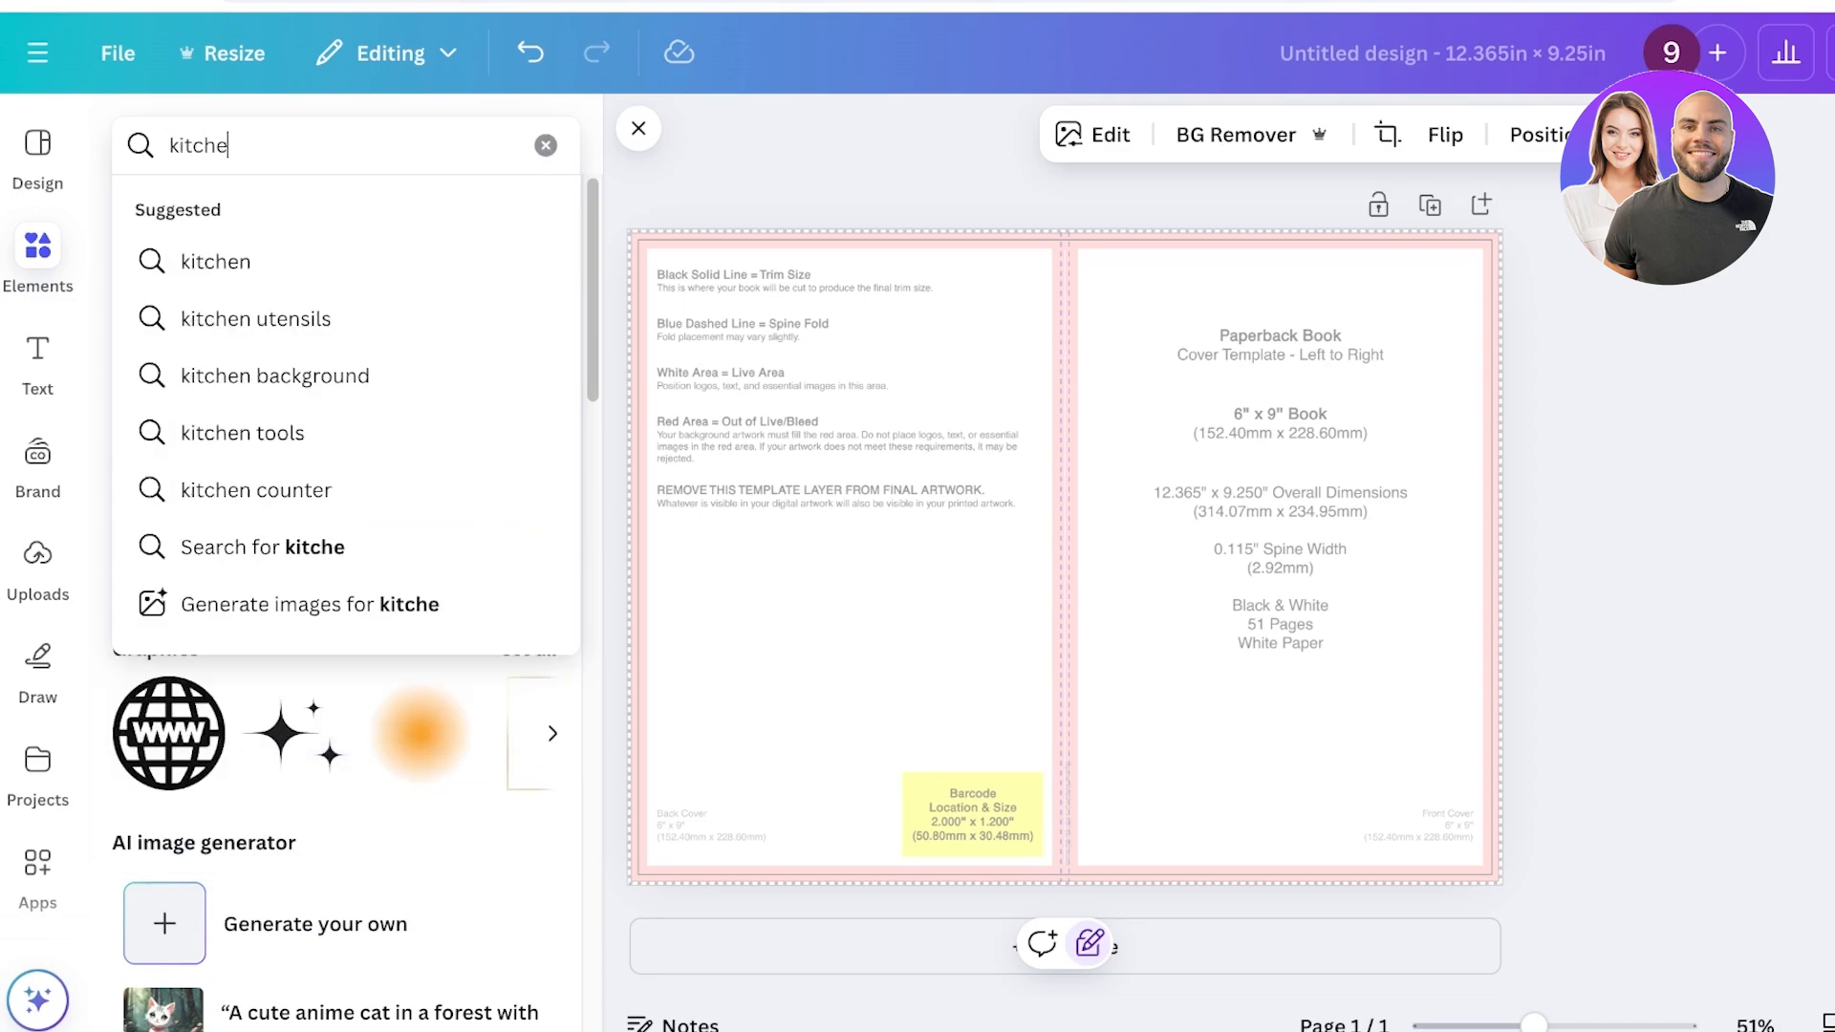
key("Return")
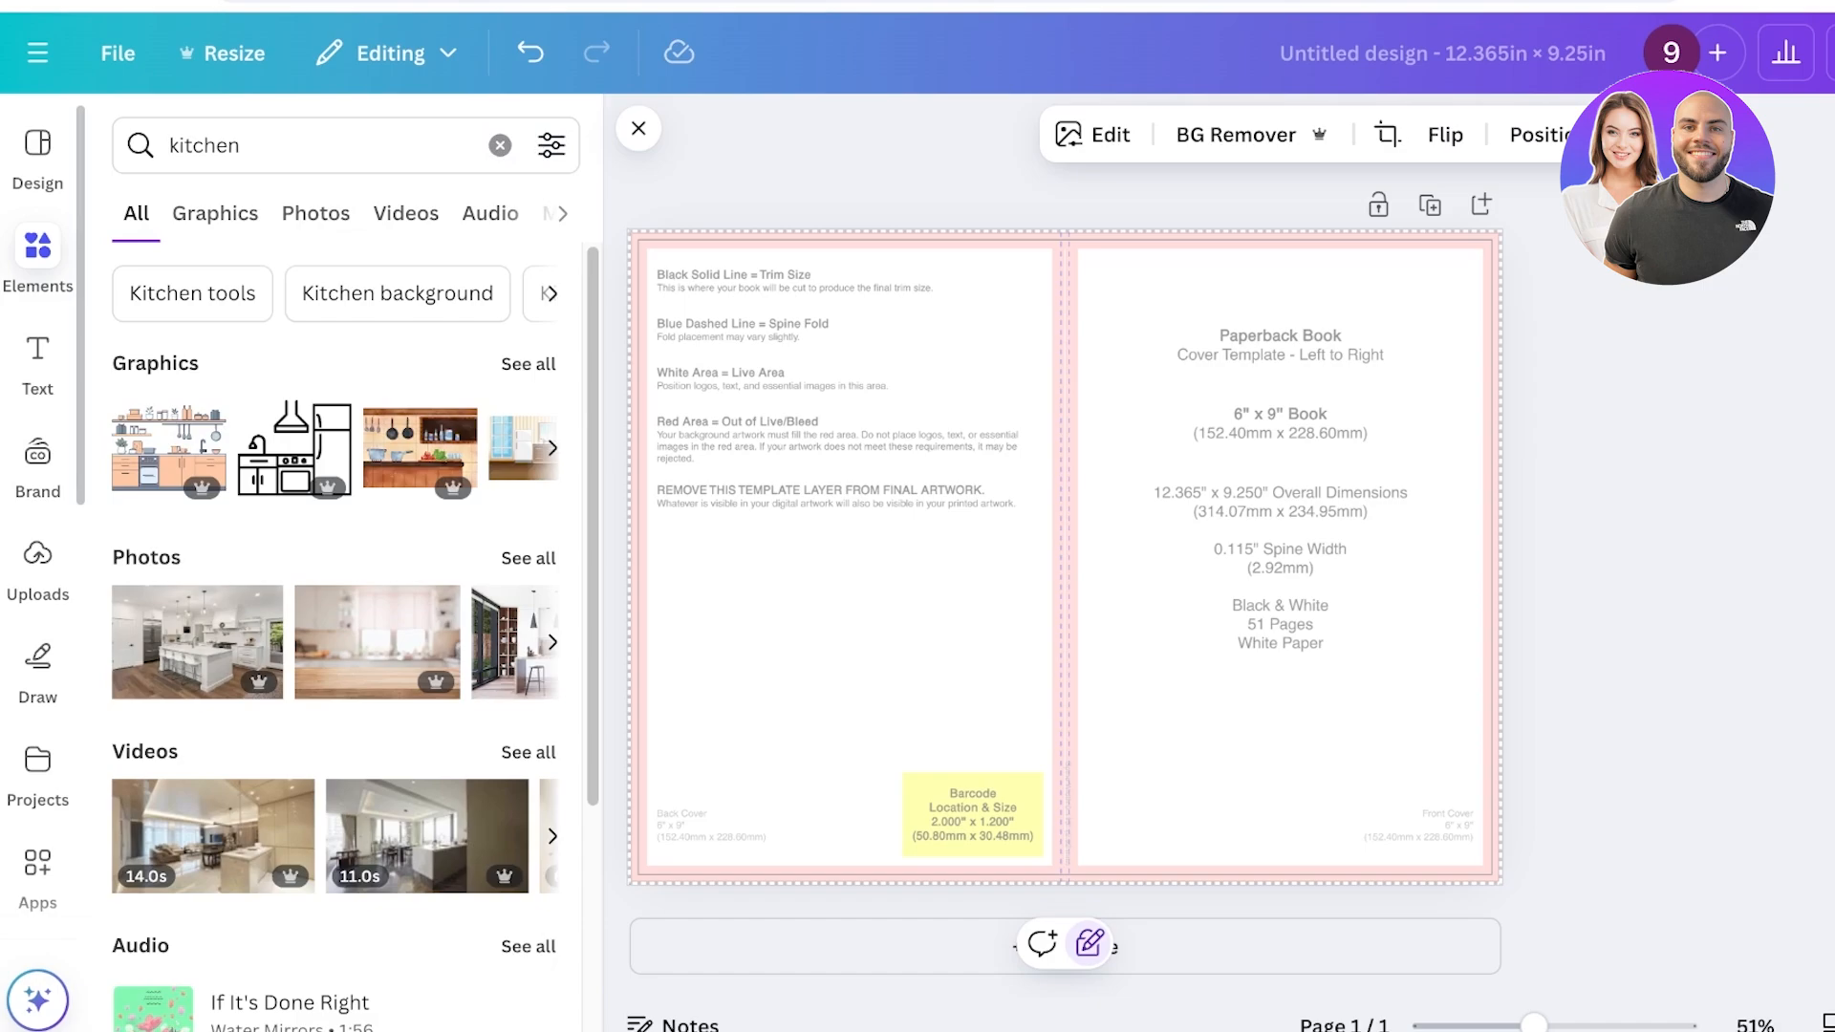
left_click(215, 213)
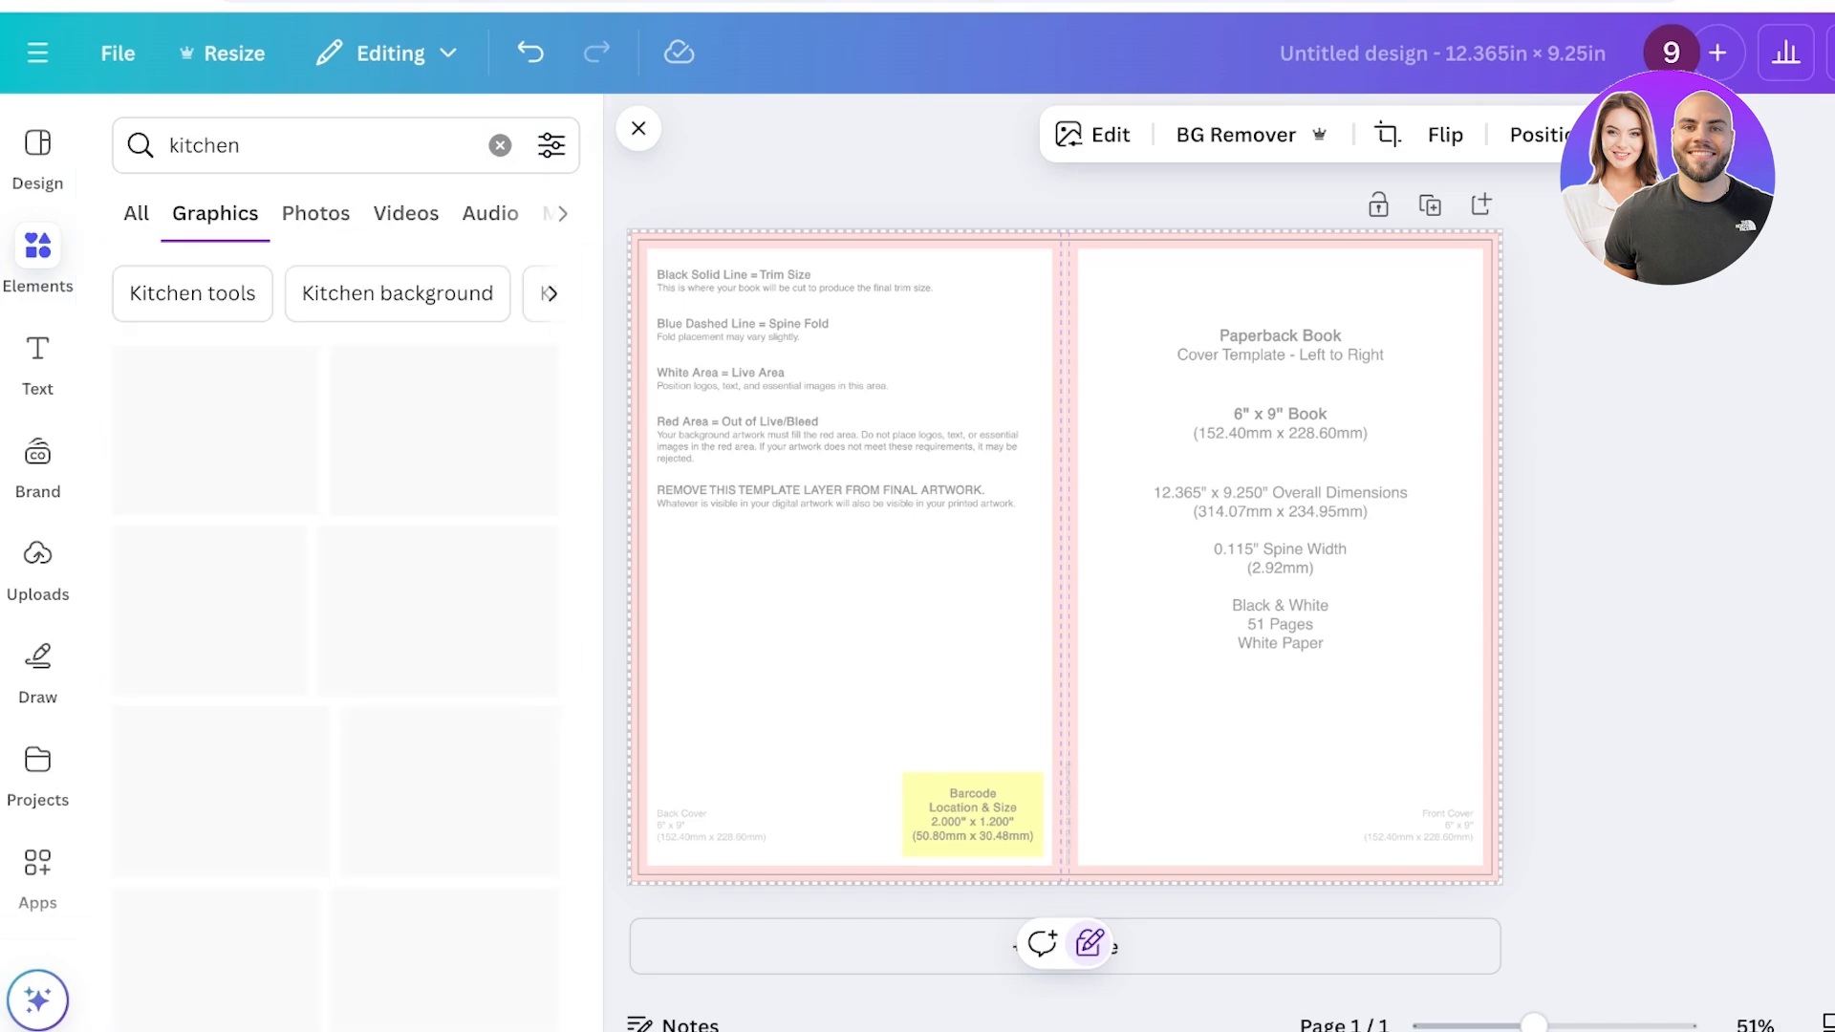
Step: Add the hanging kitchen utensils graphic to the upper front cover and enlarge it to nearly the cover's width
scroll(181, 861, "down", 1)
scroll(191, 669, "down", 2)
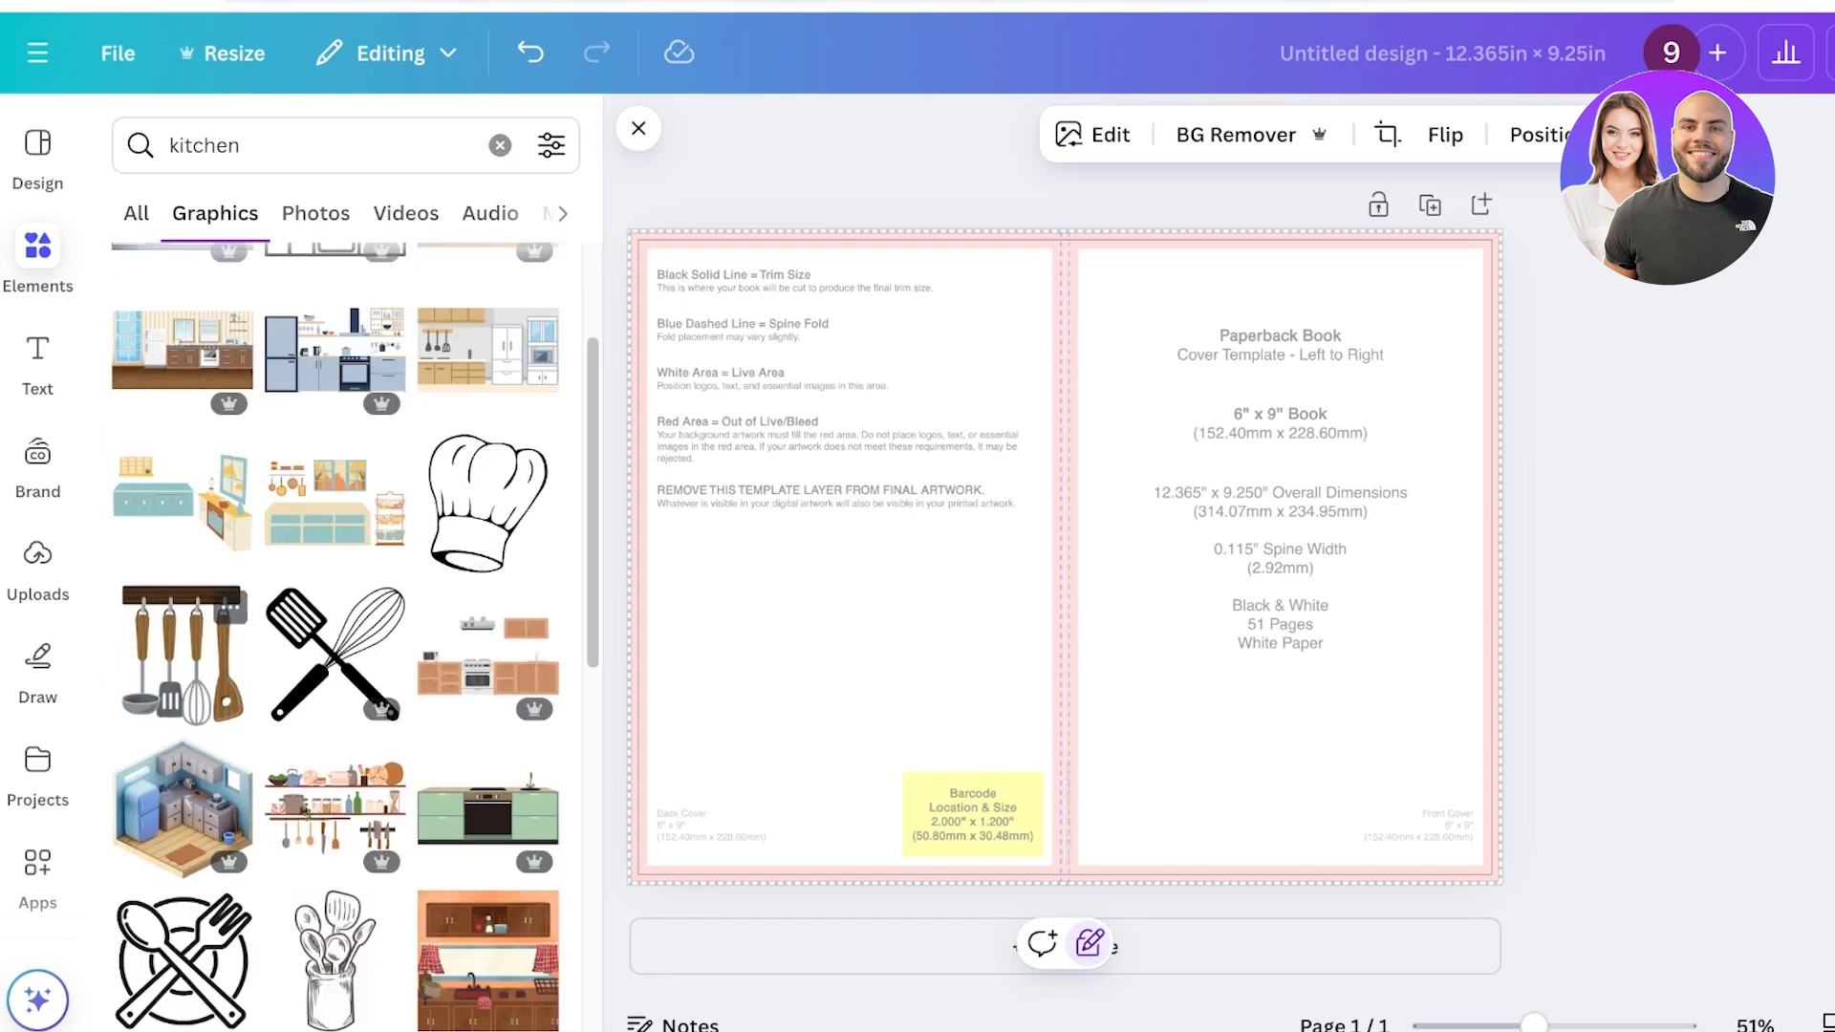
scroll(191, 669, "down", 3)
scroll(344, 631, "down", 2)
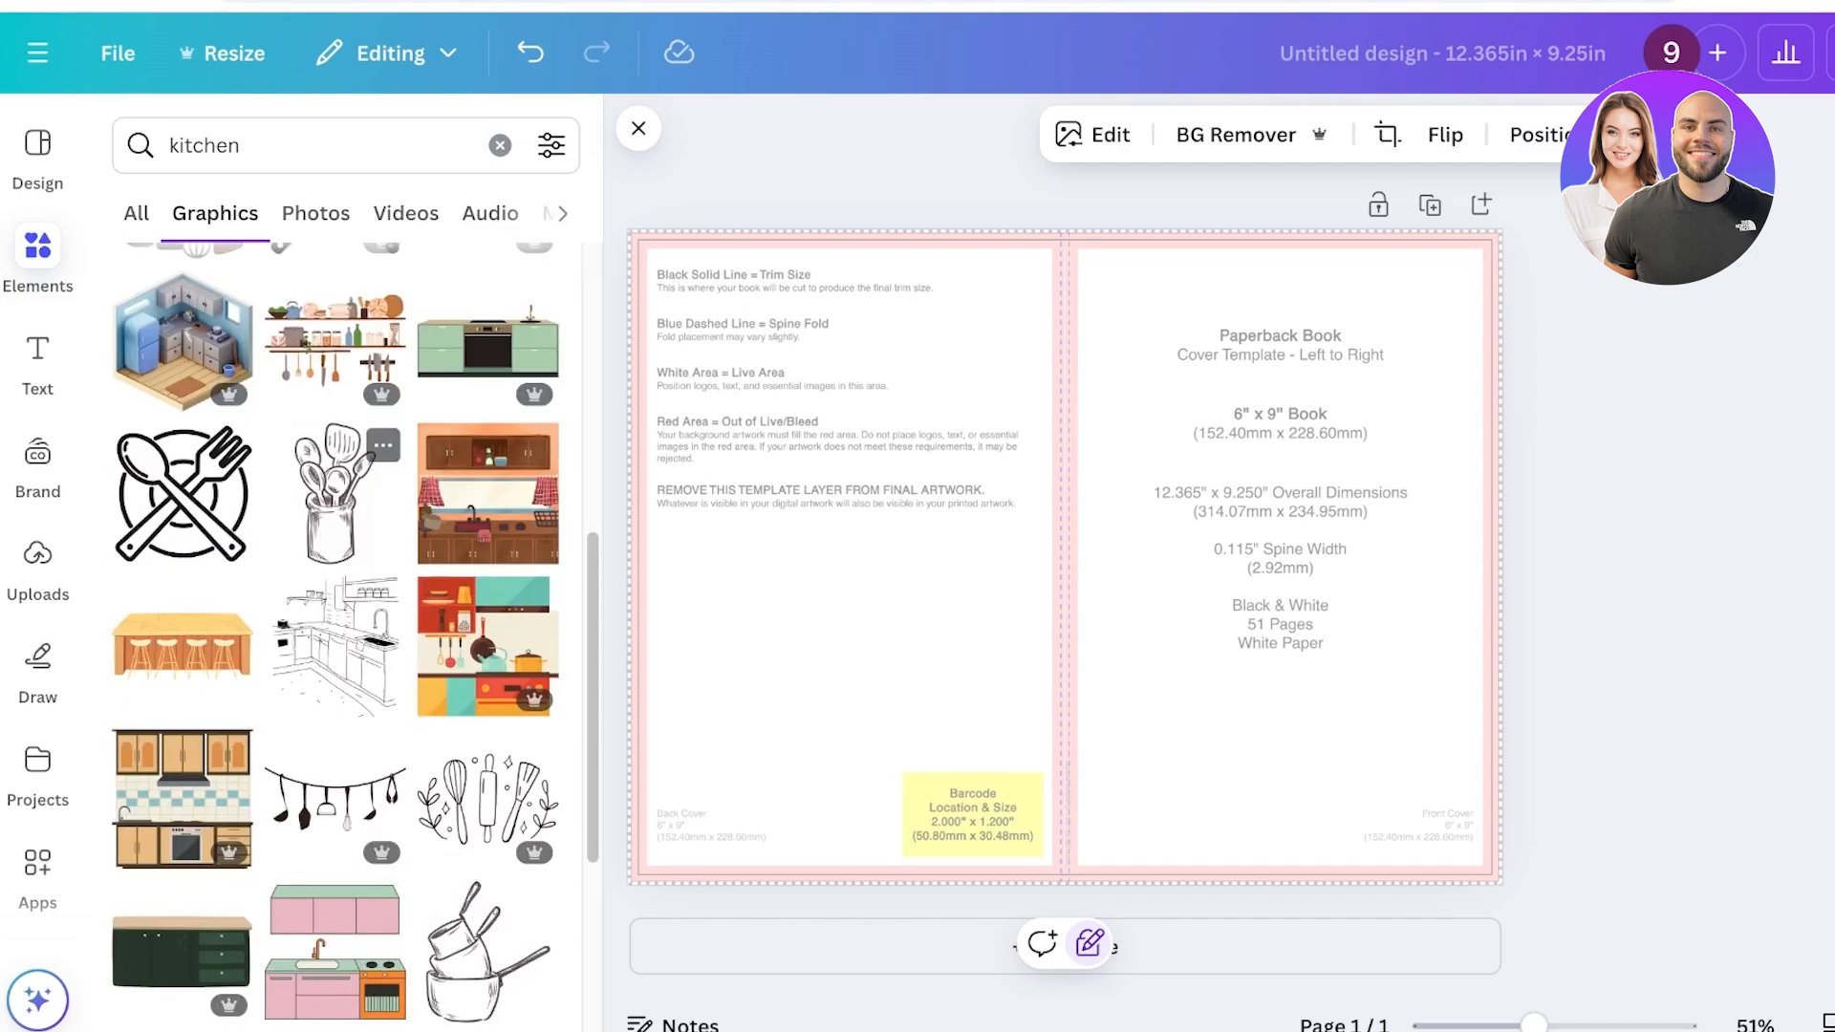
left_click(334, 802)
left_click_drag(1065, 564, 1240, 349)
left_click_drag(1415, 419, 1489, 454)
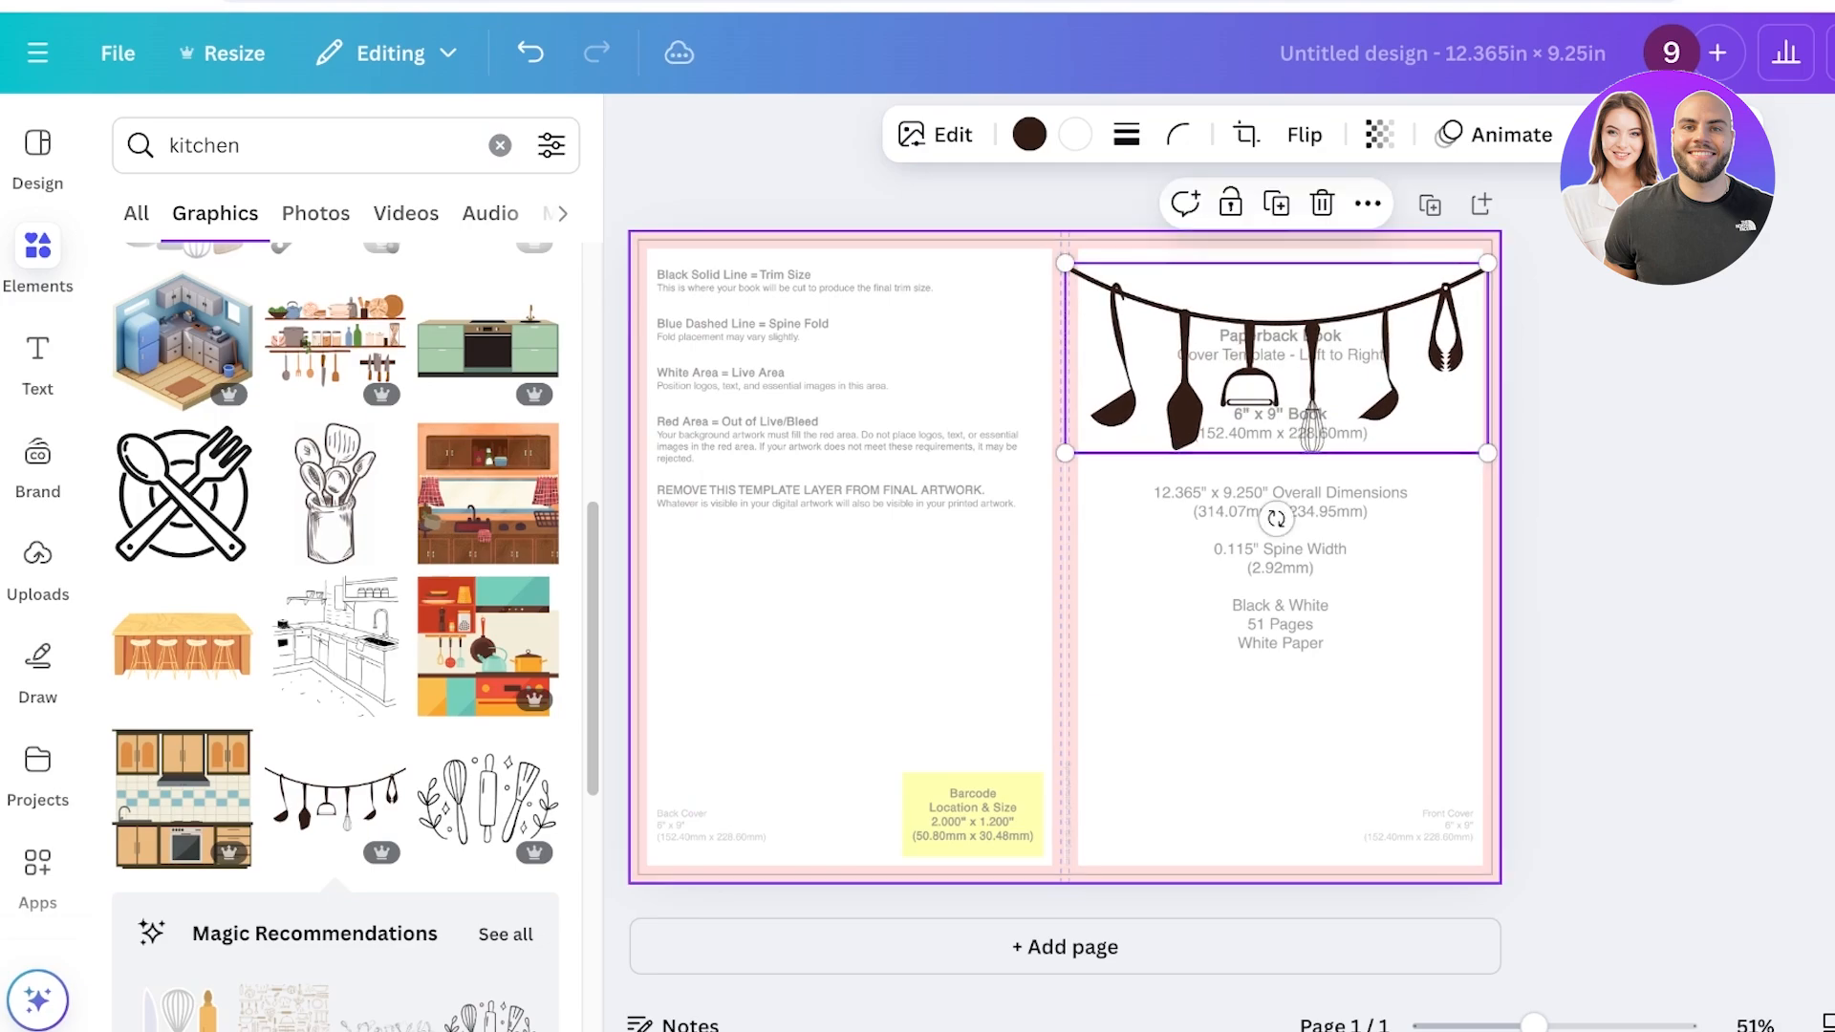
Step: Move the utensils graphic up to the page's upper edge and enlarge it to span the front cover from spine to outer edge
scroll(287, 722, "down", 3)
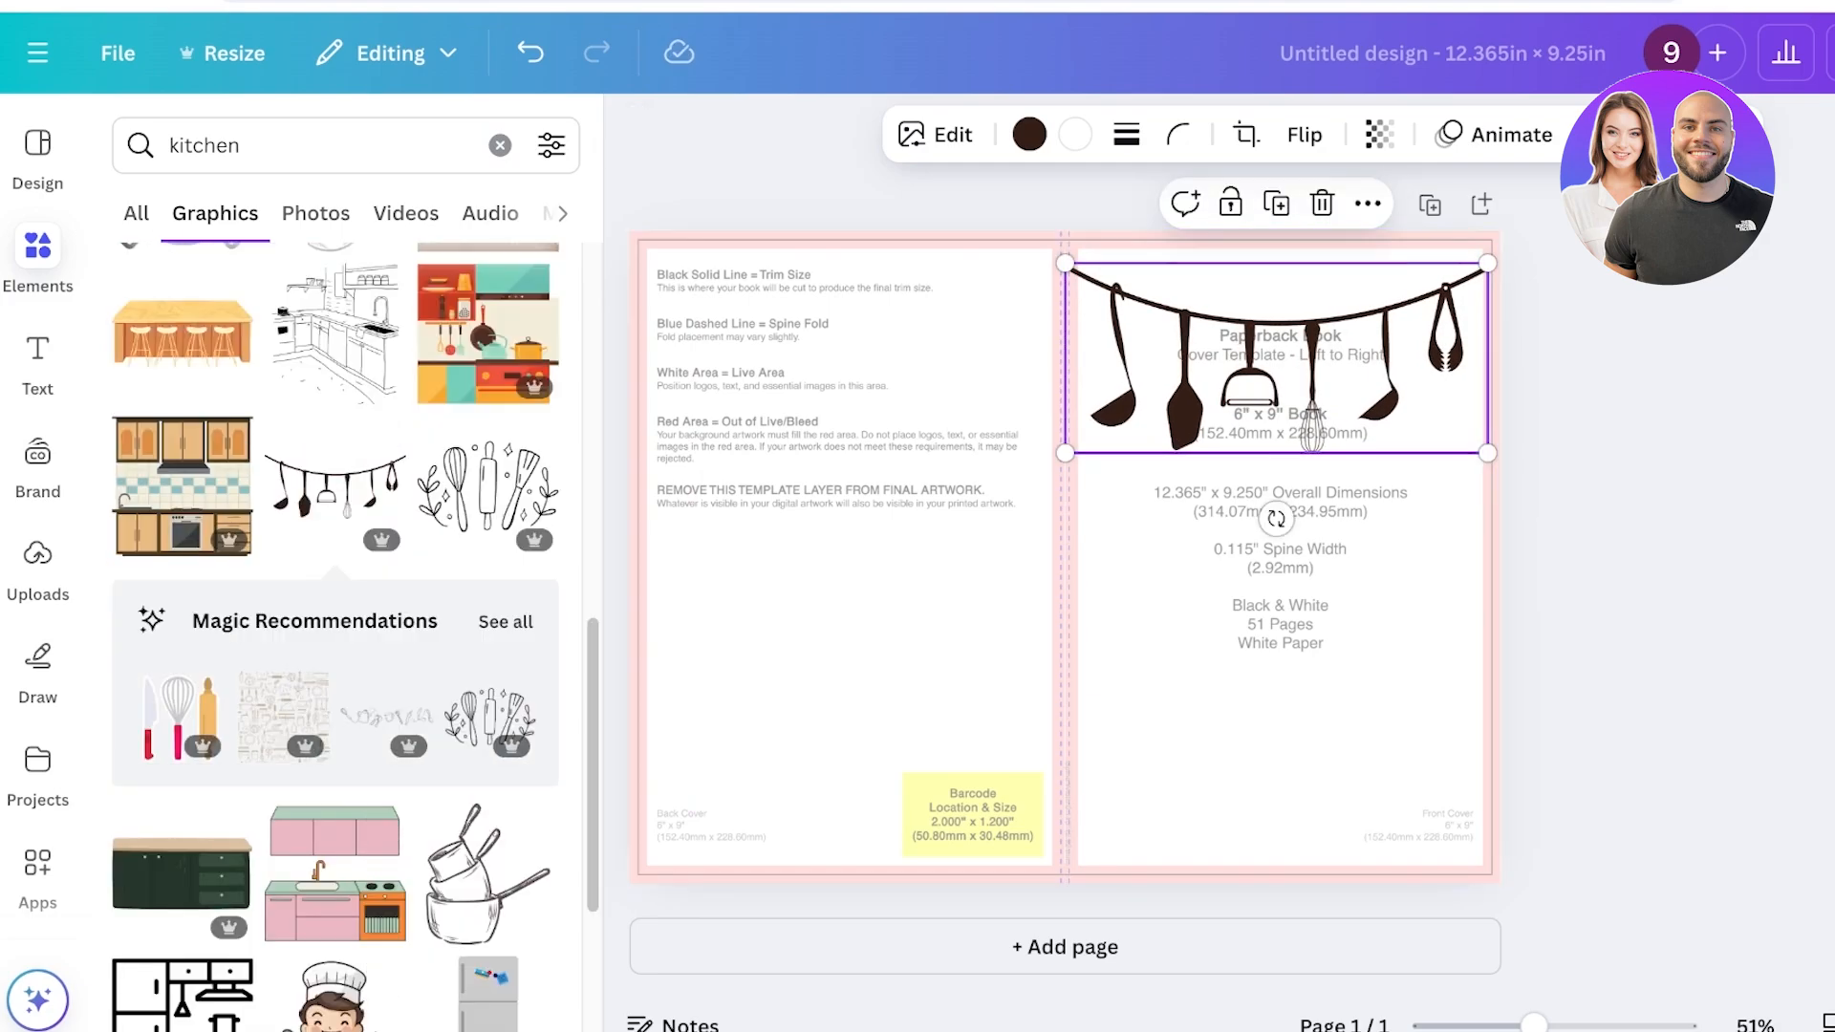
left_click_drag(1277, 359, 1277, 308)
left_click(1596, 497)
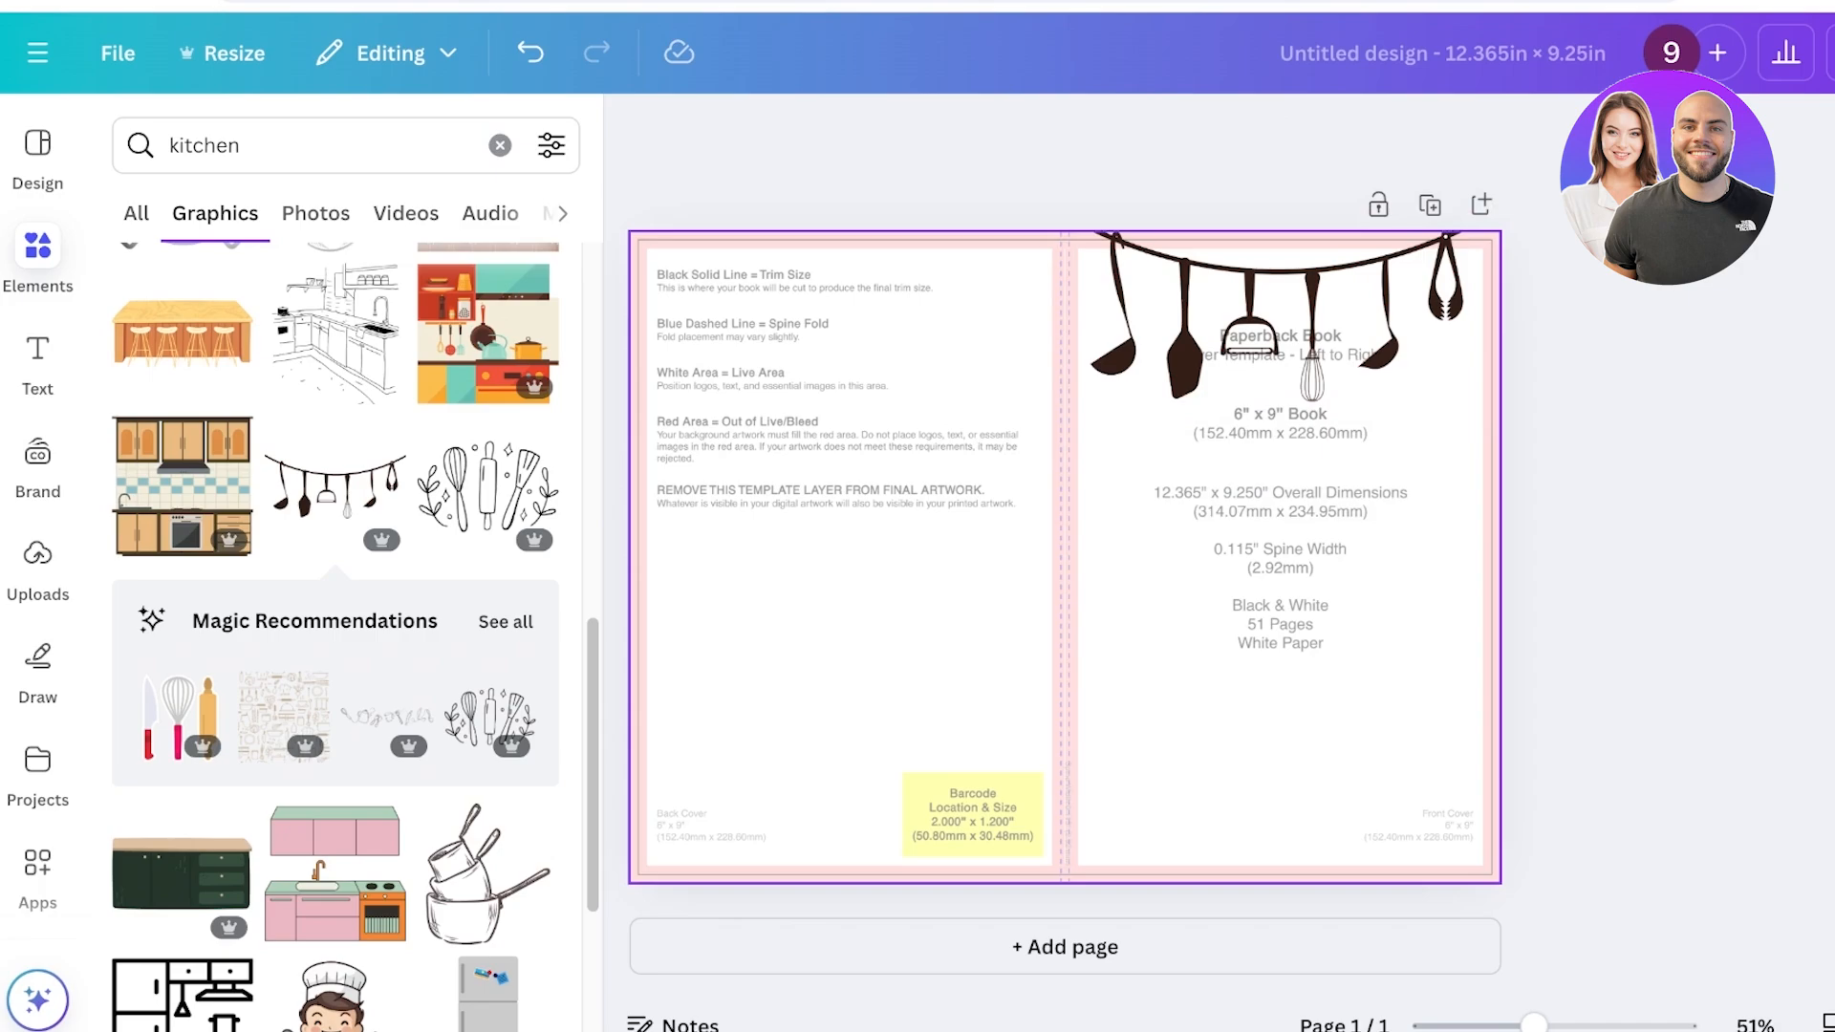
left_click_drag(1277, 307, 1277, 305)
left_click_drag(1489, 400, 1520, 415)
left_click_drag(1292, 313, 1287, 333)
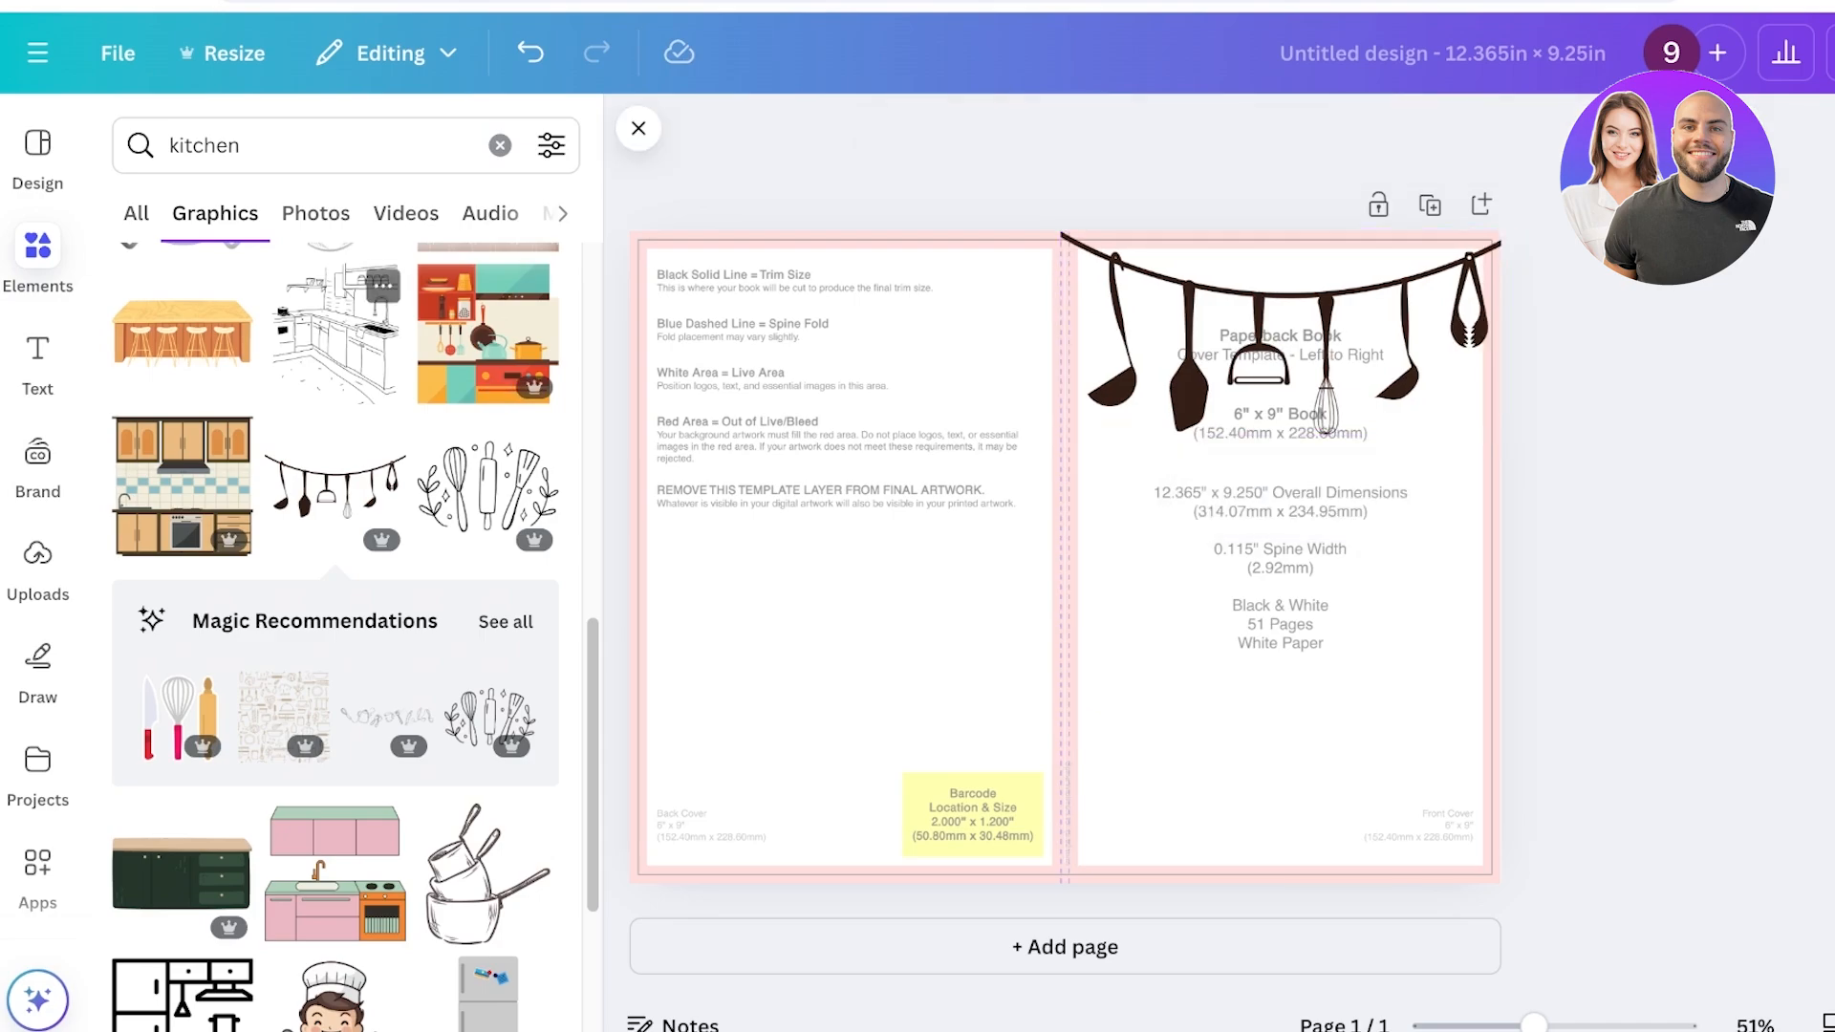
Step: Add a plain solid line and stretch it vertically along the spine's centre over the full page height
scroll(335, 593, "down", 3)
left_click(38, 258)
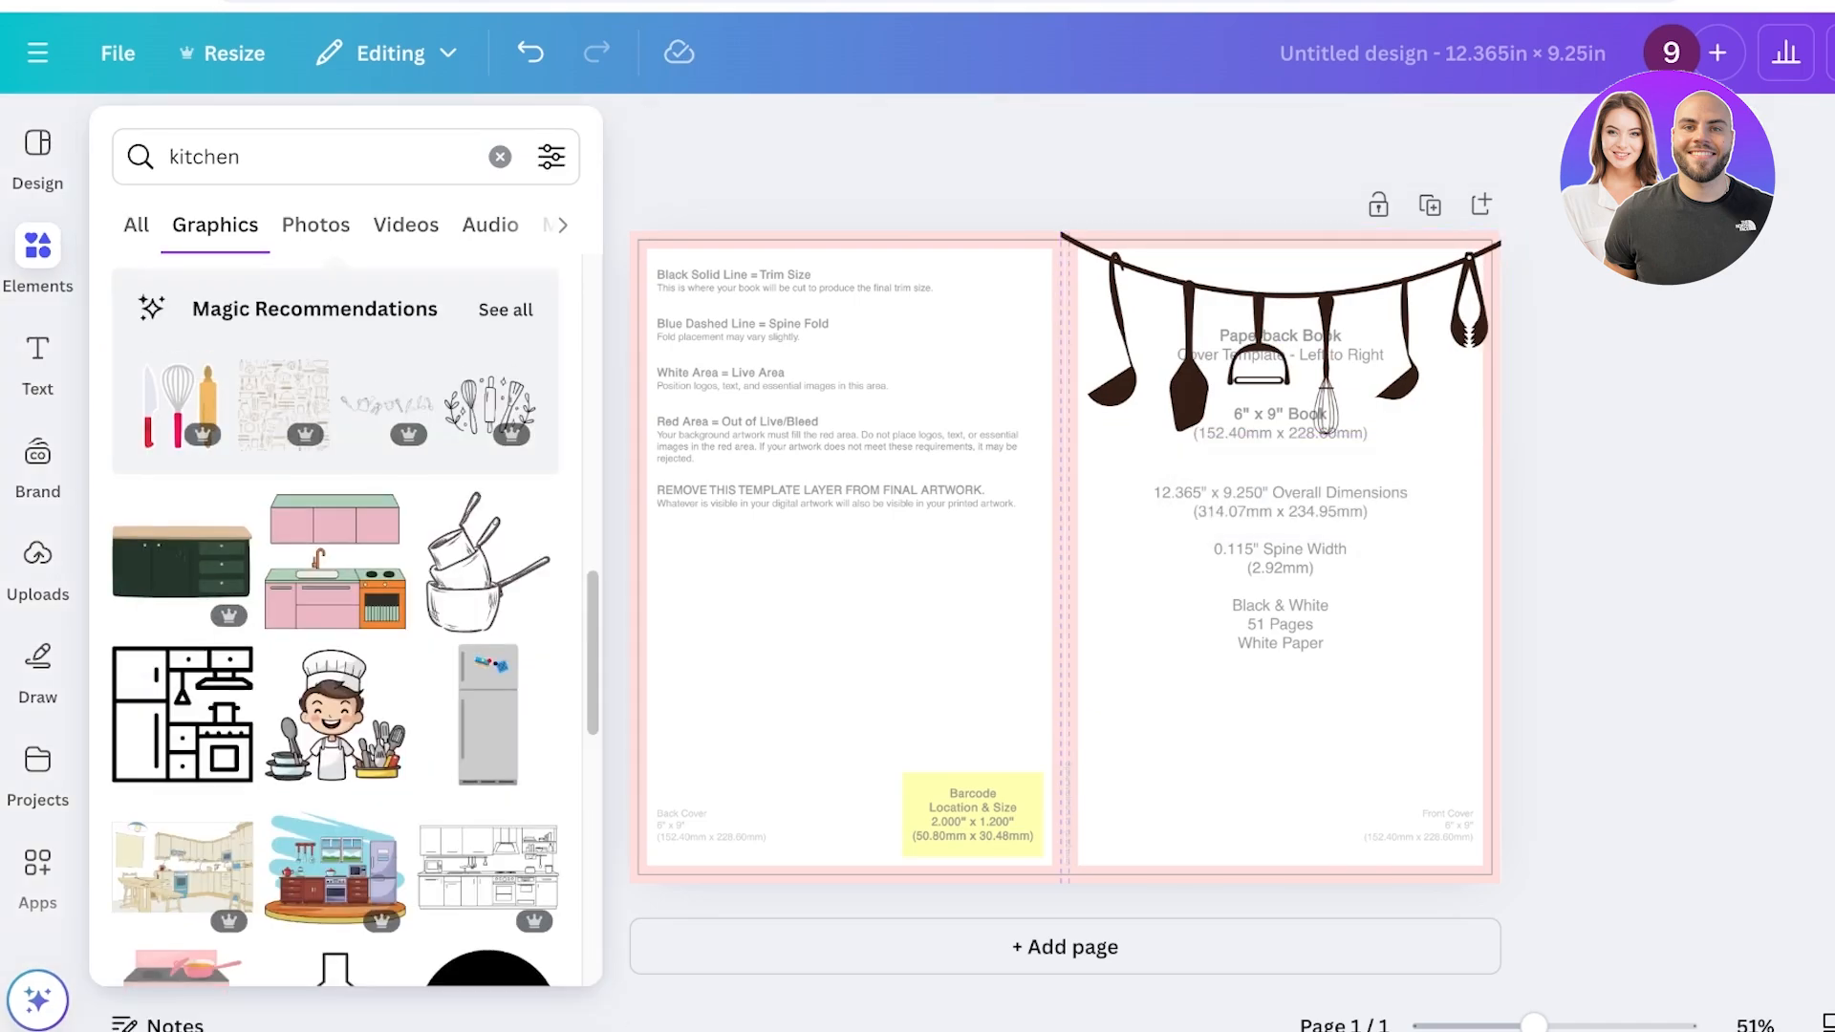
left_click(315, 153)
left_click(500, 156)
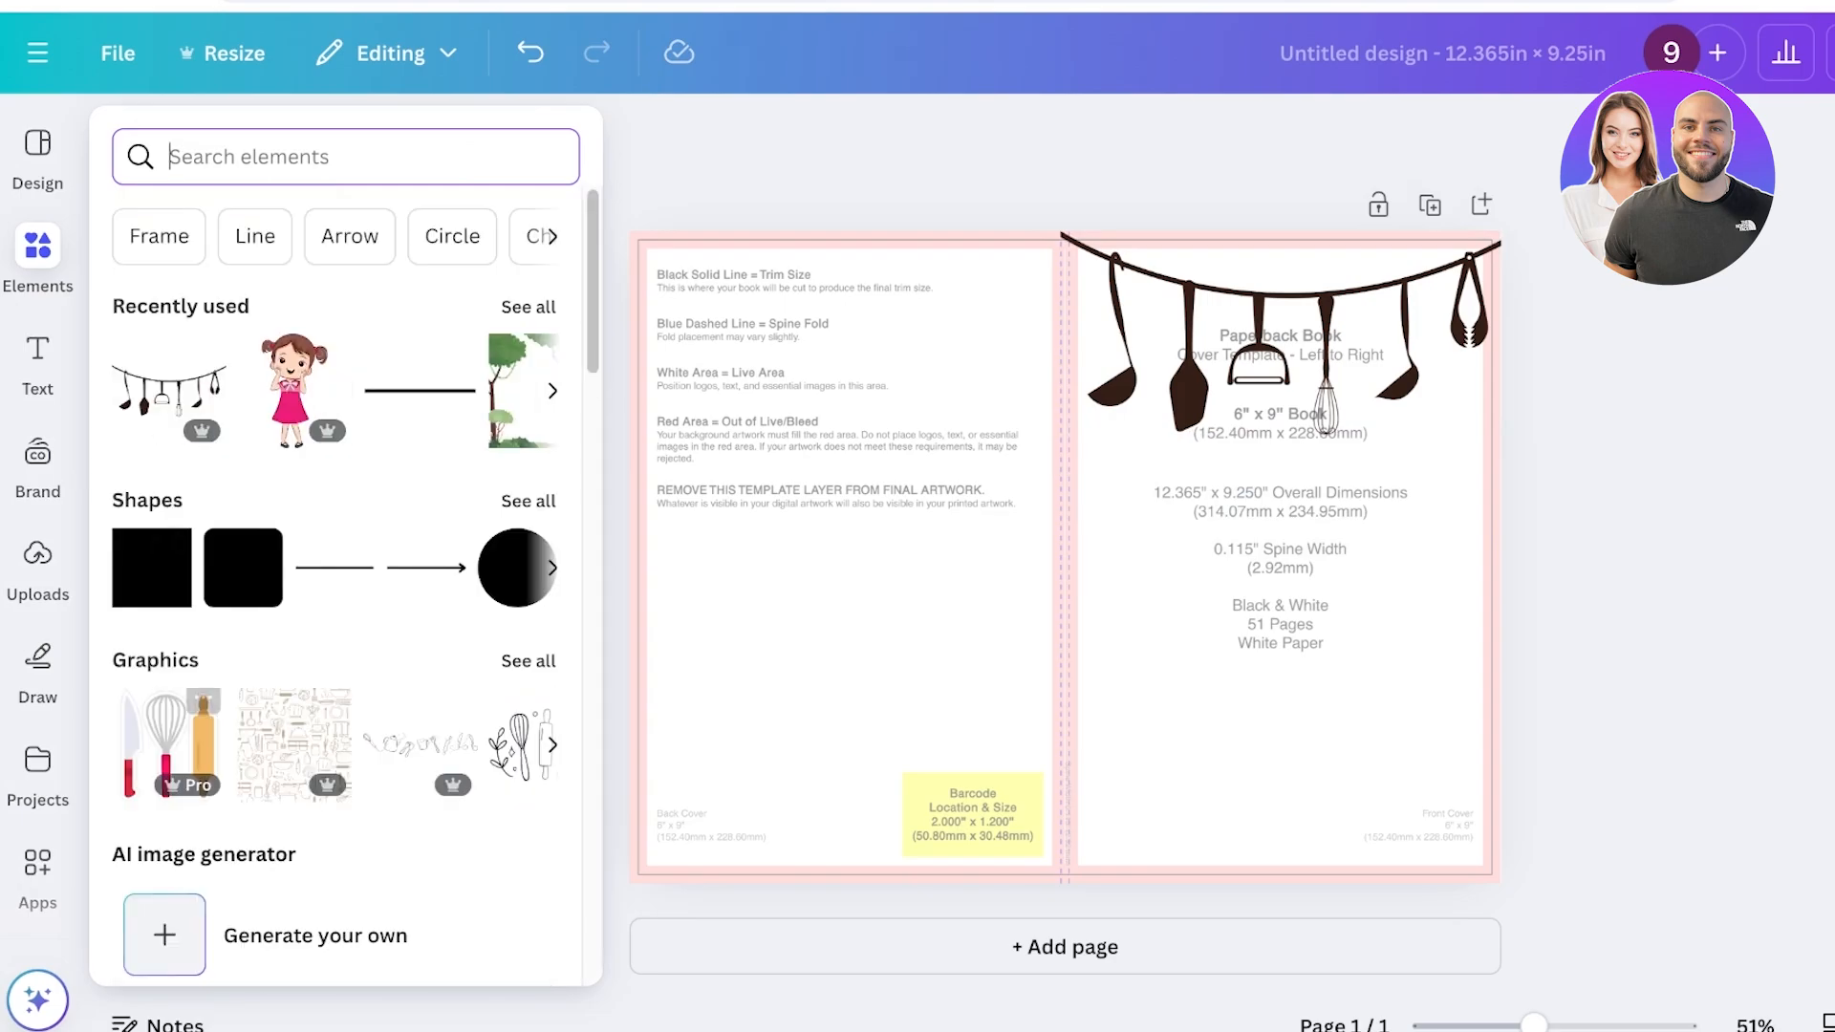
left_click(529, 500)
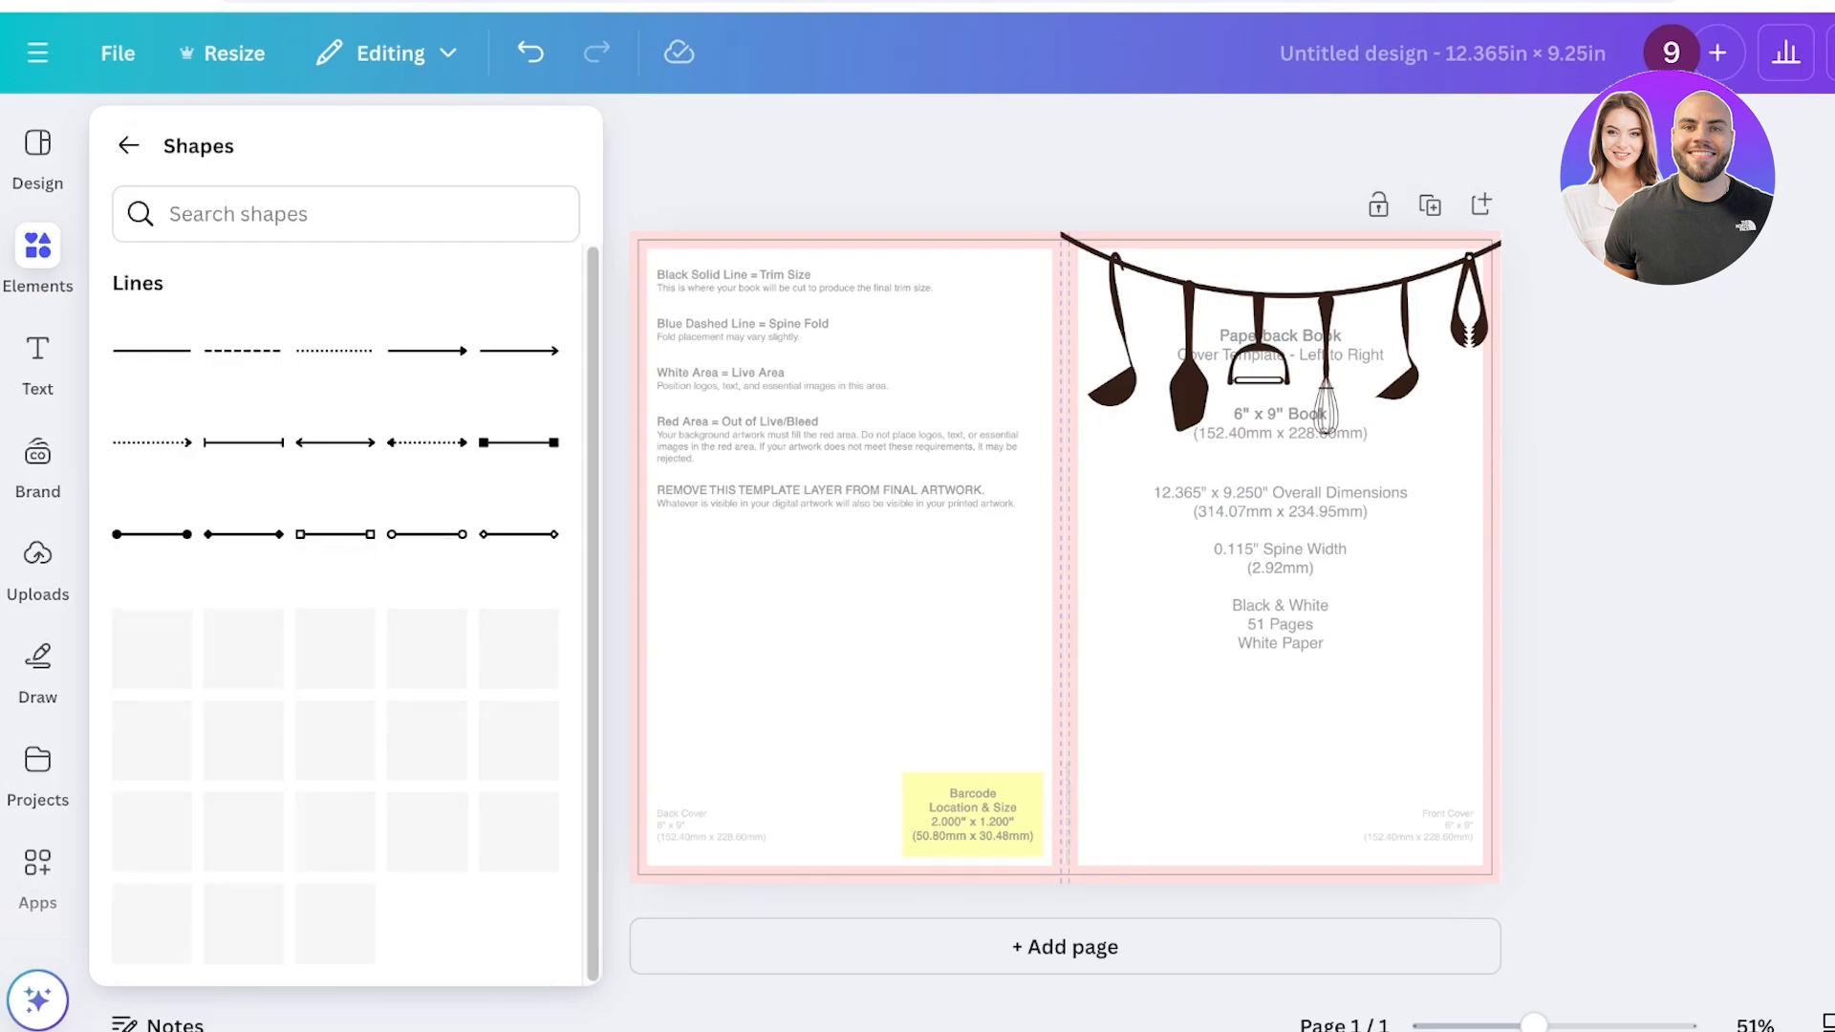
left_click(152, 351)
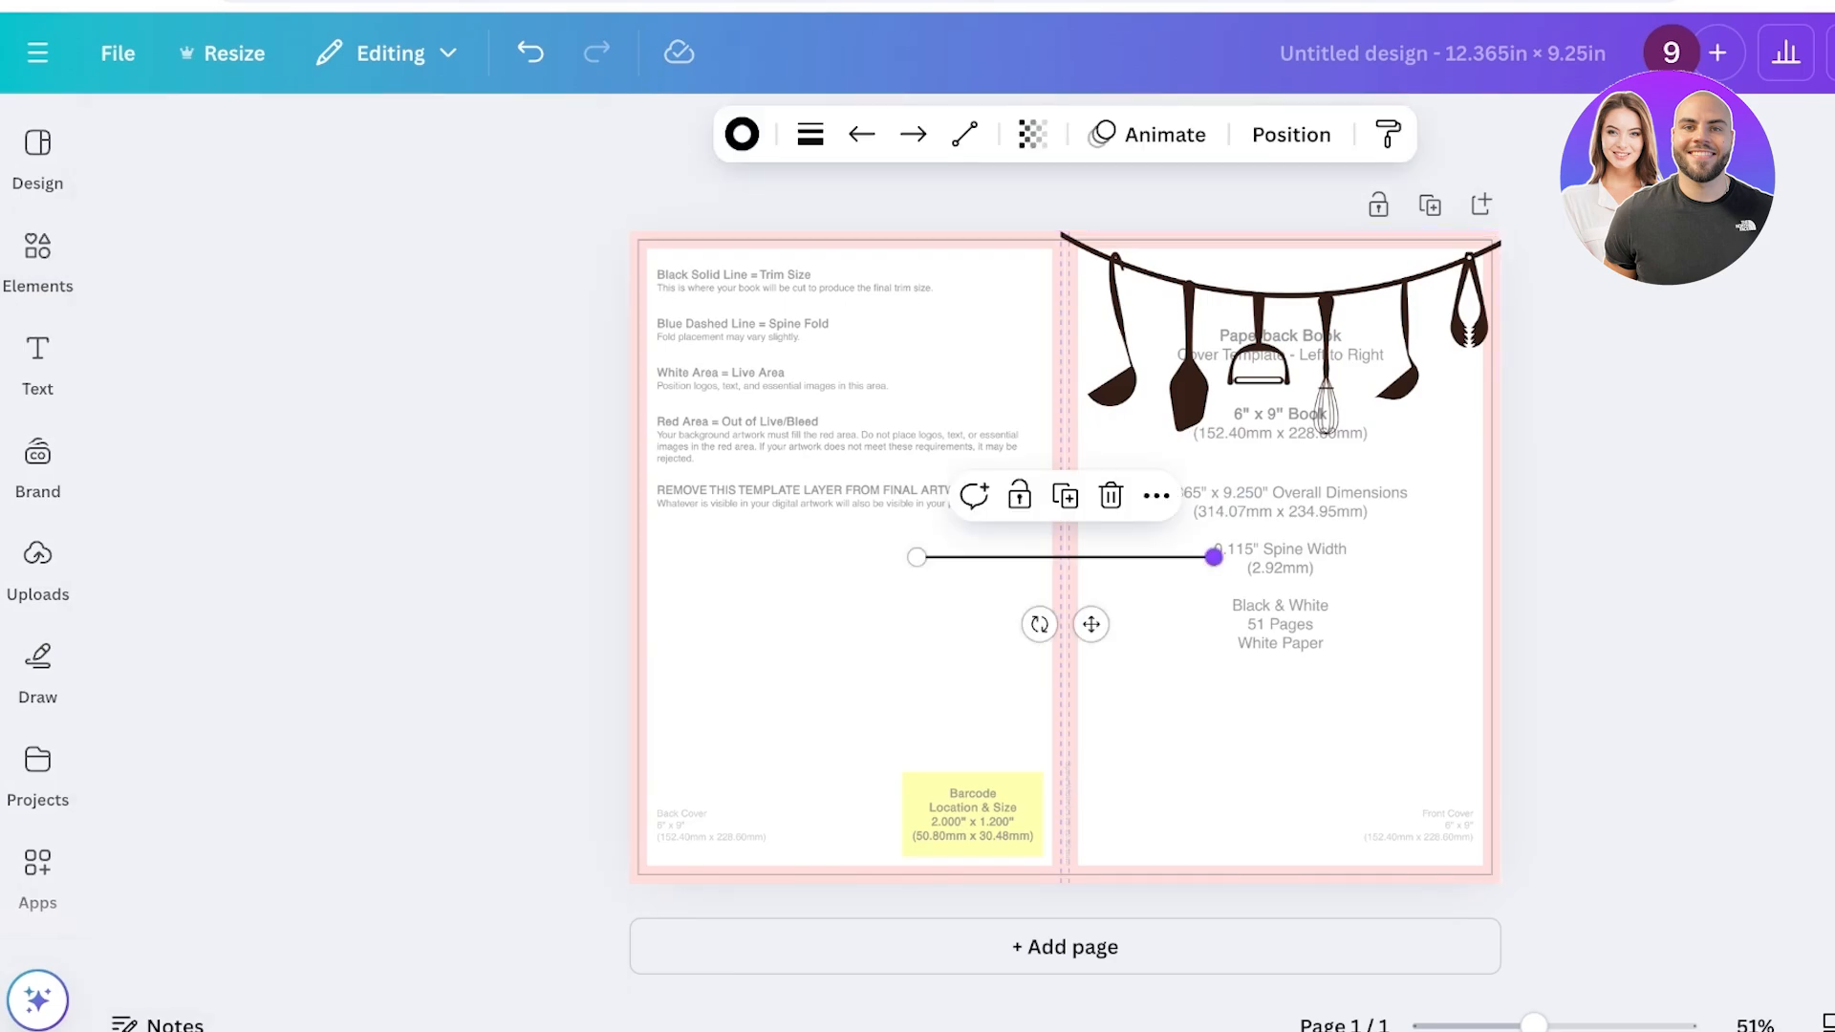
left_click_drag(1214, 557, 1065, 232)
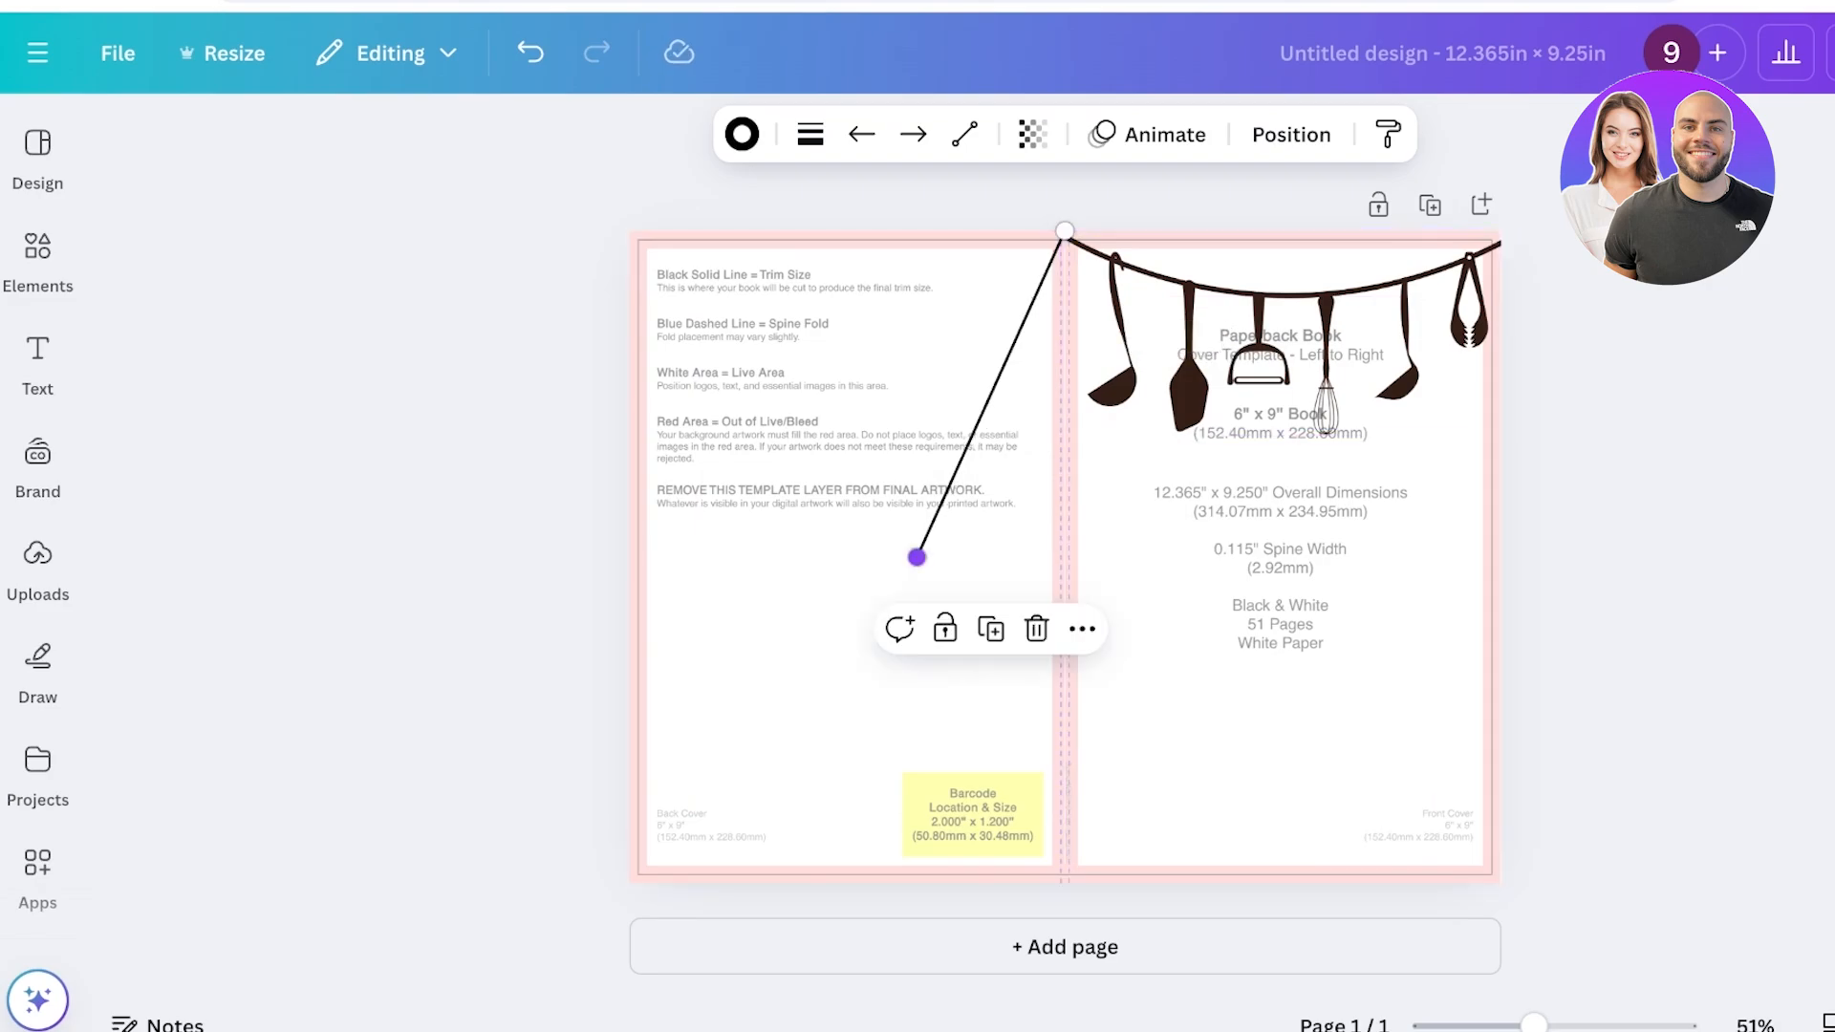
left_click_drag(916, 558, 1065, 883)
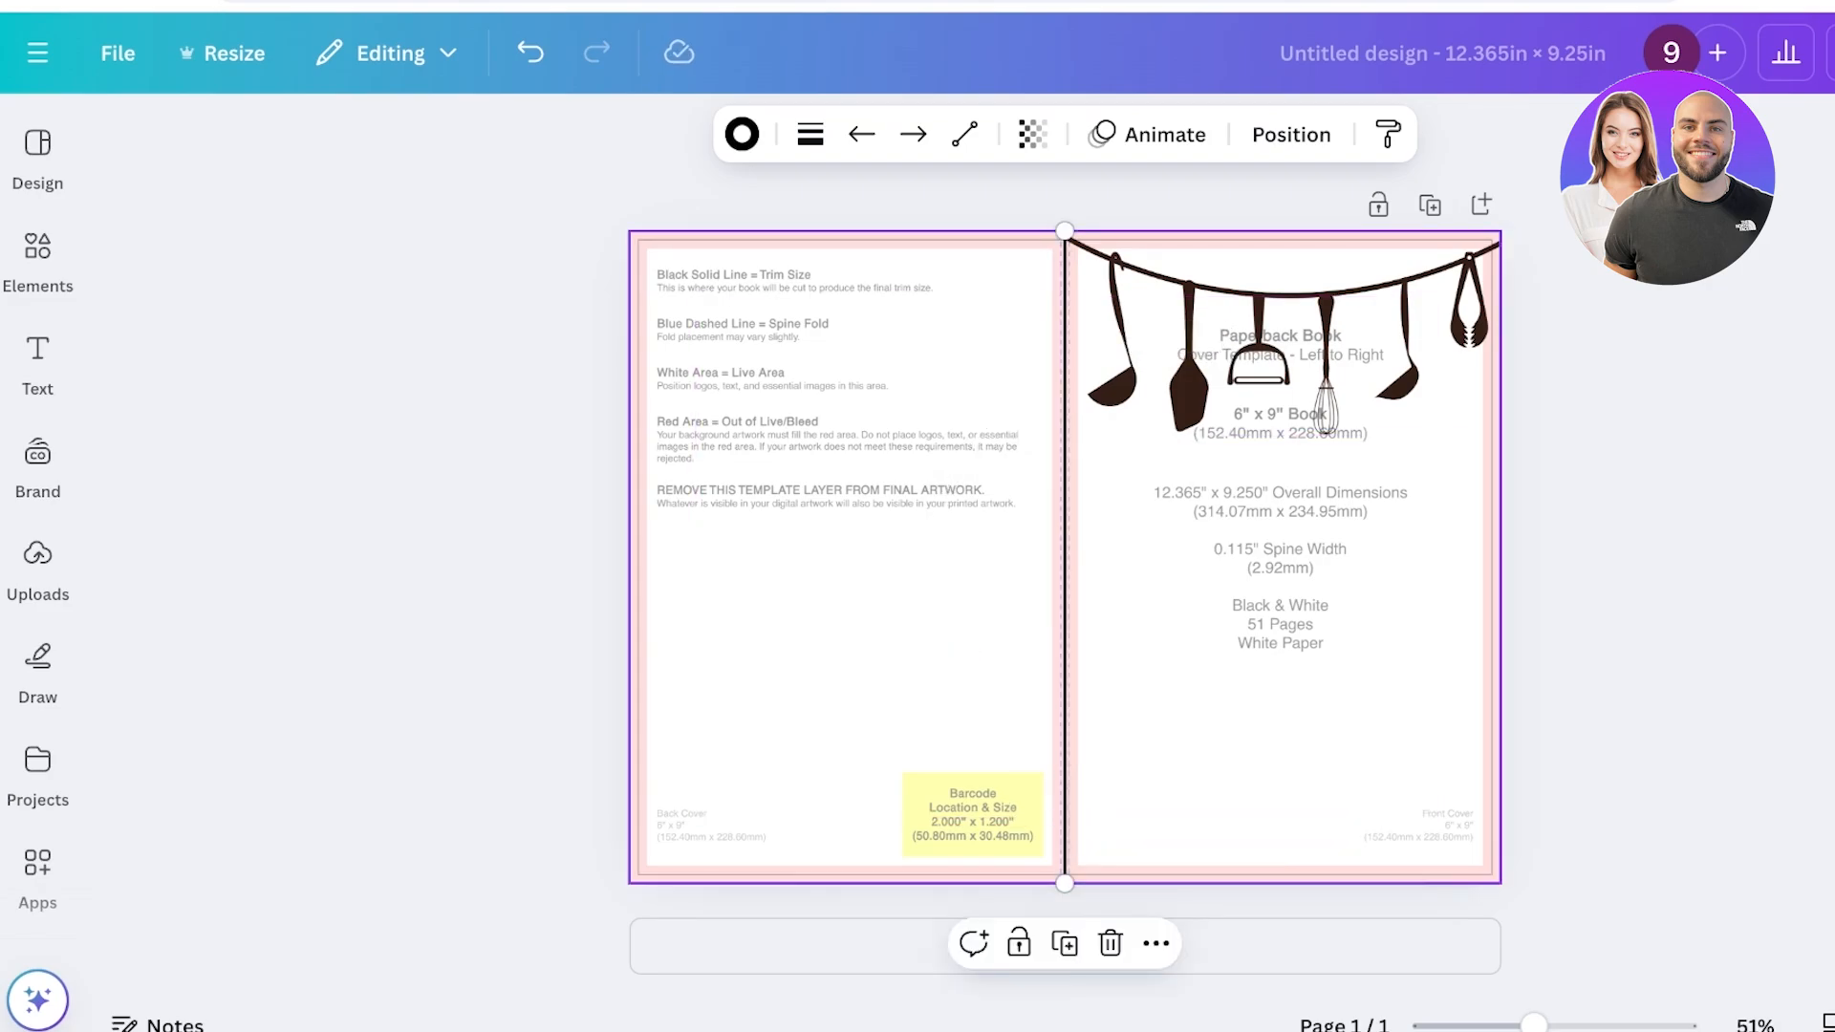
Step: Thicken the black spine line until it covers the template's spine area
left_click(811, 134)
left_click_drag(624, 387, 713, 388)
left_click(745, 573)
left_click(535, 574)
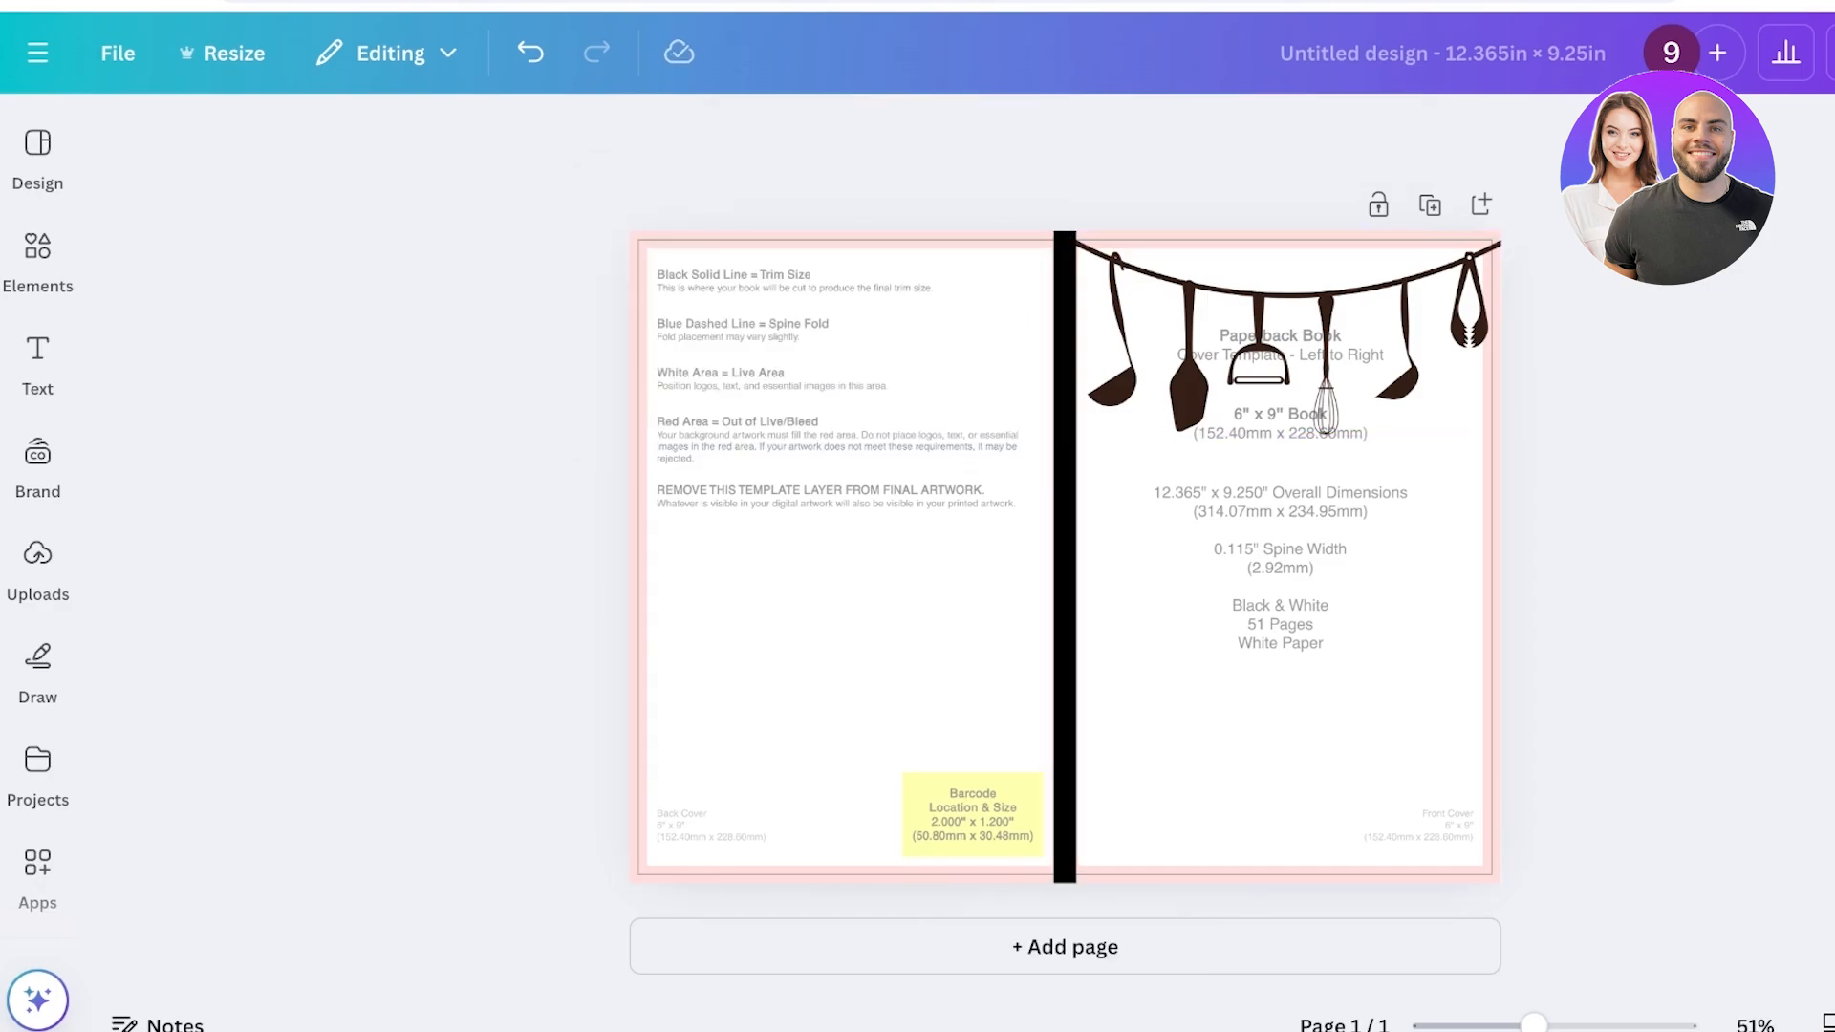
Step: Unlock the faded cover template and delete it from the page
left_click(841, 612)
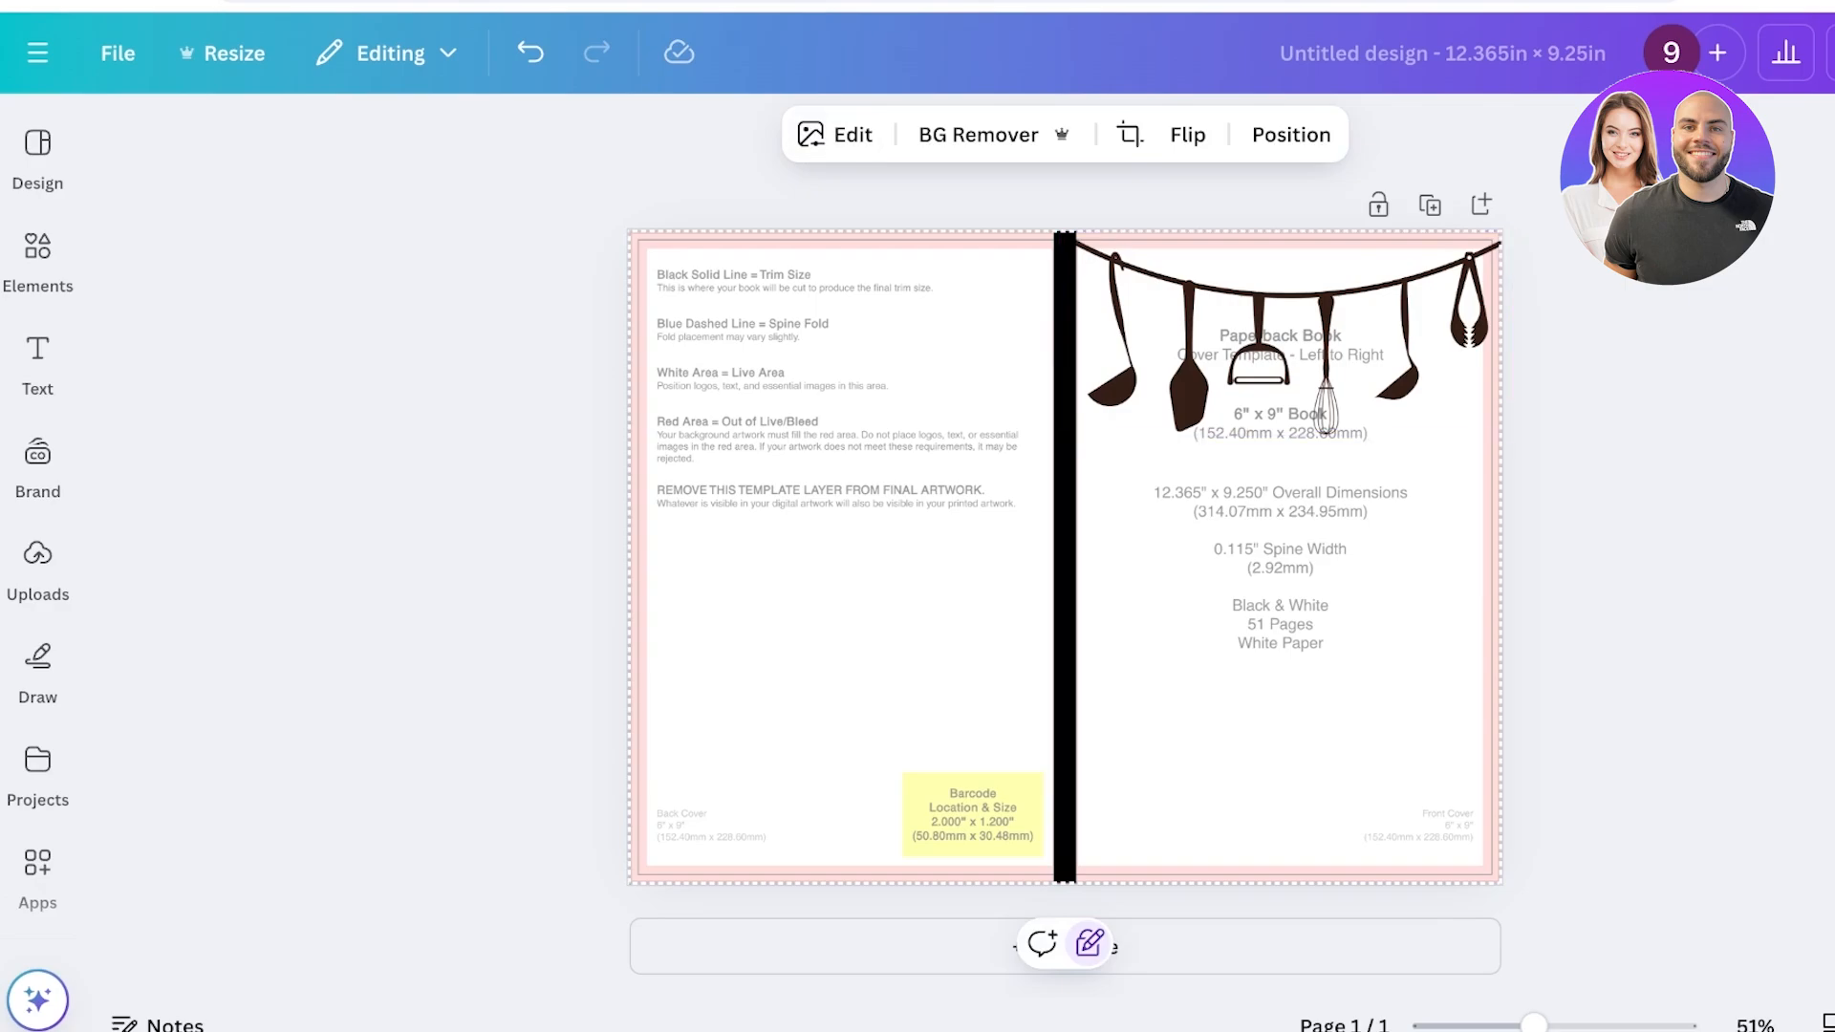
left_click(1088, 944)
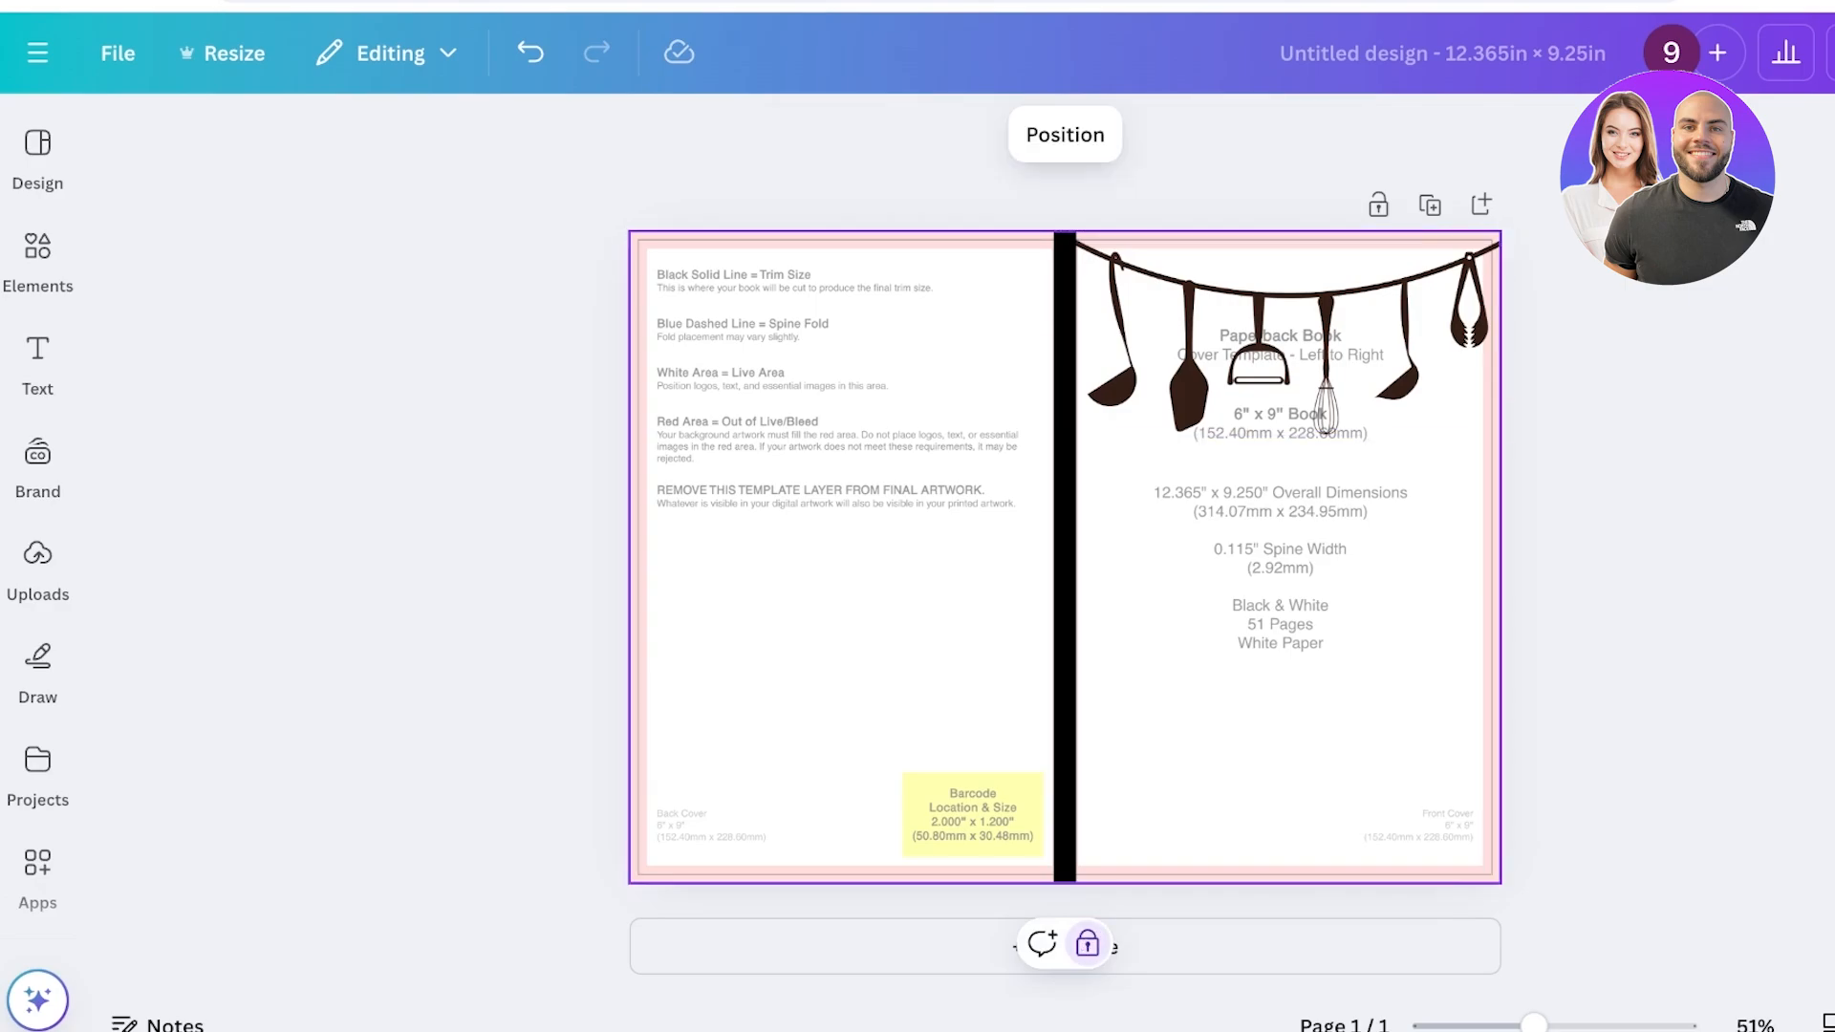
left_click(841, 612)
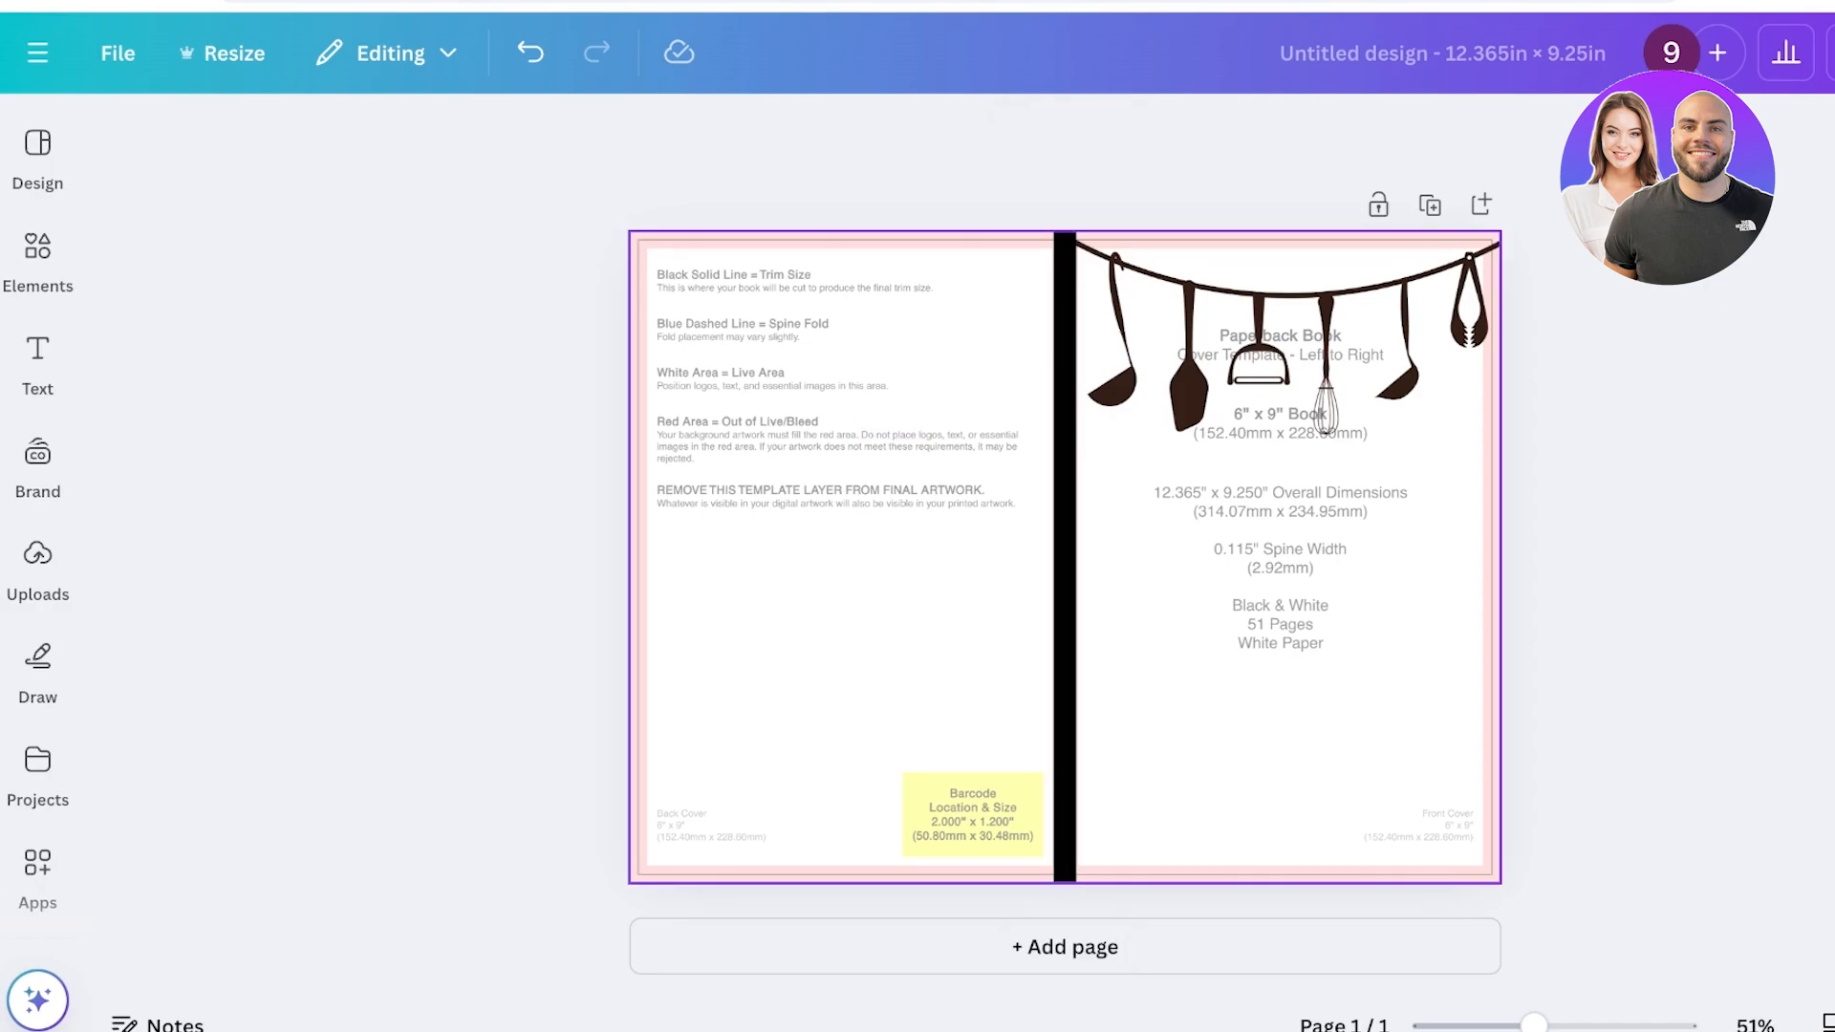
left_click(842, 612)
left_click(1087, 944)
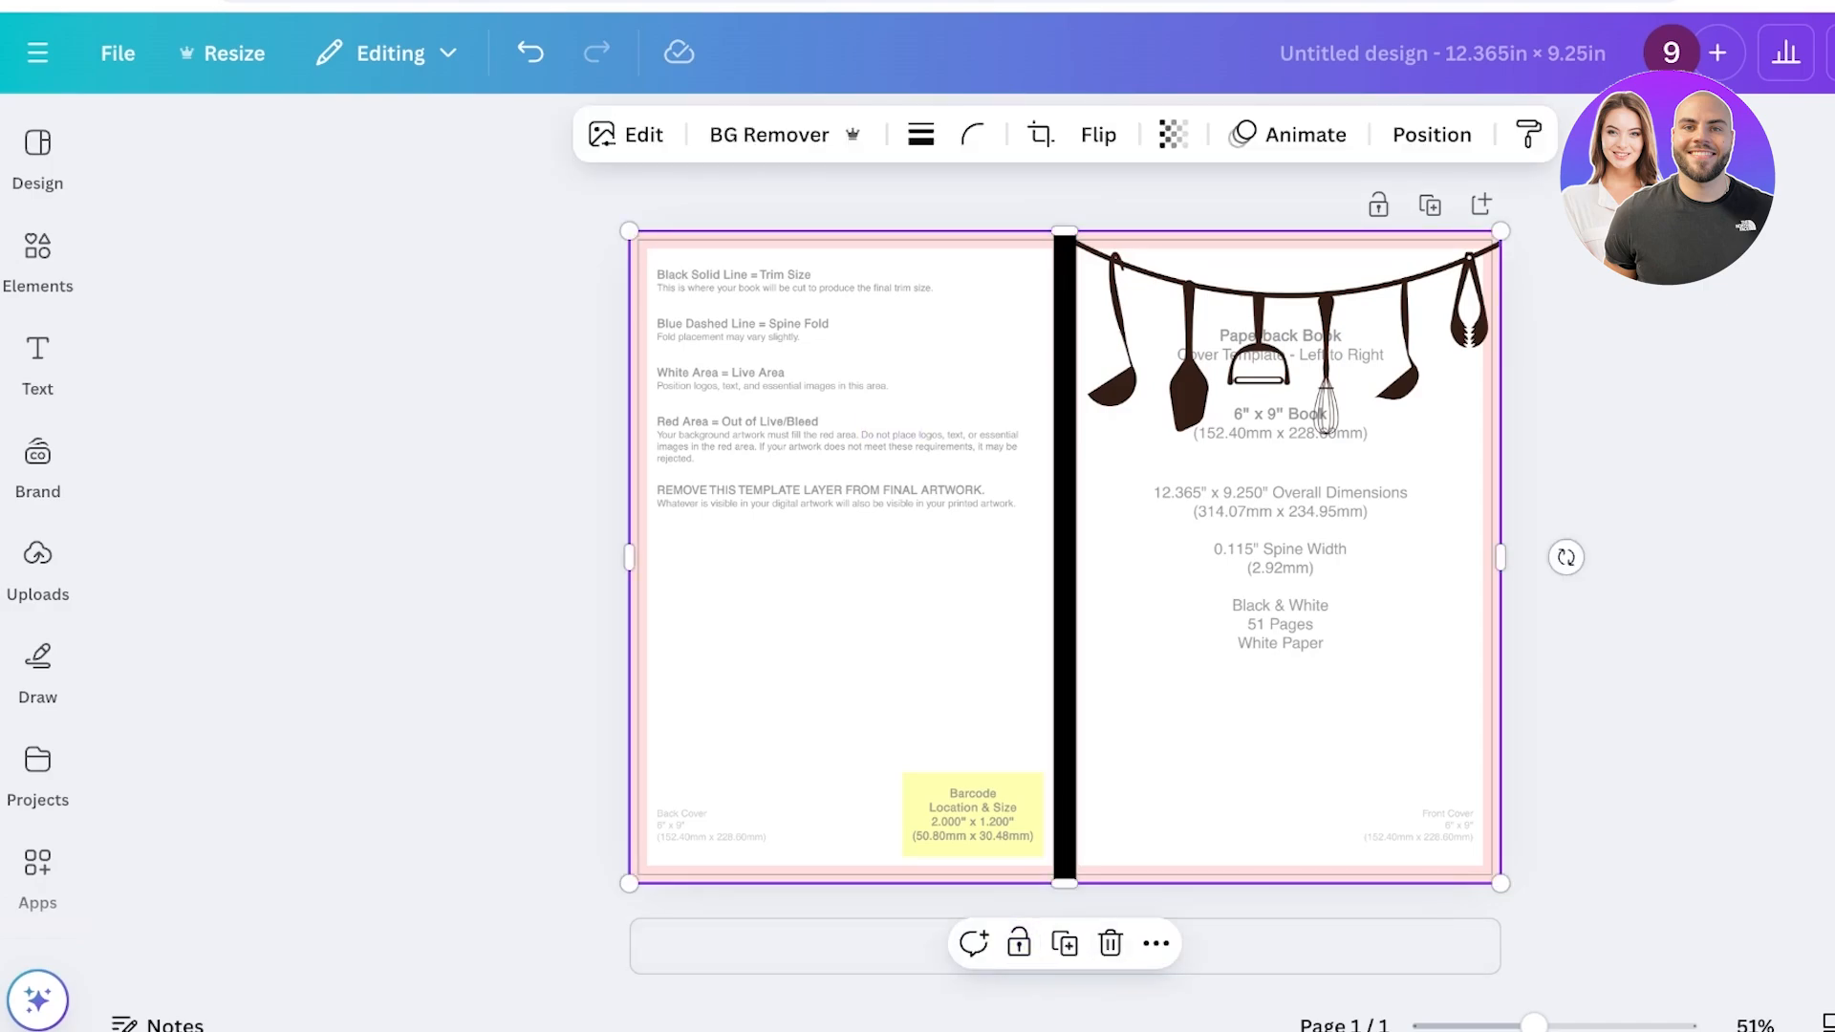
key("Delete")
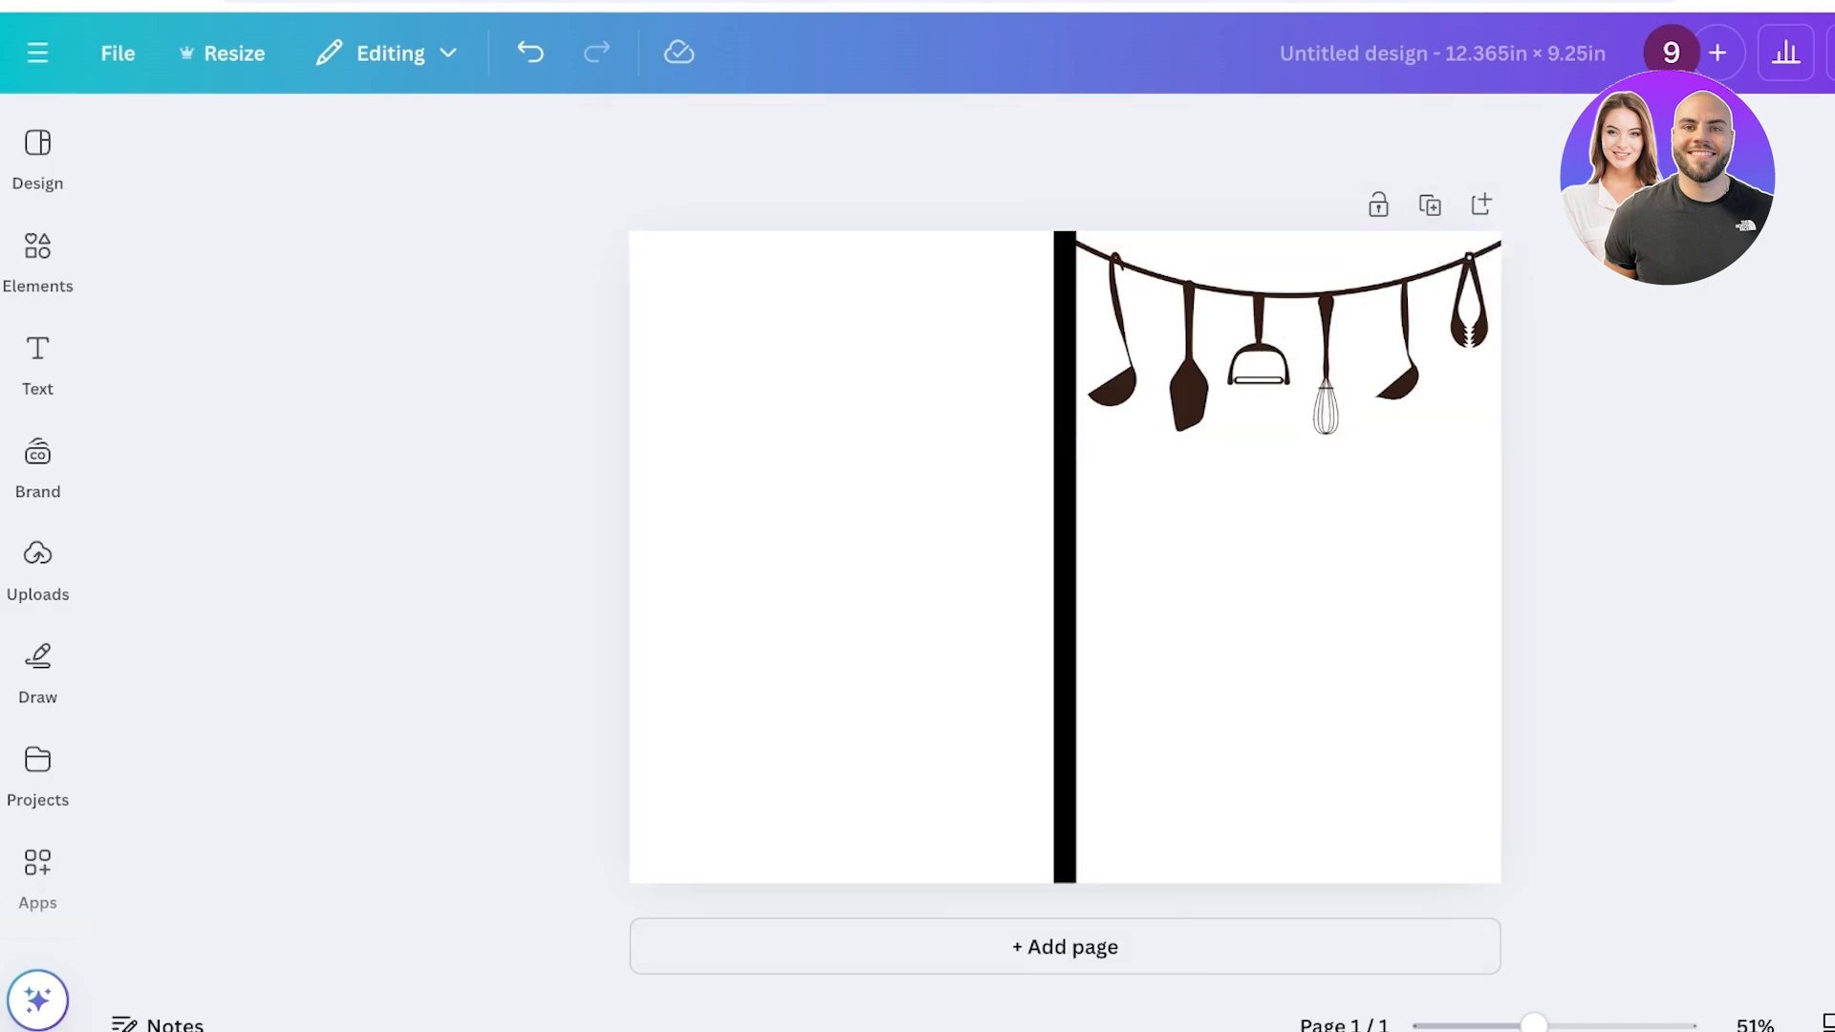
Step: Set the page background to the pale yellow-green colour from the brand palette
left_click(841, 573)
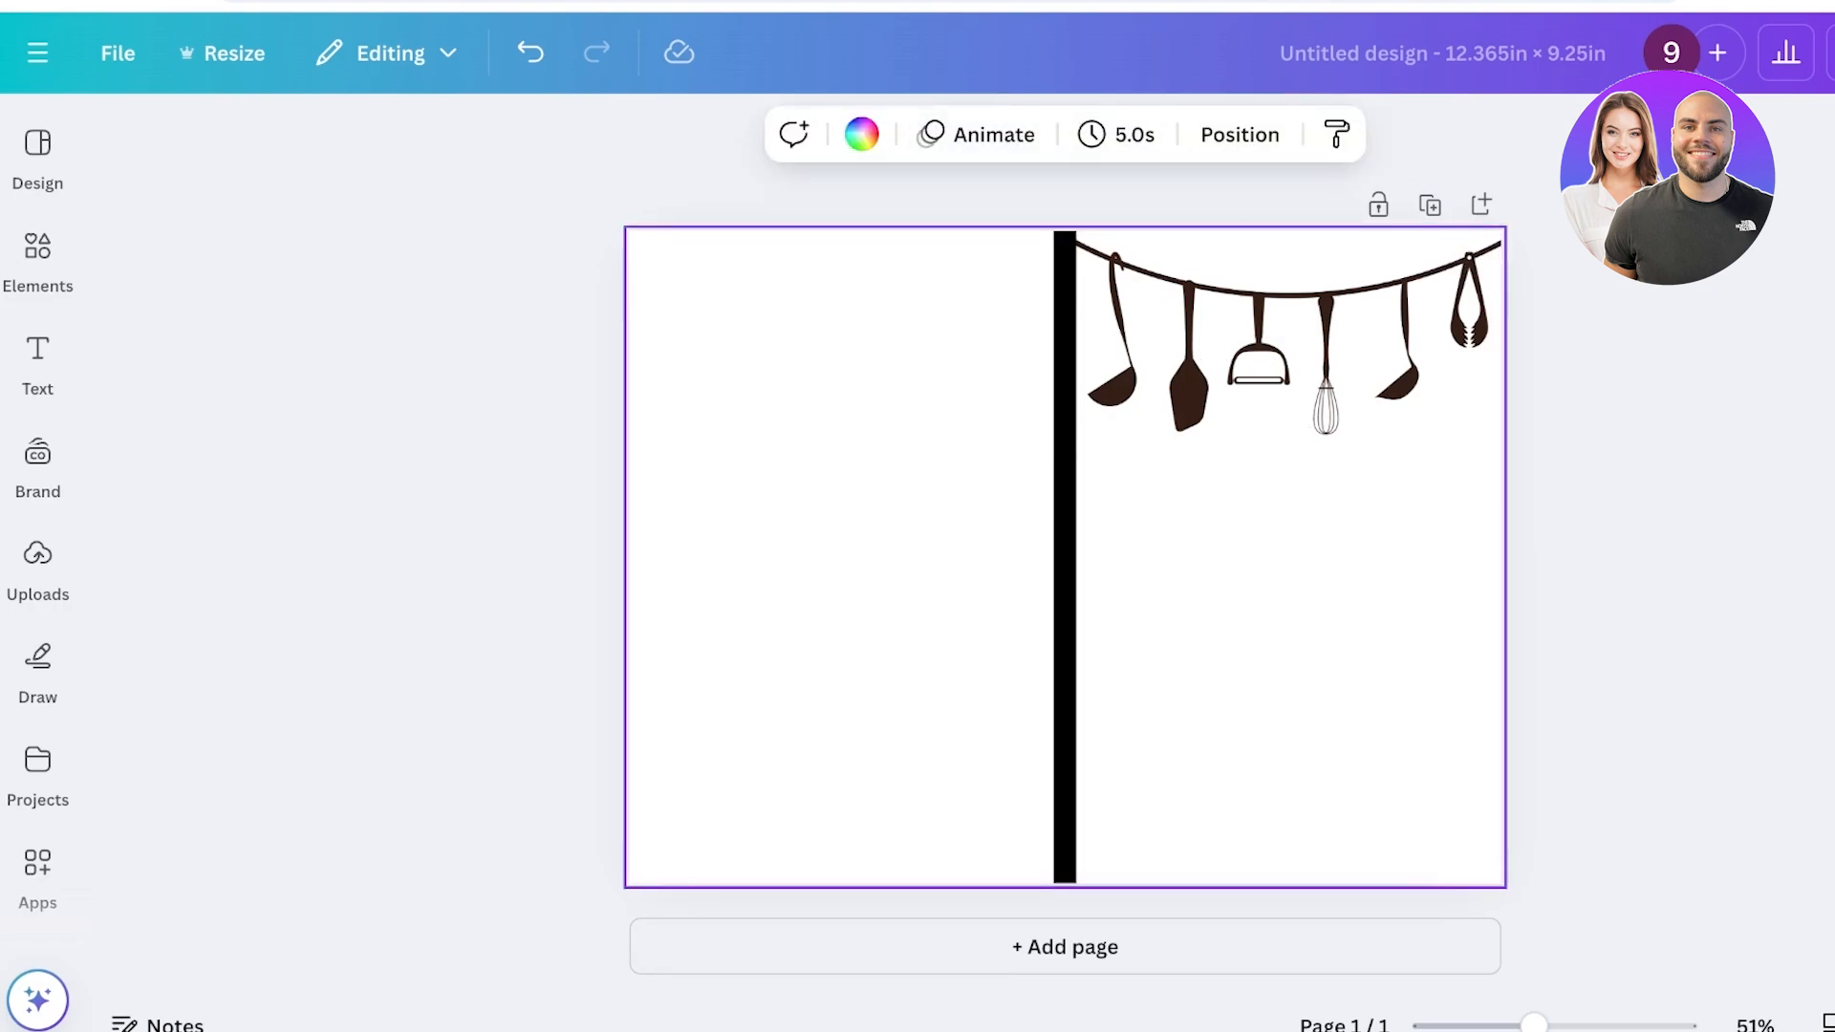
left_click(862, 134)
left_click(449, 557)
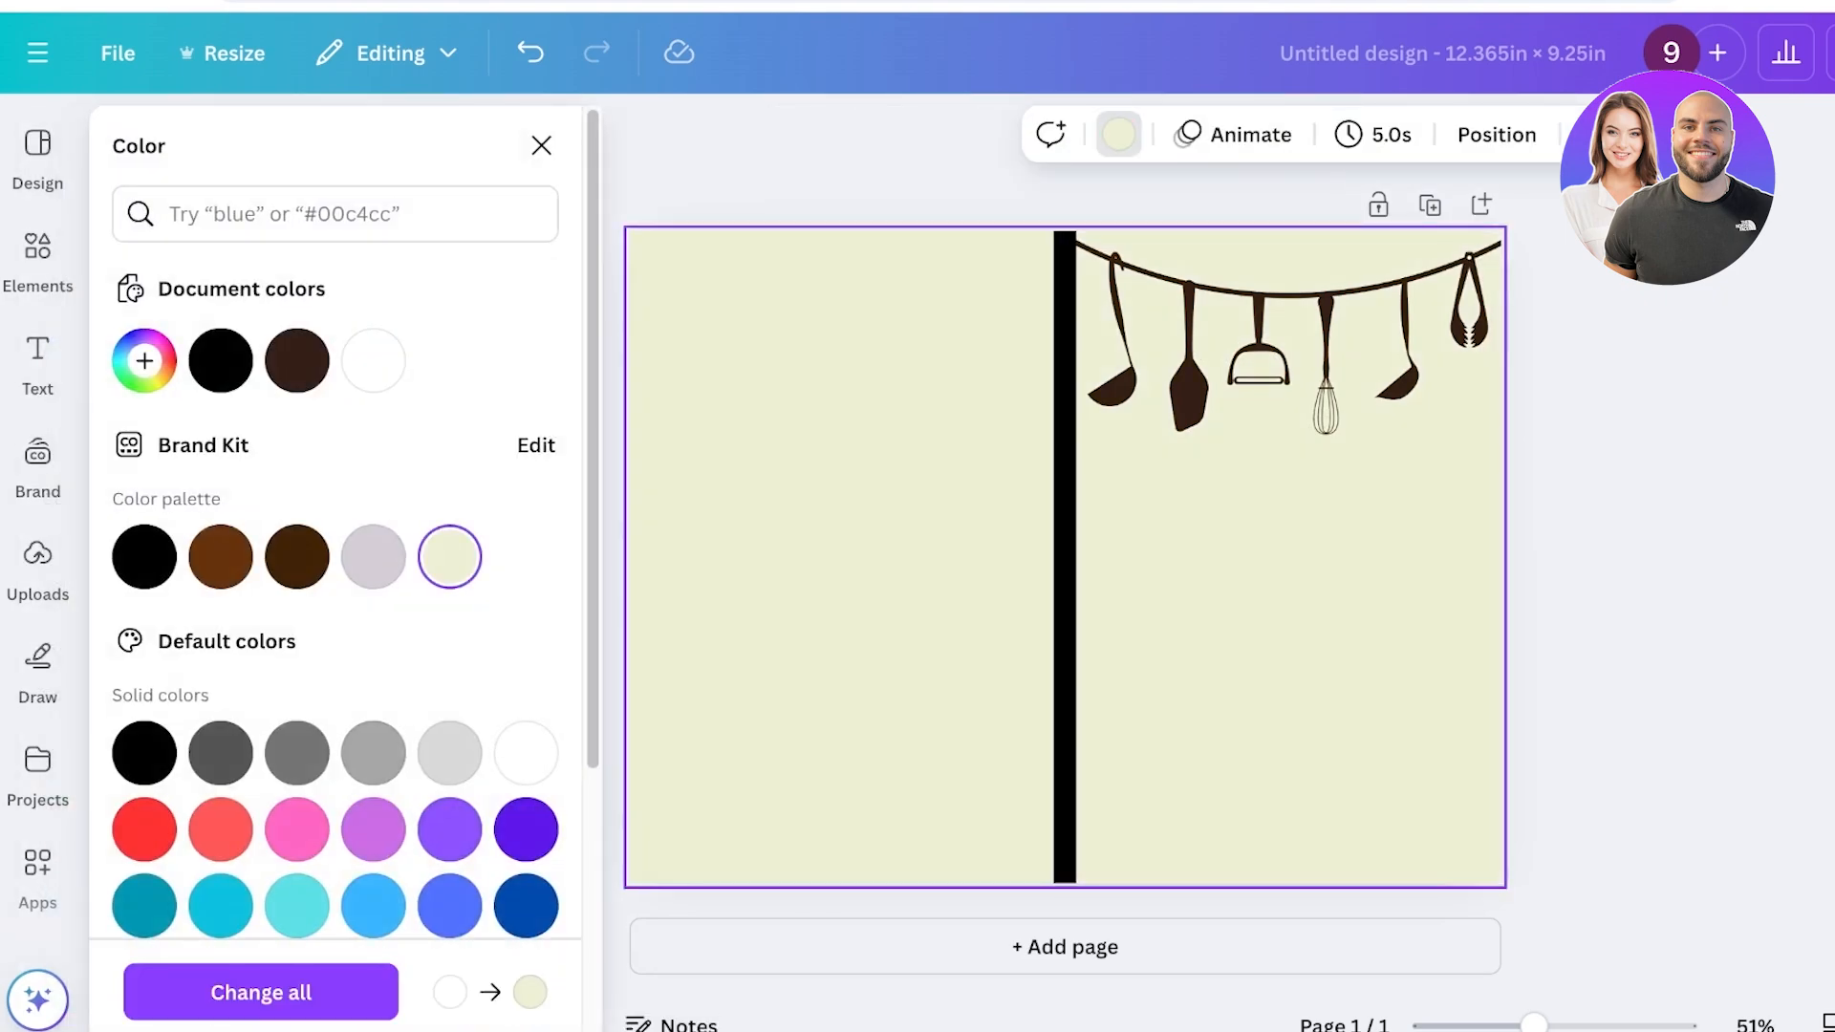
left_click(541, 146)
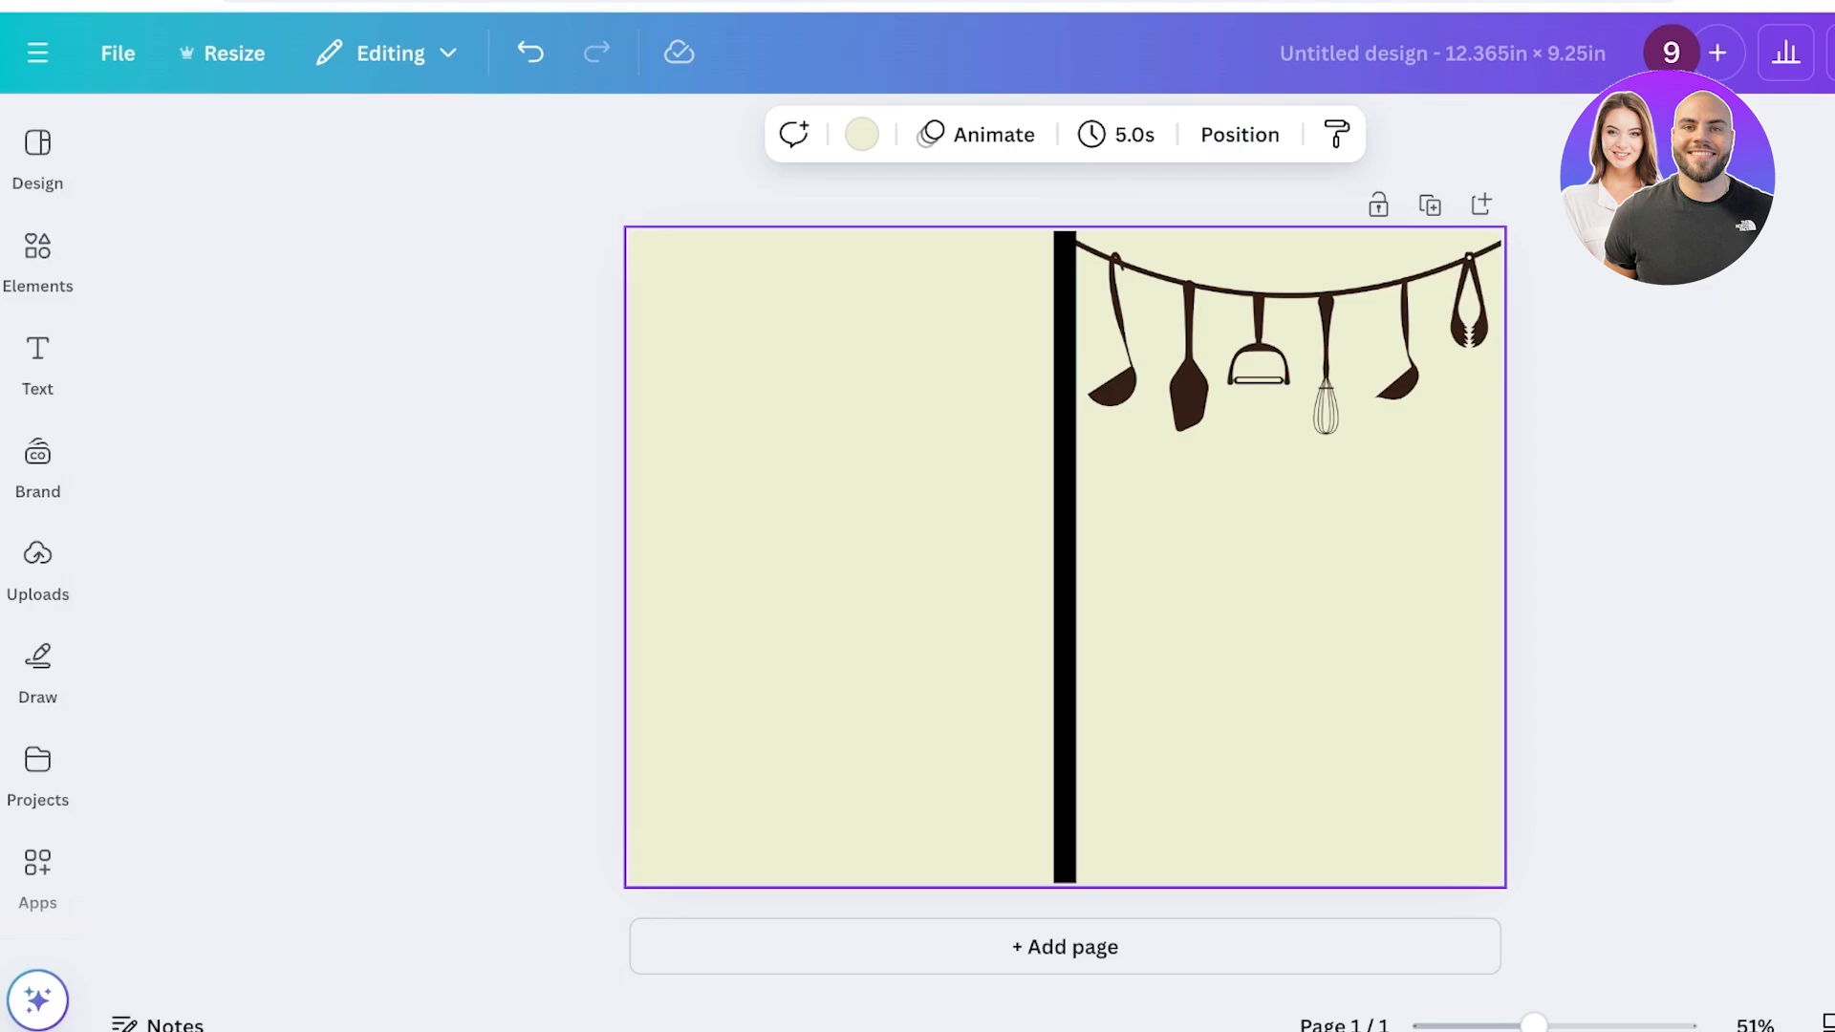
left_click(541, 181)
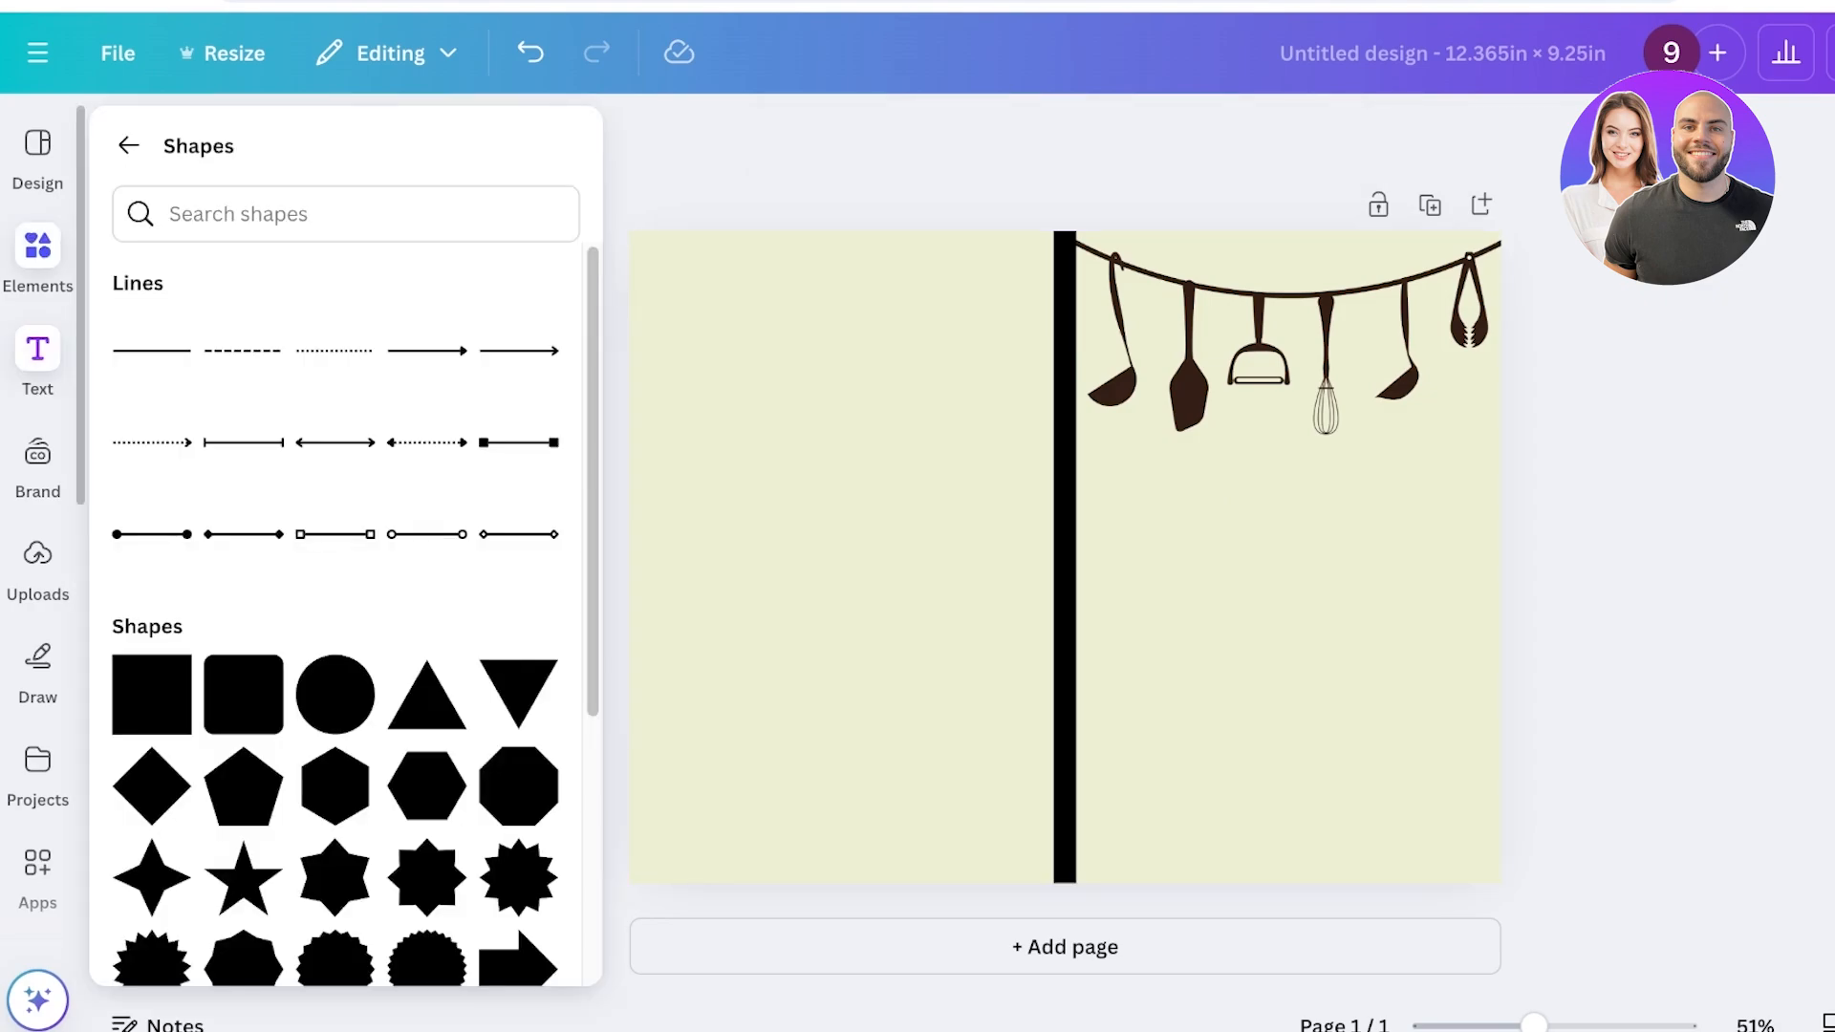
Step: Search the graphics for "food" and place the colourful FOOD lettering on the upper part of the front cover
left_click(38, 251)
left_click(128, 137)
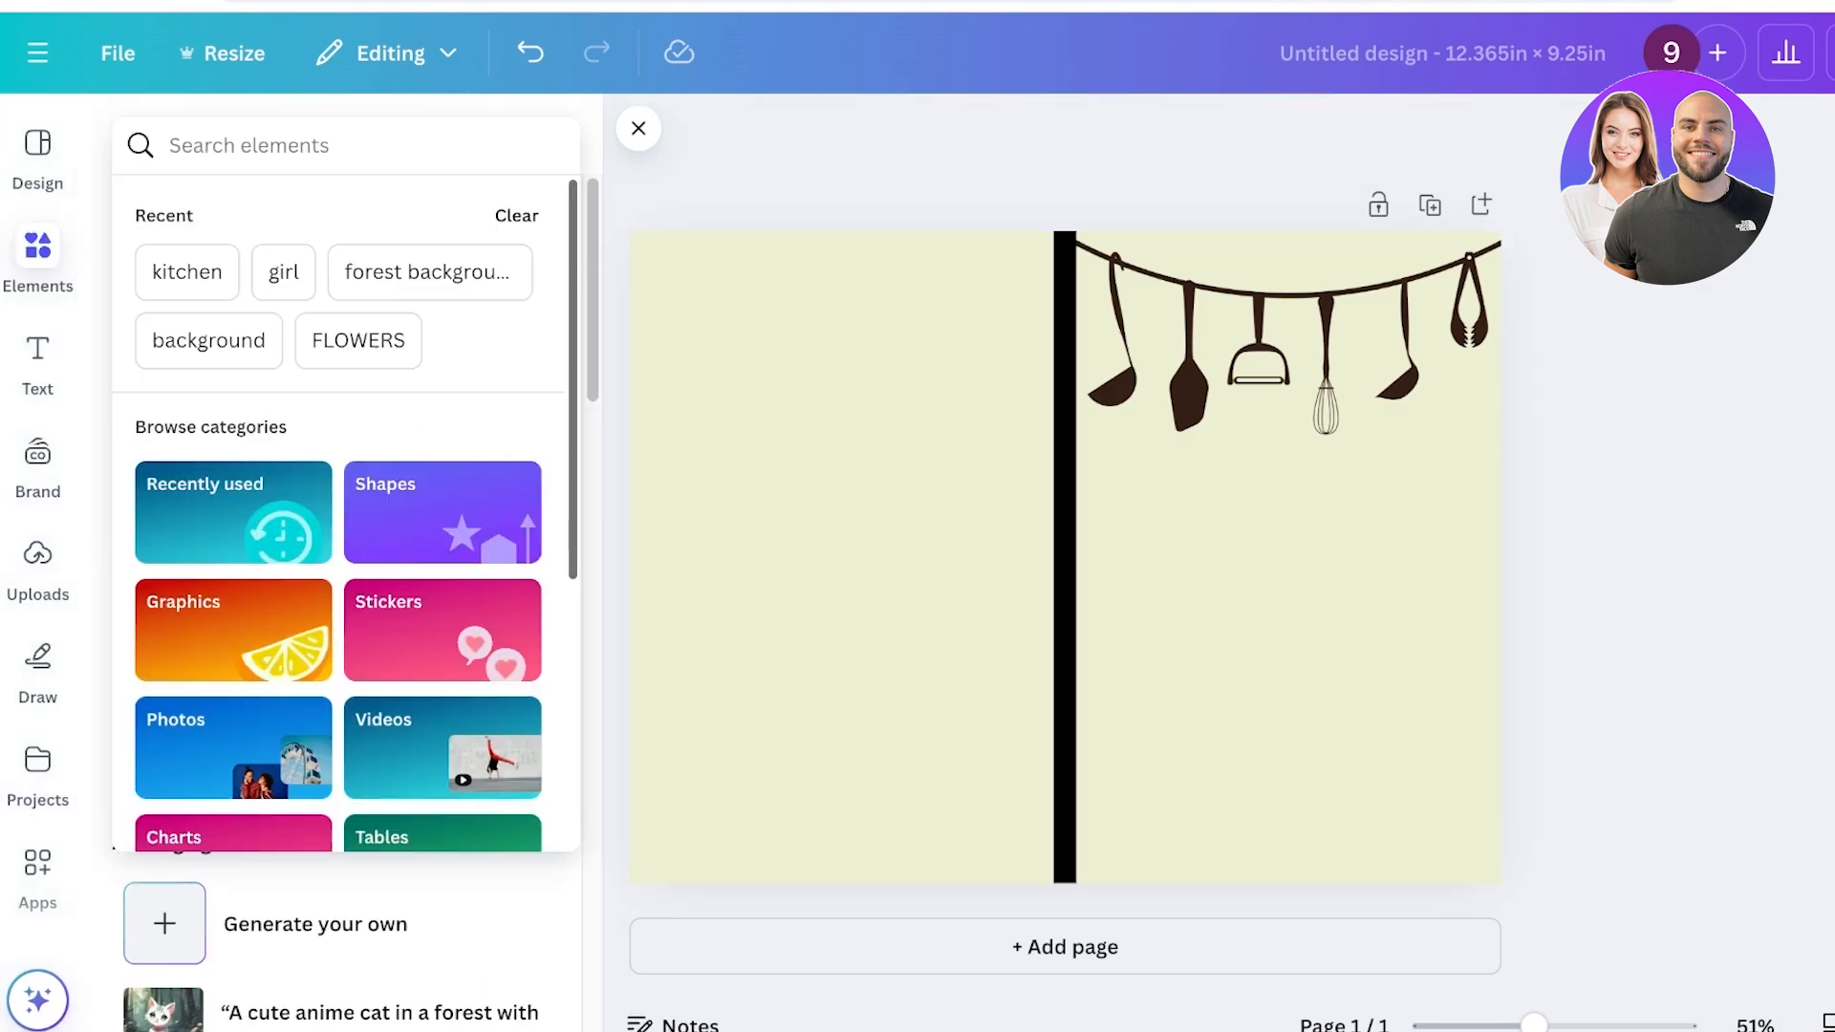
type("food")
key("Return")
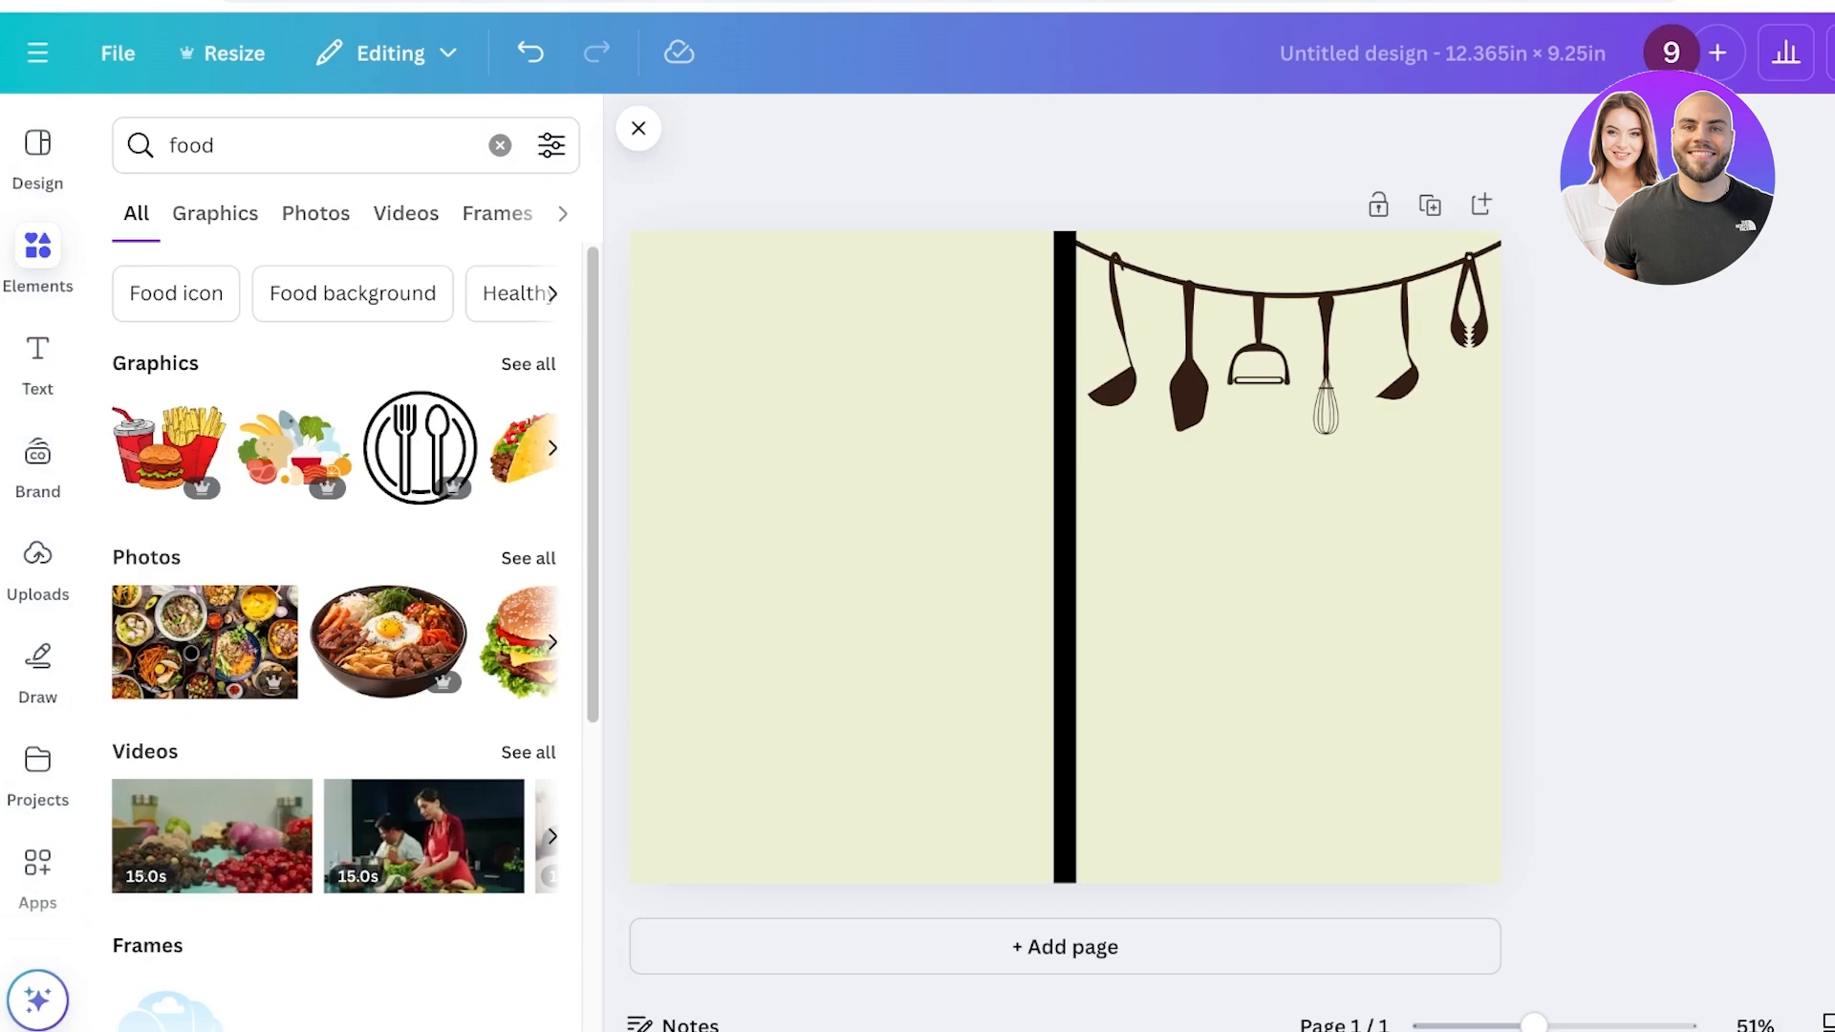
left_click(215, 213)
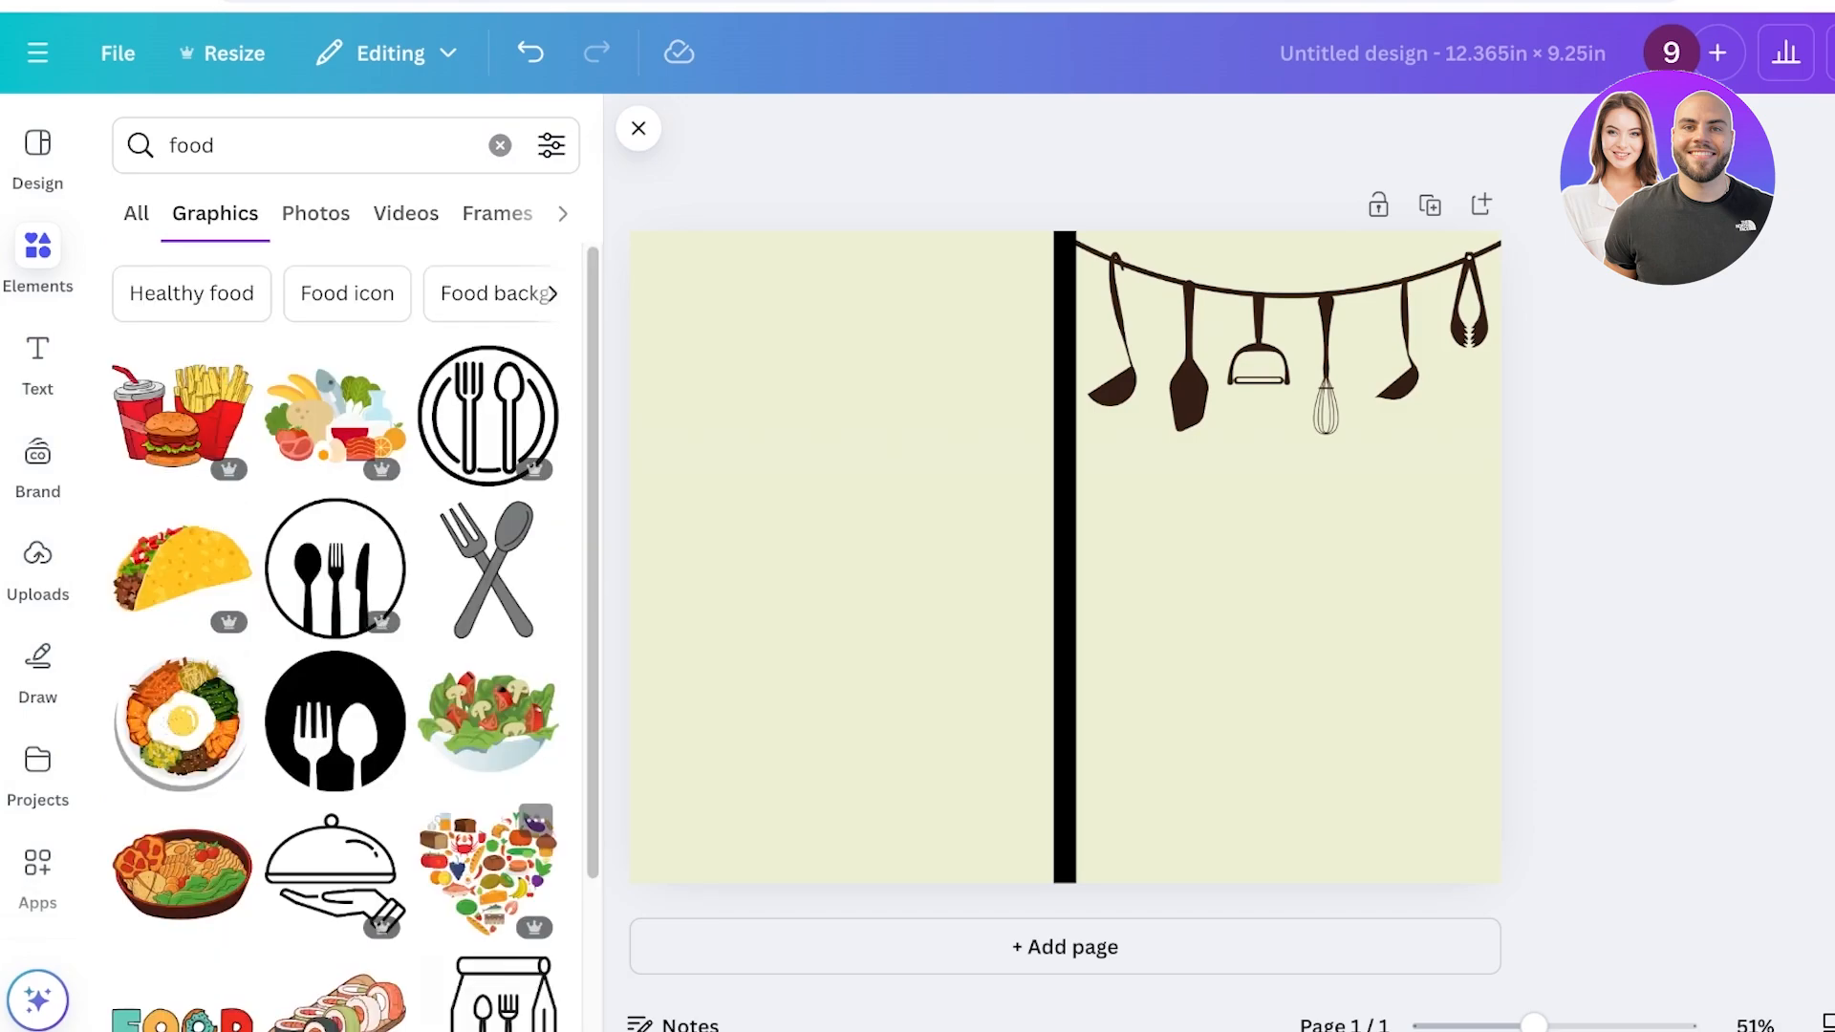
scroll(487, 875, "down", 1)
left_click(181, 897)
left_click_drag(1065, 557, 1288, 381)
Step: Delete the hanging utensils graphic from the front cover, clear the element search and open the text options
left_click(1287, 335)
key("Delete")
left_click(500, 145)
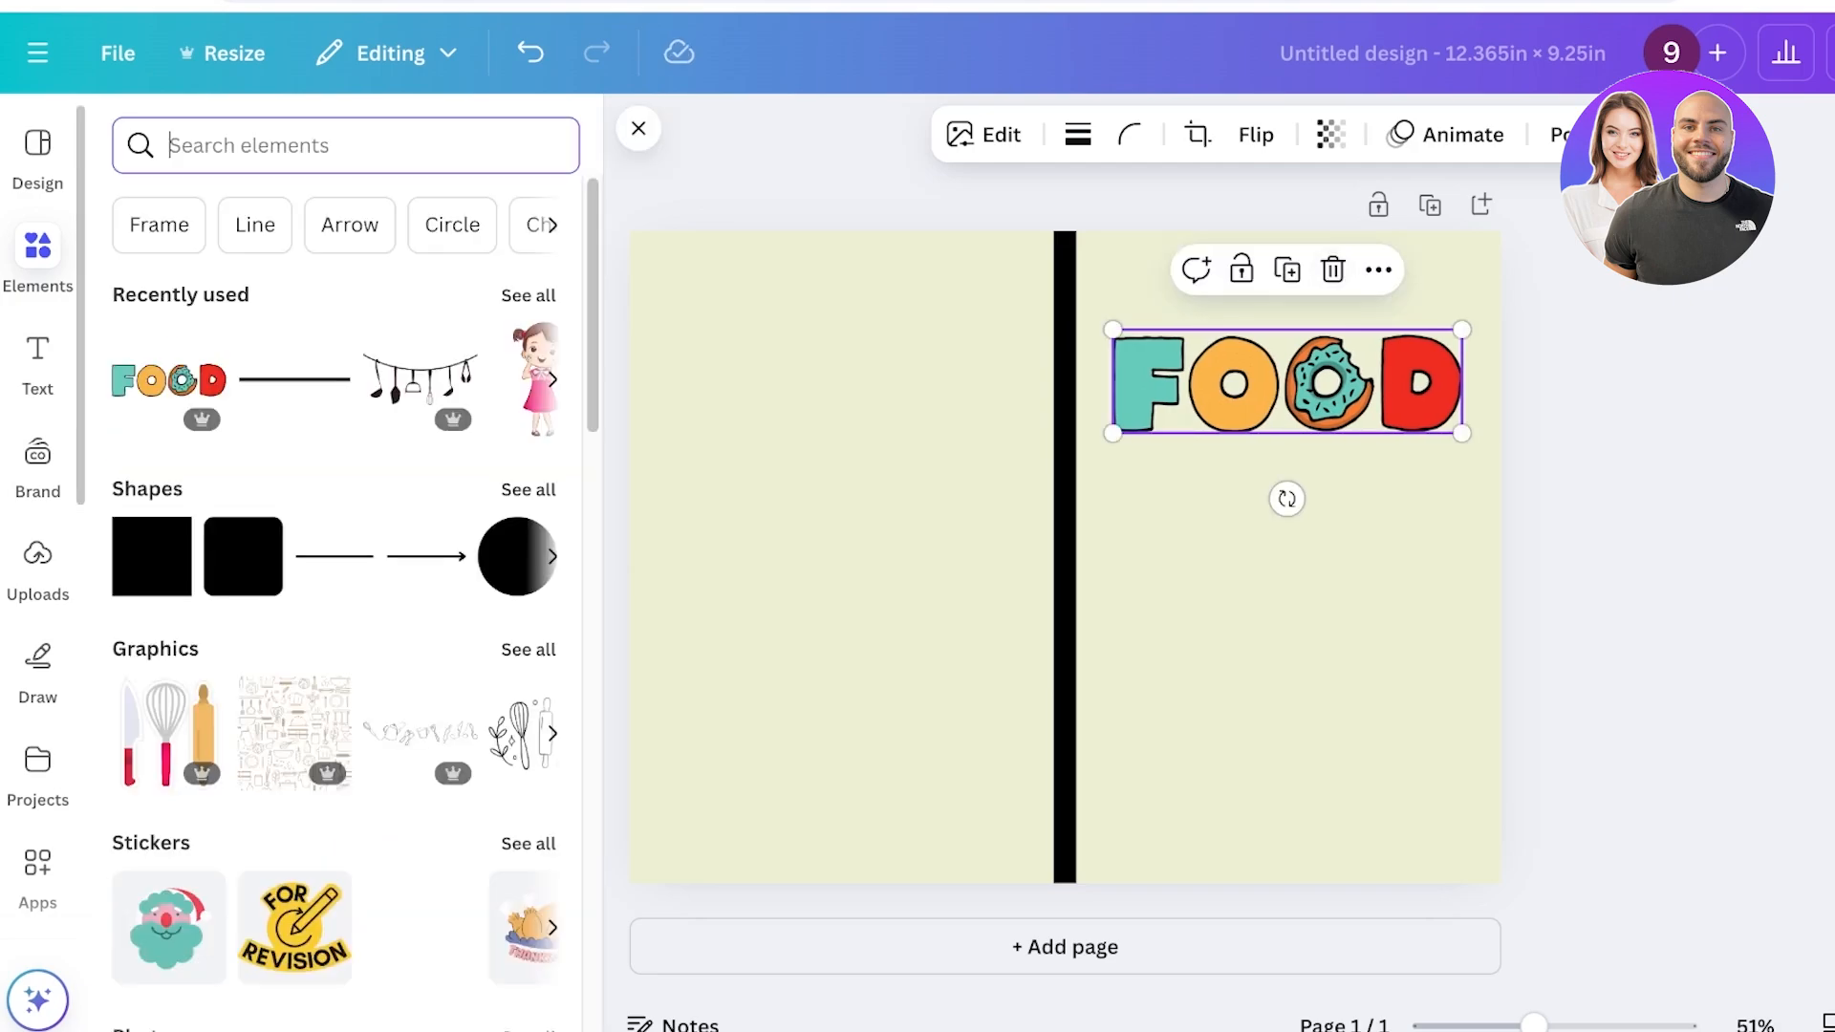
left_click(37, 363)
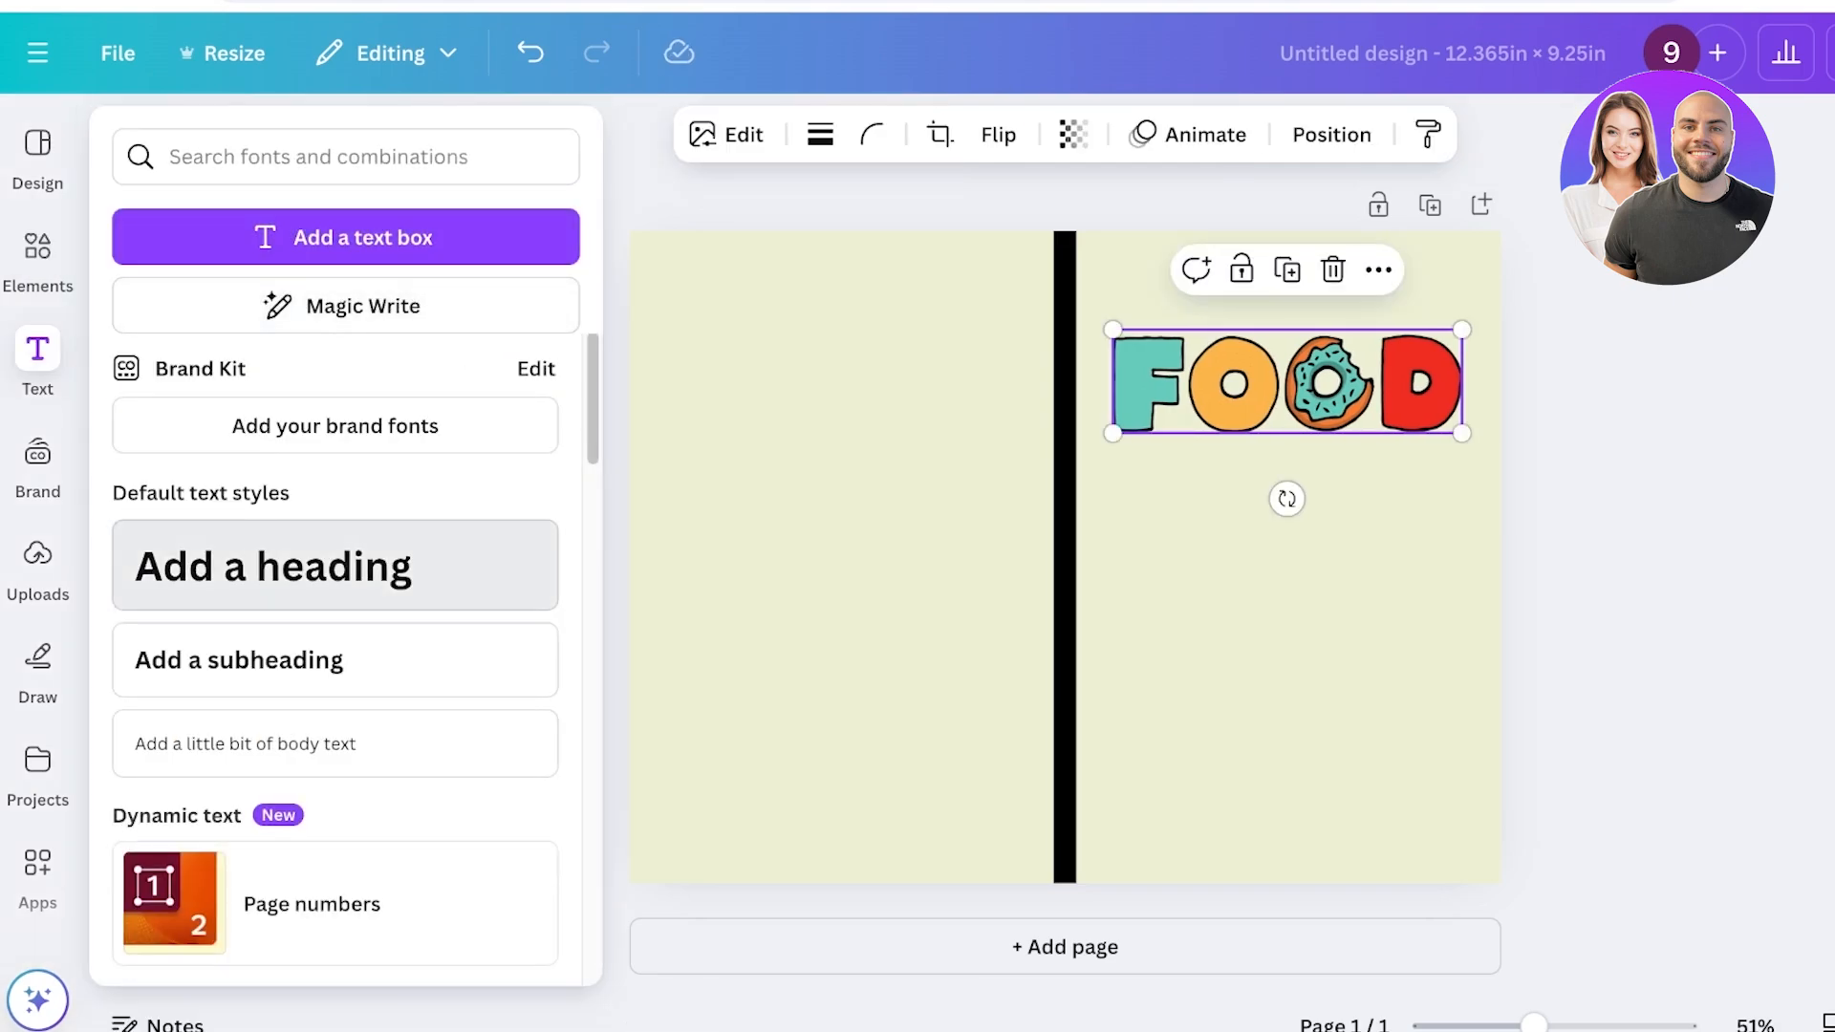
Step: Add the heading "Coloring Book" on the front cover, scale it to one line at size 43.7 and place it below the FOOD lettering
left_click(334, 565)
type("Coloring")
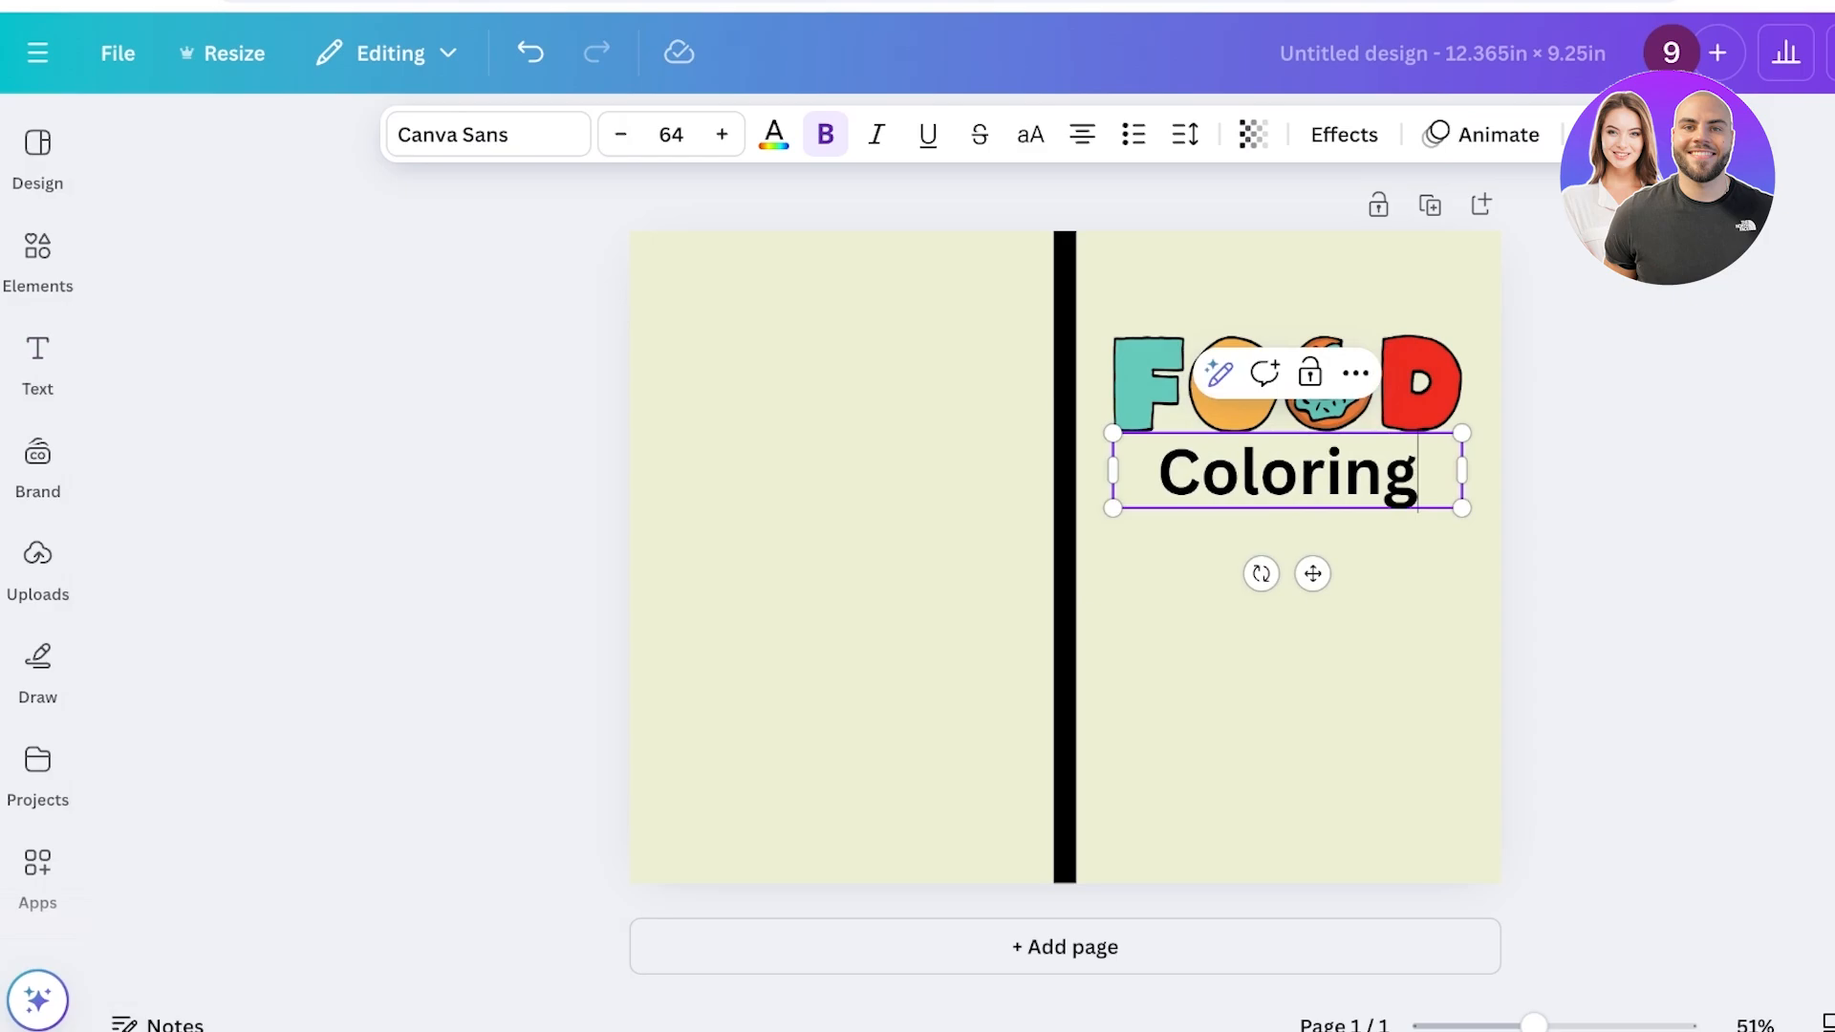
type(" Book")
mouse_move(1461, 514)
left_mouse_down()
mouse_move(1606, 507)
mouse_move(1451, 486)
left_mouse_up()
left_click(1568, 516)
left_click_drag(1280, 461, 1287, 490)
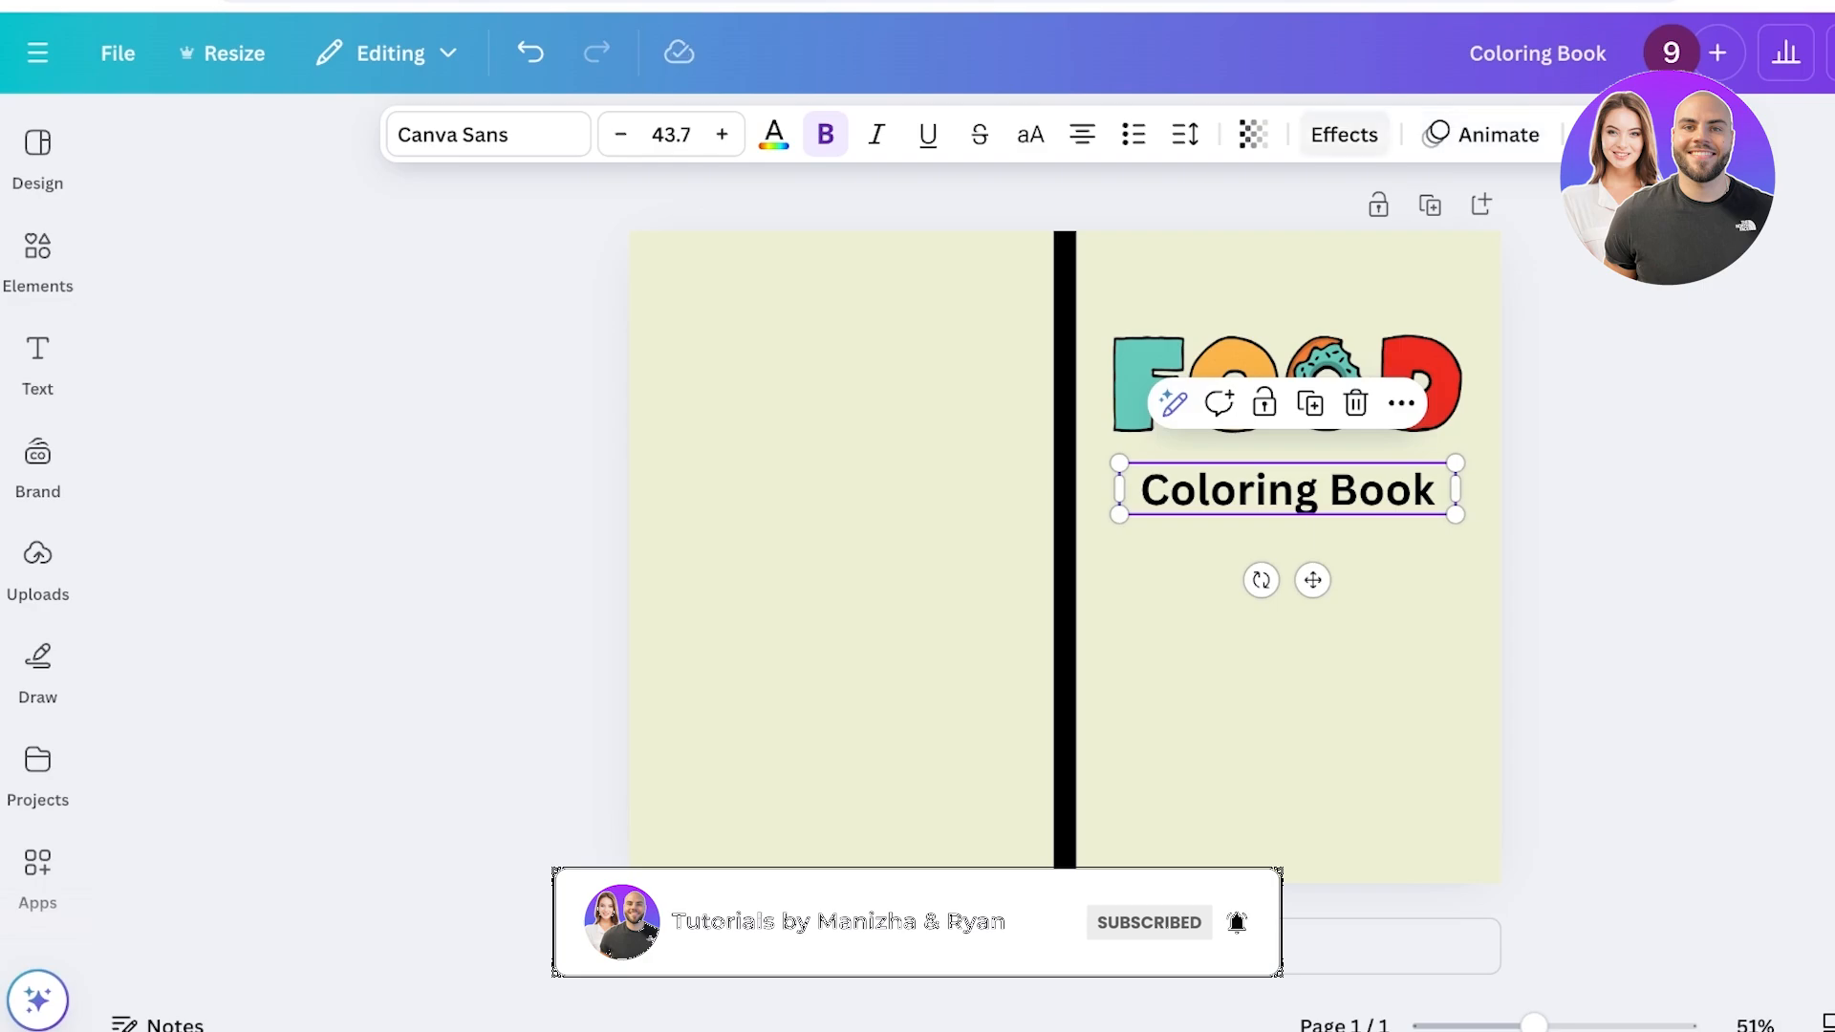
Step: Apply the Hollow text effect to the "Coloring Book" heading with a thickness of 56
left_click(1344, 134)
left_click(183, 495)
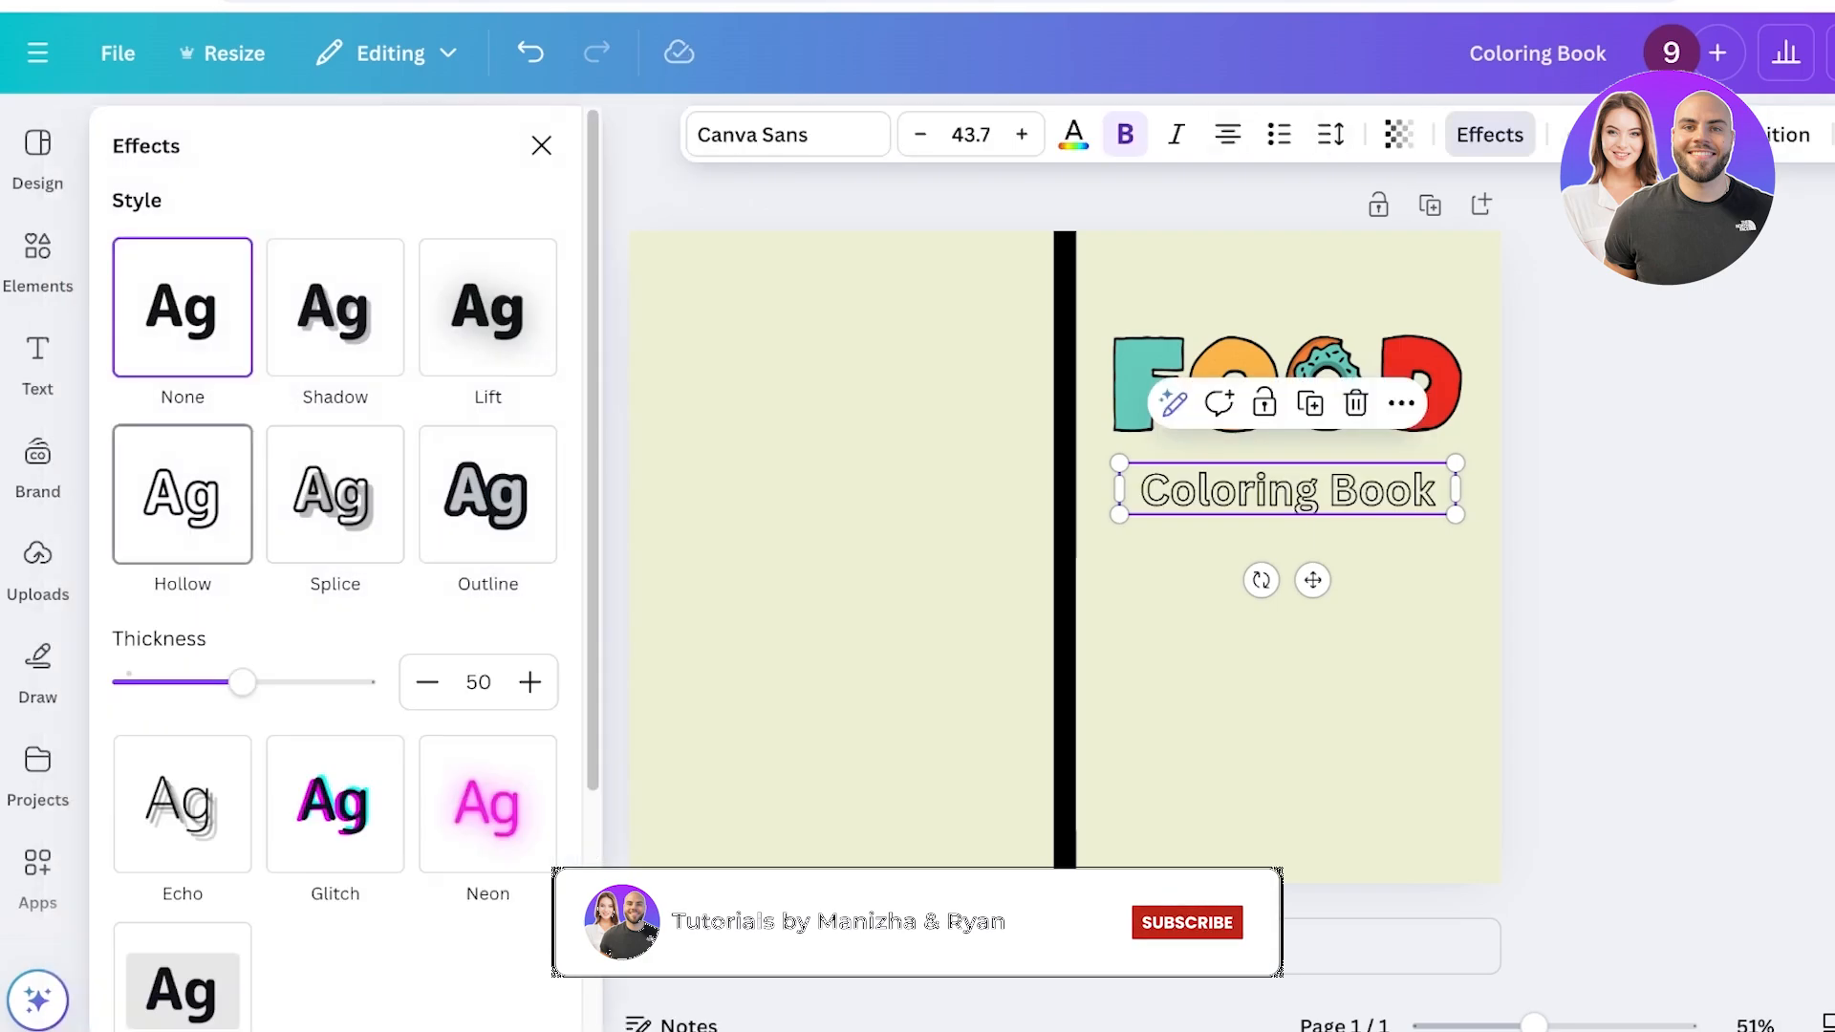
scroll(183, 803, "down", 1)
mouse_move(242, 635)
left_mouse_down()
mouse_move(361, 635)
mouse_move(254, 635)
left_mouse_up()
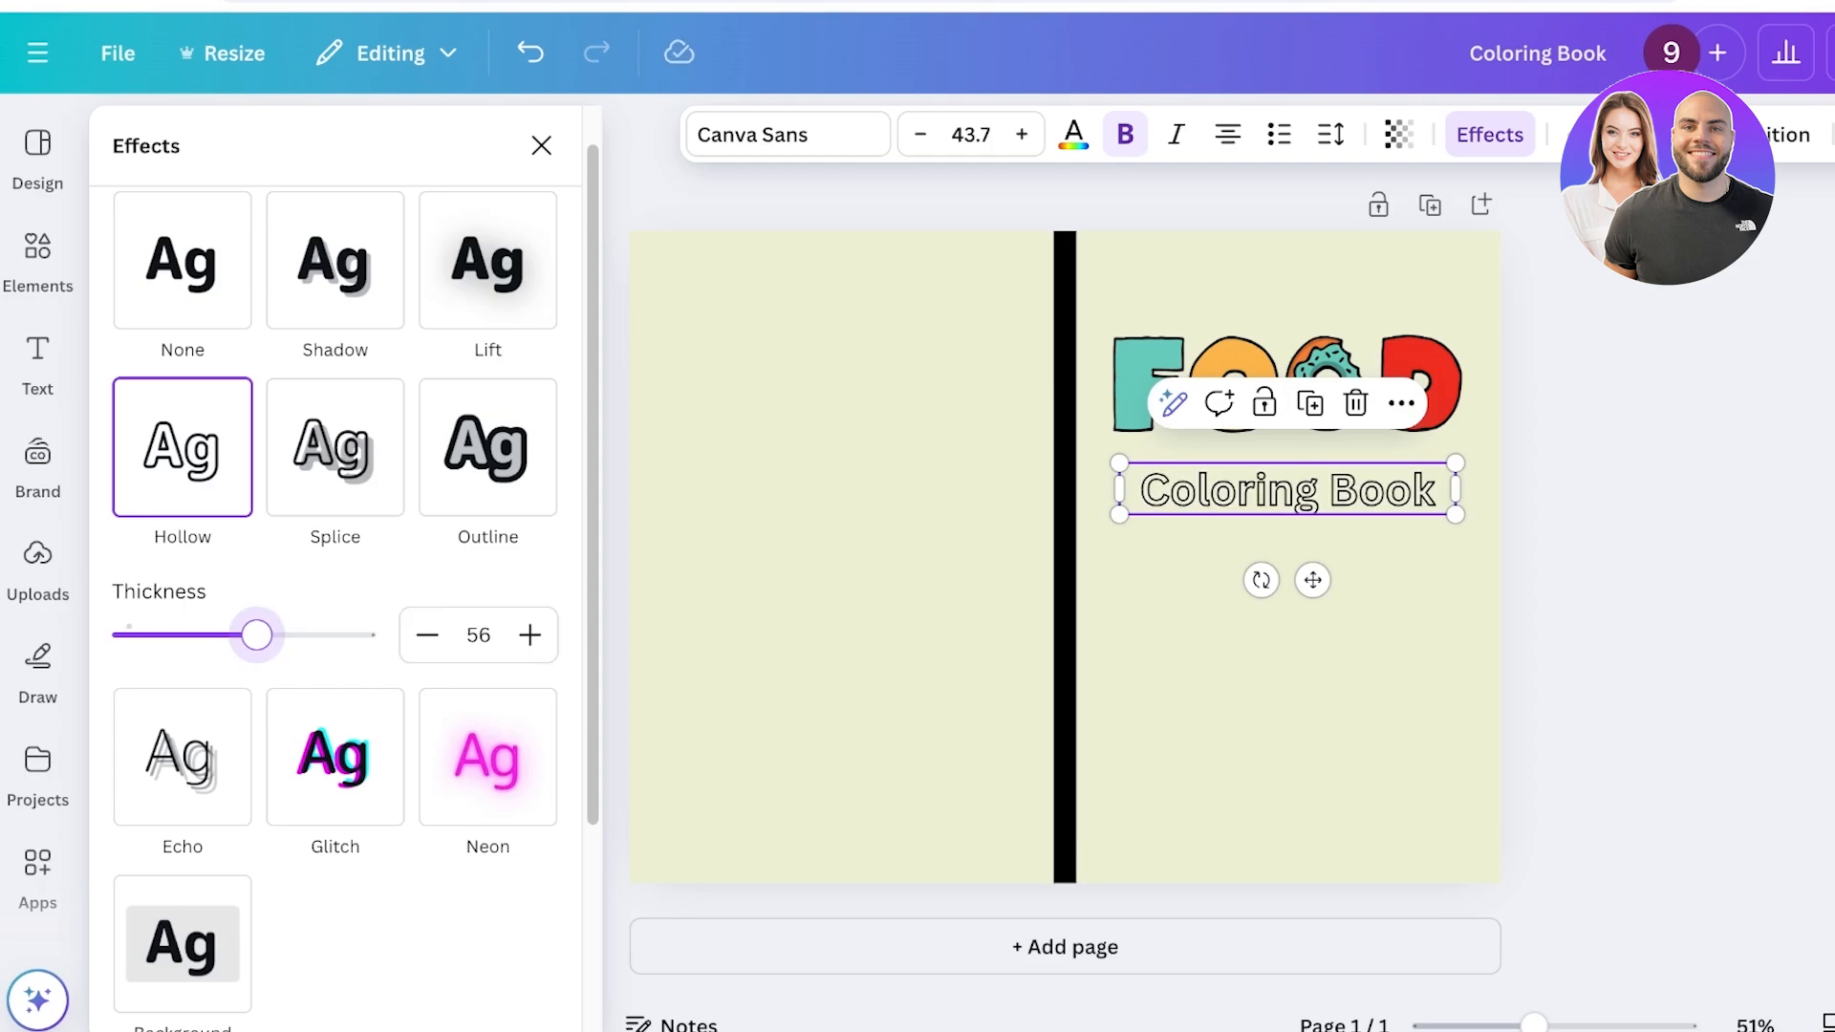
Step: Change the "Coloring Book" heading to the Gulfs Display font, enlarge it nearly to the front cover's width and recentre it below the FOOD lettering
left_click(788, 134)
left_click(181, 671)
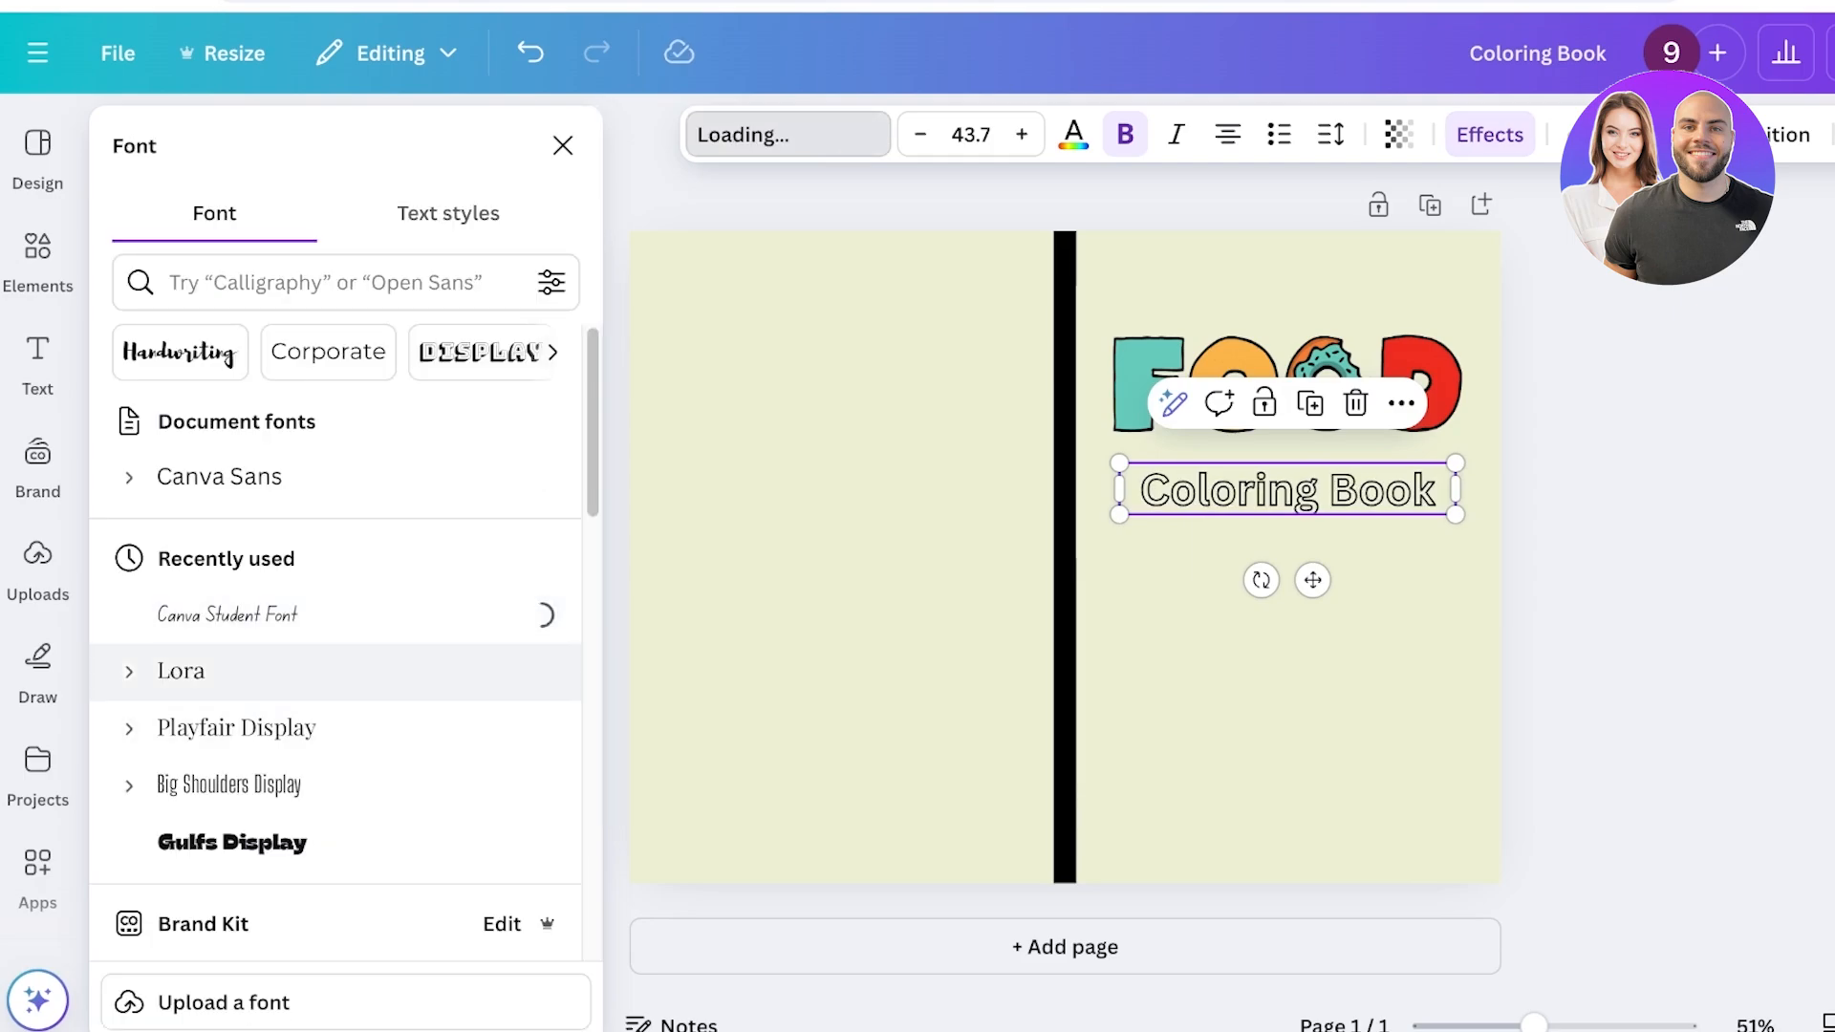
scroll(286, 764, "down", 1)
left_click(232, 814)
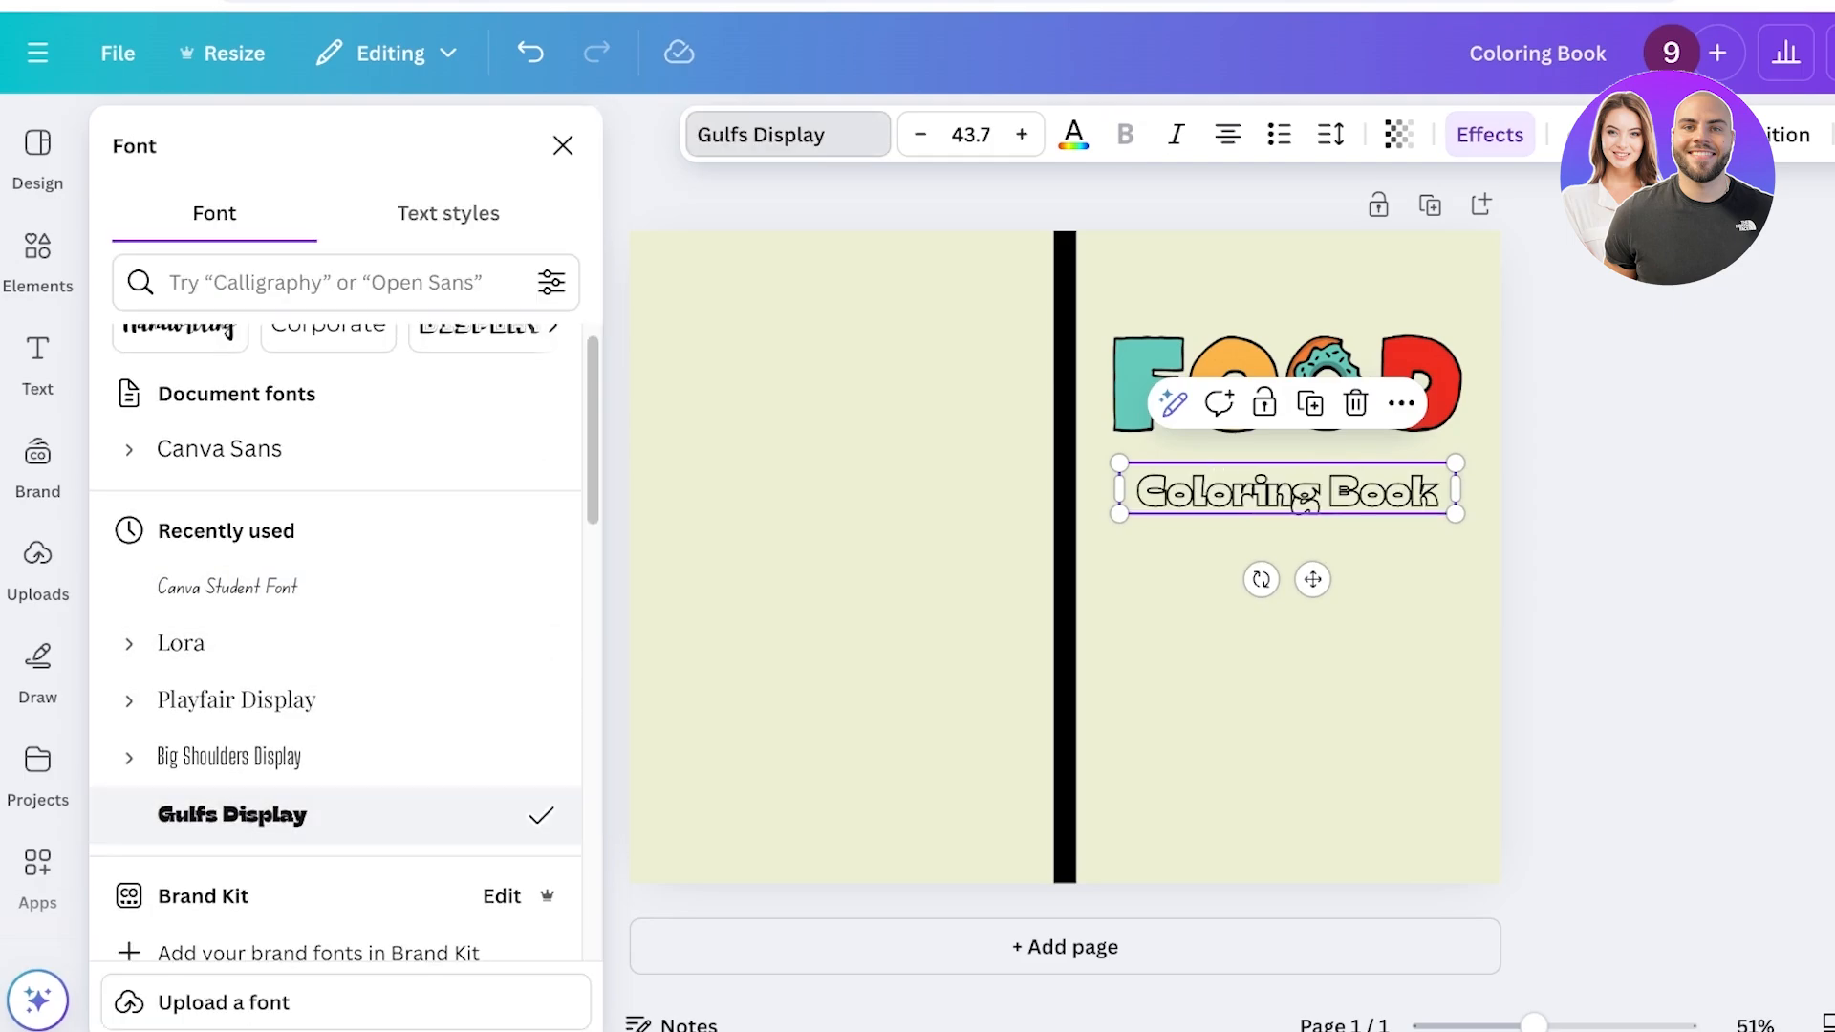
left_click_drag(1455, 513, 1549, 522)
mouse_move(1338, 497)
left_mouse_down()
mouse_move(1278, 493)
mouse_move(1308, 513)
left_mouse_up()
key("Escape")
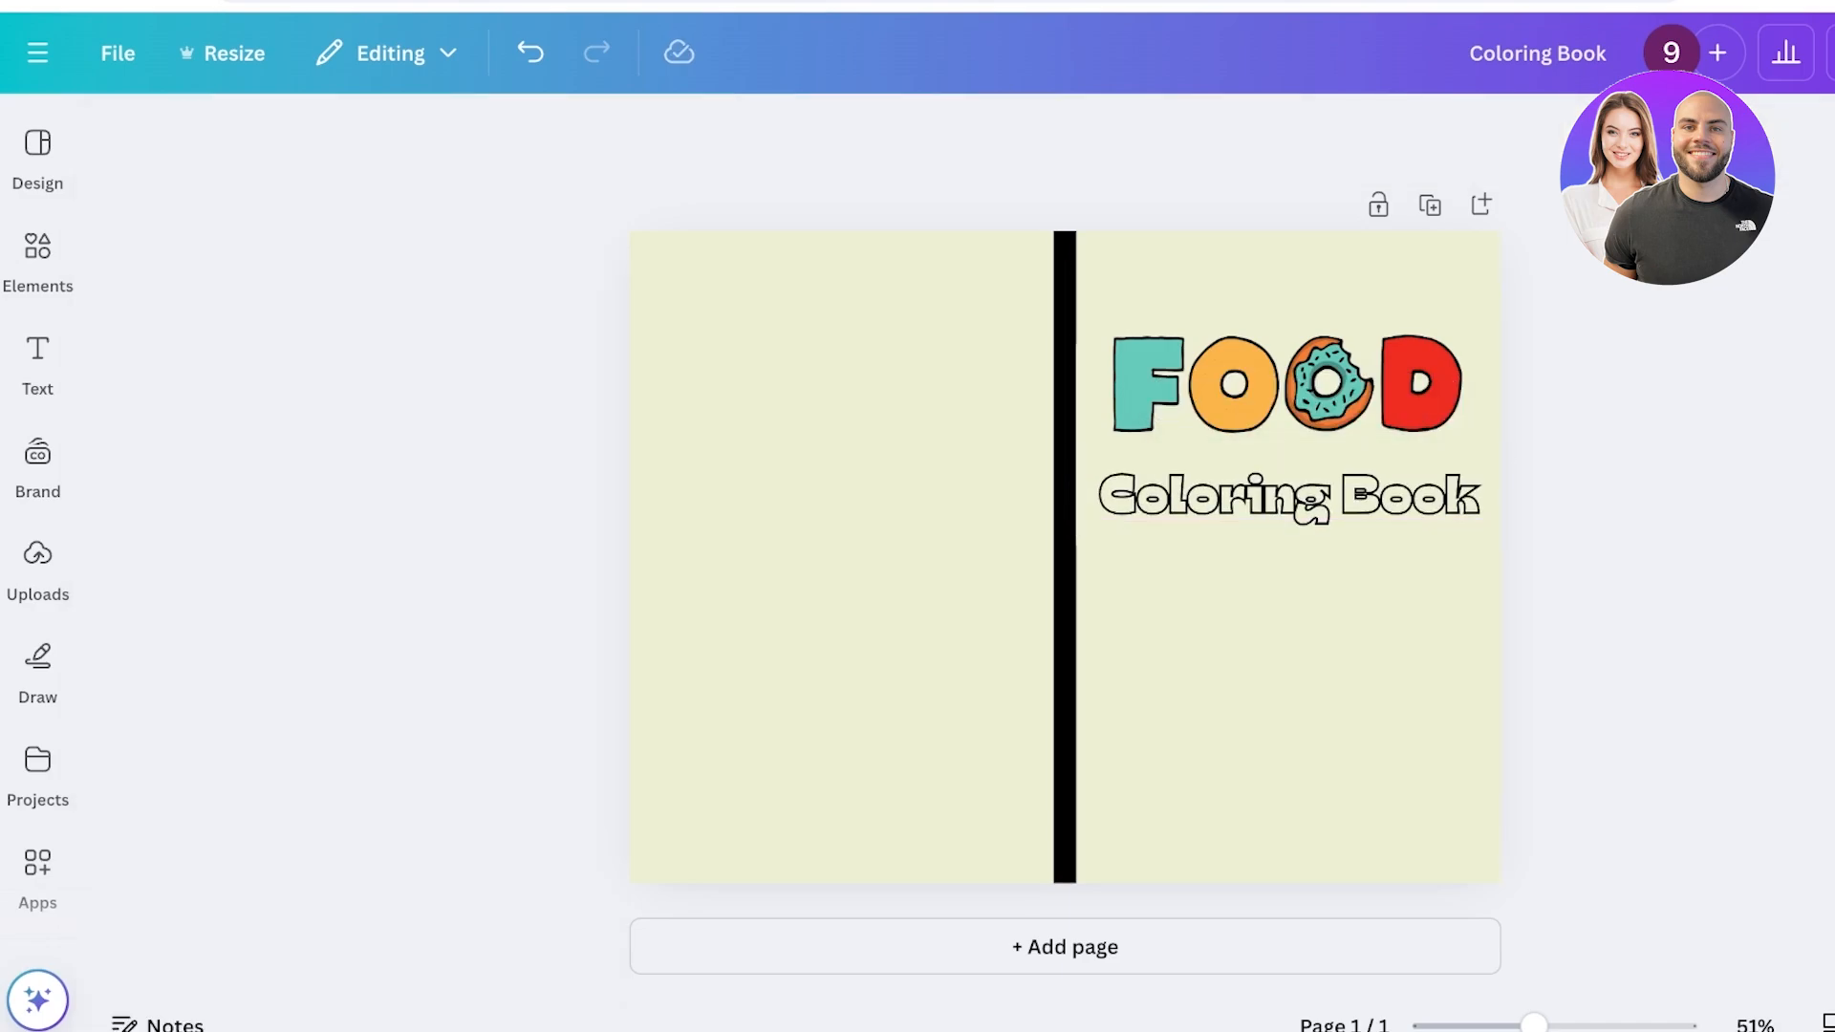
Step: Open the cover's download settings, choose PDF Print as the file type and close them
left_click(1797, 52)
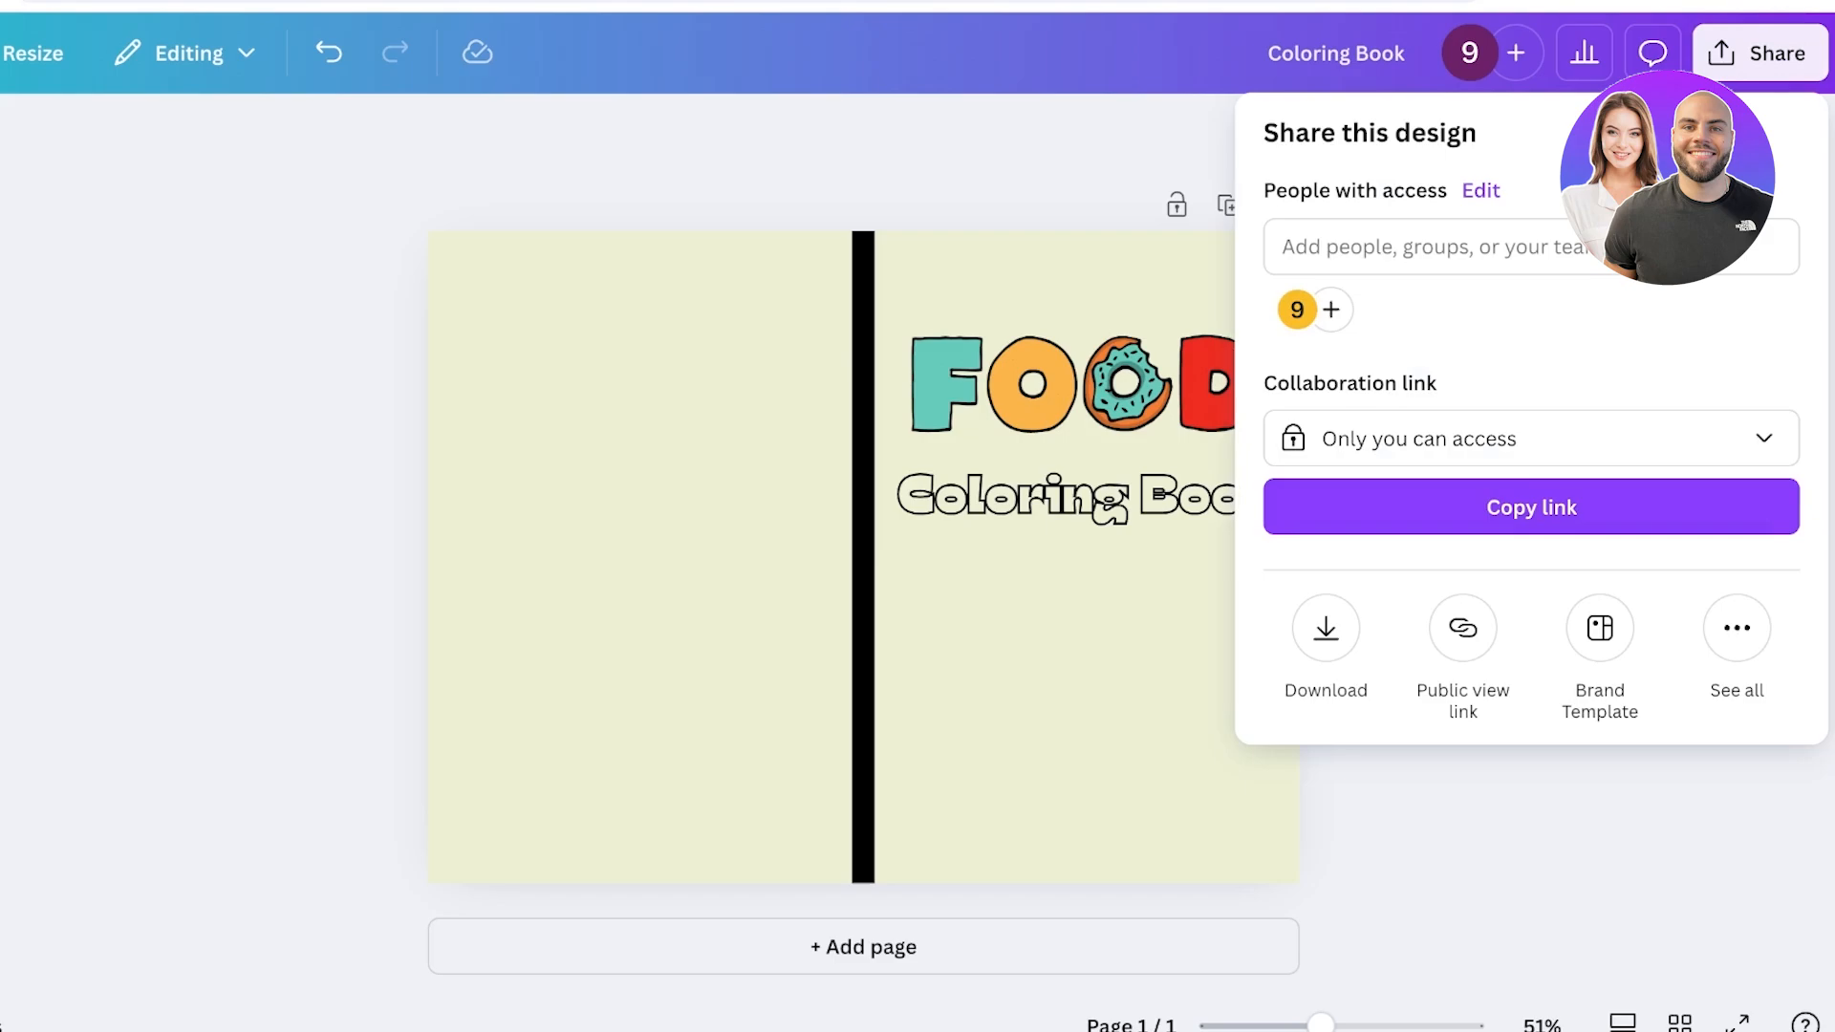
left_click(1325, 628)
left_click(1532, 252)
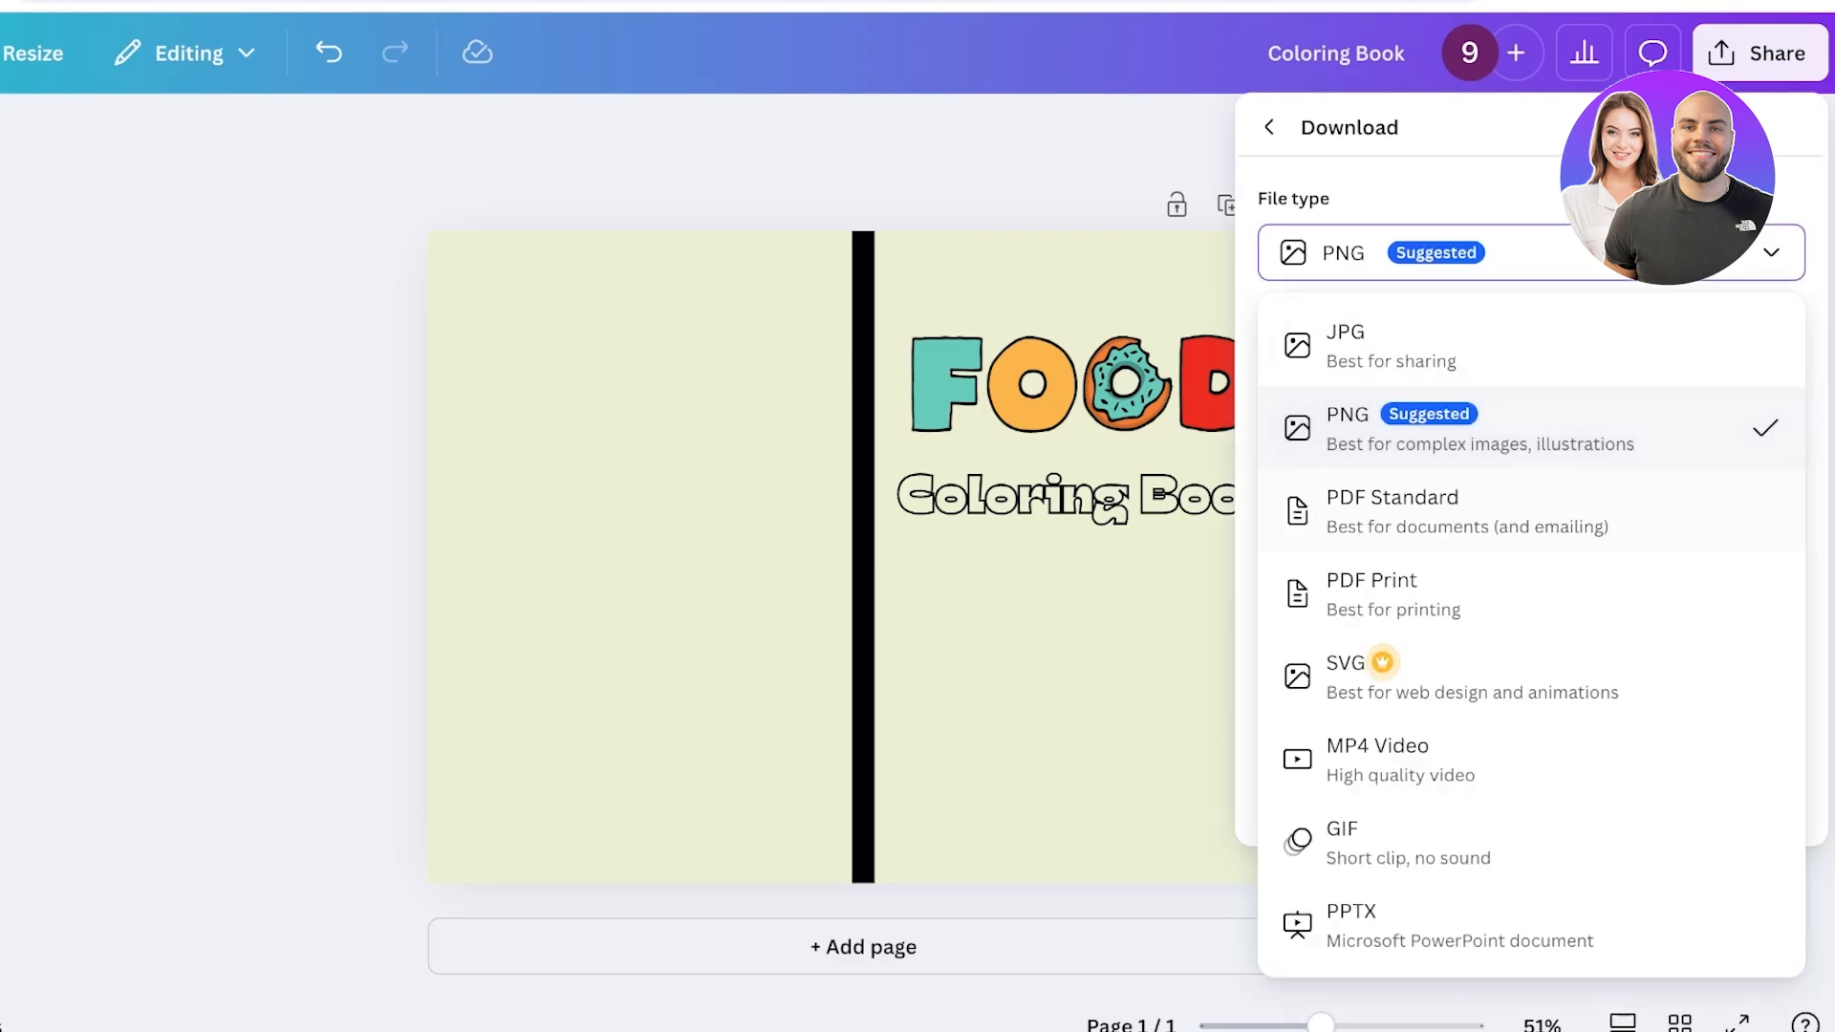
left_click(1393, 510)
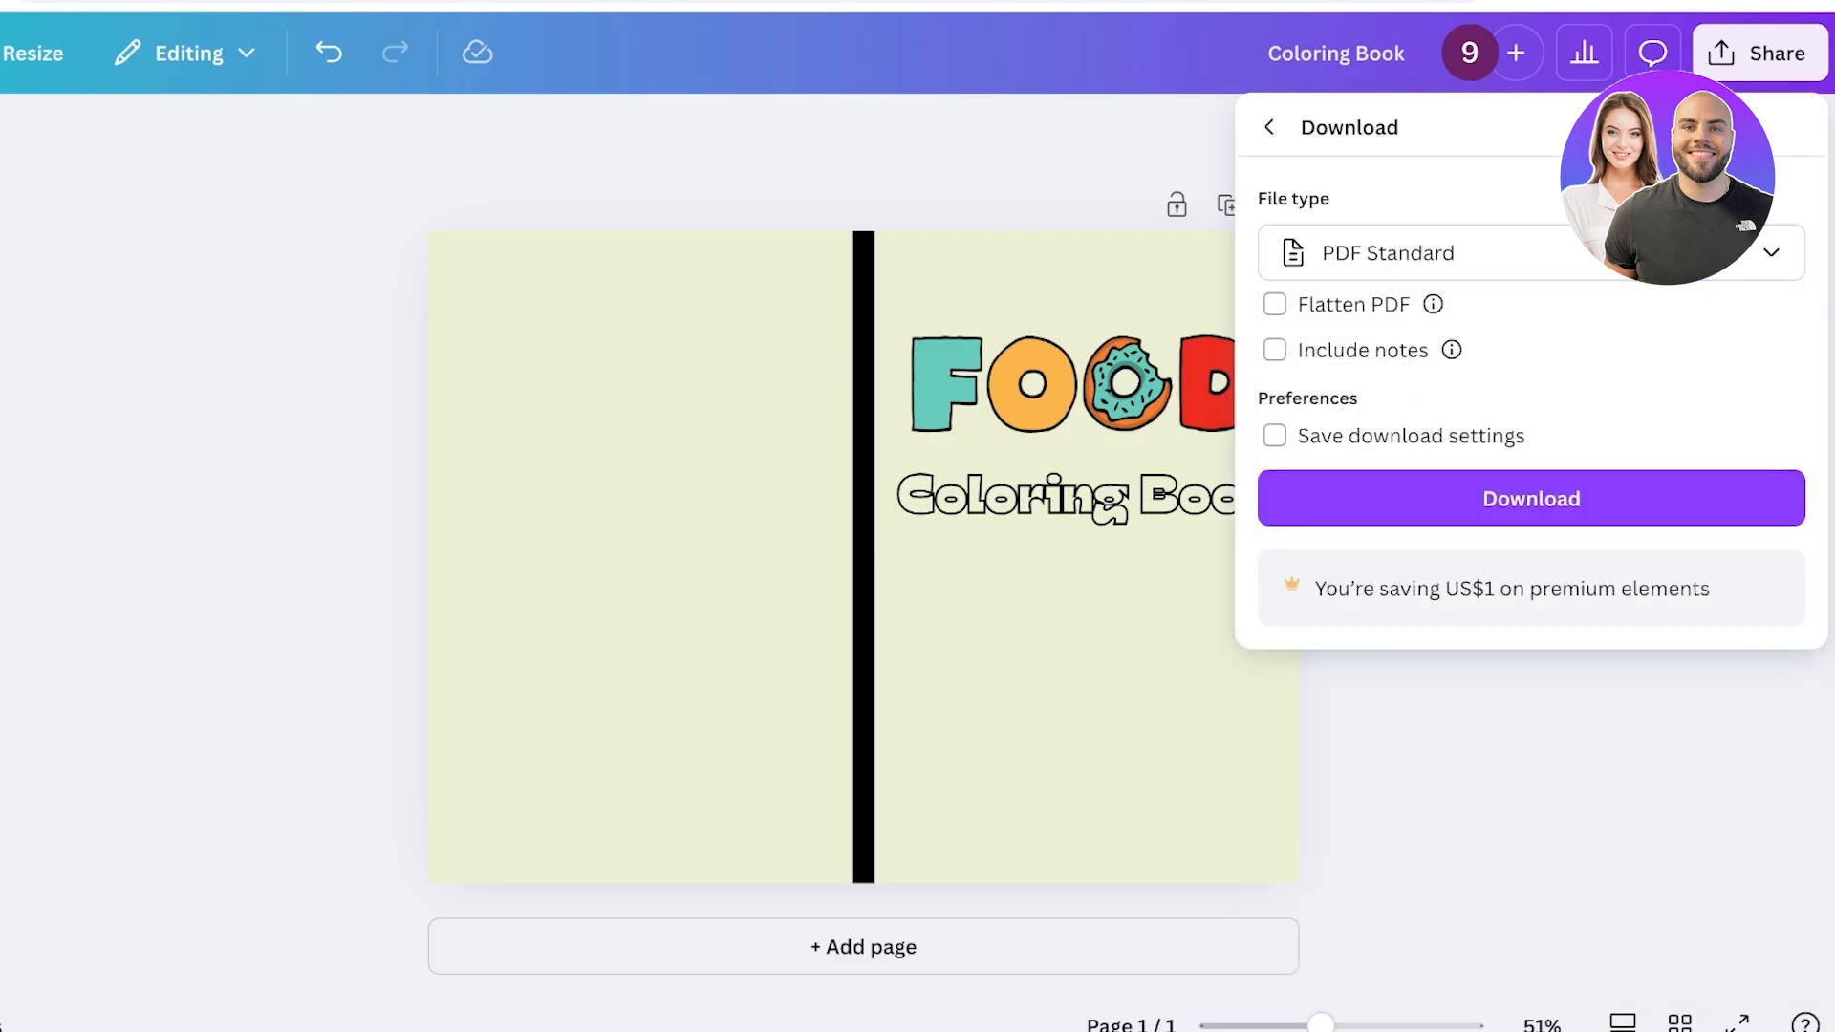
left_click(1532, 252)
left_click(1392, 585)
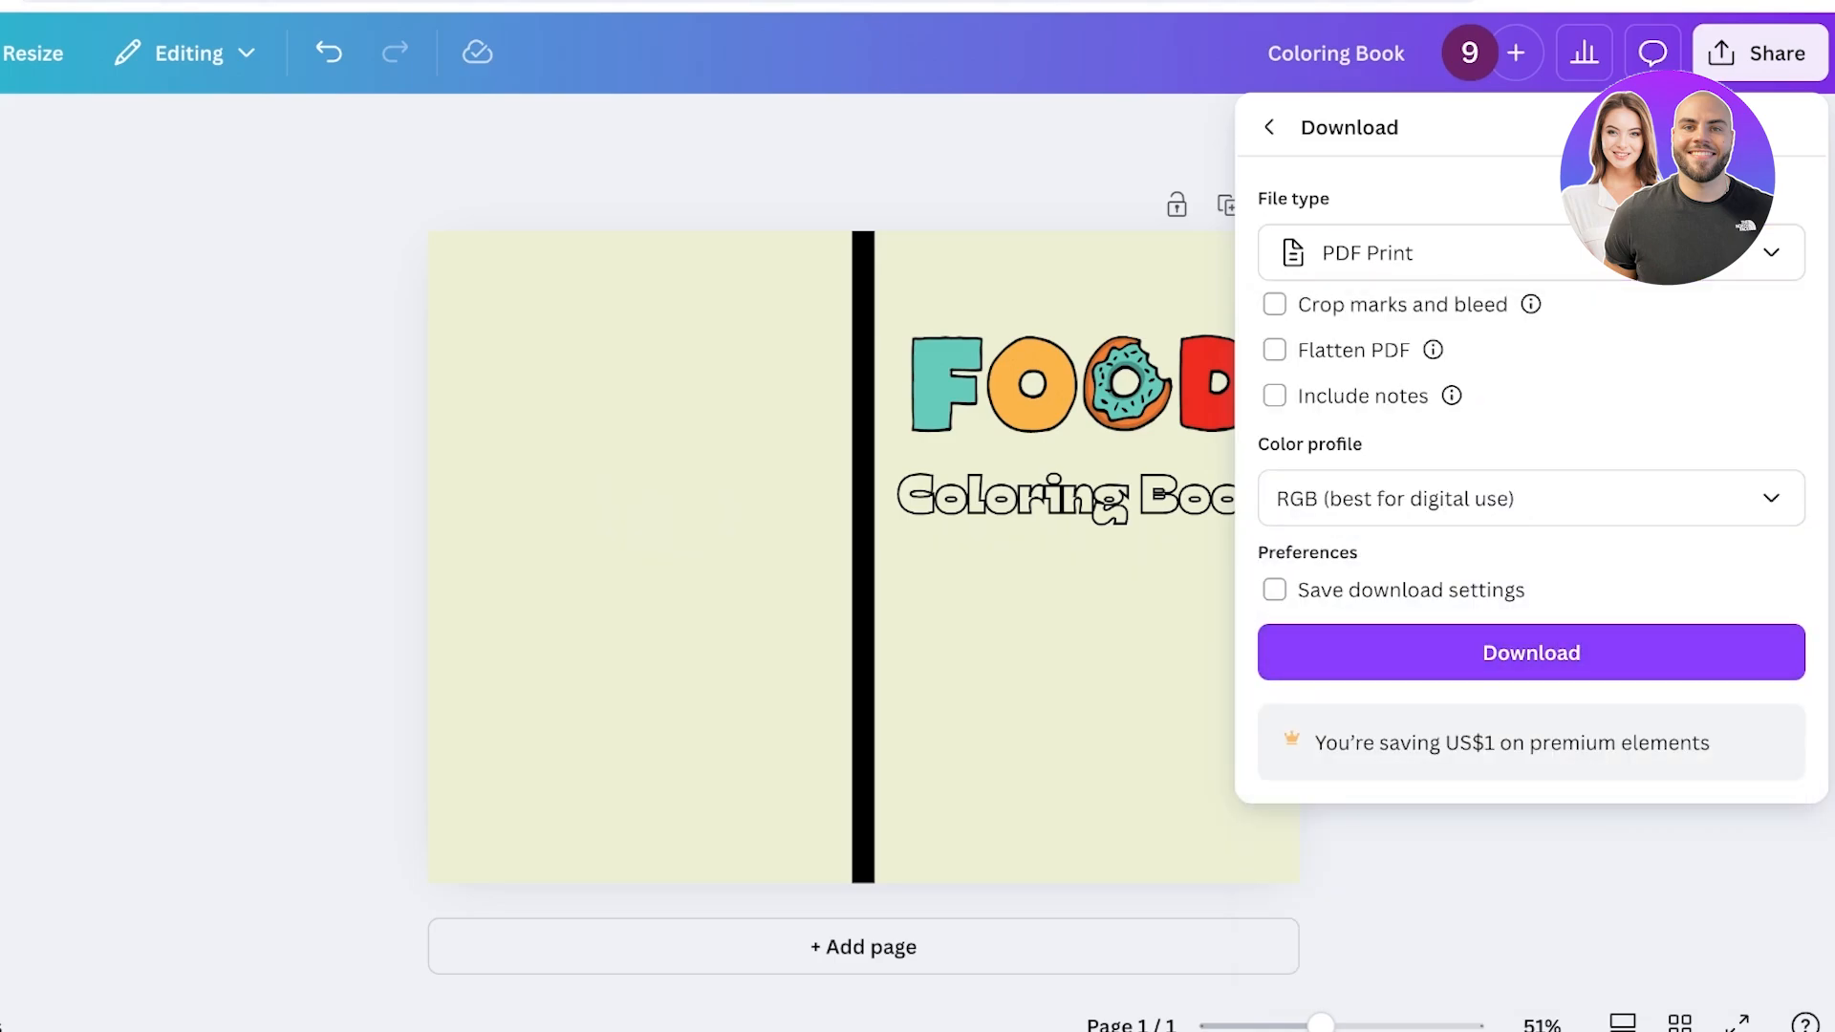
key("Escape")
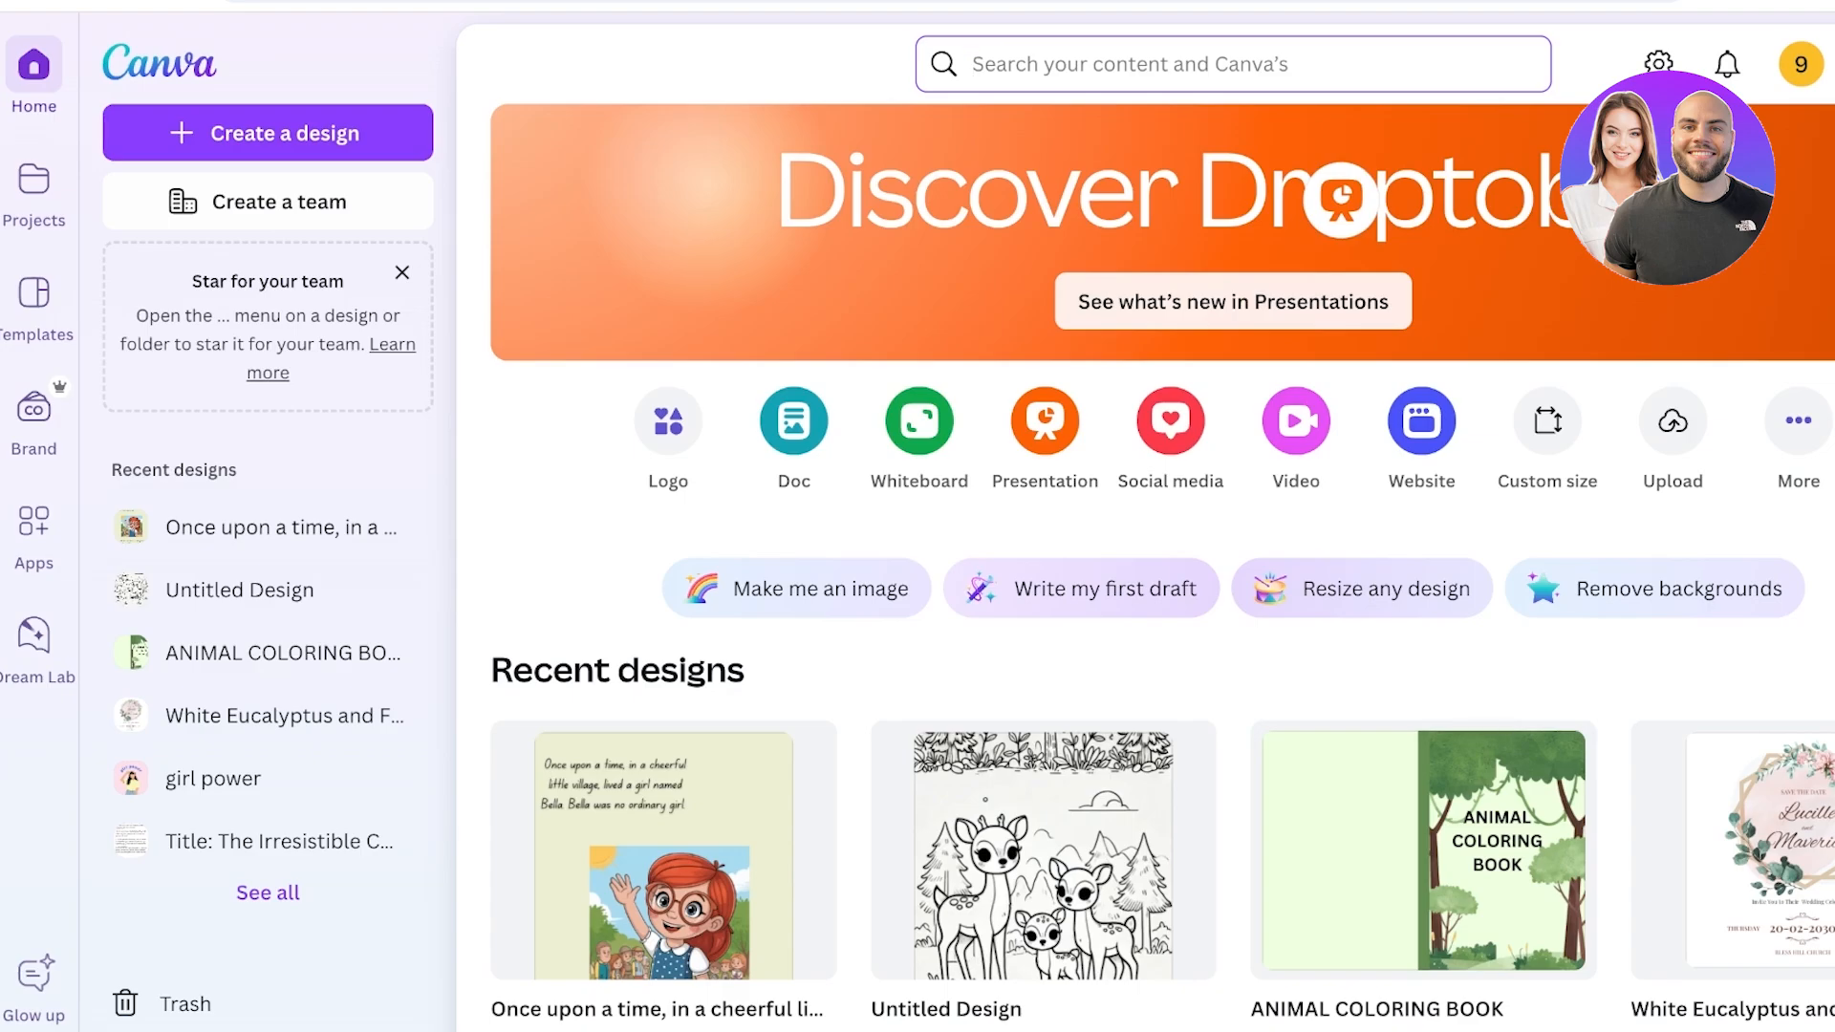
Step: Check the trim size in the KDP cover calculator and create a new custom-size design 6 in wide and 9 in high
left_click(1547, 421)
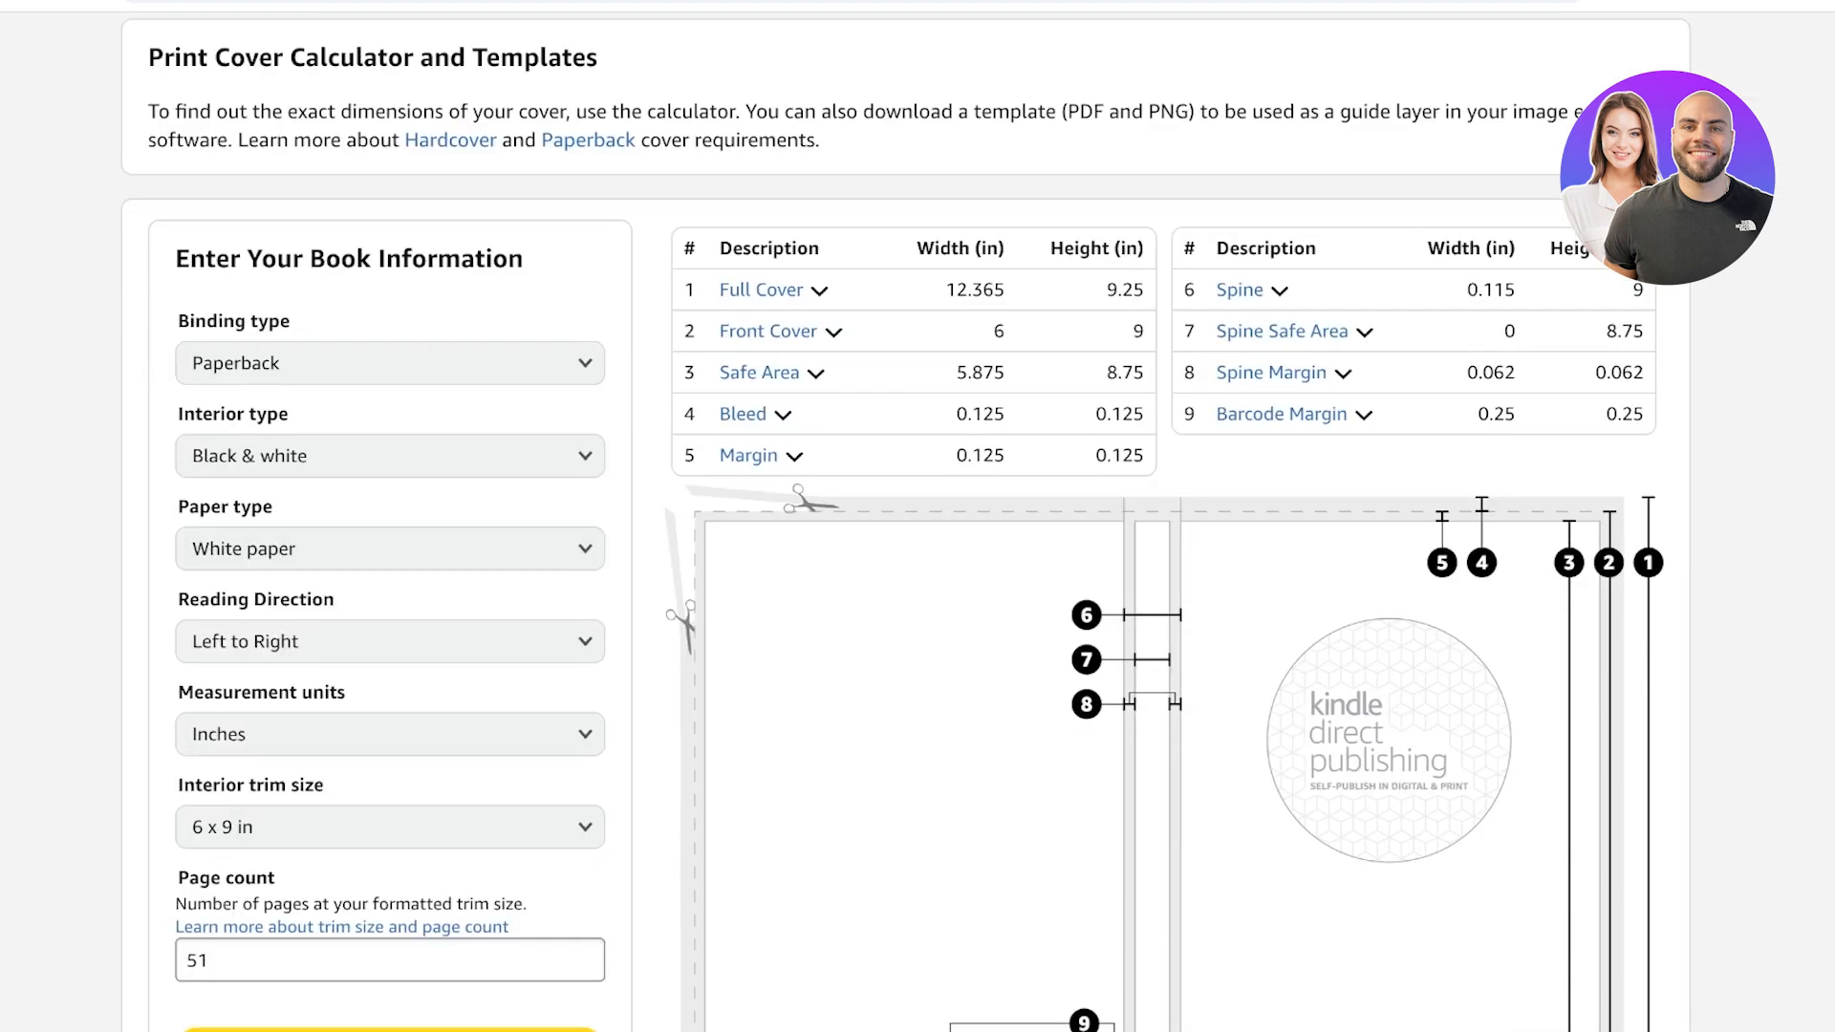
scroll(390, 889, "down", 1)
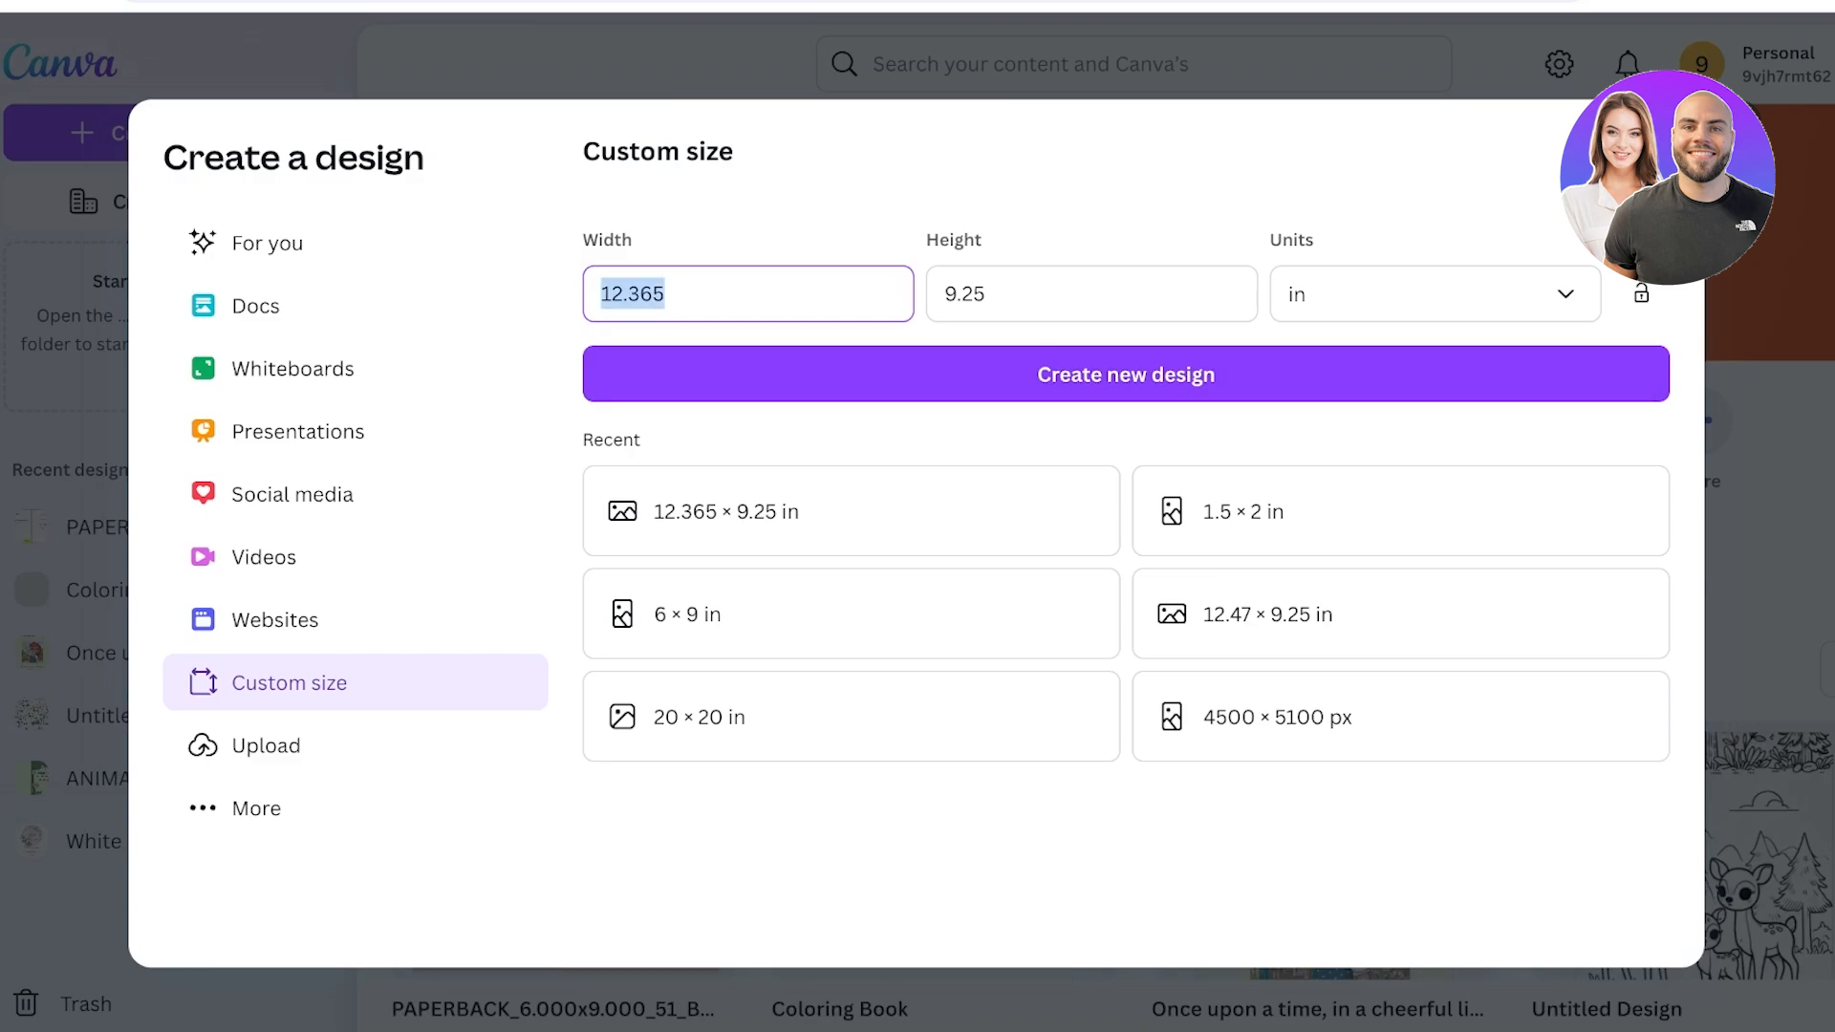
type("6")
left_click(985, 295)
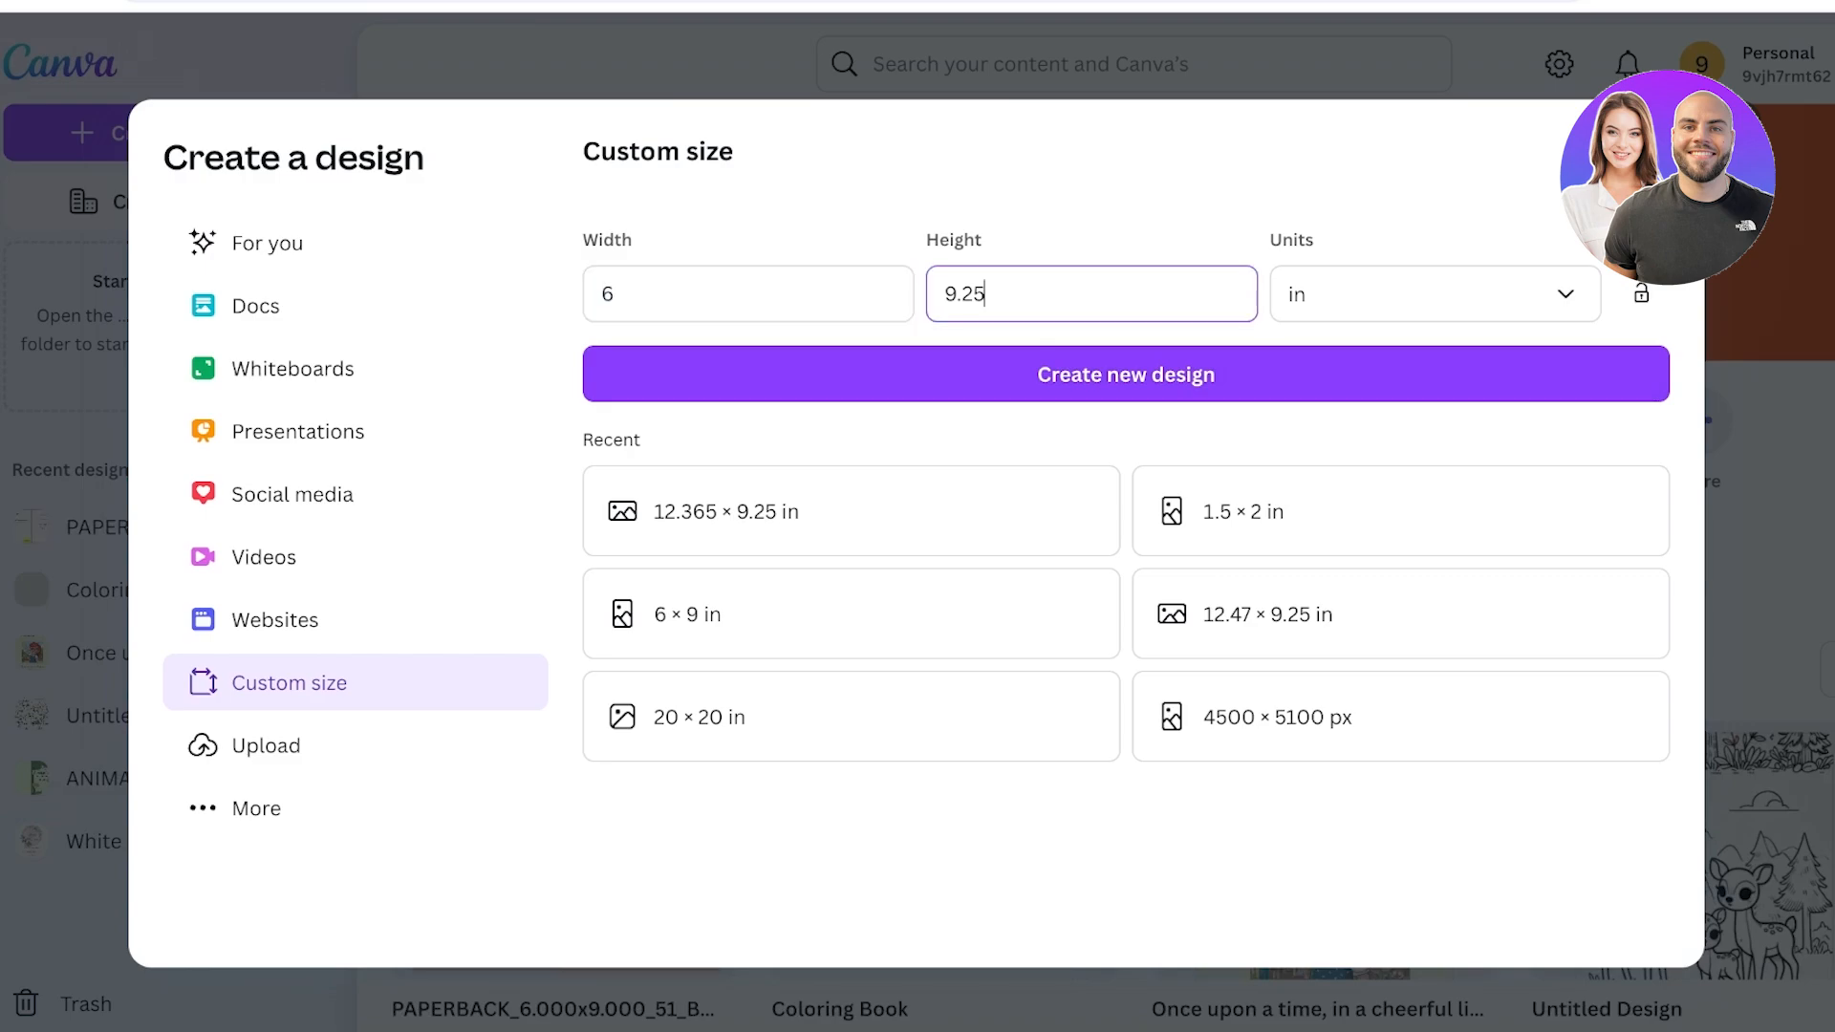
type("9")
left_click(1125, 374)
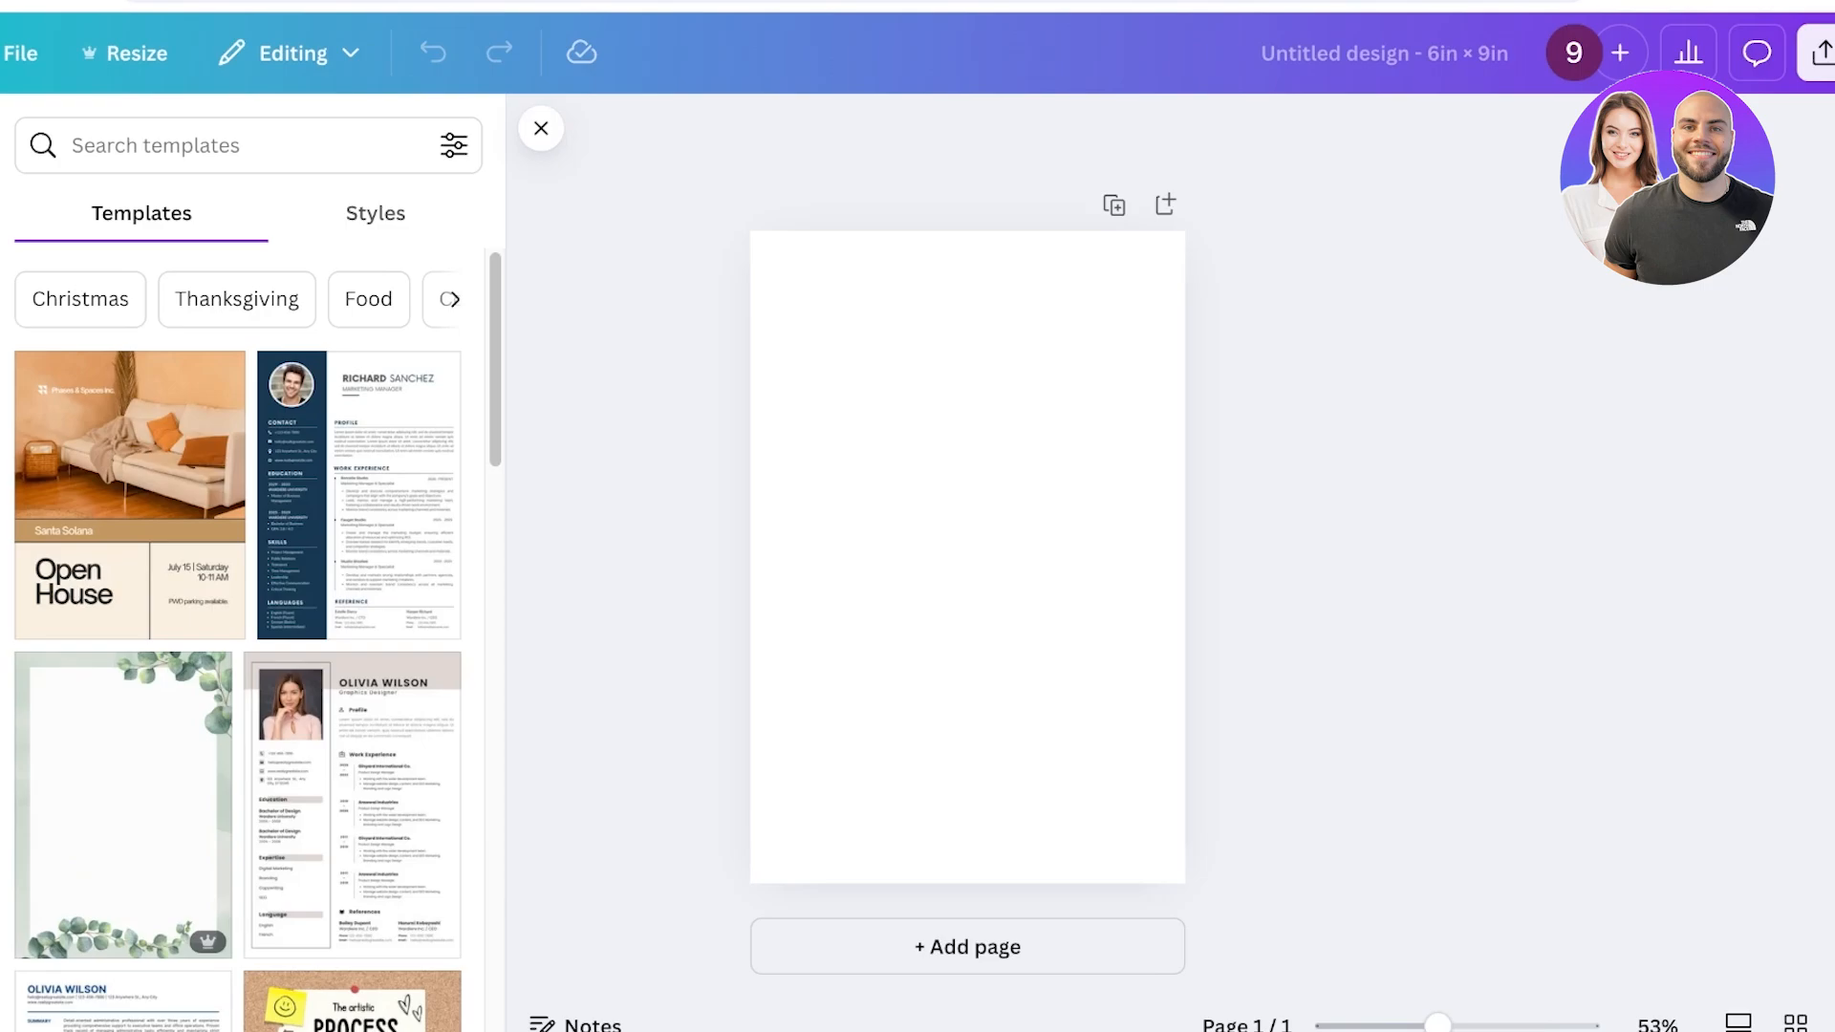
Step: Search the elements for "coloring book" and browse the graphics results
left_click(36, 250)
left_click(211, 146)
type("c")
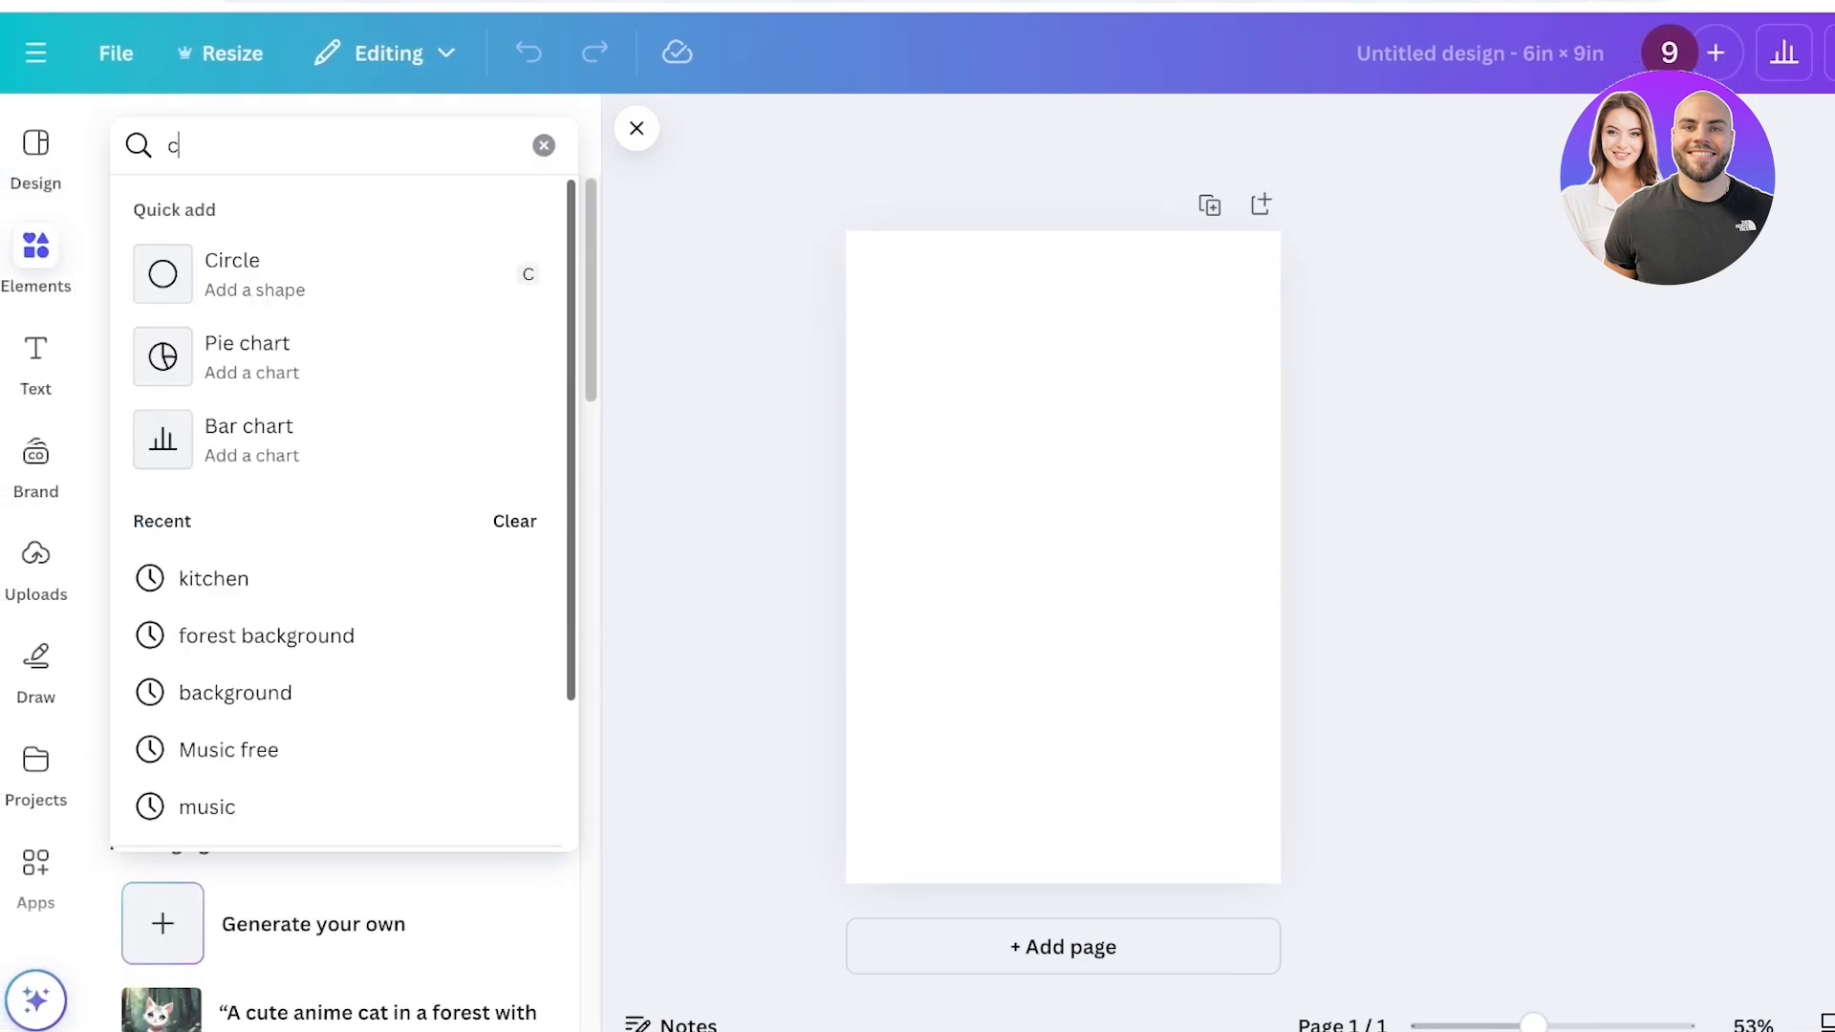
type("oloring book")
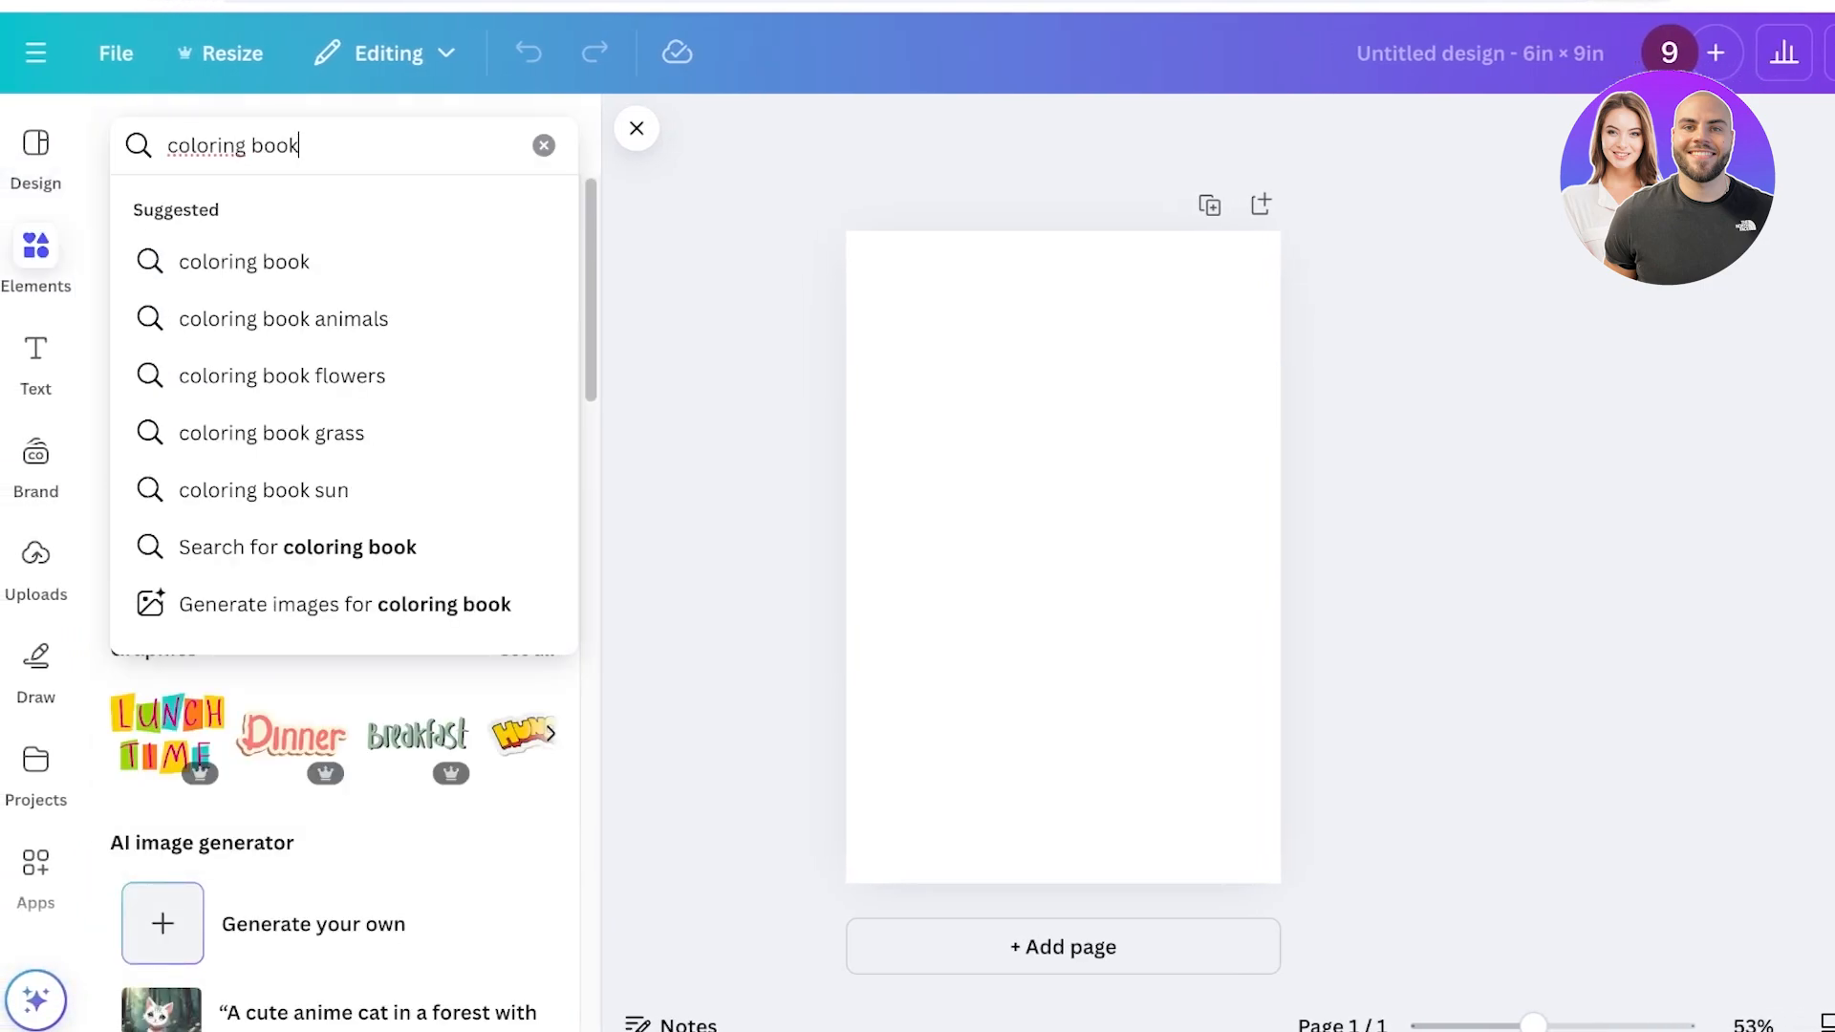
key("Return")
left_click(214, 213)
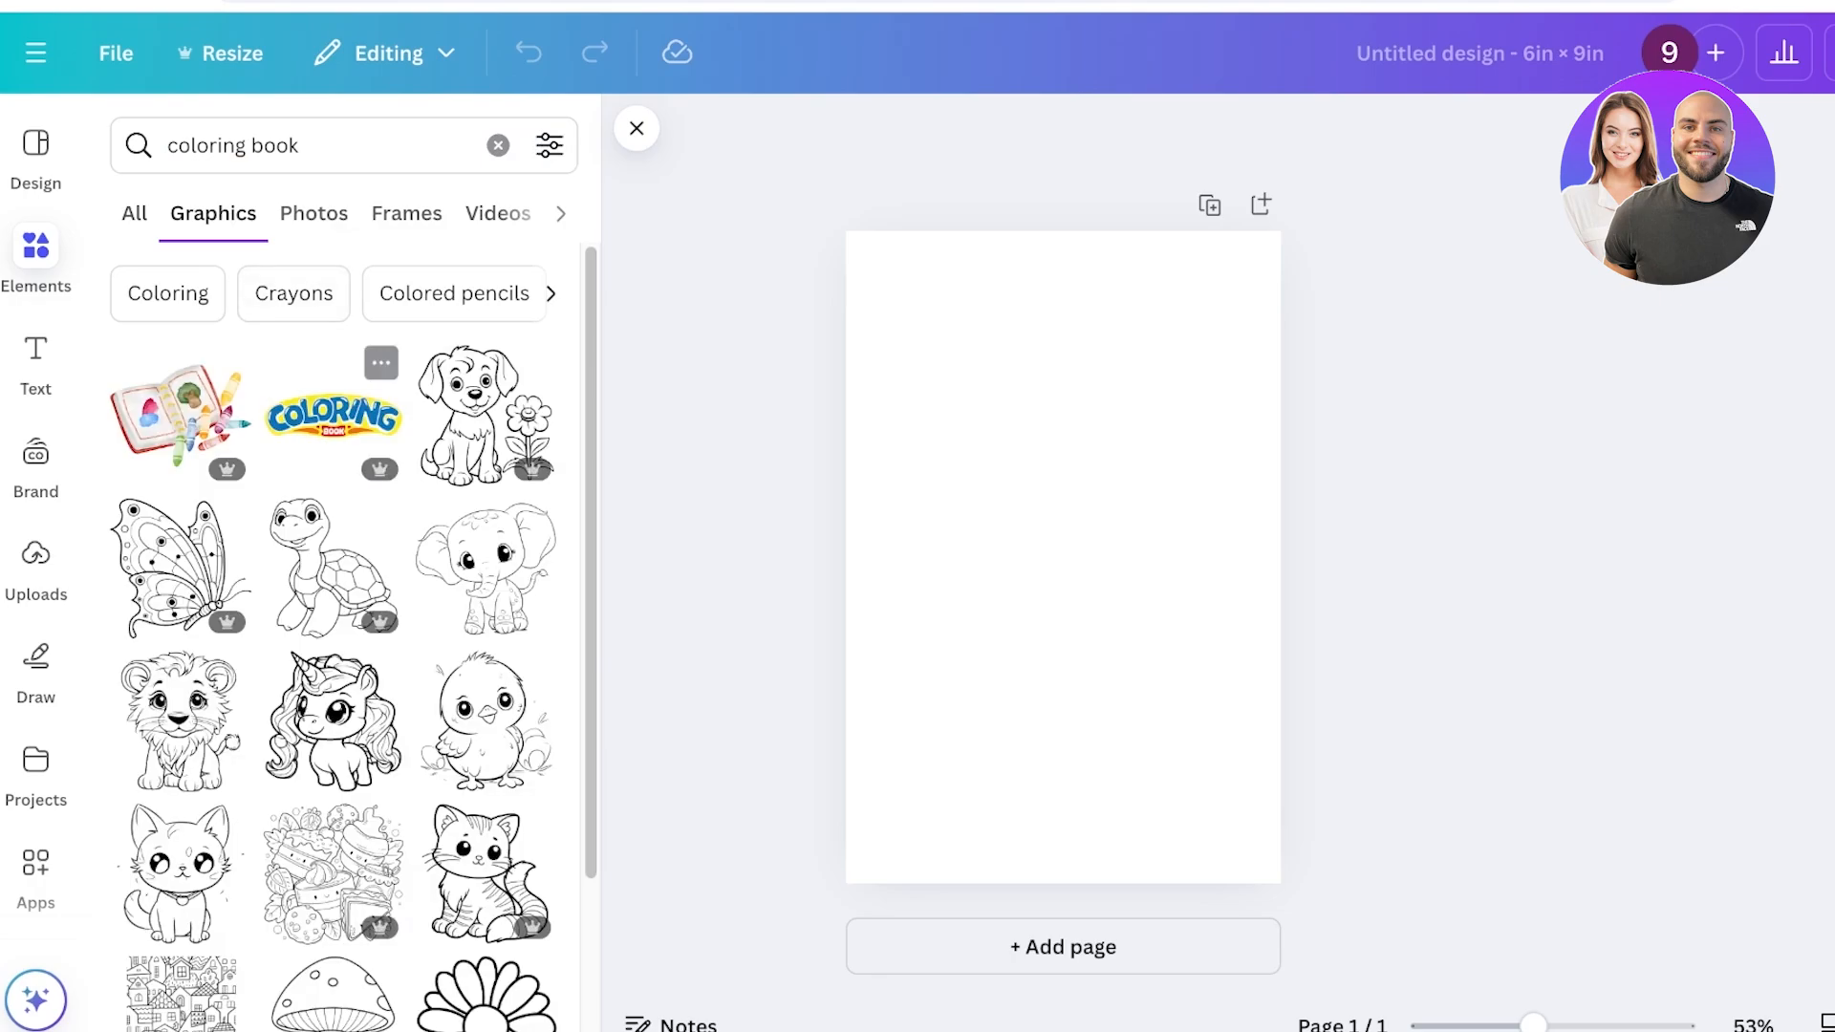
scroll(335, 631, "down", 10)
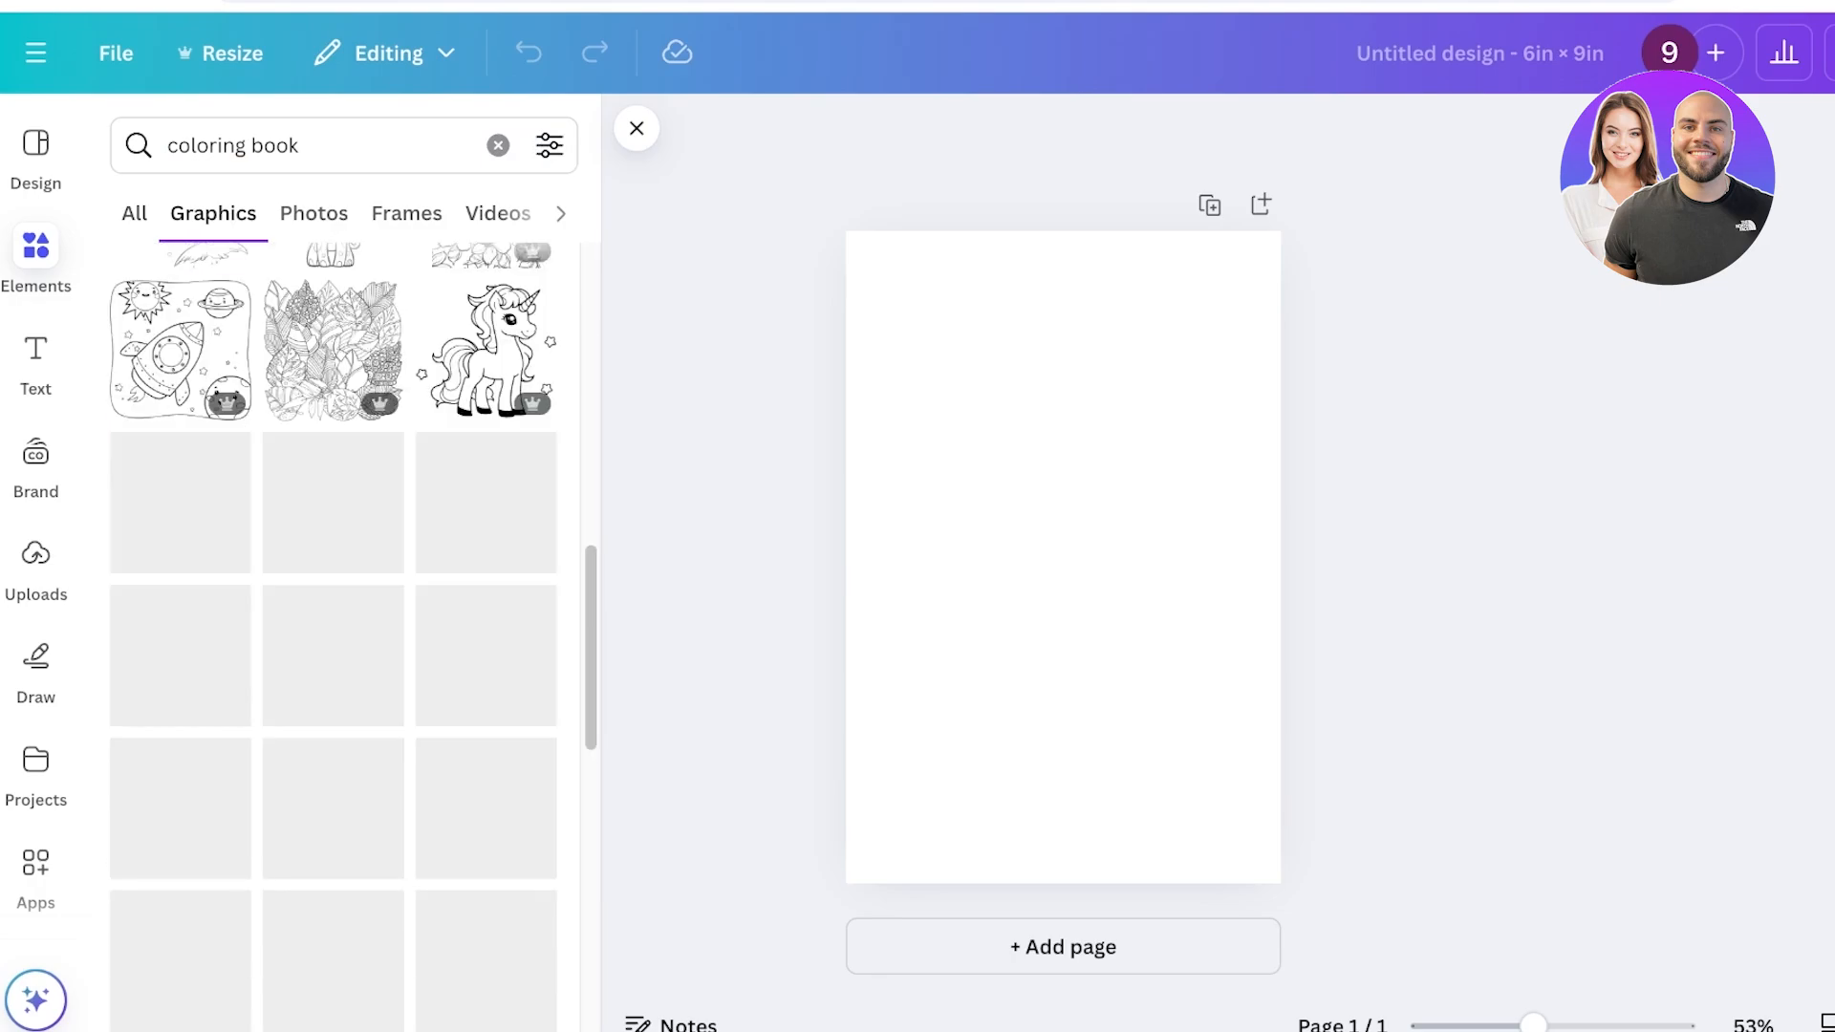
Step: Narrow the graphics search to "coloring book food" and add the sprinkled donut outline to the page
left_click(310, 145)
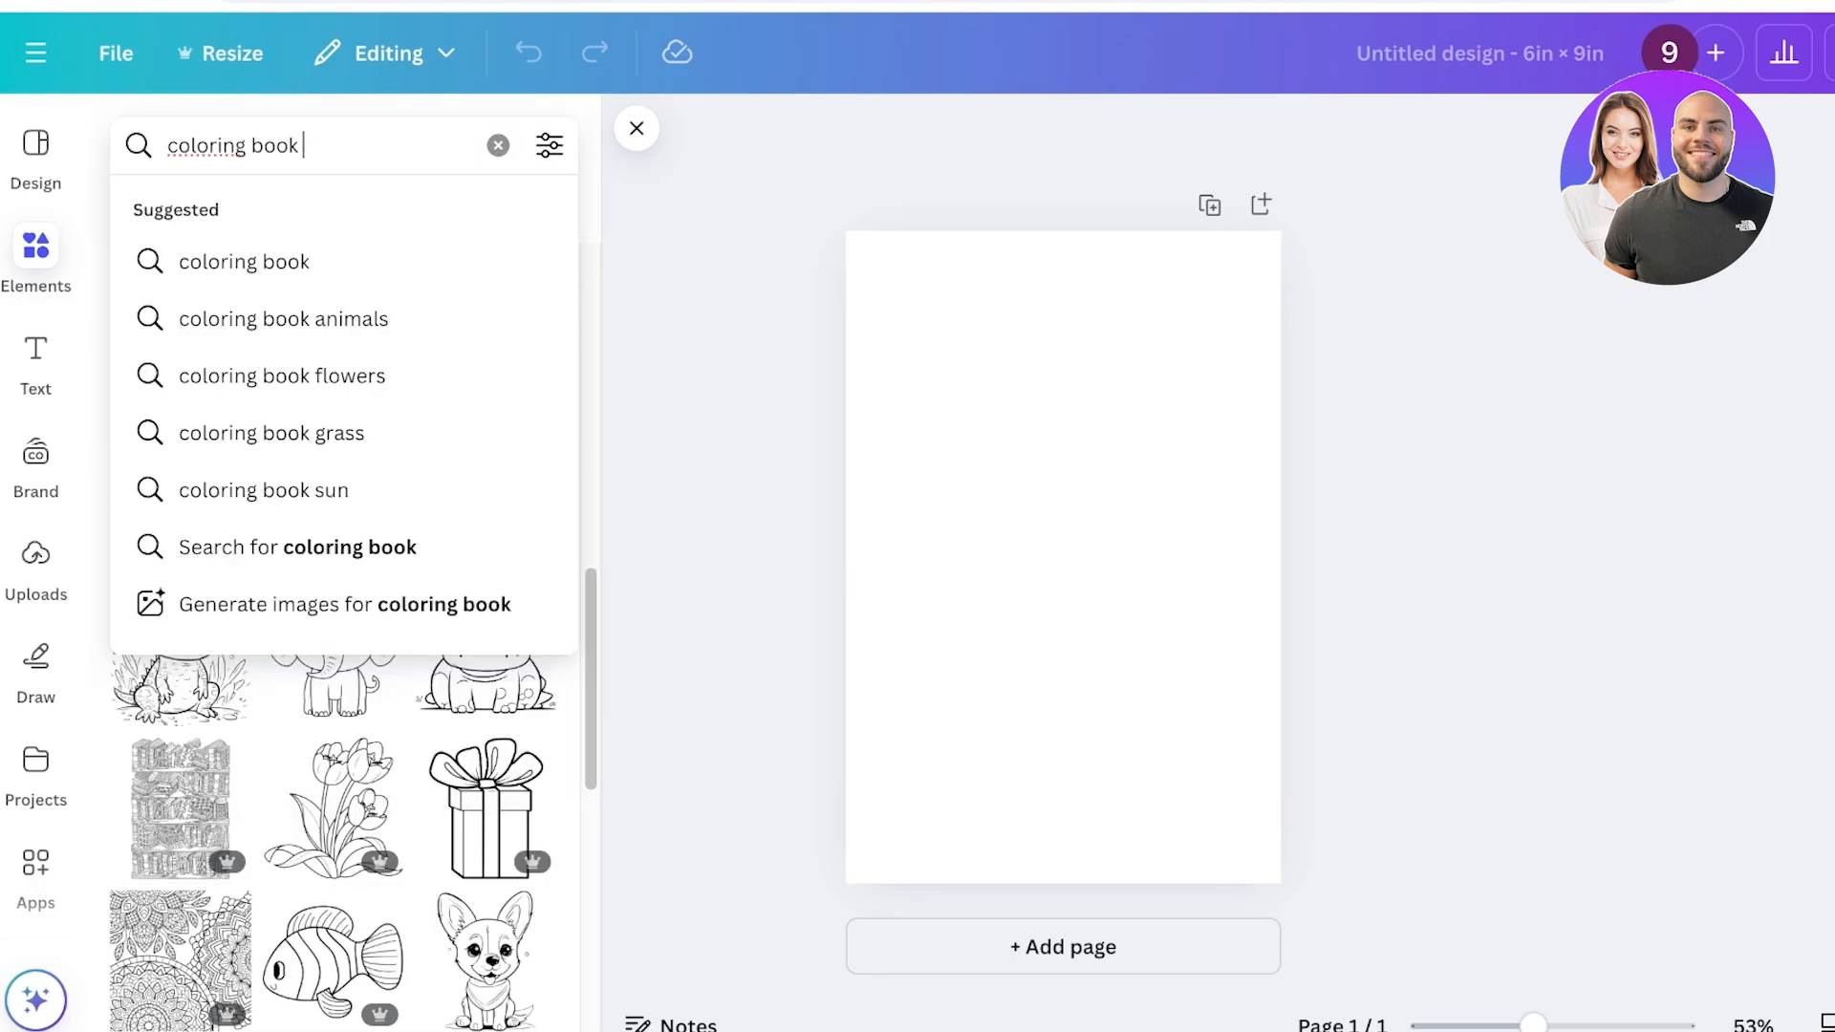
type("food")
key("Return")
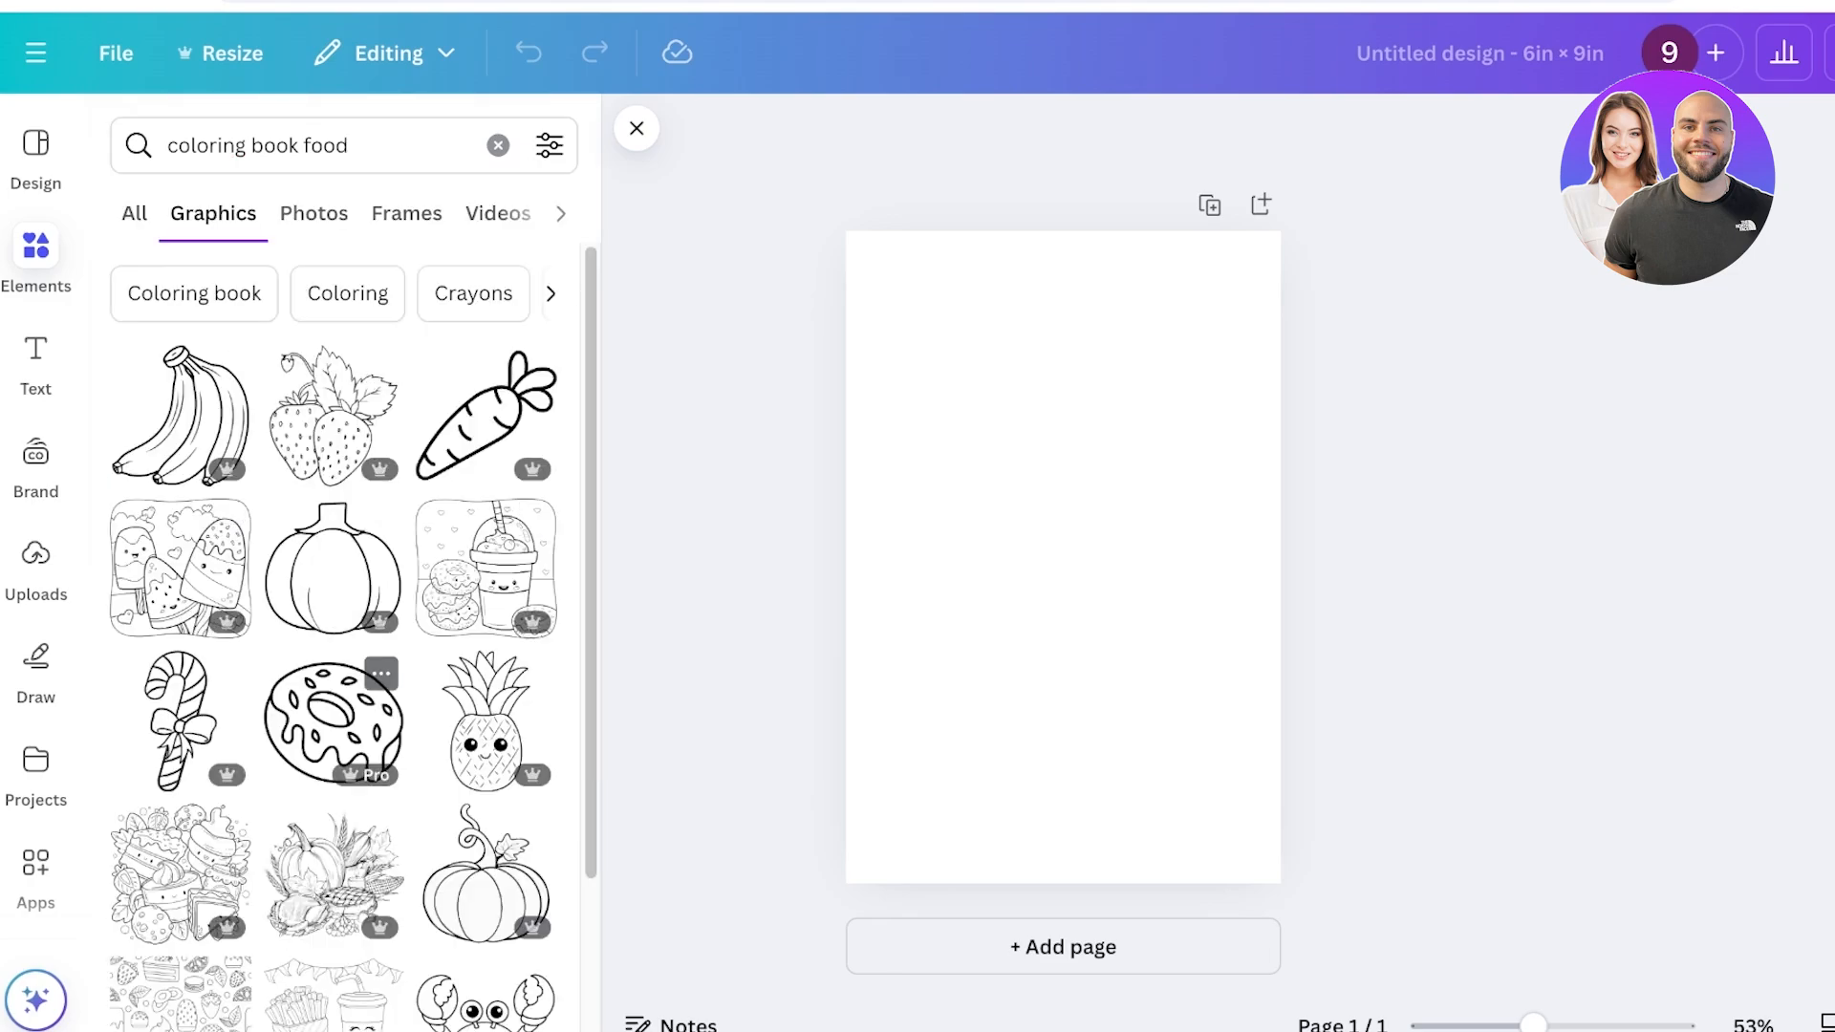
left_click(334, 723)
Step: Enlarge the donut to about two thirds of the page width and centre it horizontally in the page's upper half
left_click_drag(1063, 557, 1039, 430)
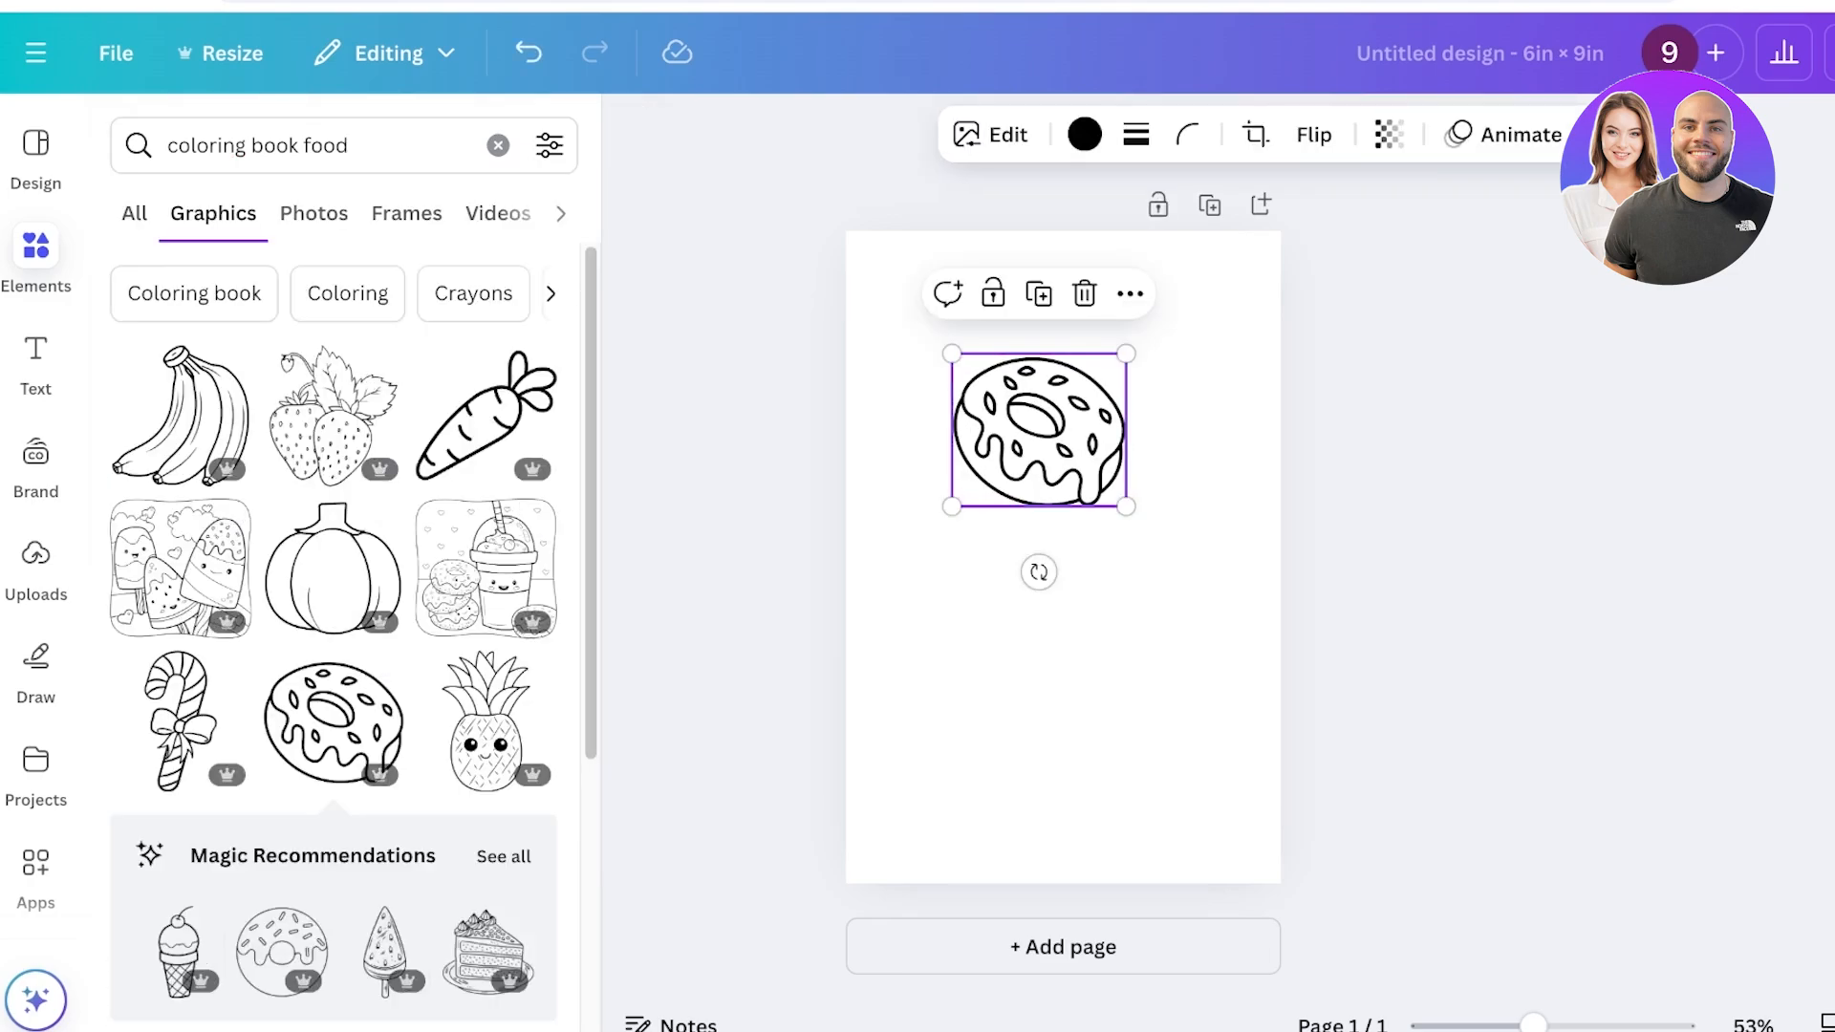
left_click_drag(1126, 506, 1237, 602)
left_click_drag(1093, 477, 1063, 444)
key("Escape")
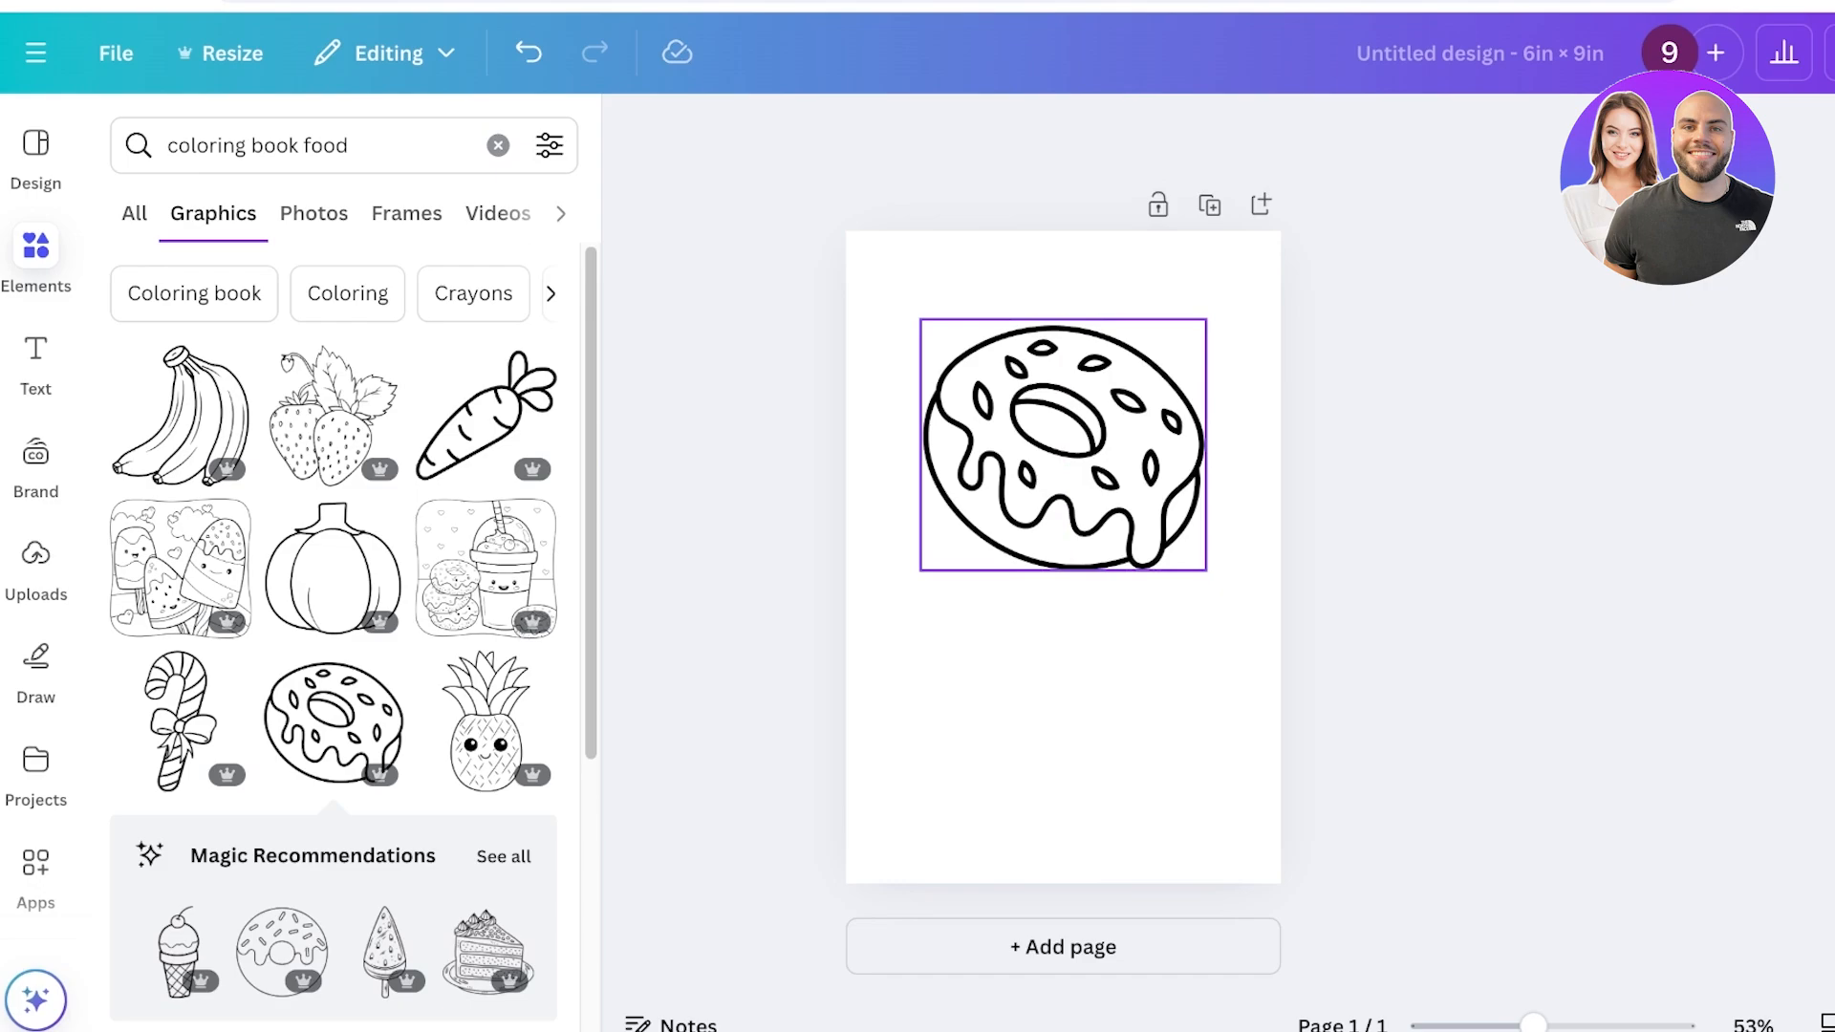
left_click(1063, 445)
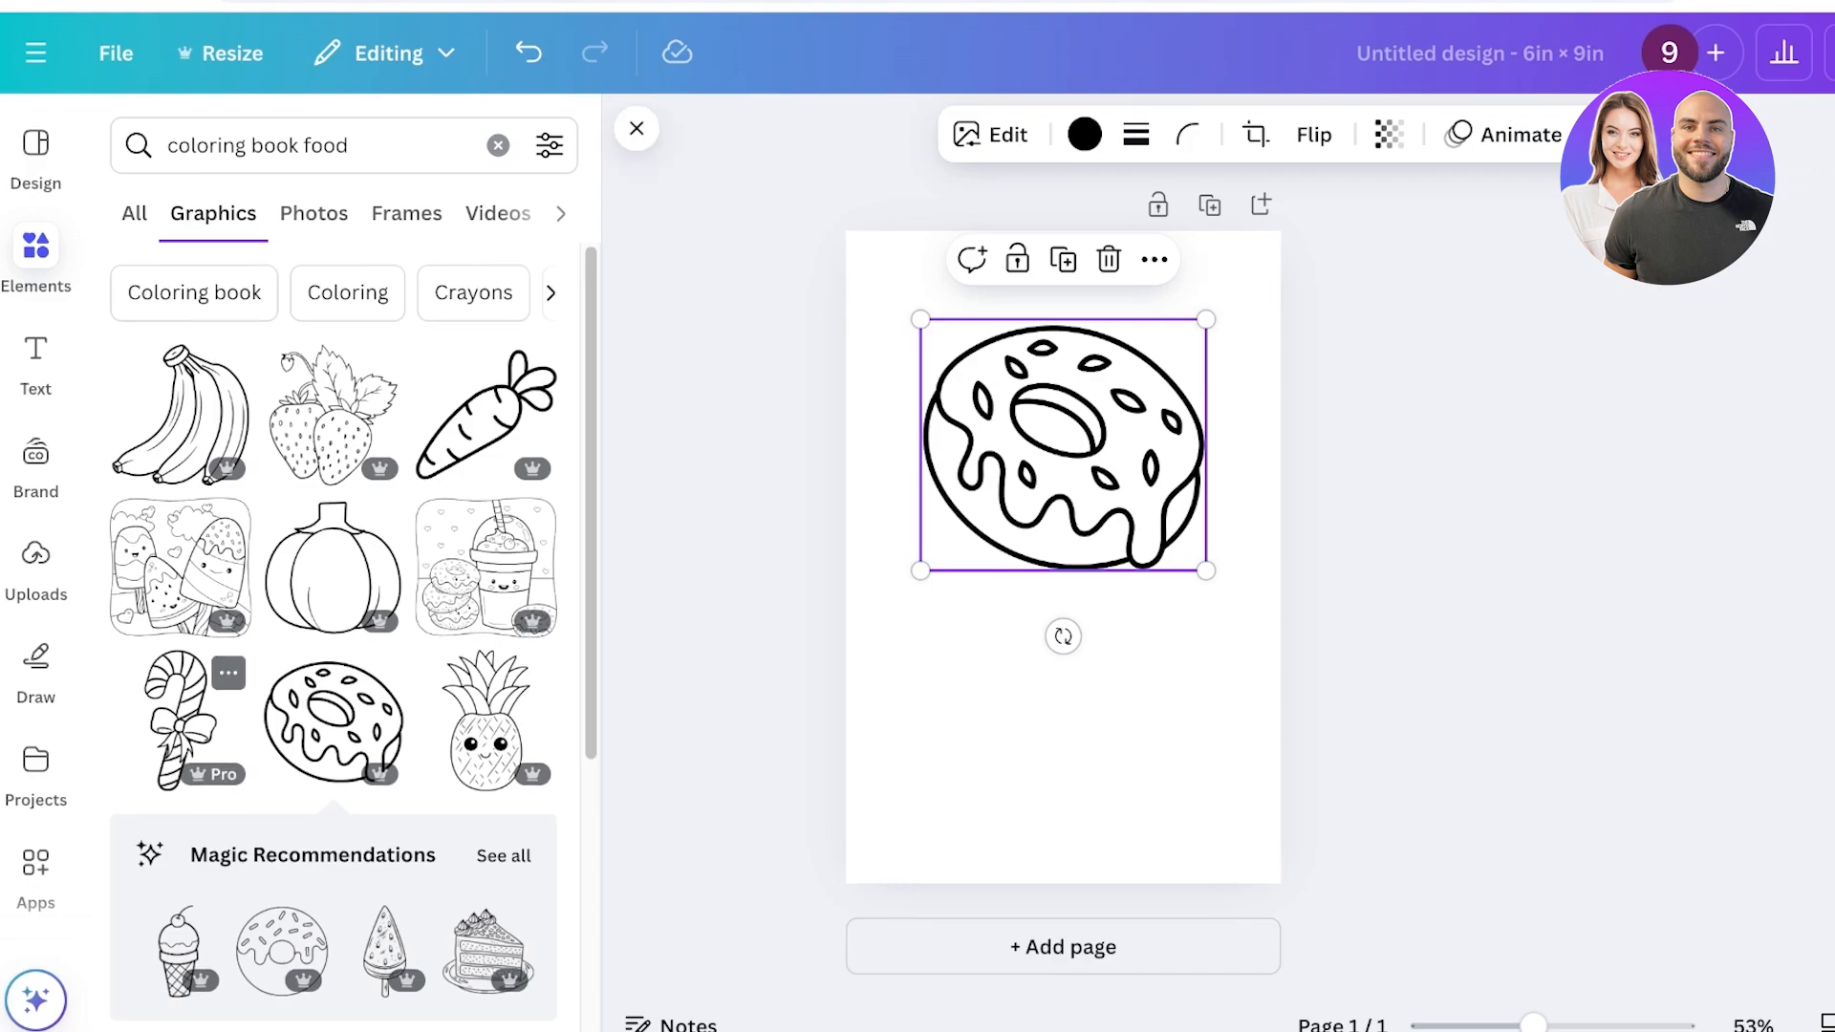
scroll(182, 727, "down", 7)
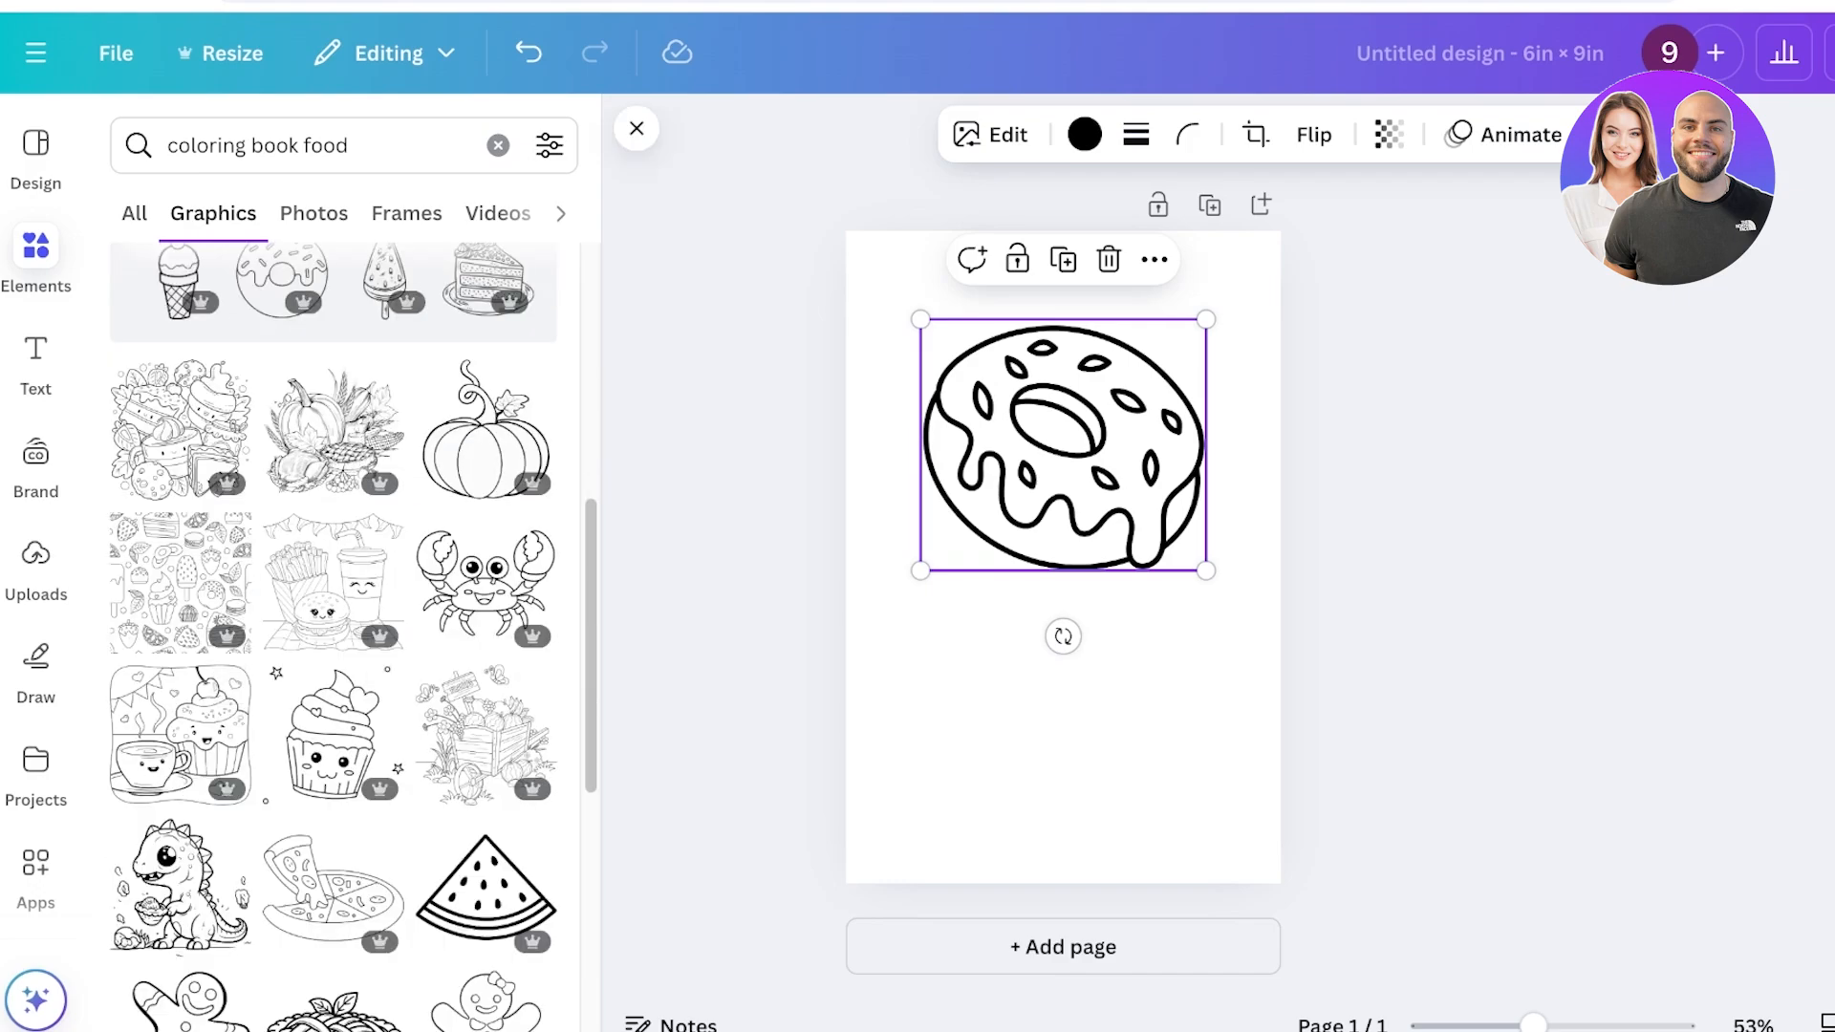
Step: Add the heading "DONUT" directly below the donut drawing
left_click(36, 361)
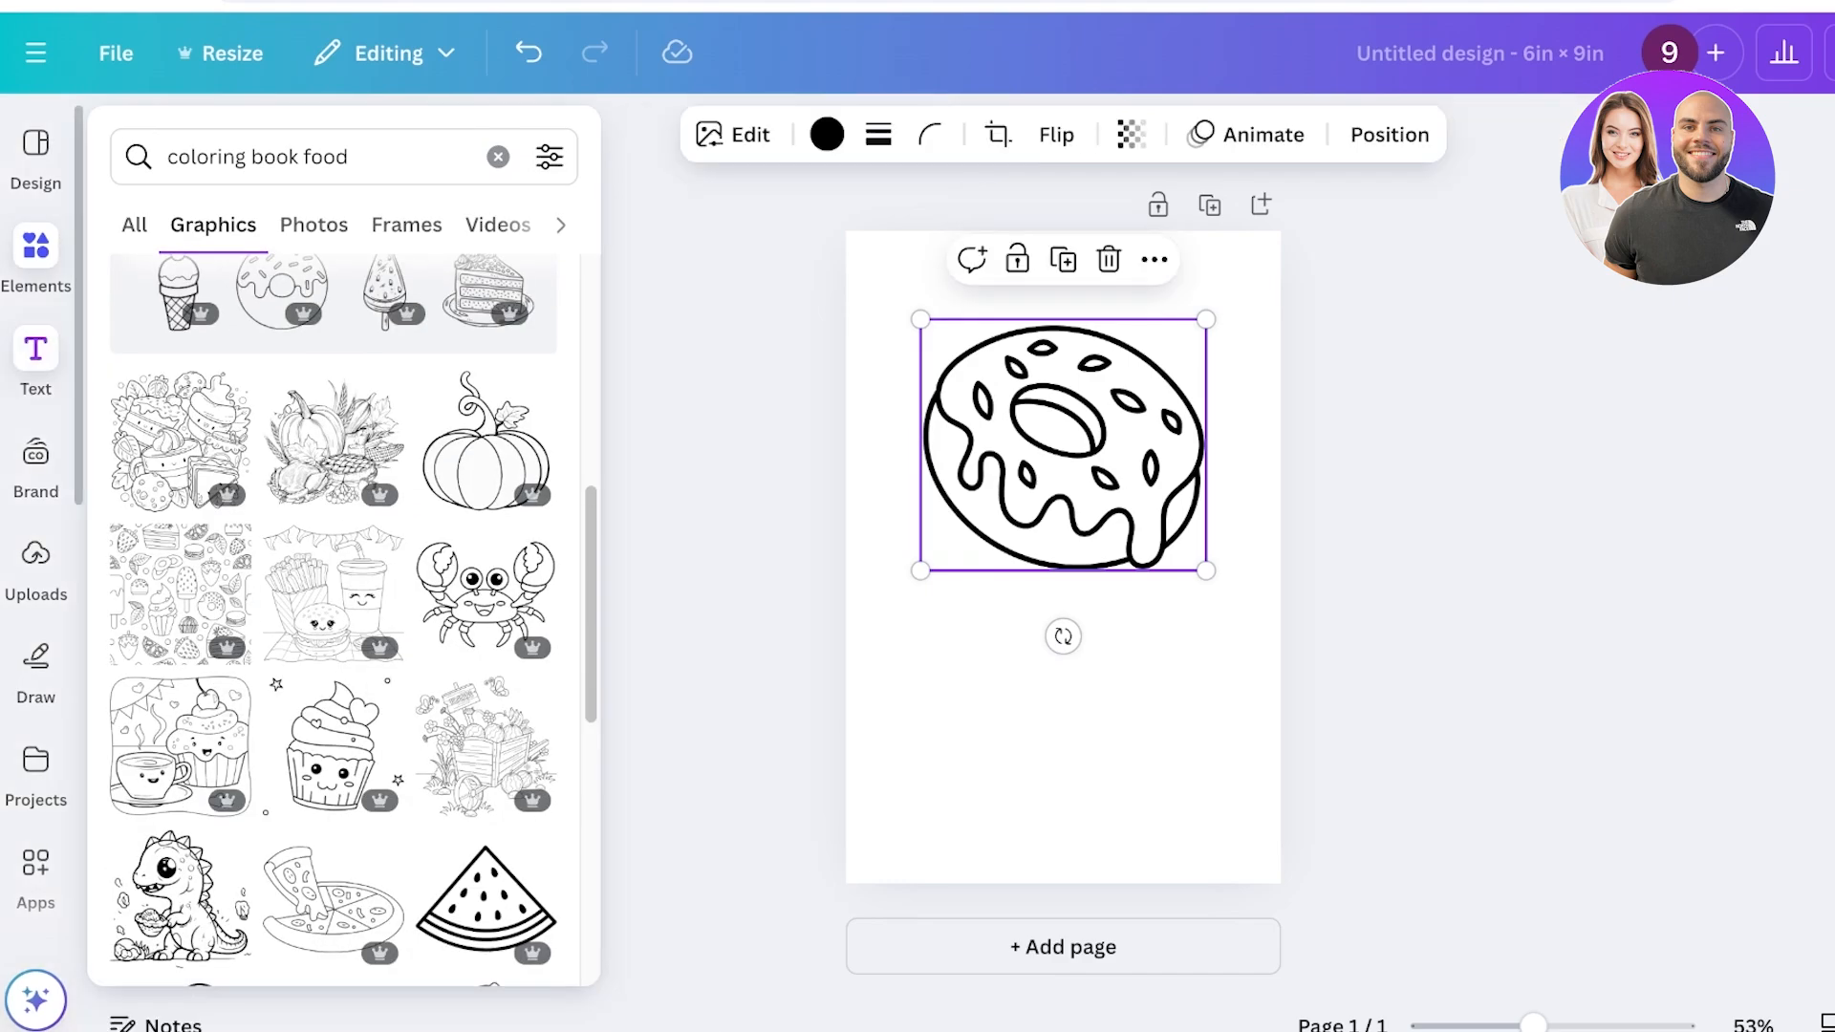
left_click(271, 566)
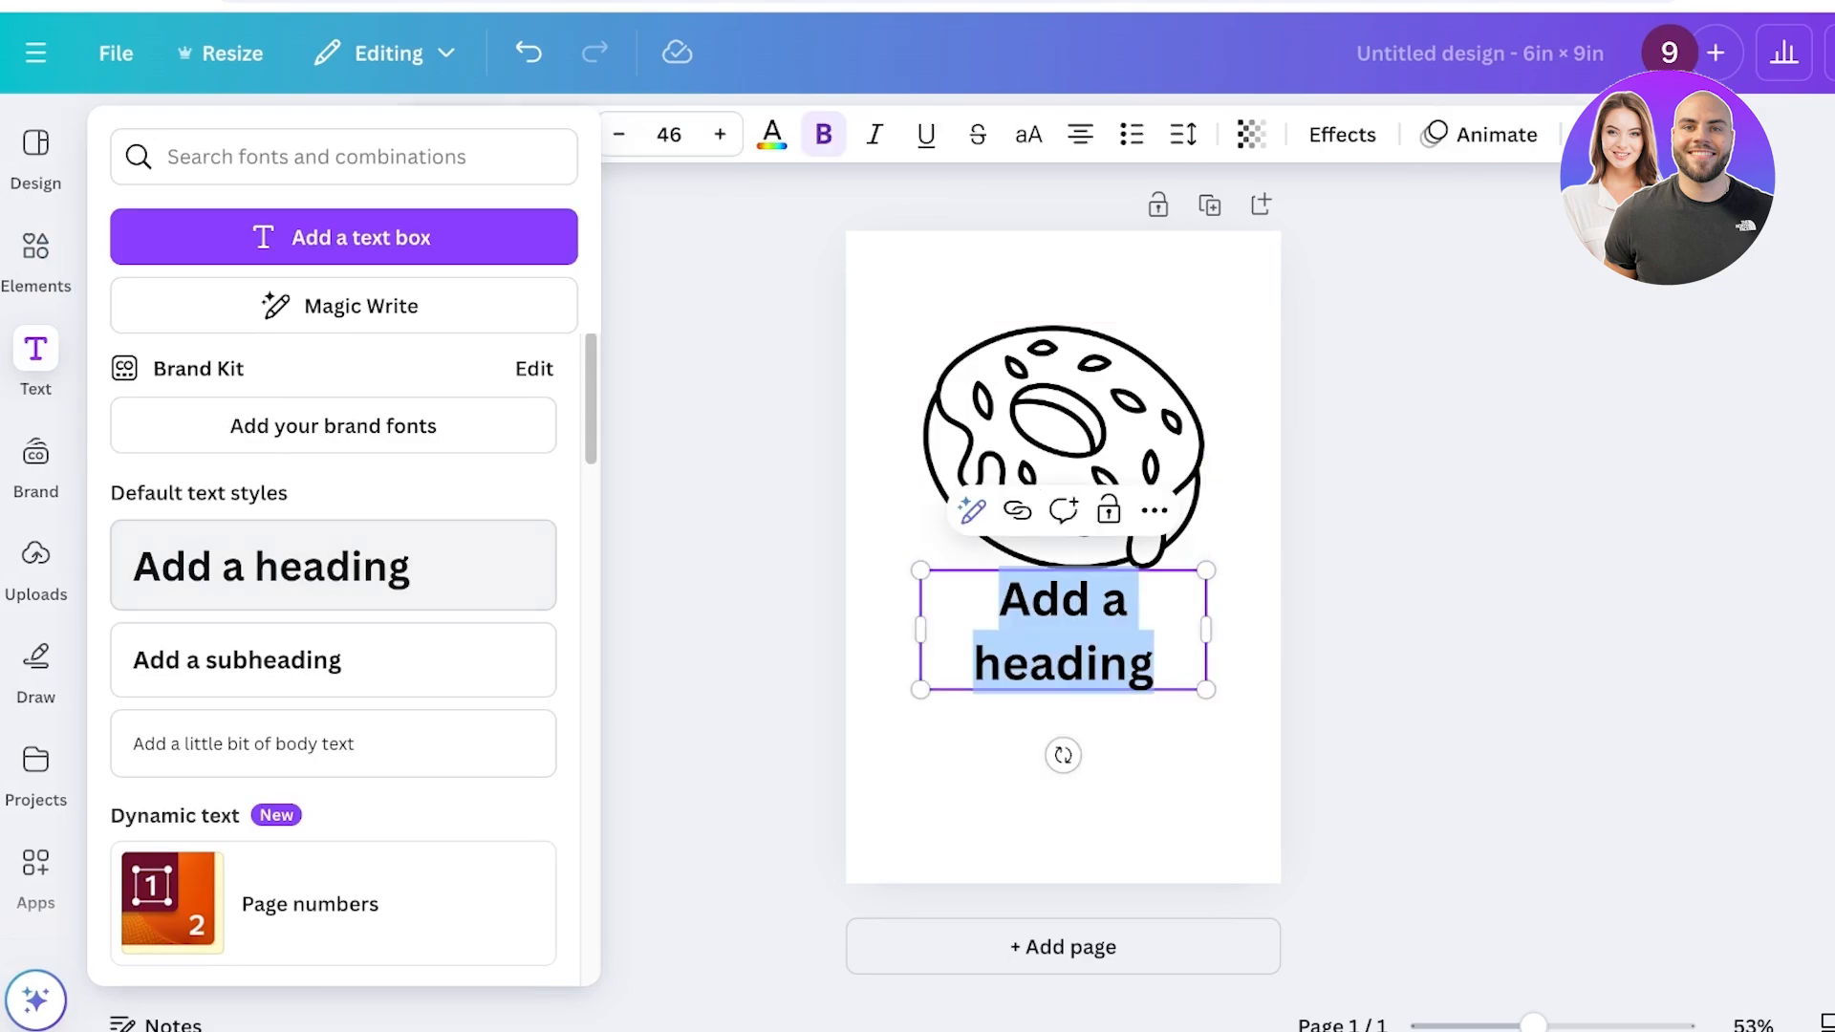
key("BackSpace")
type("DON")
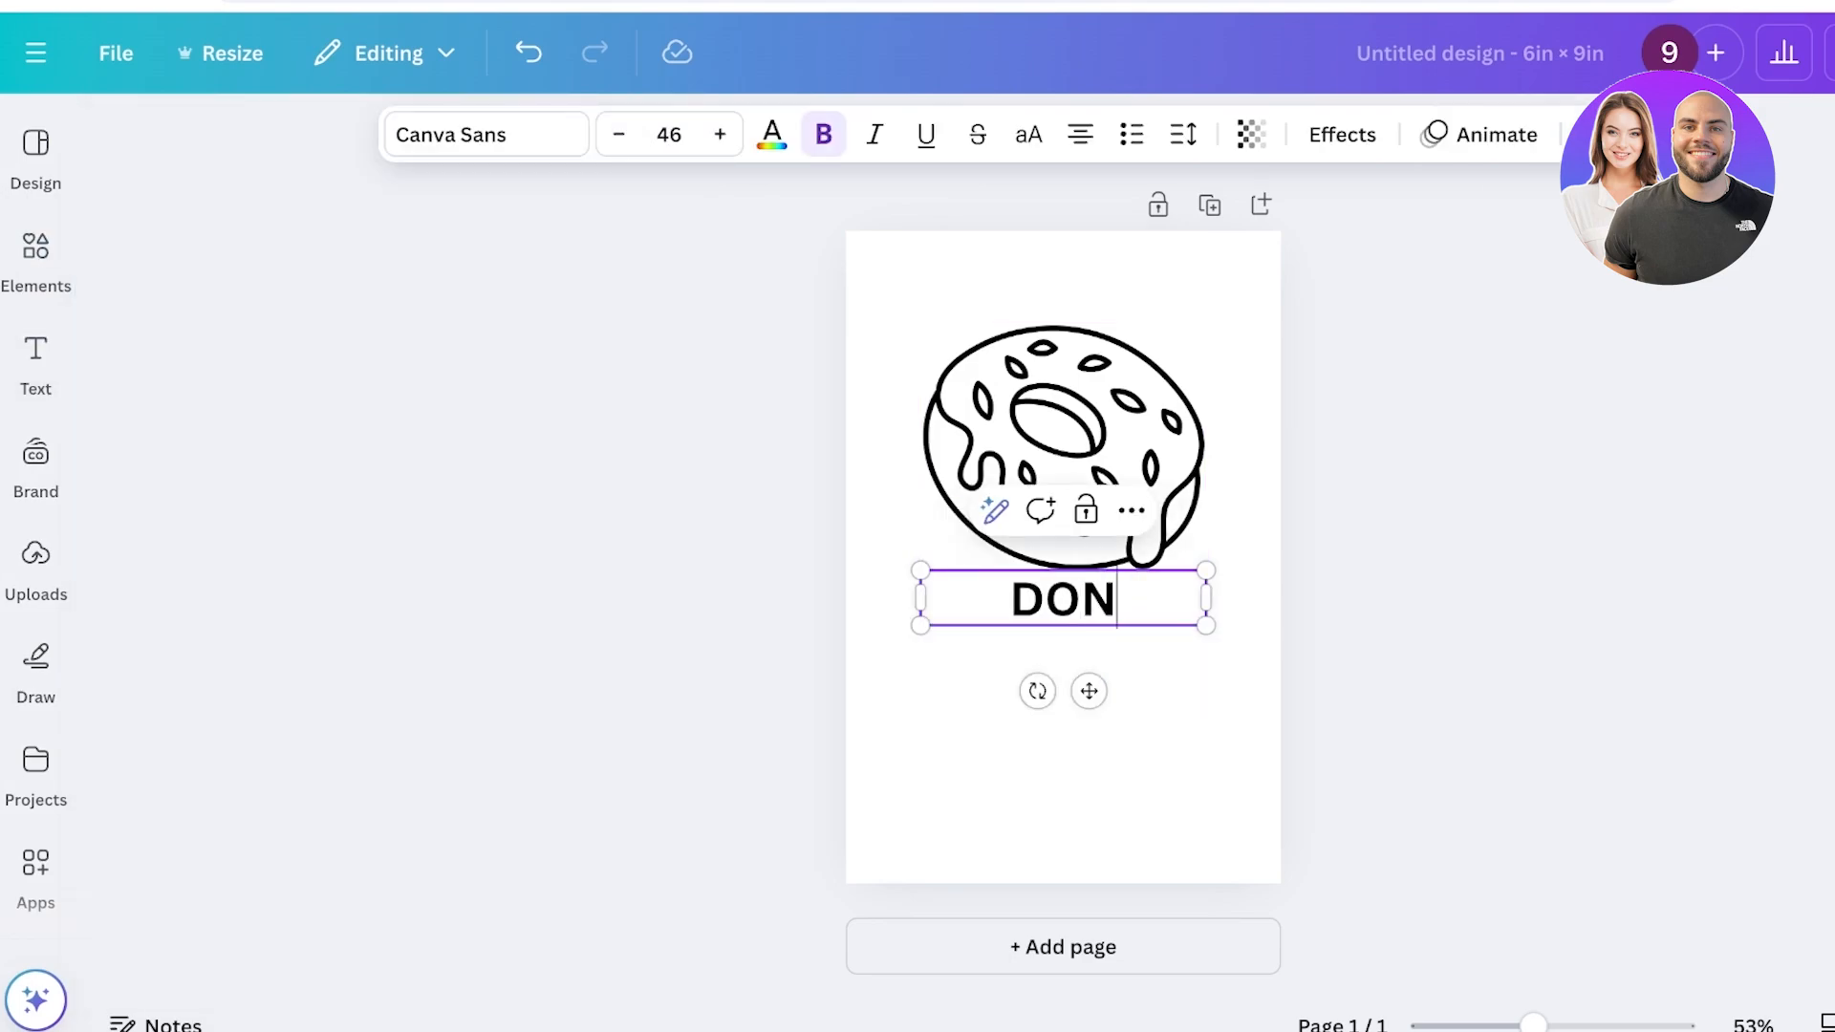
type("UT")
left_click(1386, 497)
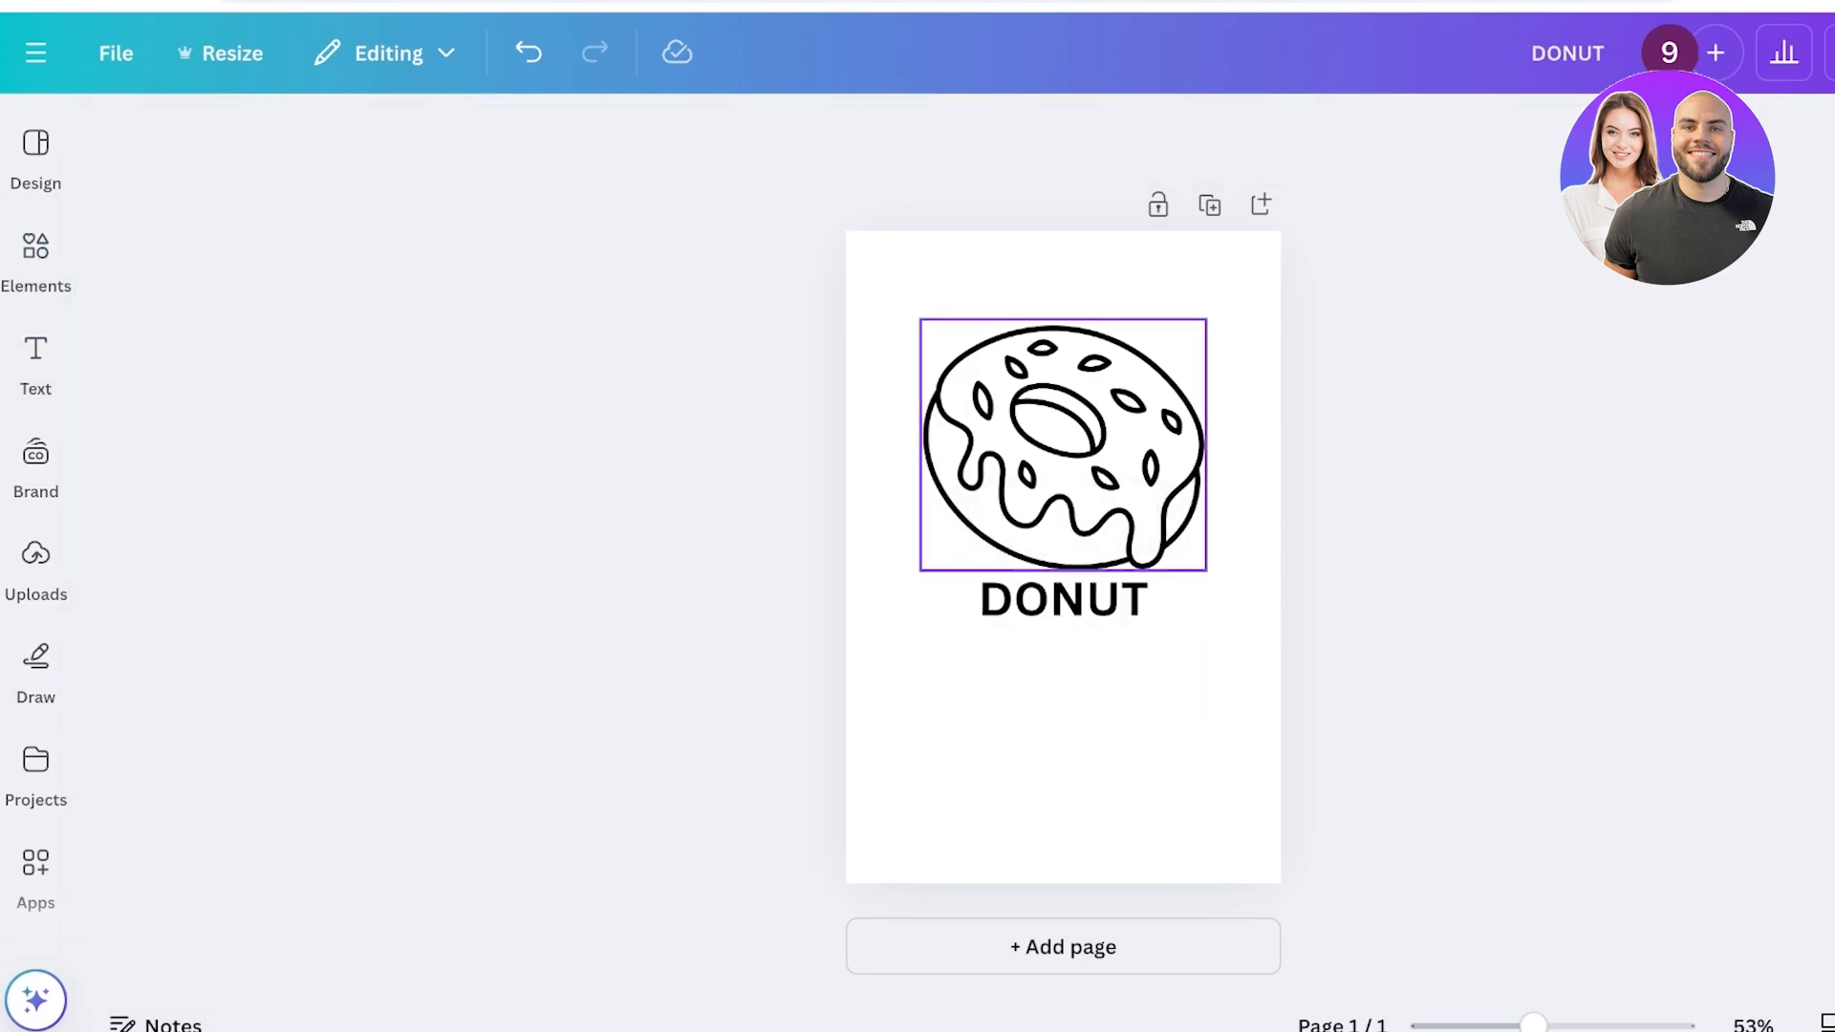
Step: Try fonts such as Gagalin, Norwester, Magnolia Script, Futura Black and Knockout Cruiserweight on the DONUT heading
left_click(1063, 599)
left_click(487, 134)
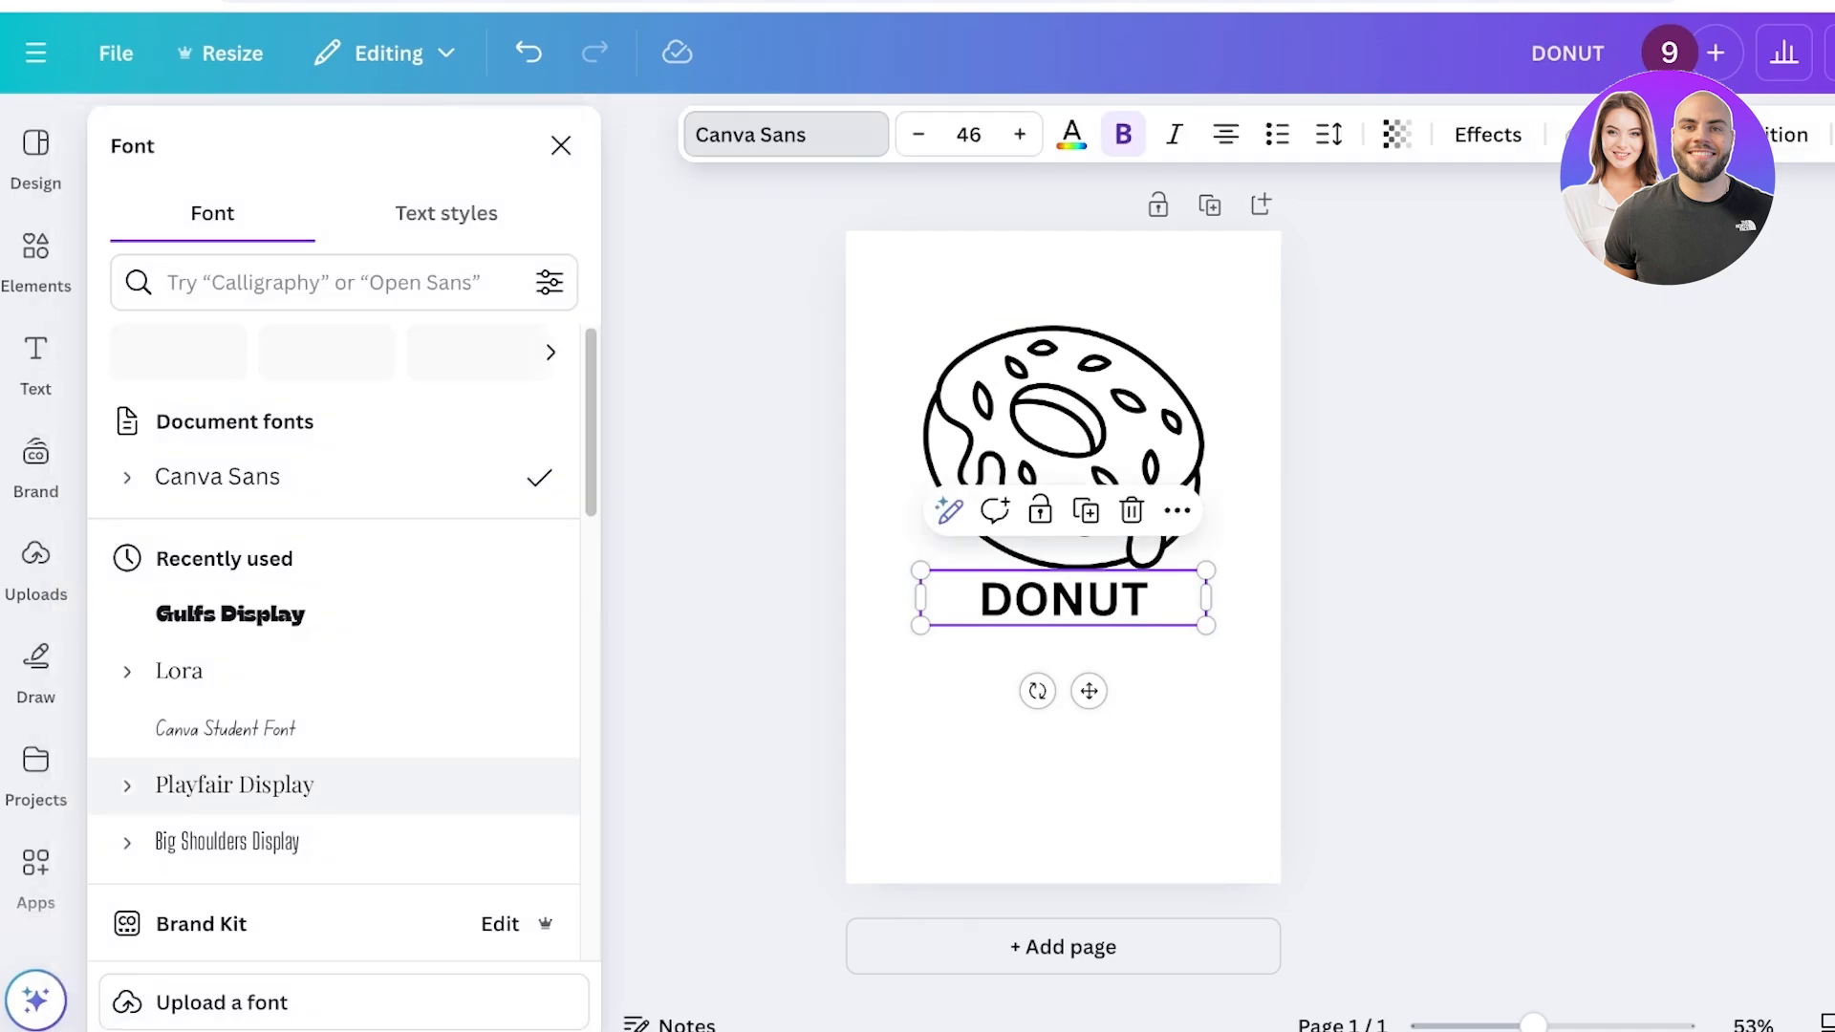
scroll(334, 573, "down", 5)
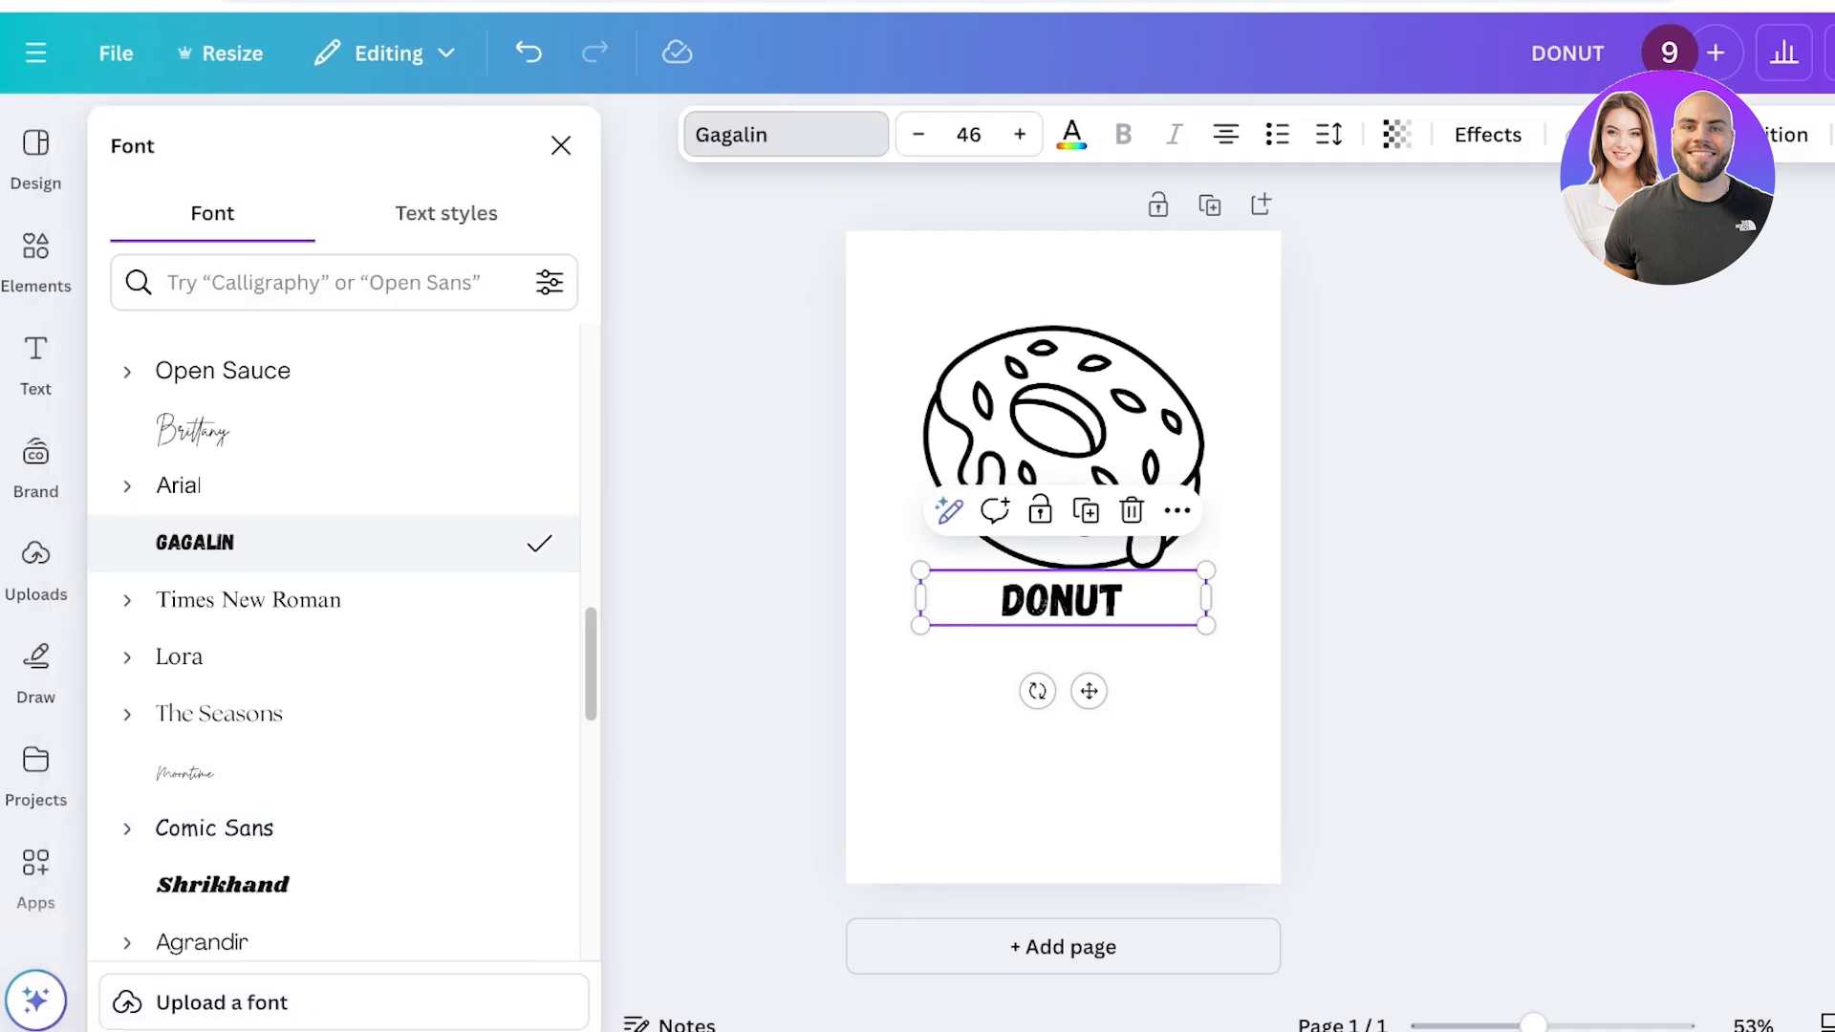
scroll(335, 542, "down", 5)
left_click(234, 610)
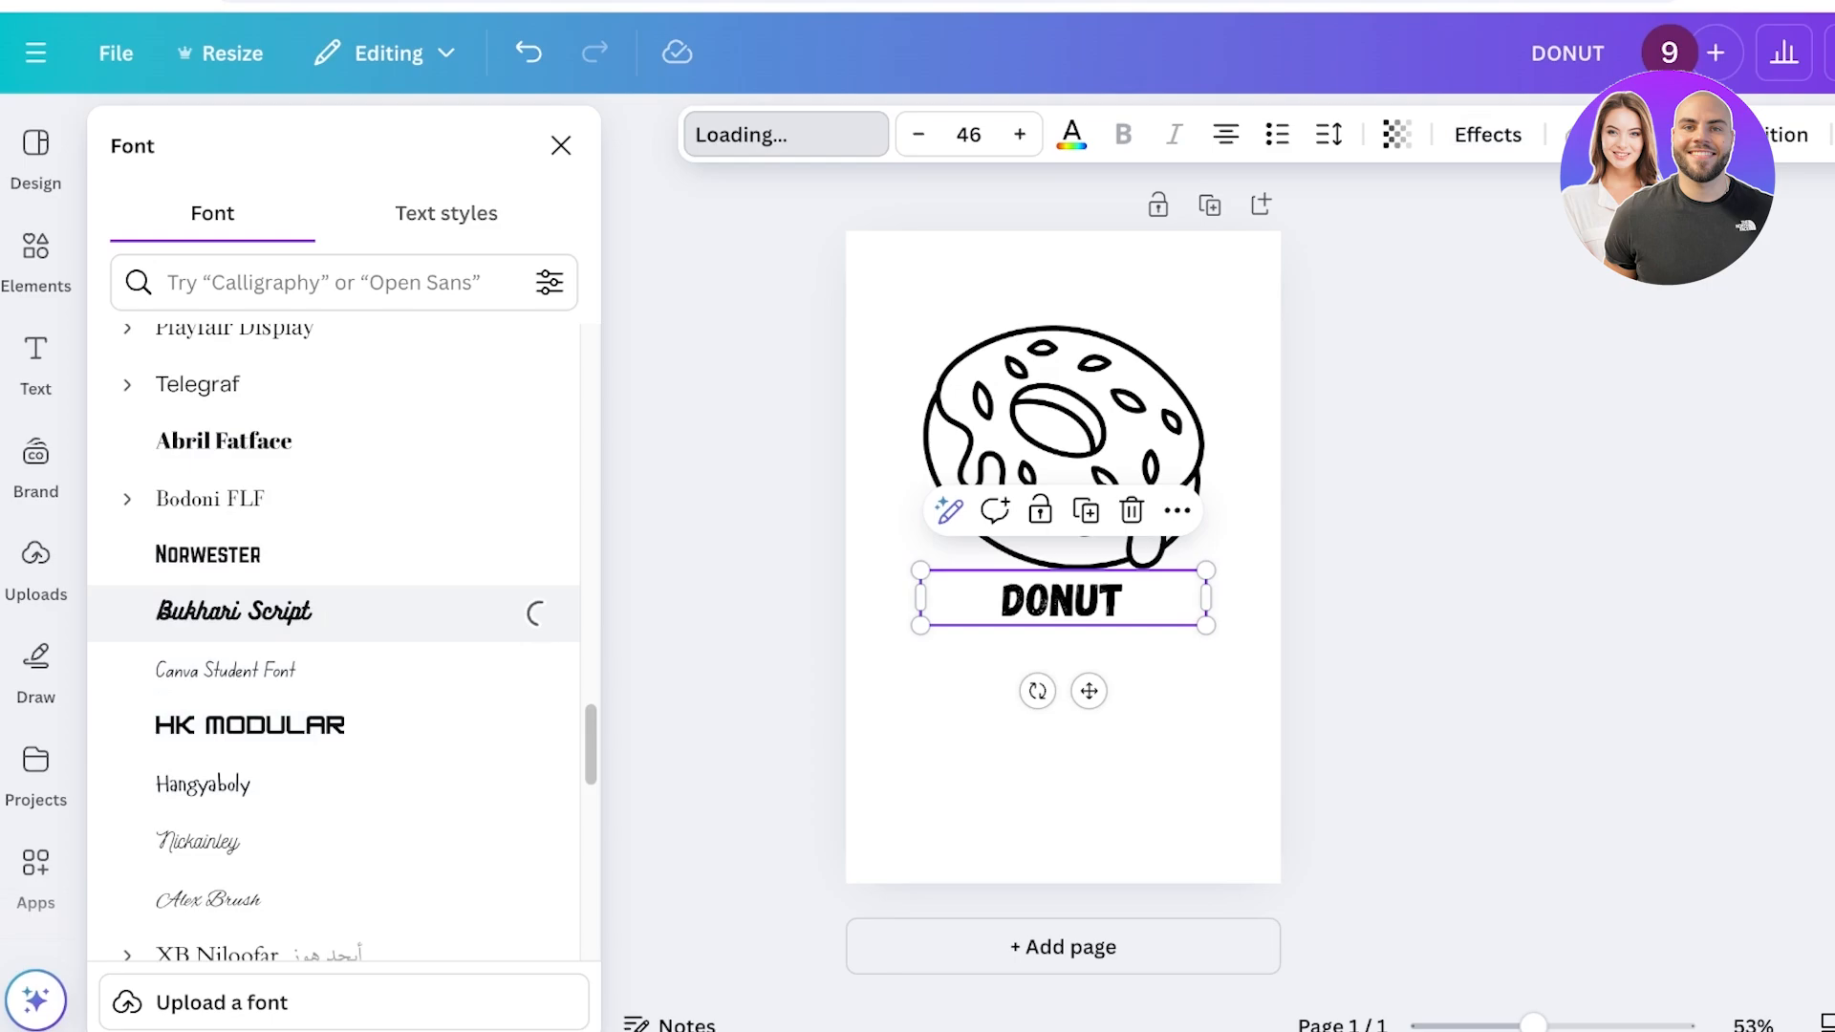
left_click(207, 555)
scroll(335, 708, "down", 1)
scroll(334, 708, "down", 3)
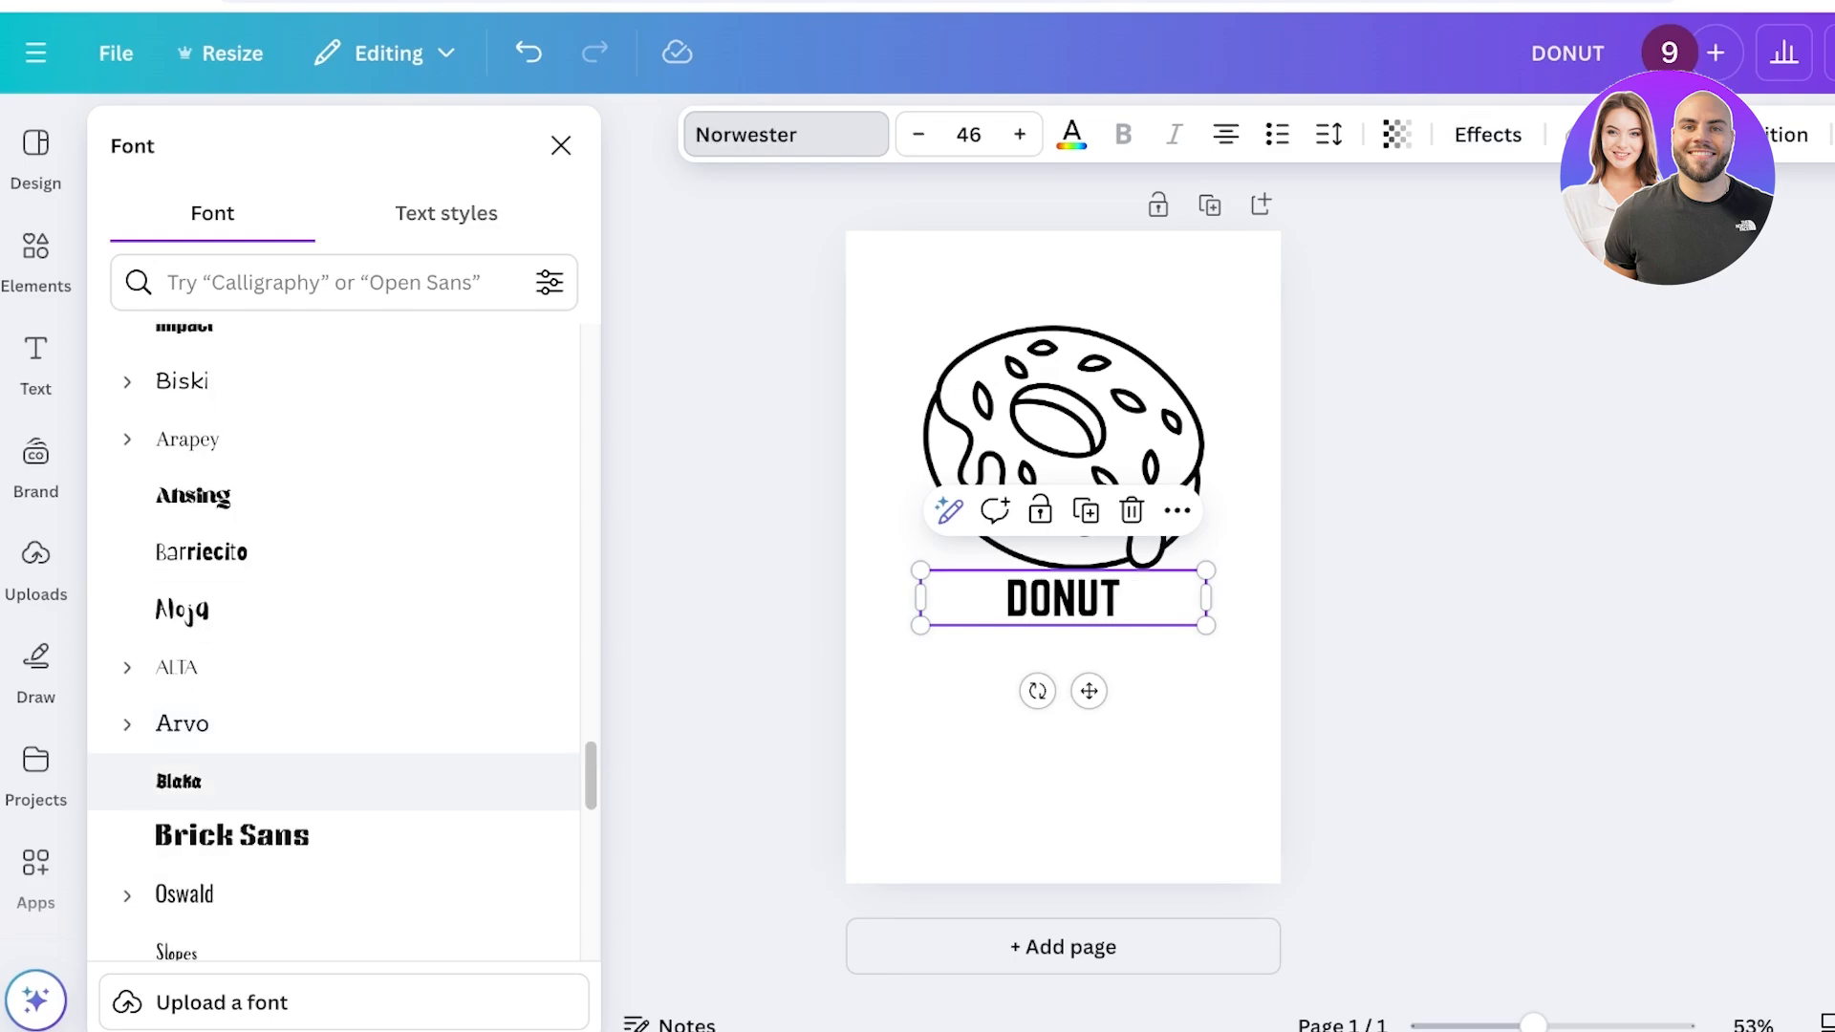
left_click(239, 844)
scroll(335, 828, "down", 5)
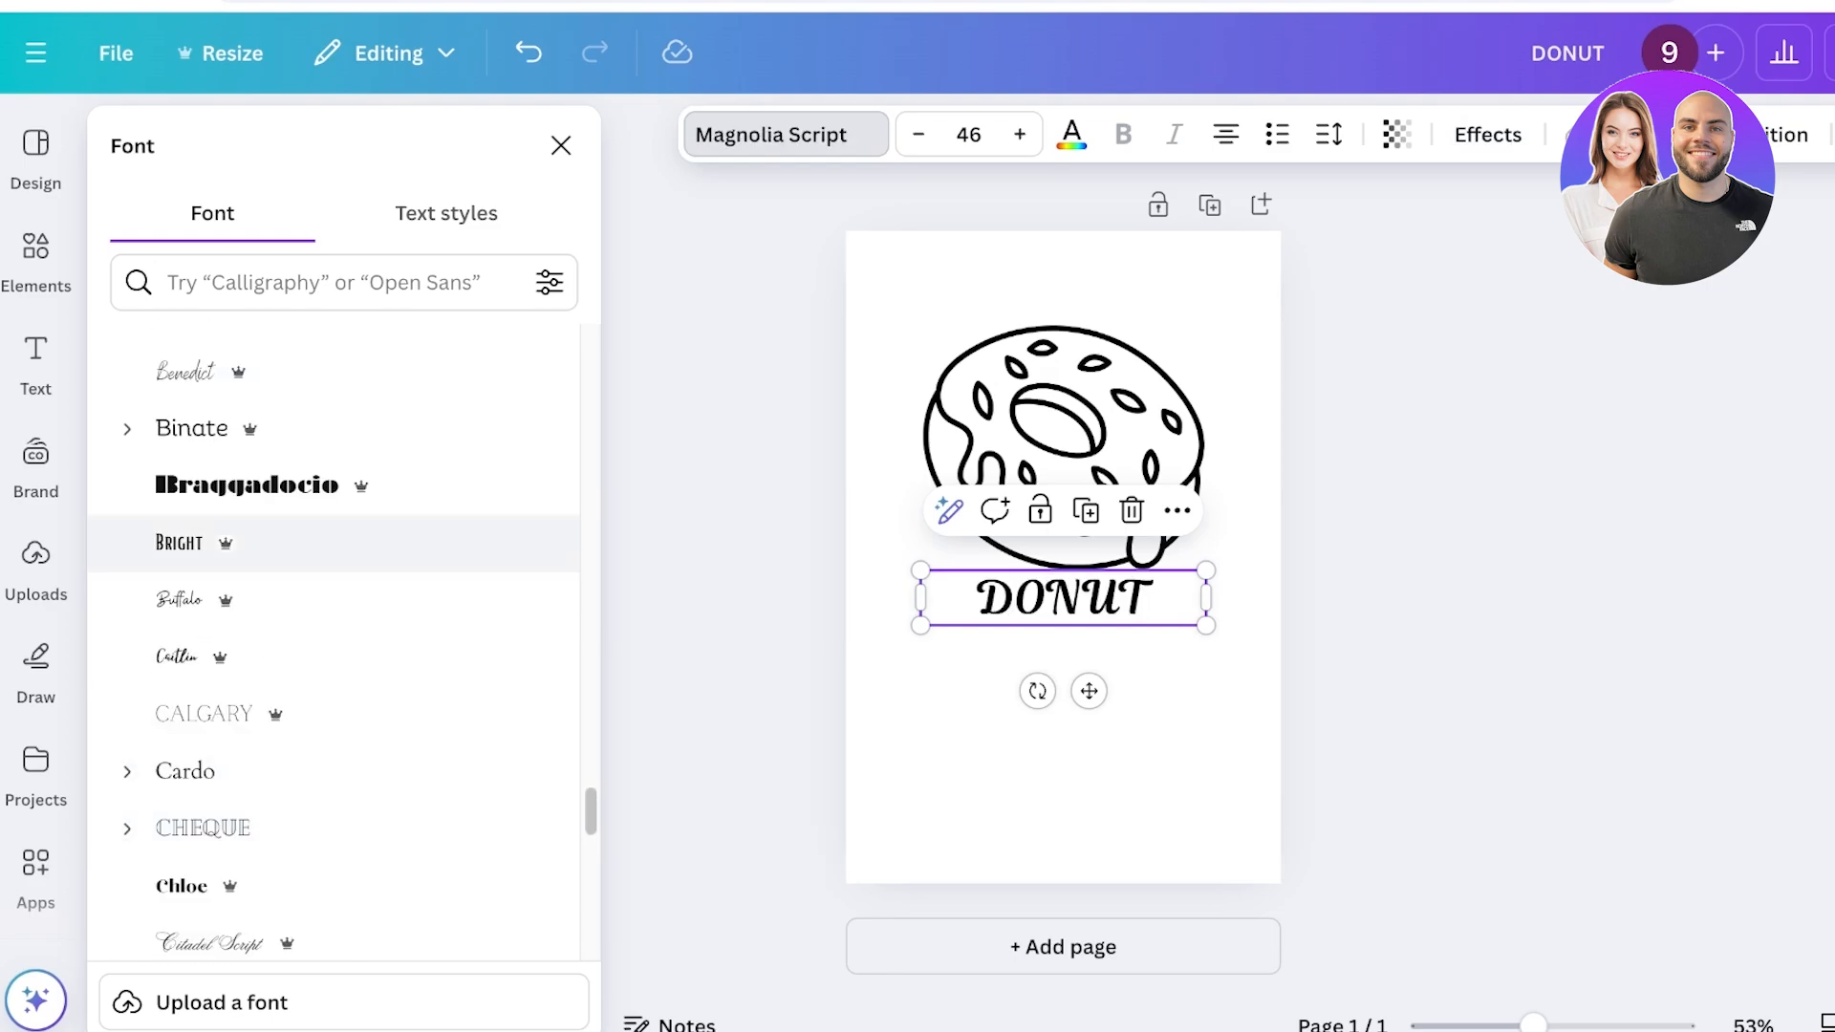
left_click(246, 484)
scroll(249, 557, "down", 5)
left_click(220, 727)
scroll(220, 717, "down", 6)
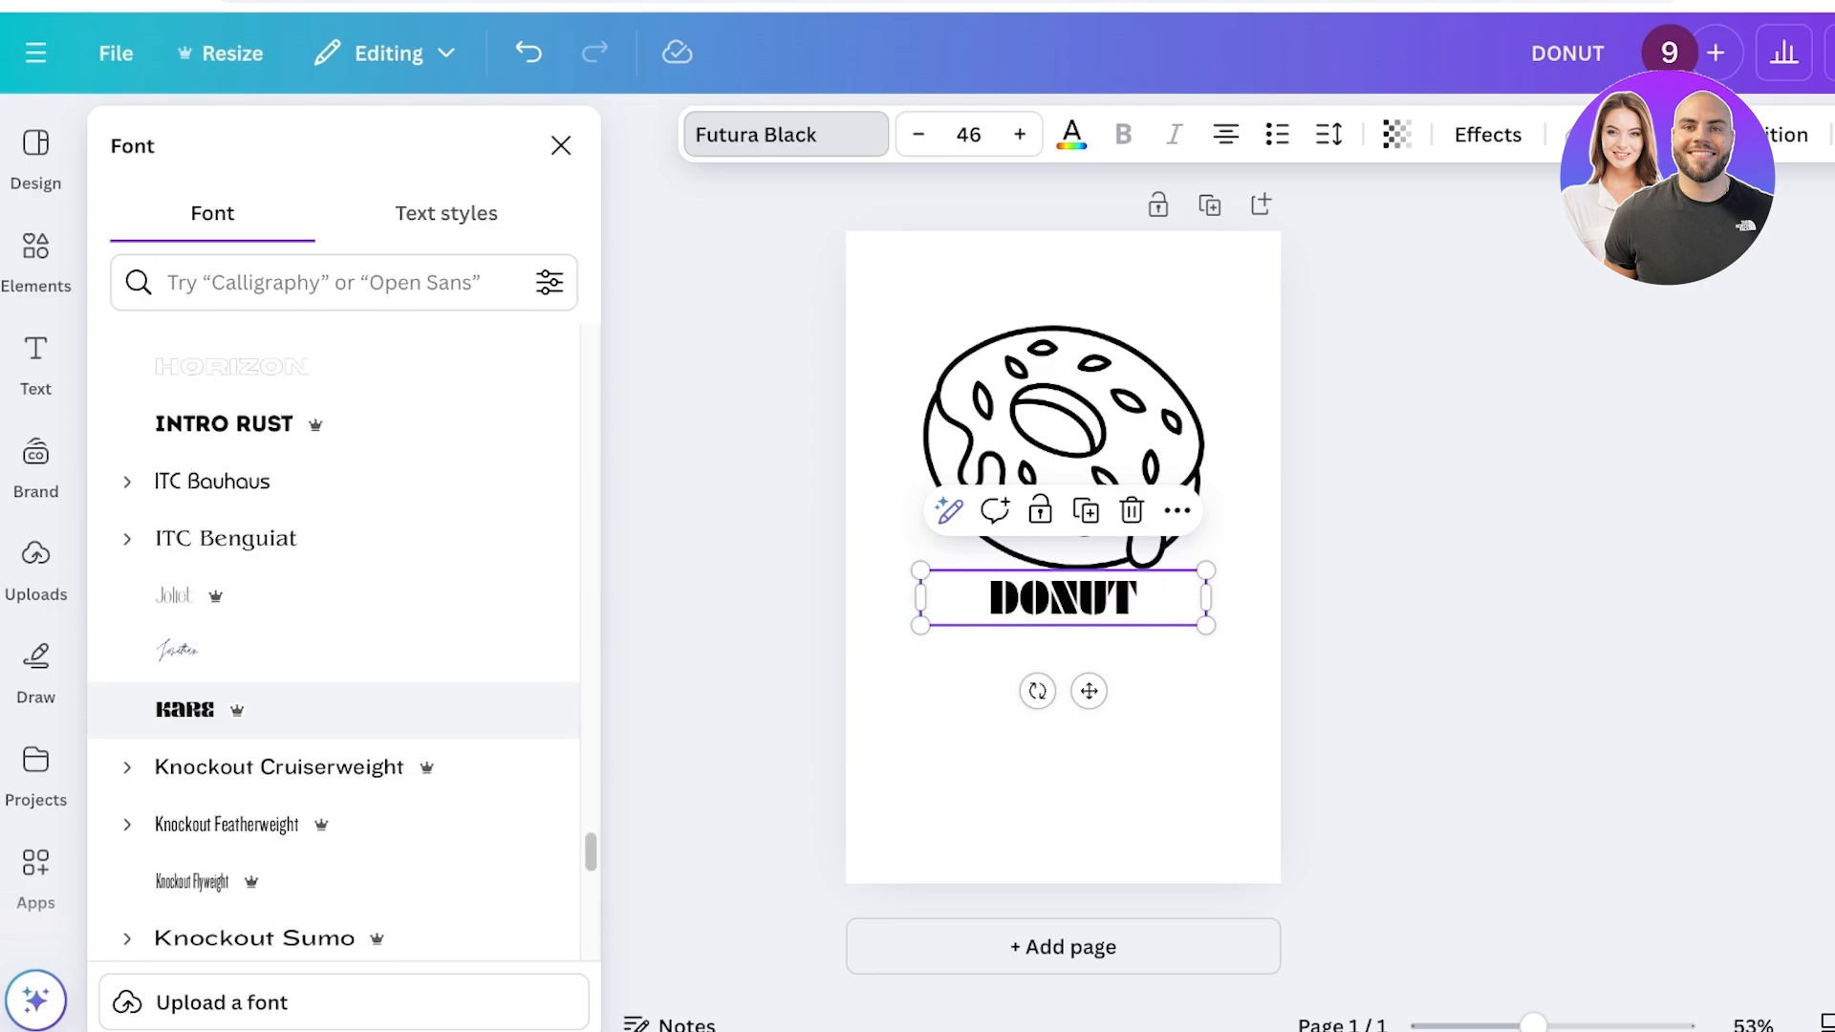
left_click(185, 710)
left_click(280, 767)
scroll(220, 882, "down", 3)
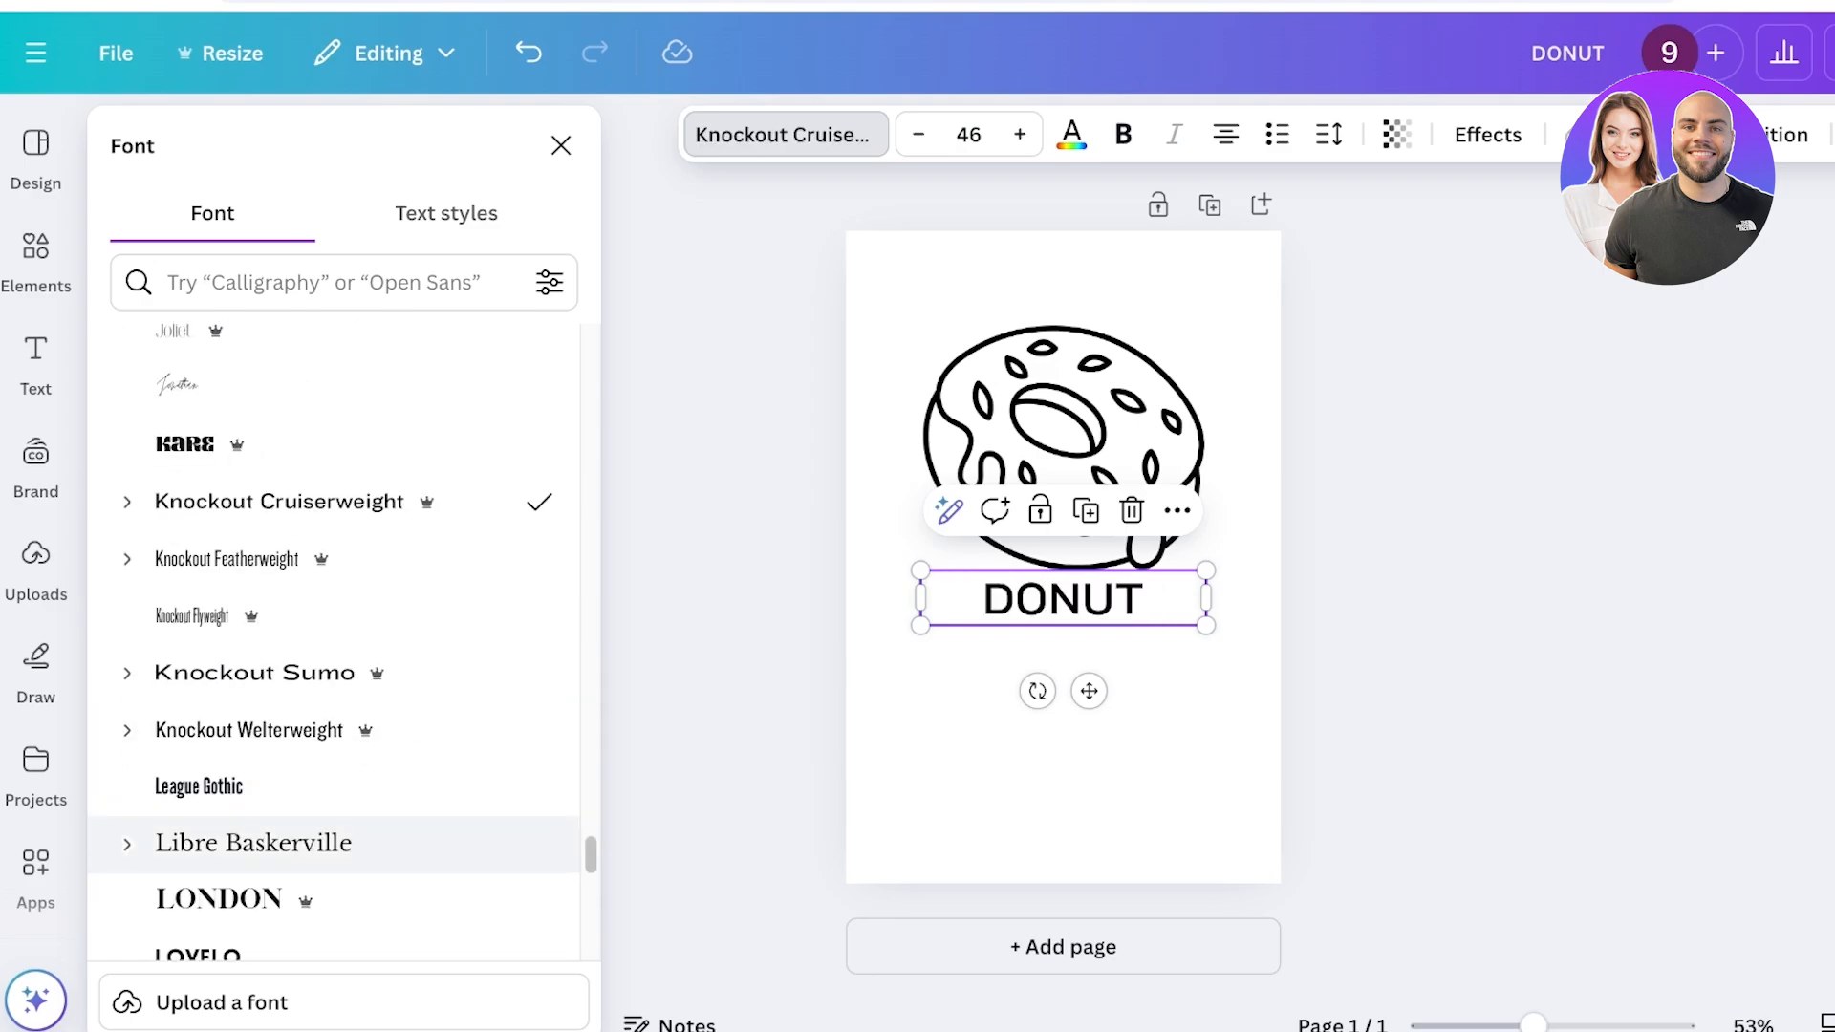
Step: Set the DONUT heading's font to Lovelo
left_click(219, 893)
scroll(220, 890, "down", 1)
left_click(198, 890)
scroll(220, 890, "down", 1)
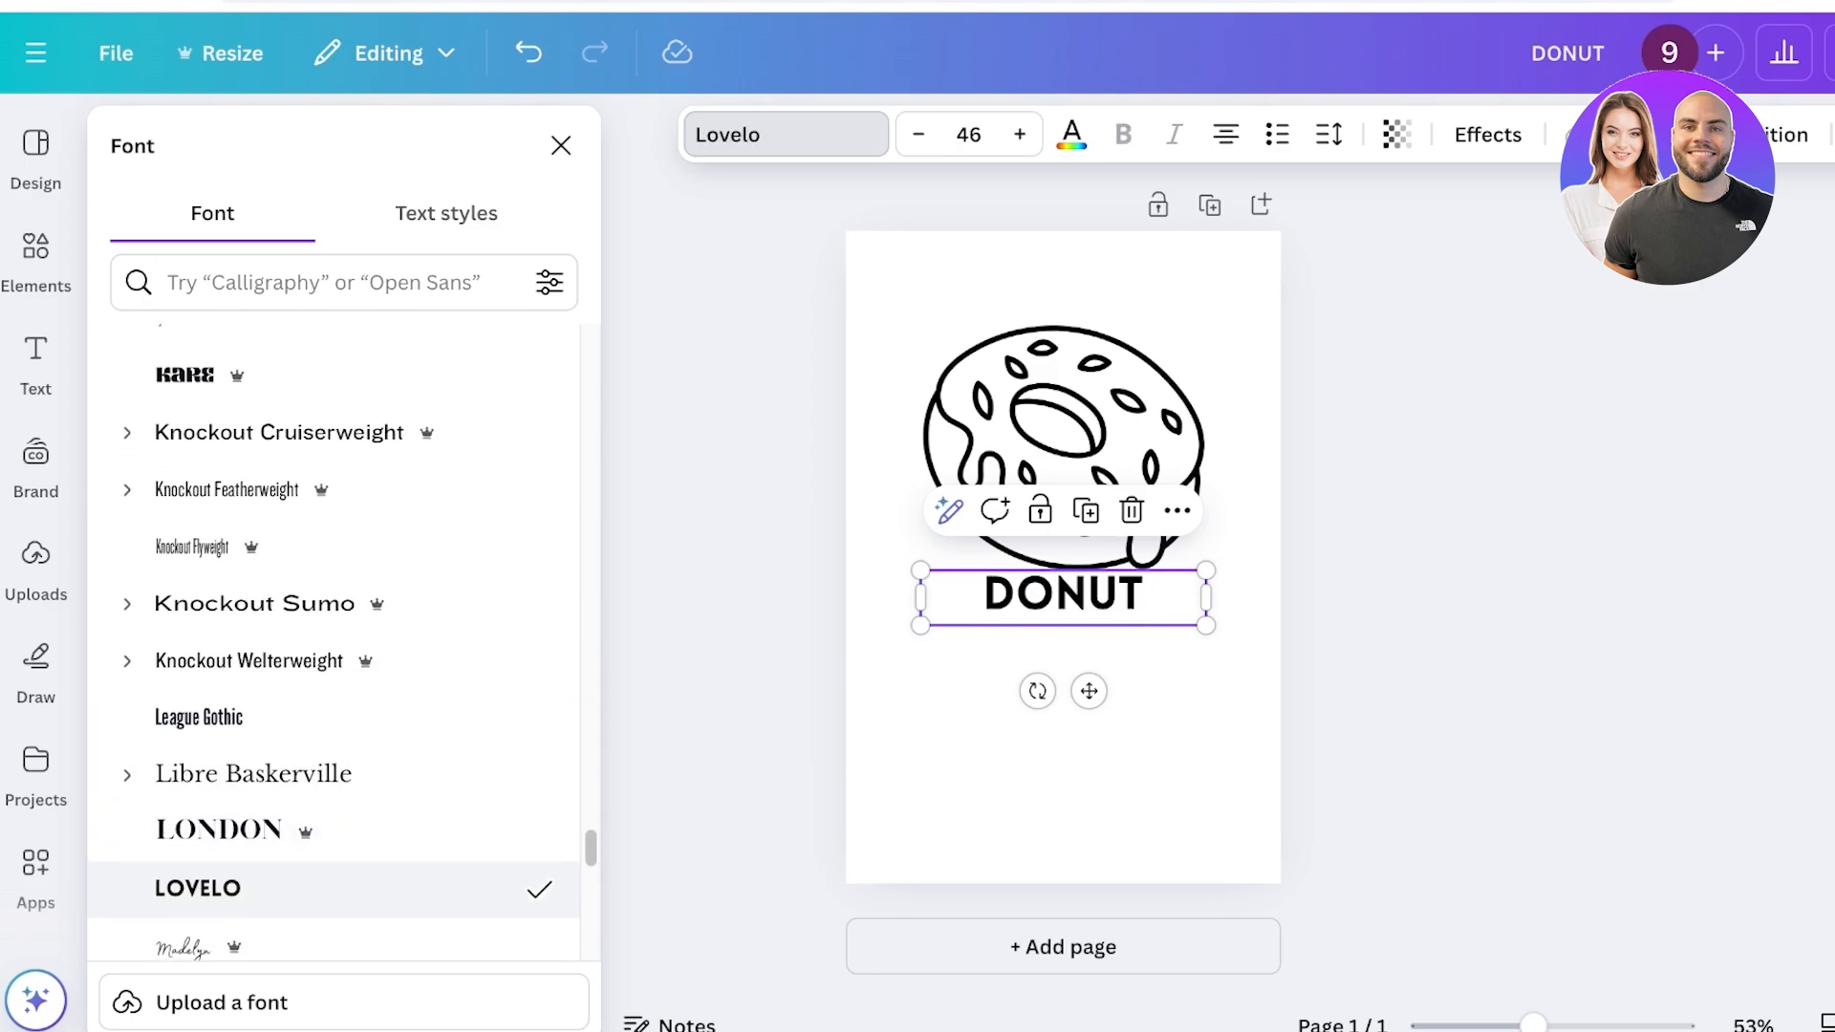
Step: Apply the Hollow effect to the DONUT heading and bend it with the Curve shape at about -57
left_click(1488, 135)
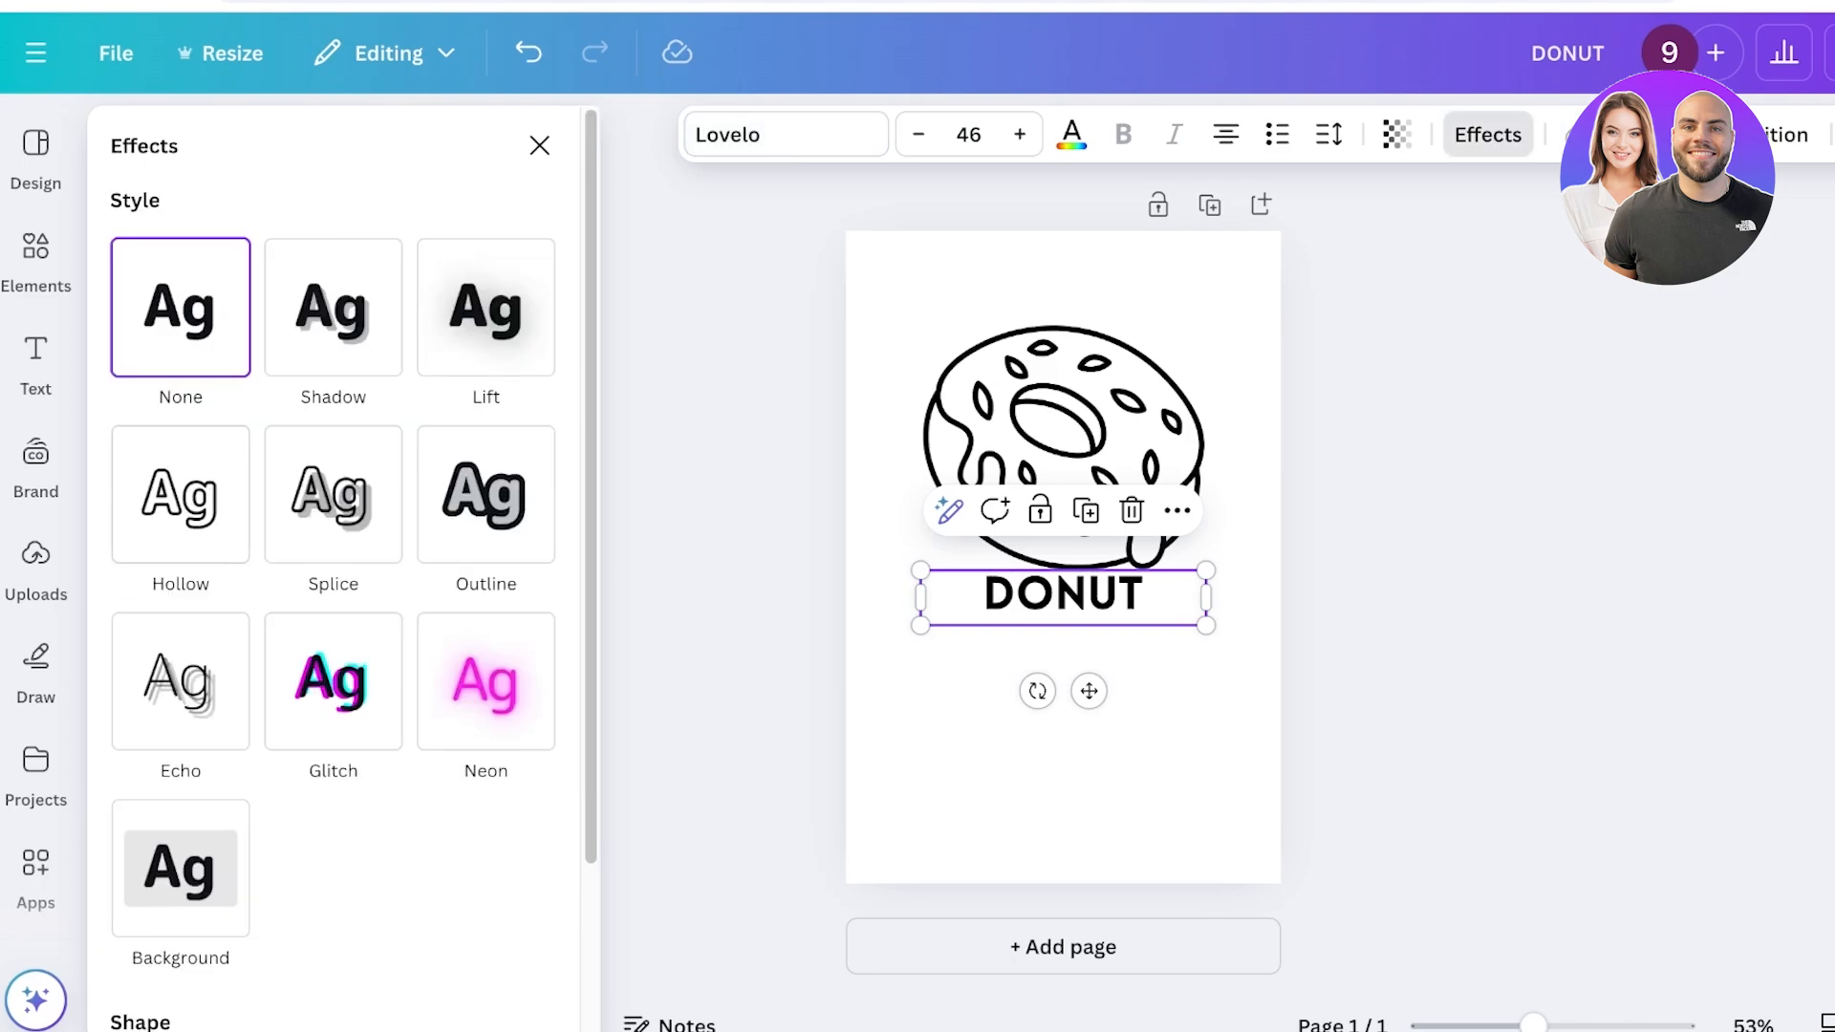
left_click(181, 495)
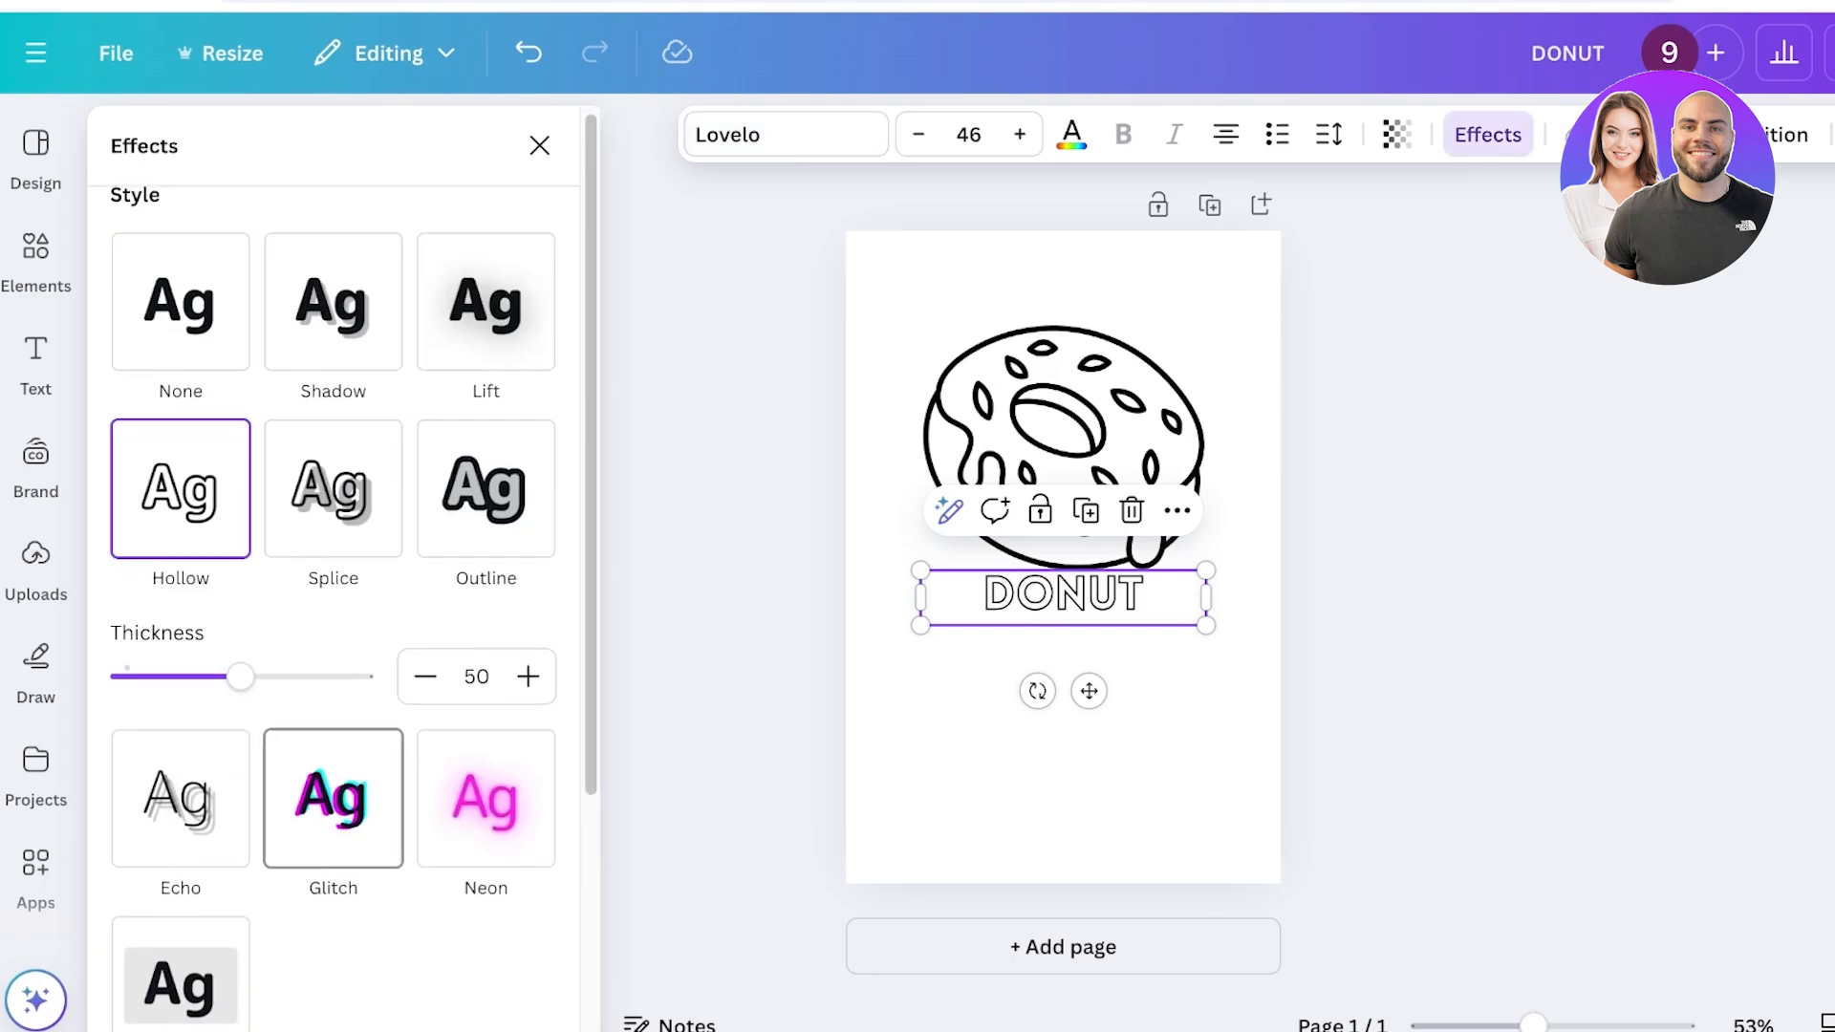
scroll(332, 803, "down", 3)
left_click(334, 915)
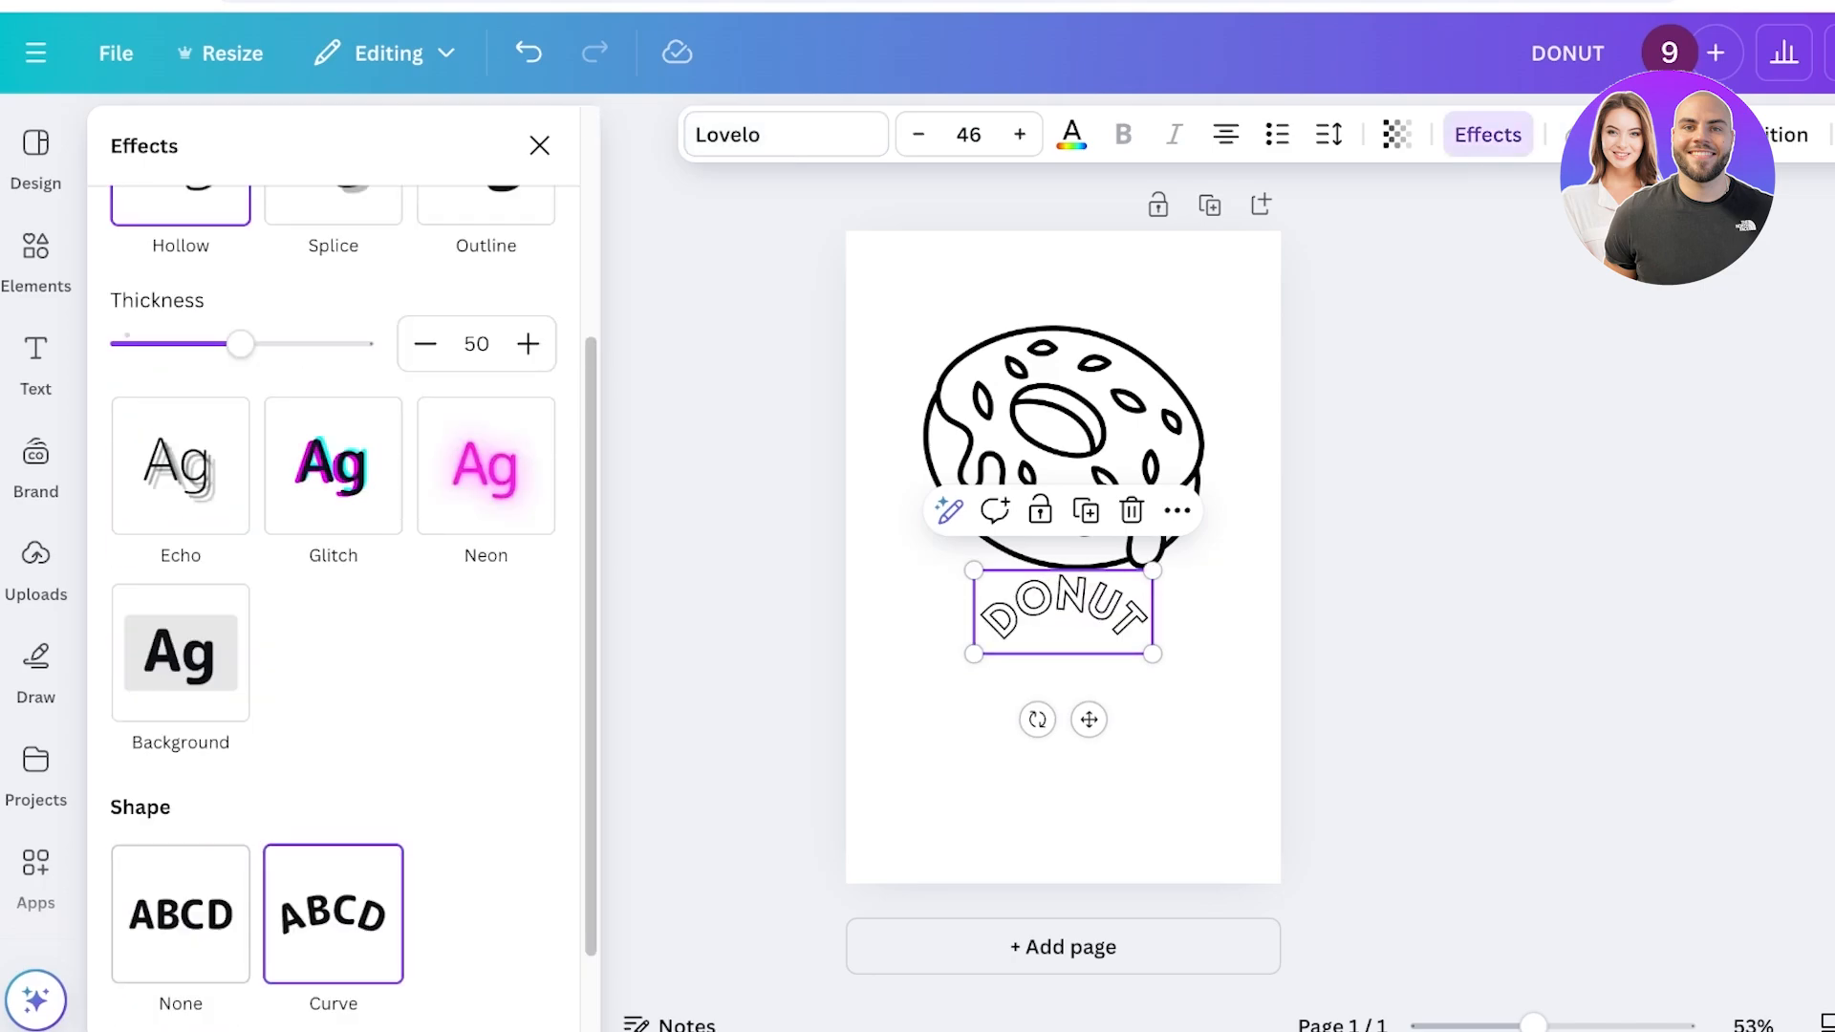
scroll(333, 803, "down", 1)
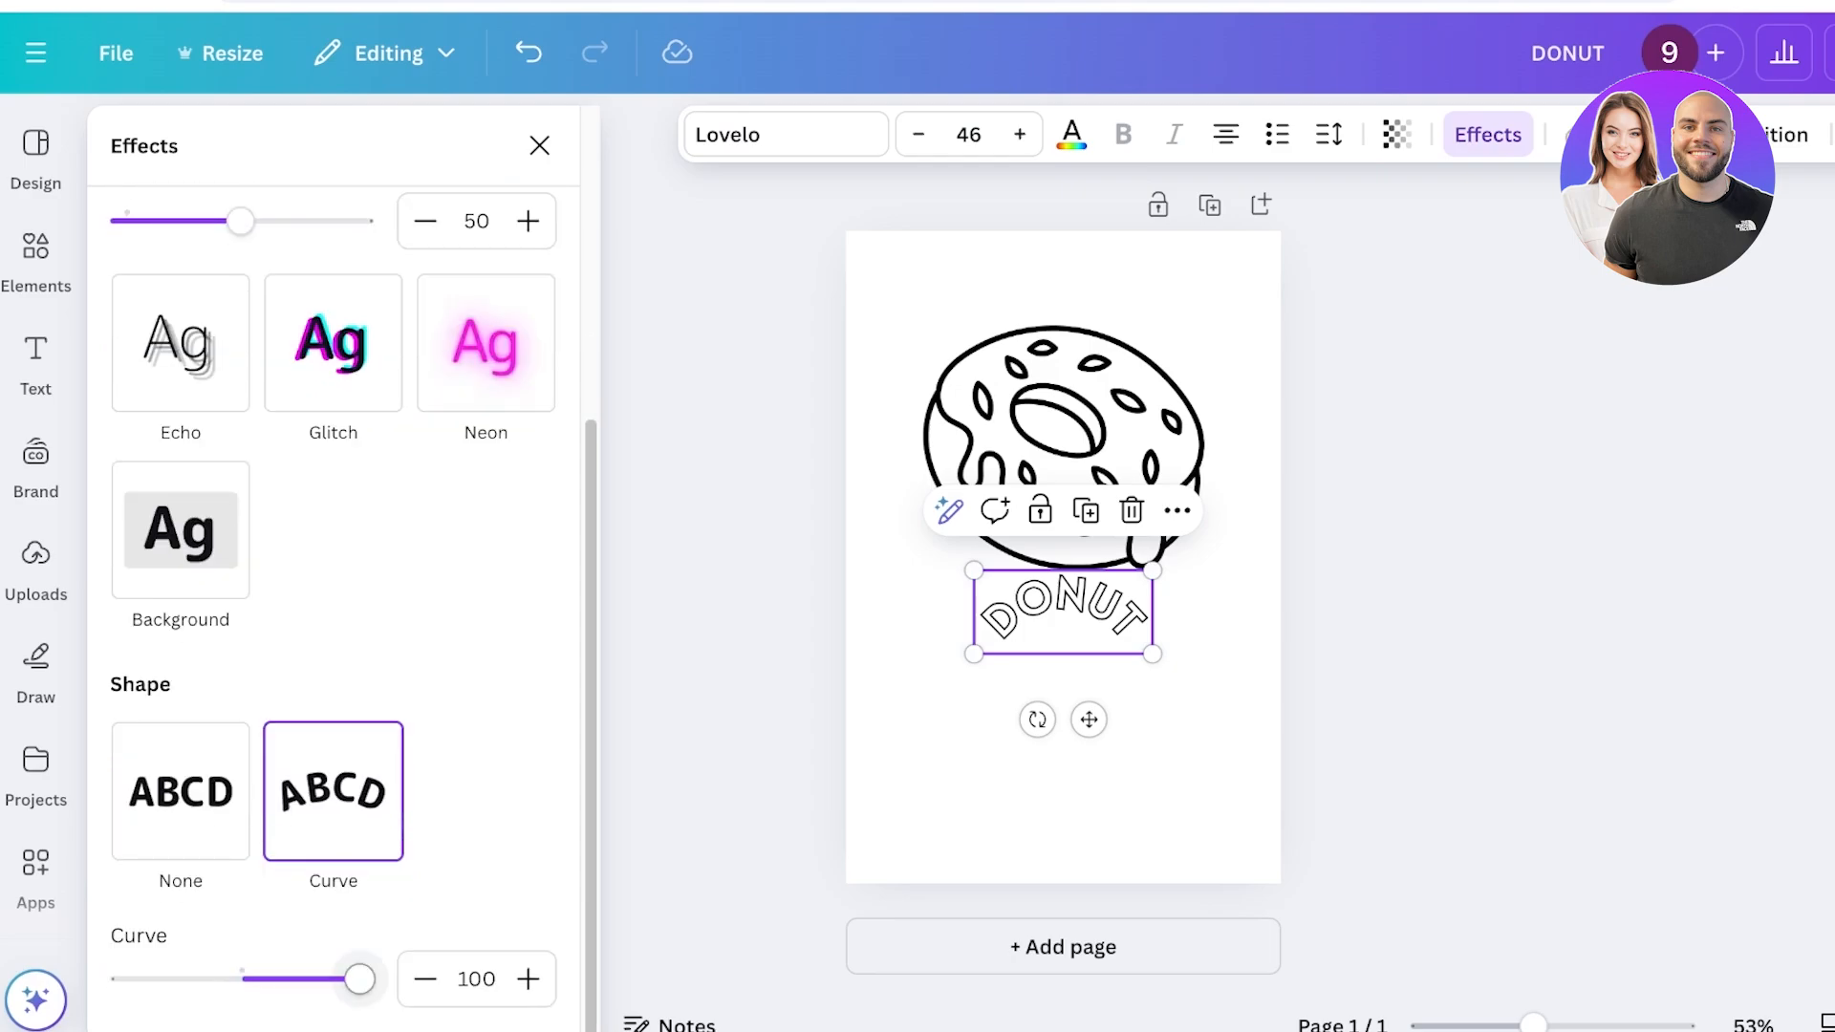
left_click_drag(359, 979, 175, 978)
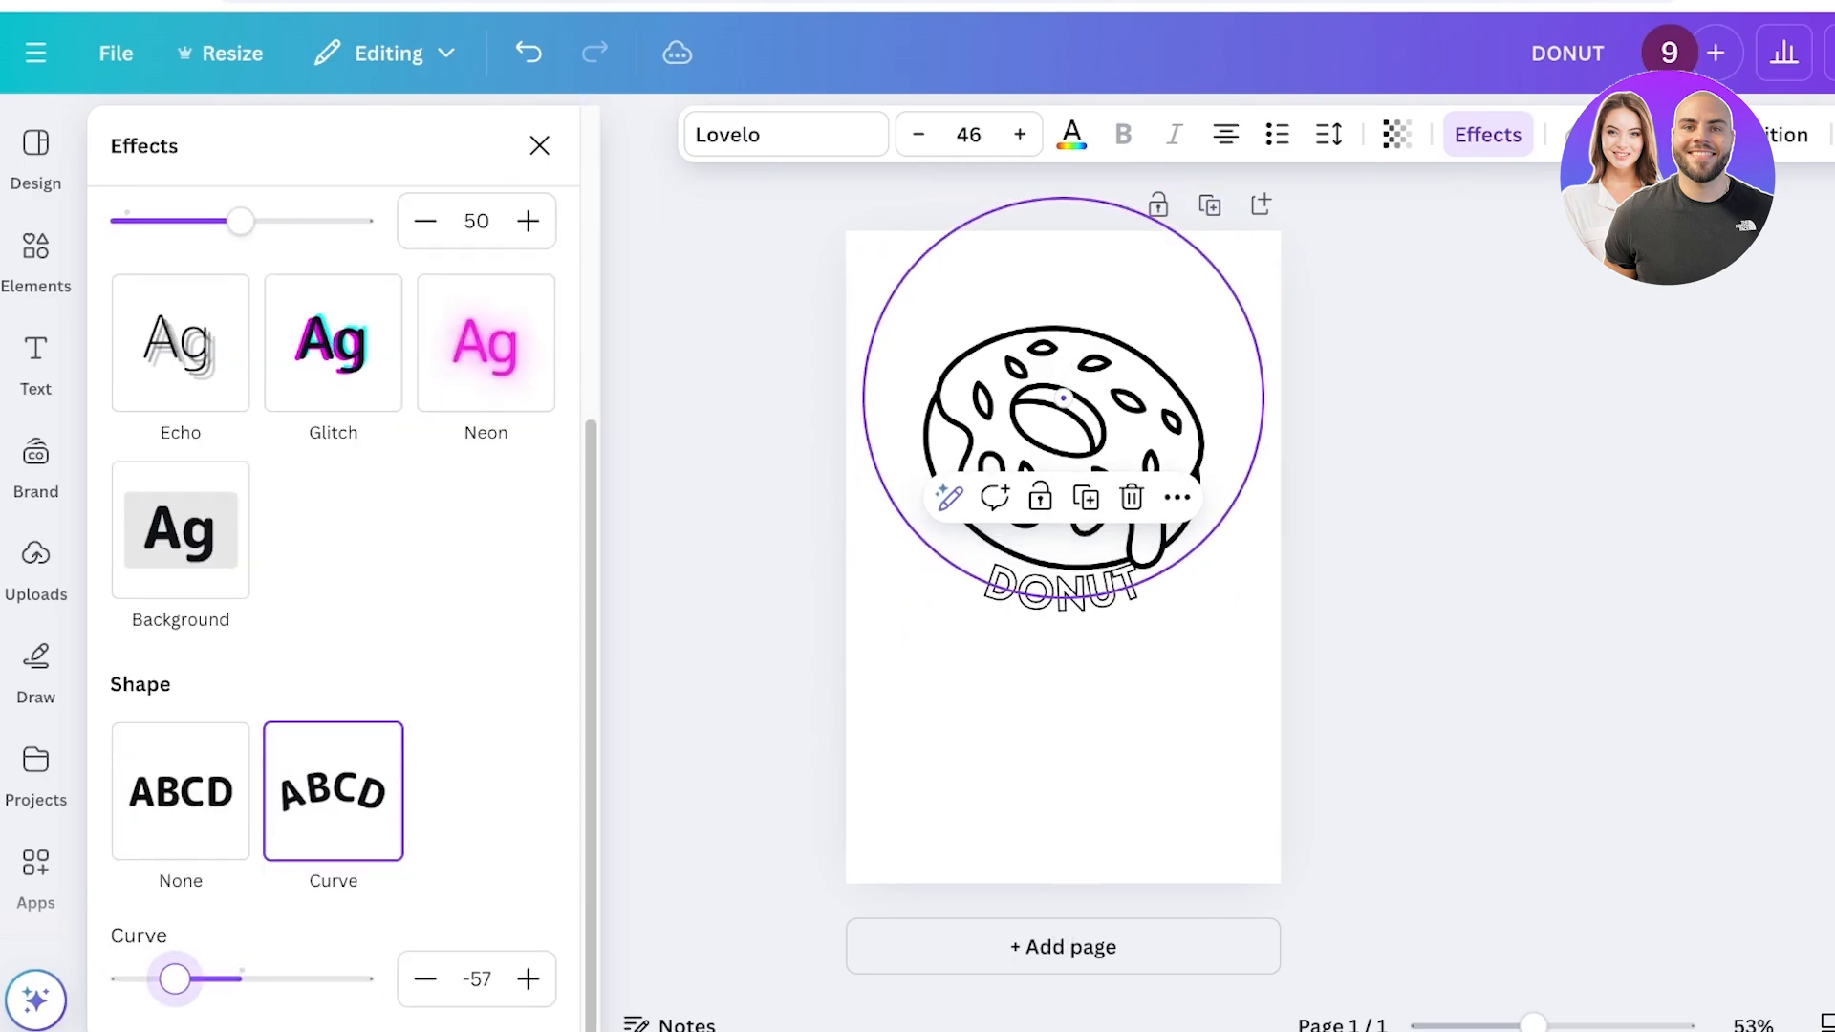
left_click(539, 145)
Step: Move the donut to about the middle of the page and place the curved DONUT caption just below it
left_click_drag(1063, 591, 1063, 804)
left_click_drag(1063, 449, 1062, 562)
left_click_drag(1061, 800, 1061, 741)
left_click(689, 612)
Step: Add a plain straight line running from the page's top-right corner to the donut's upper-right edge
mouse_move(36, 251)
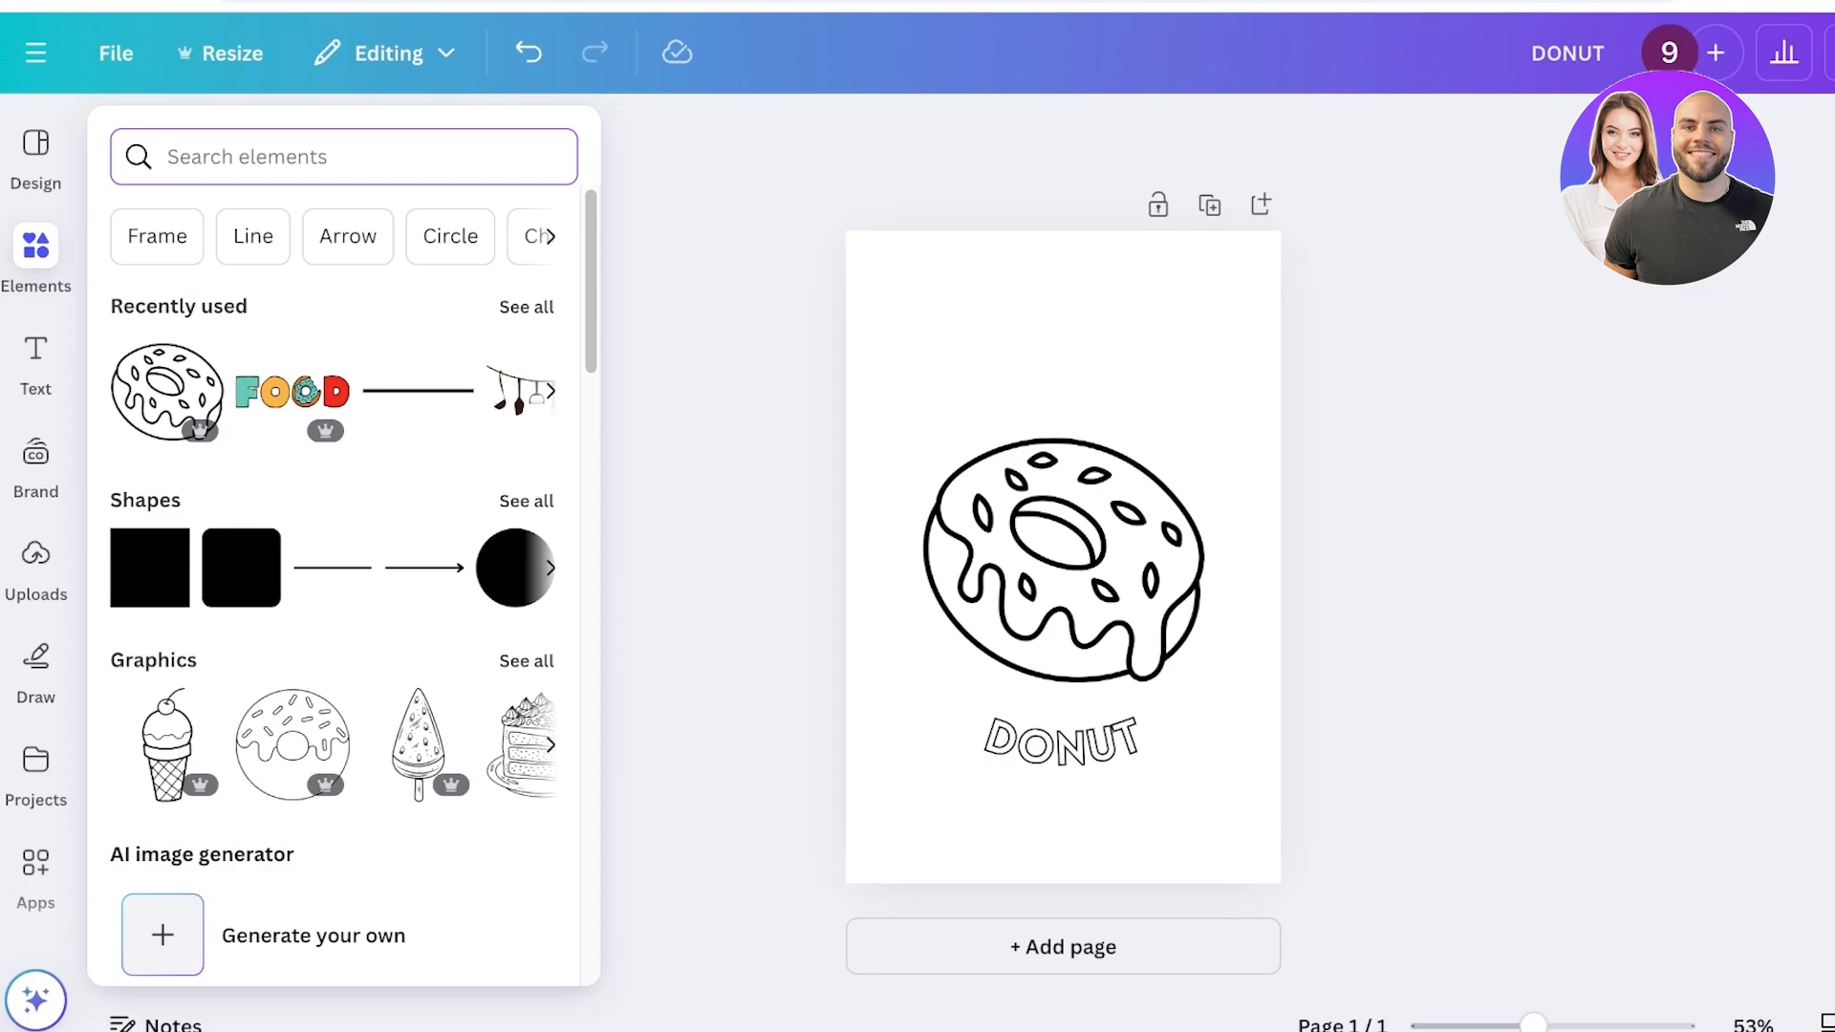
left_click(253, 157)
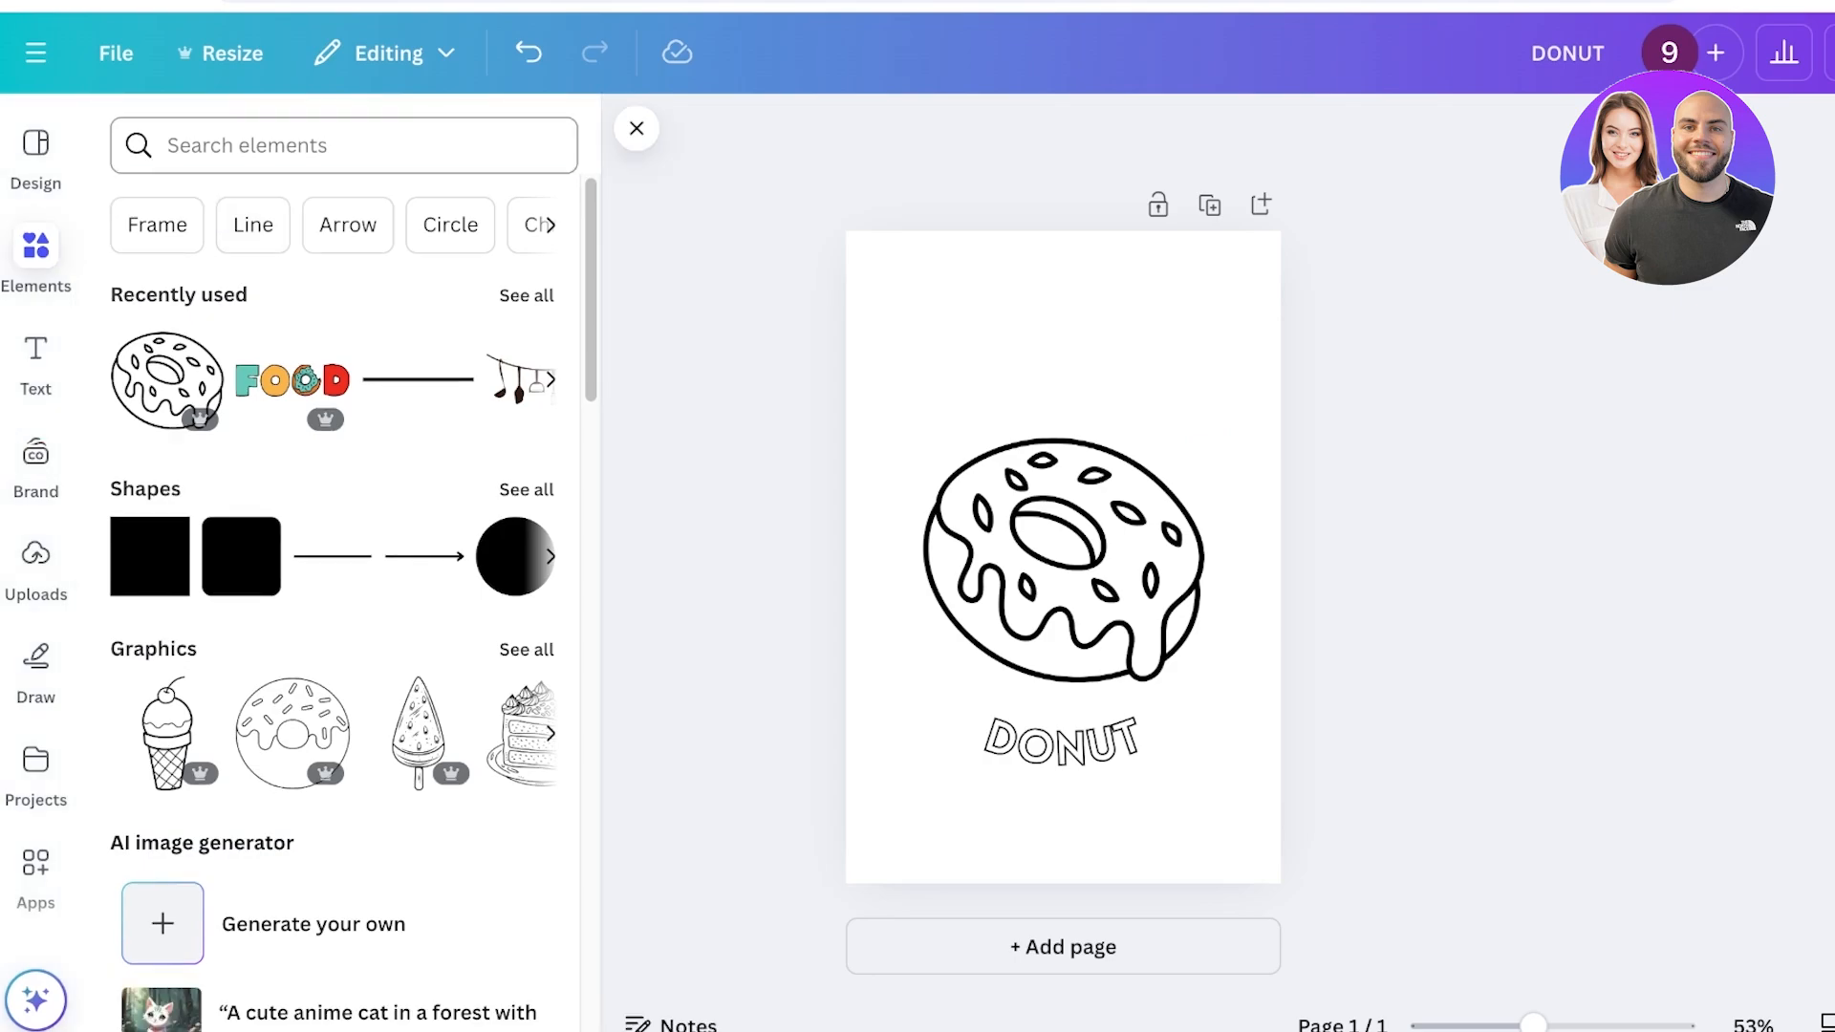
left_click(287, 146)
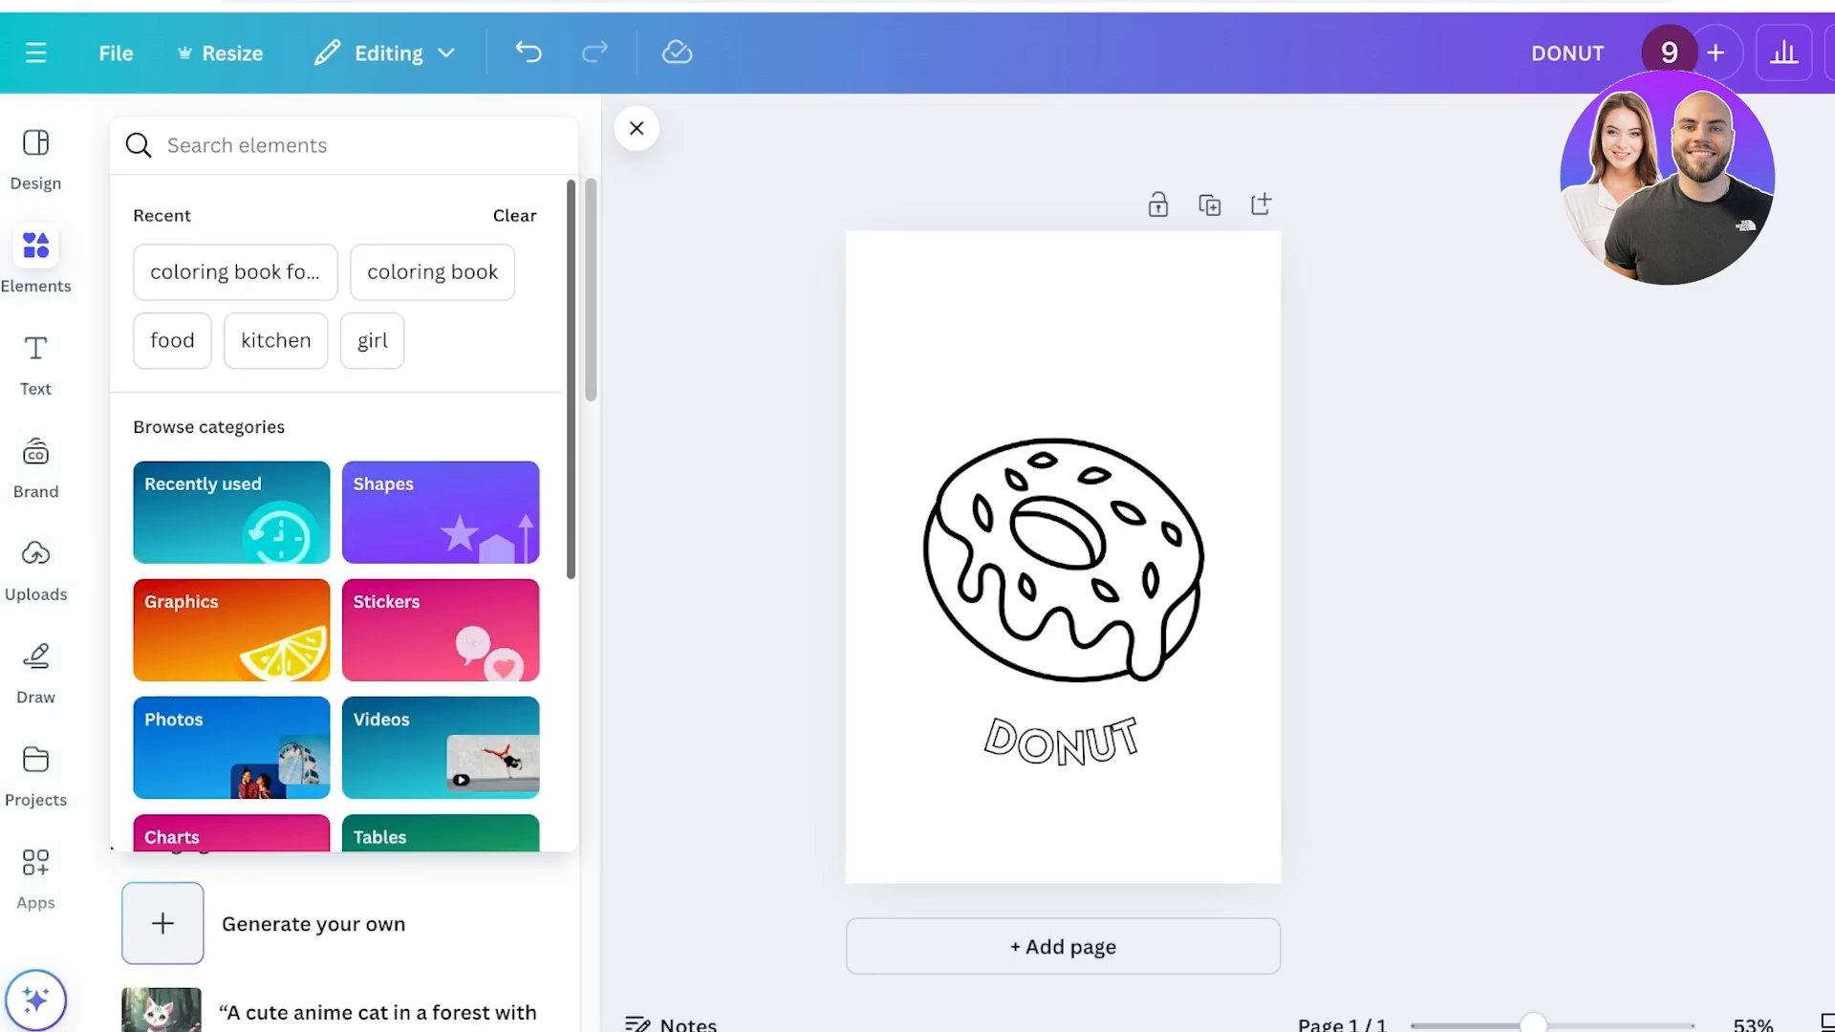
left_click(37, 251)
left_click(524, 499)
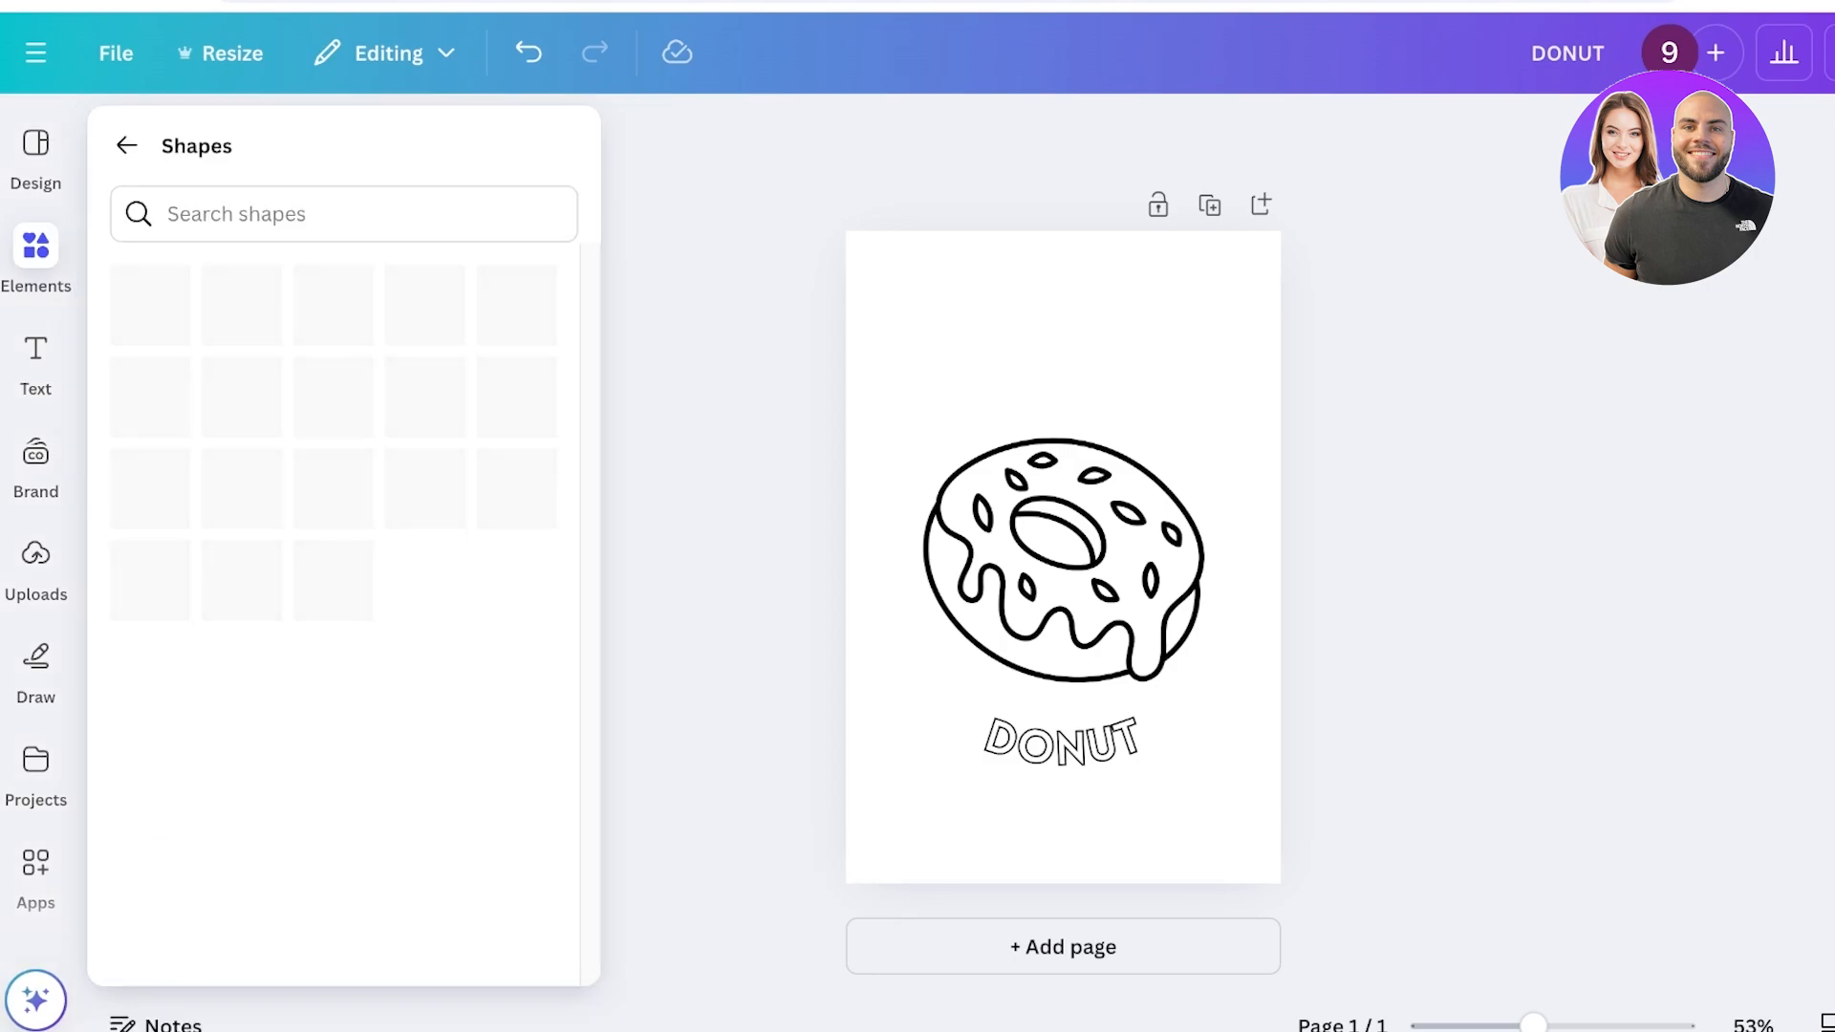
left_click(149, 351)
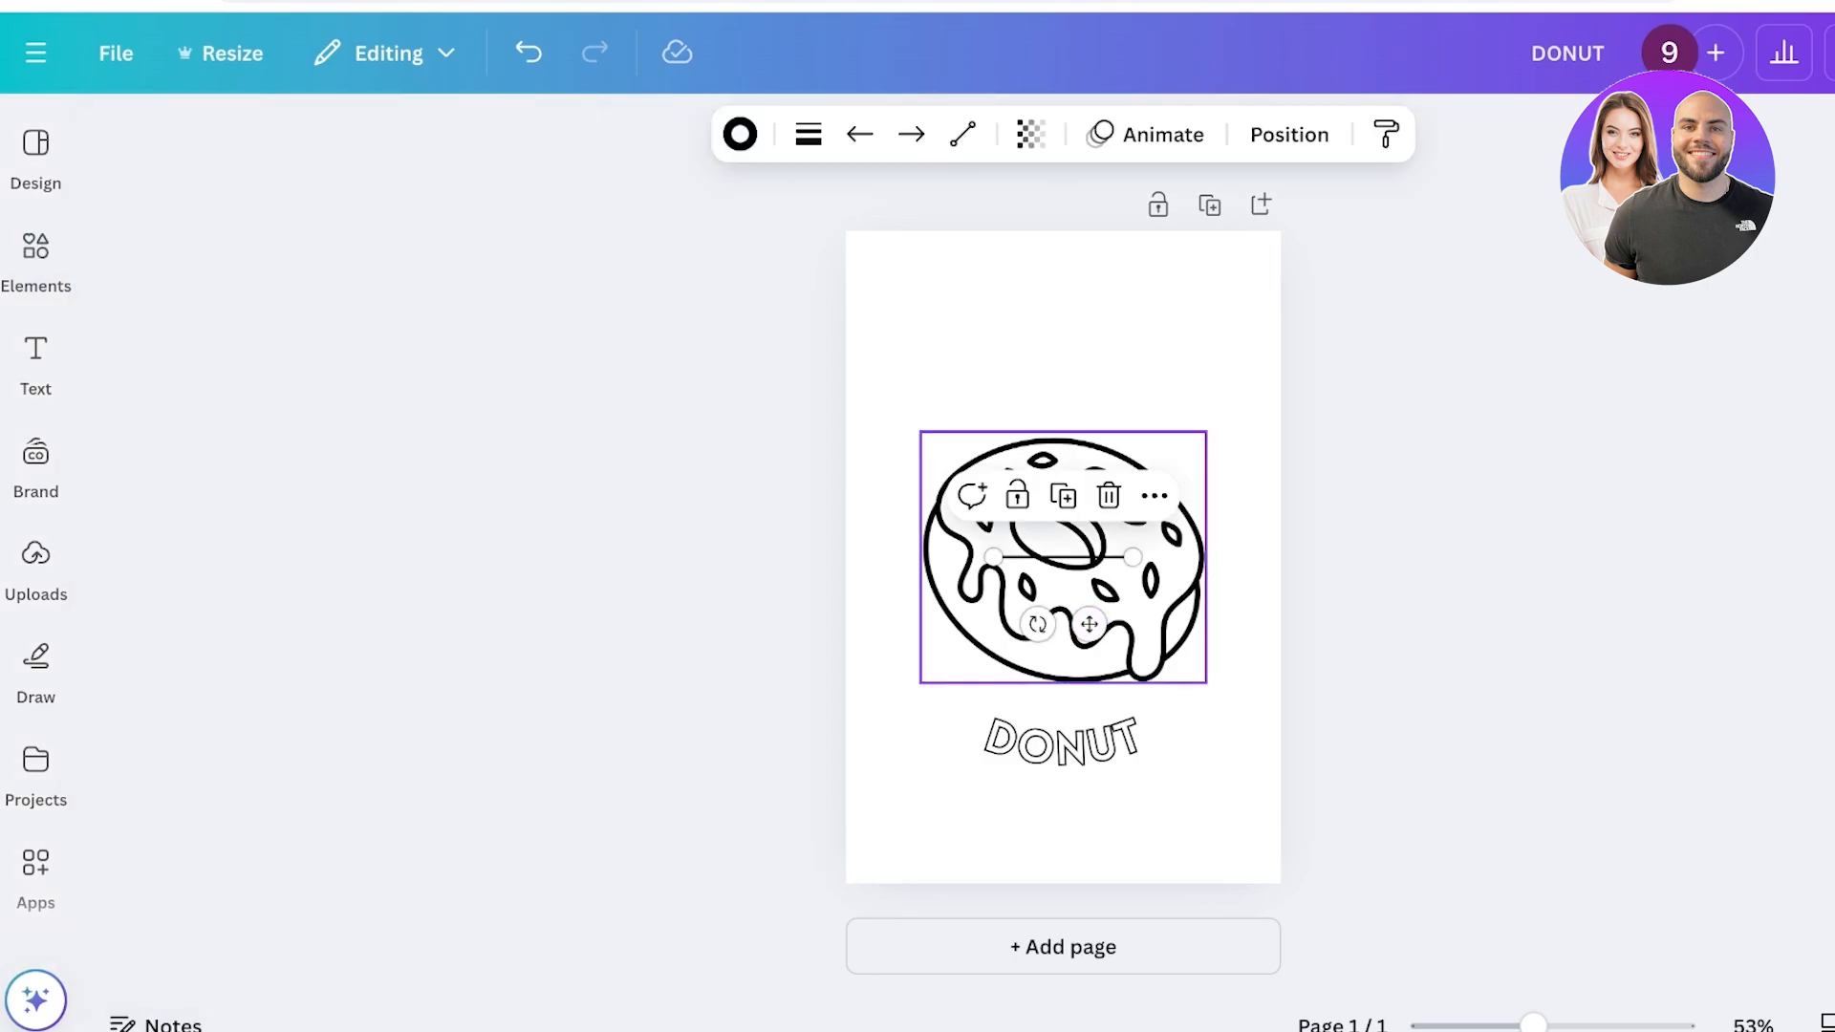
left_click_drag(994, 556, 1281, 231)
left_click_drag(1135, 555, 1151, 477)
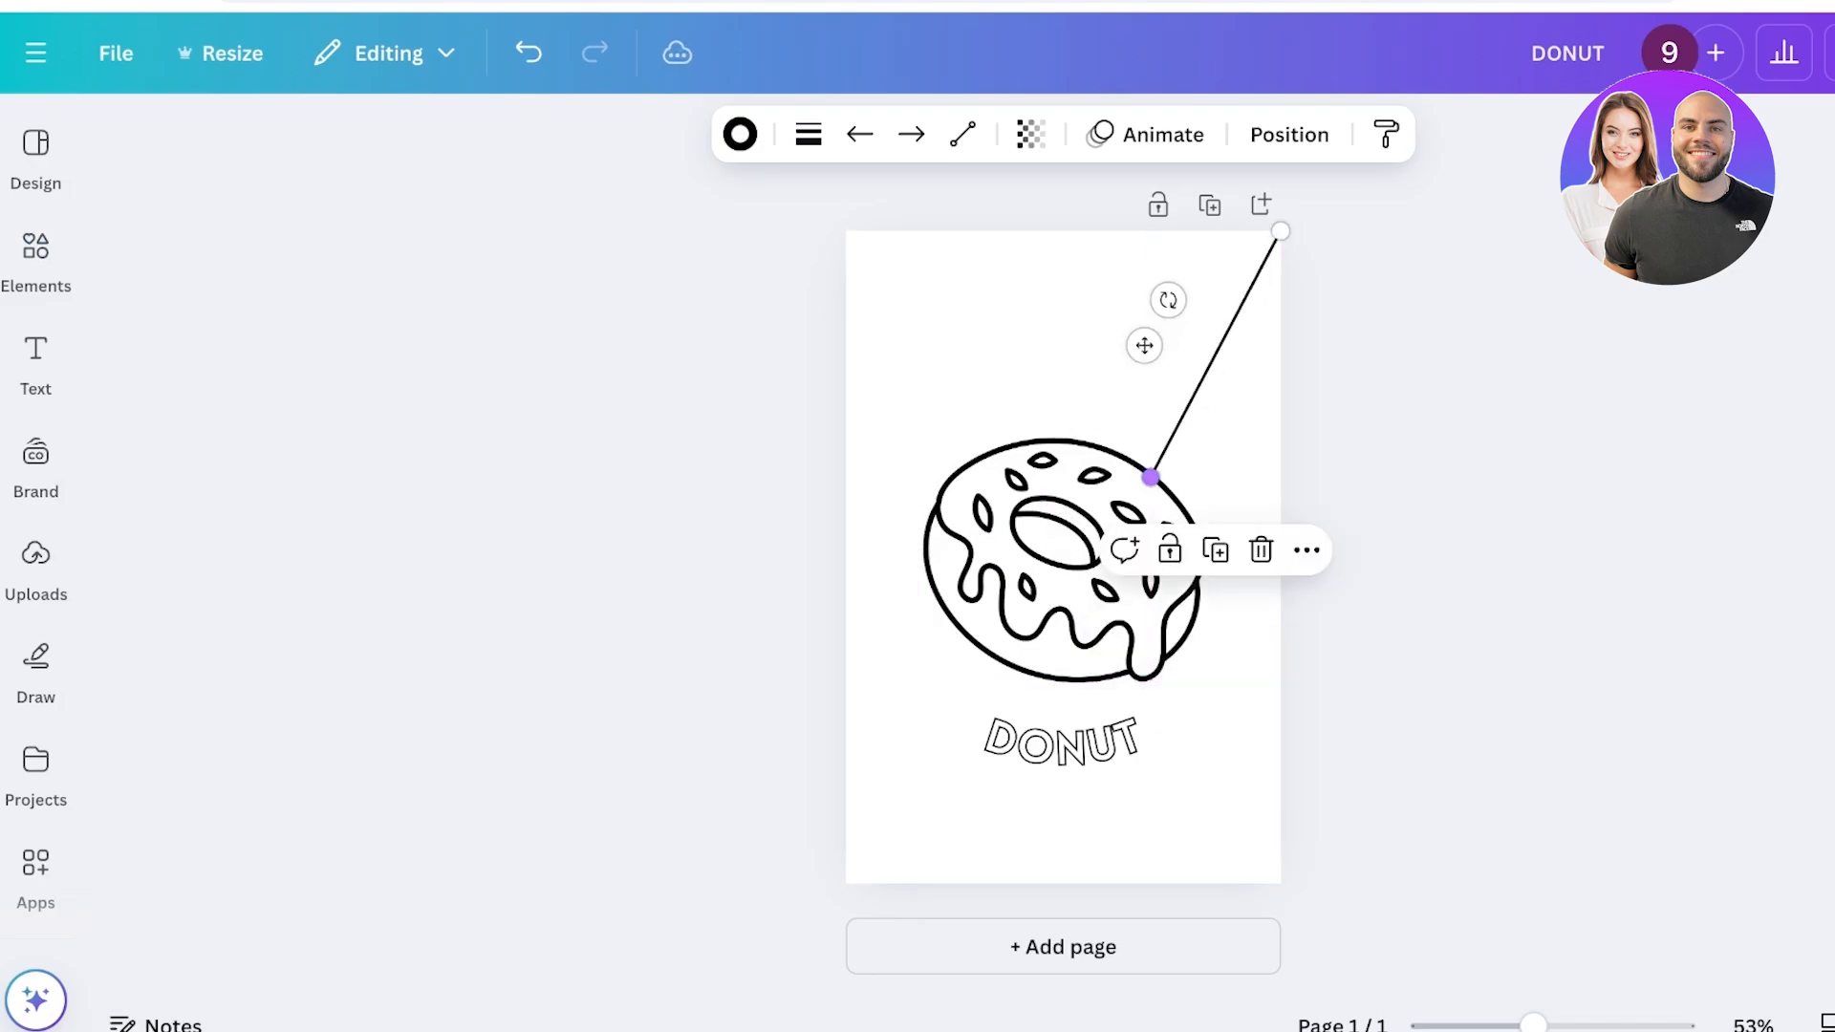
key("Escape")
Step: Duplicate the line, run the copy from the page's top-left corner to the donut's upper-left edge, and add a new page
left_click(1216, 354)
left_click_drag(1281, 231, 846, 230)
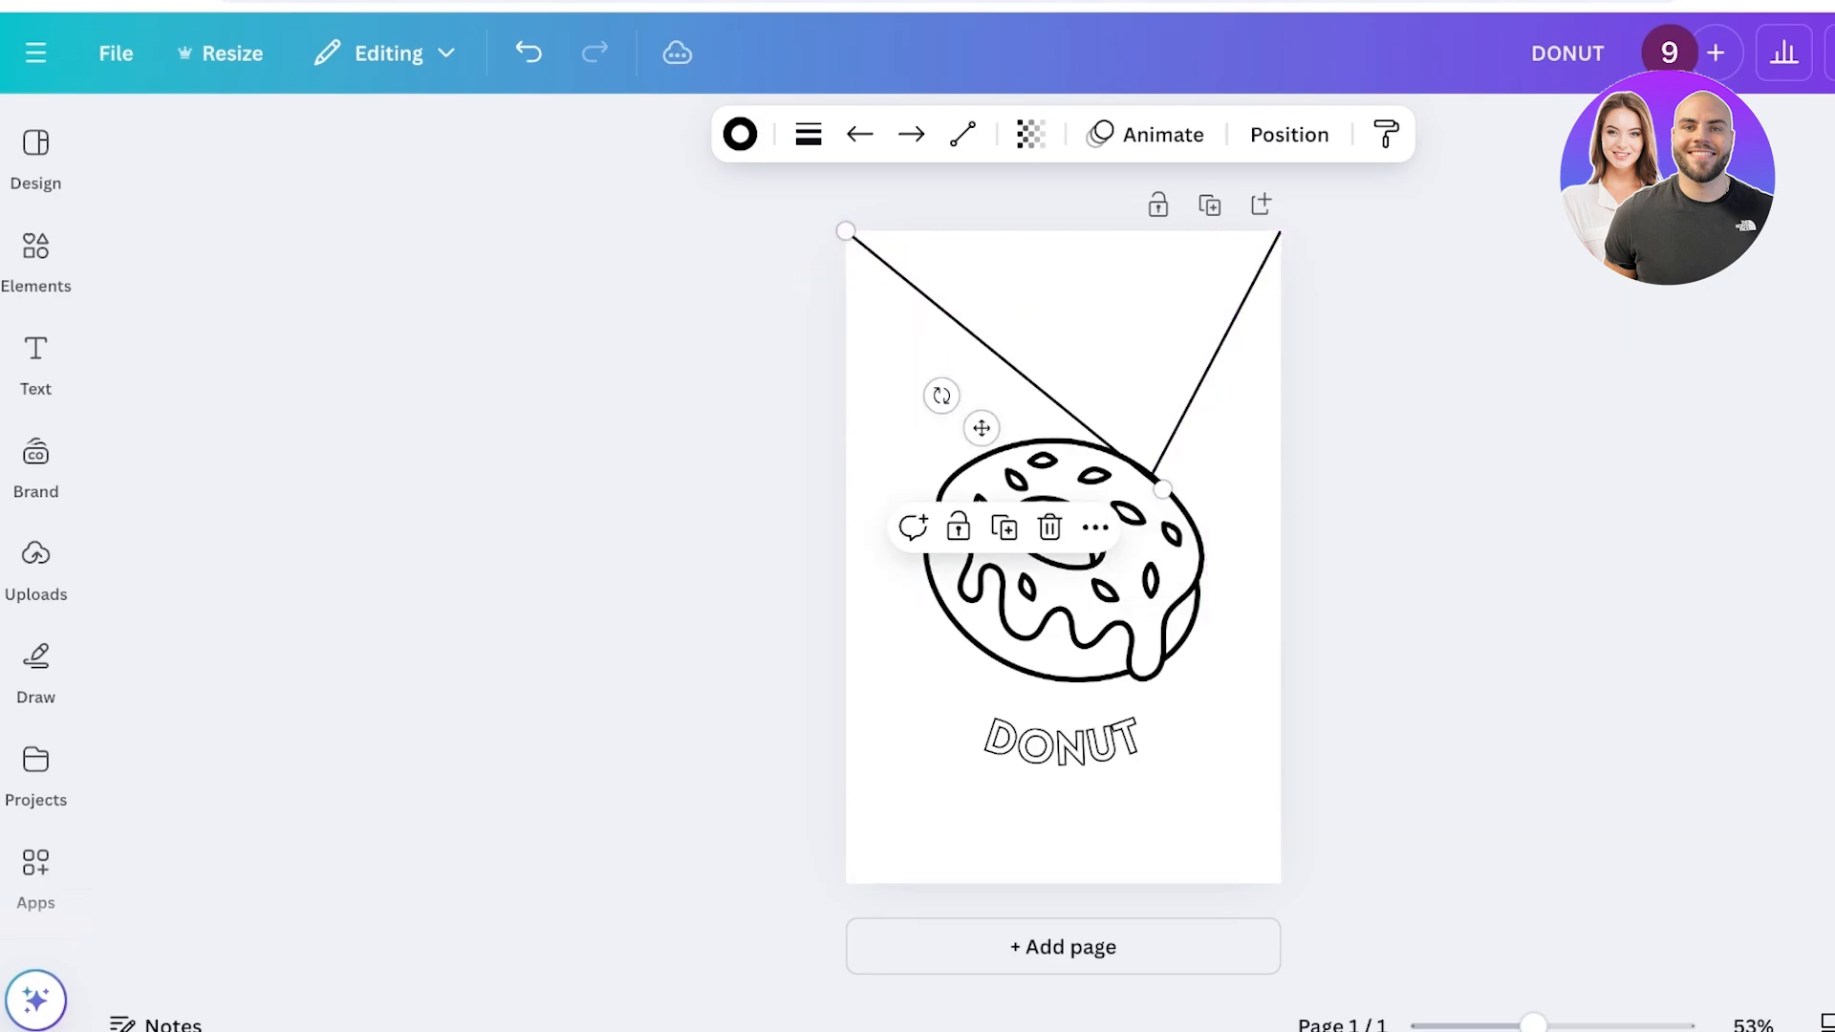
left_click_drag(1162, 490, 976, 459)
key("Escape")
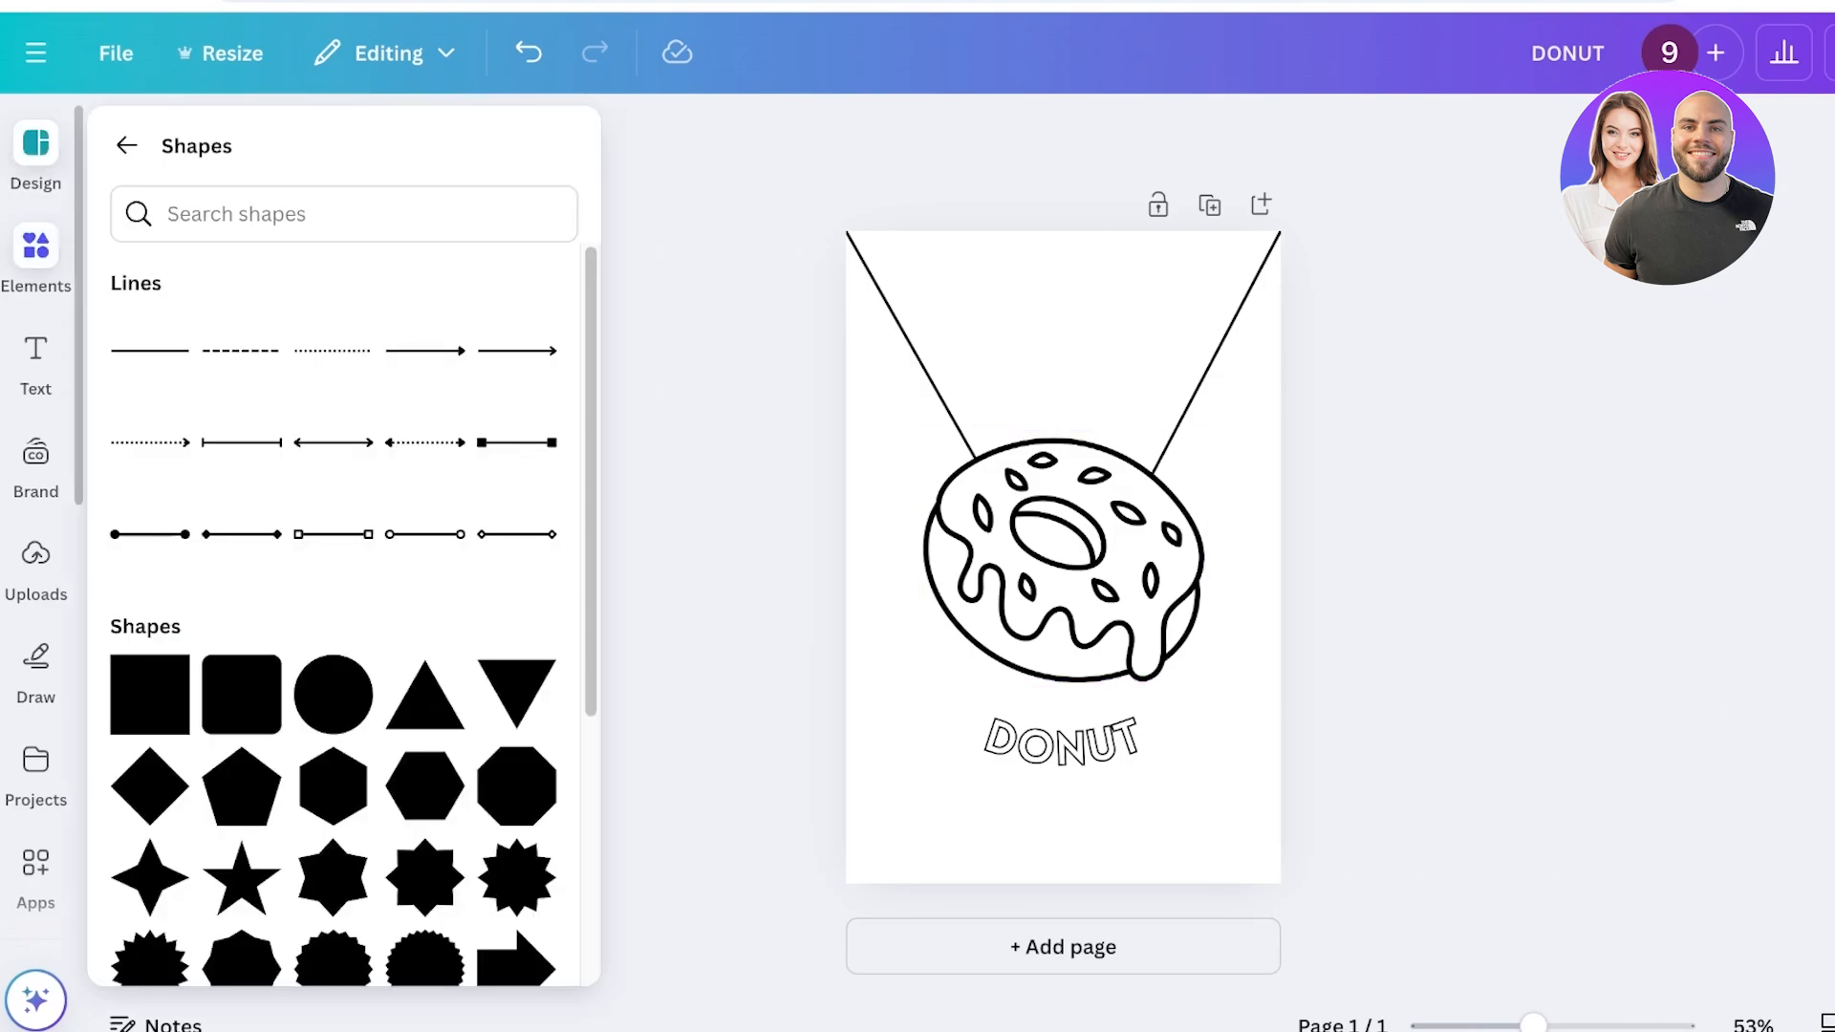
left_click(127, 145)
left_click(1063, 946)
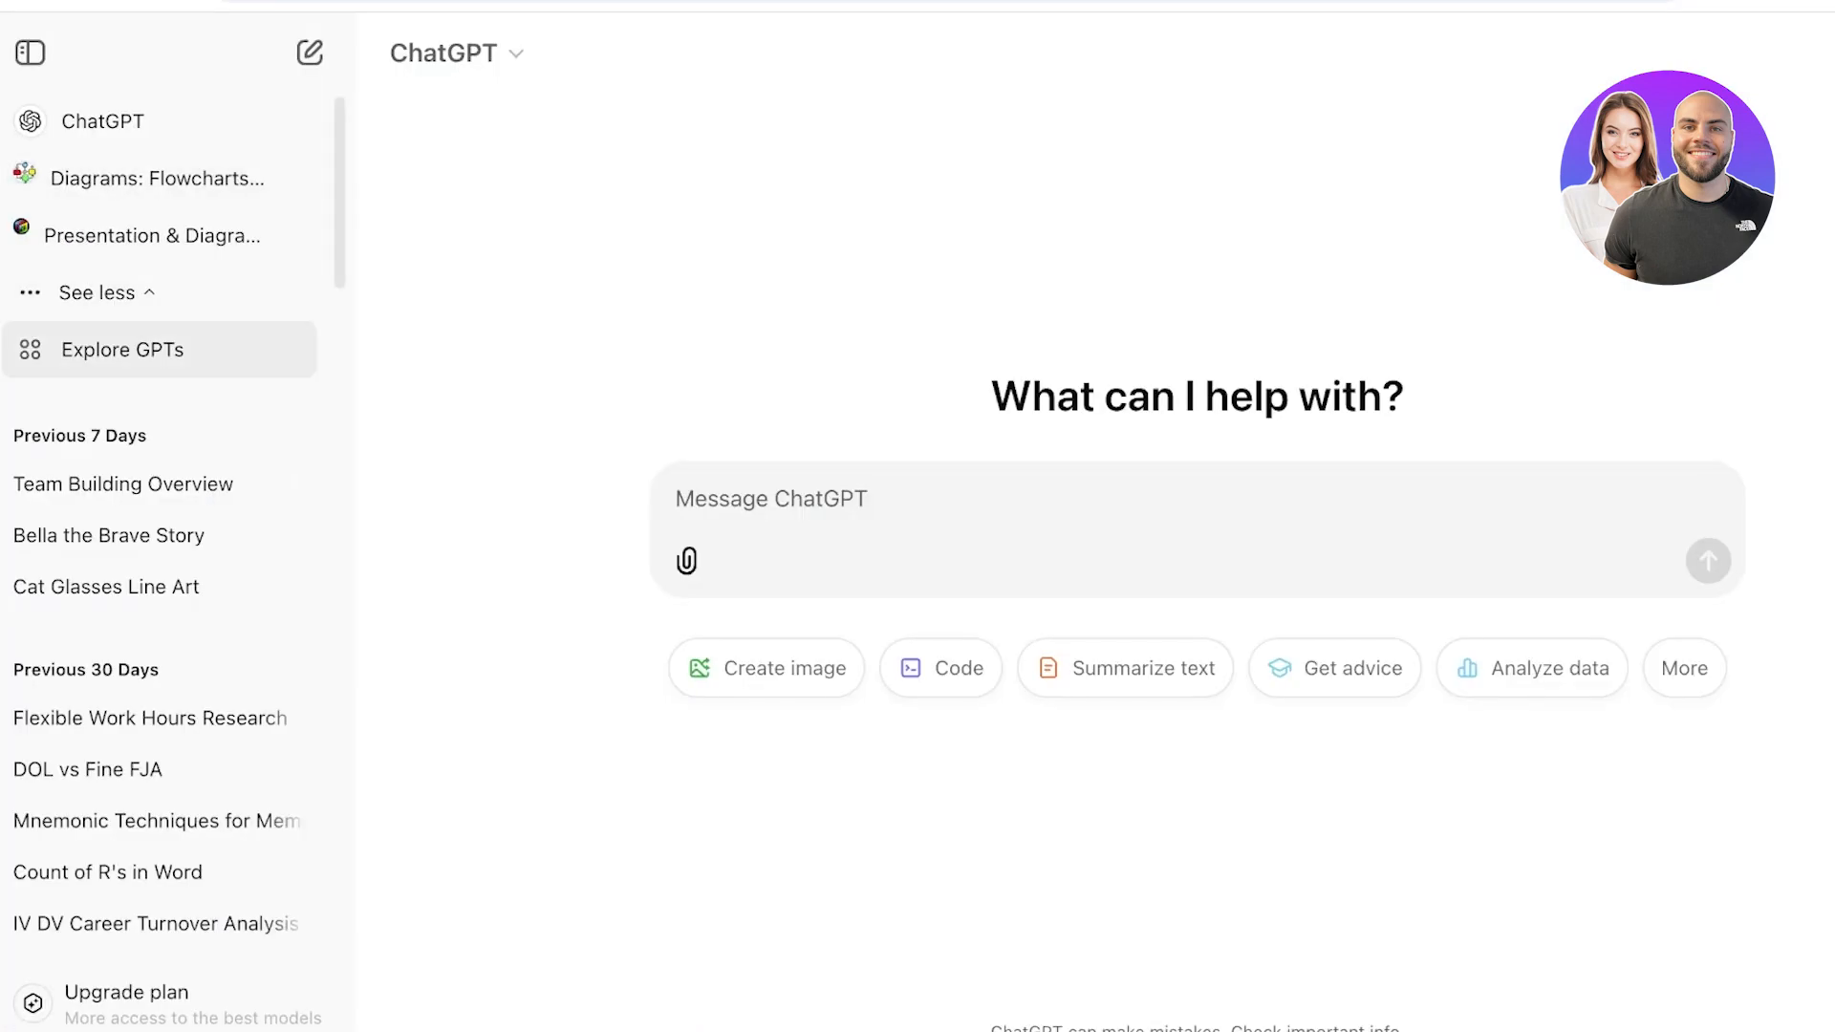
Step: In ChatGPT, search the GPT directory for "coloring" and open the Coloring Book Hero details
left_click(122, 349)
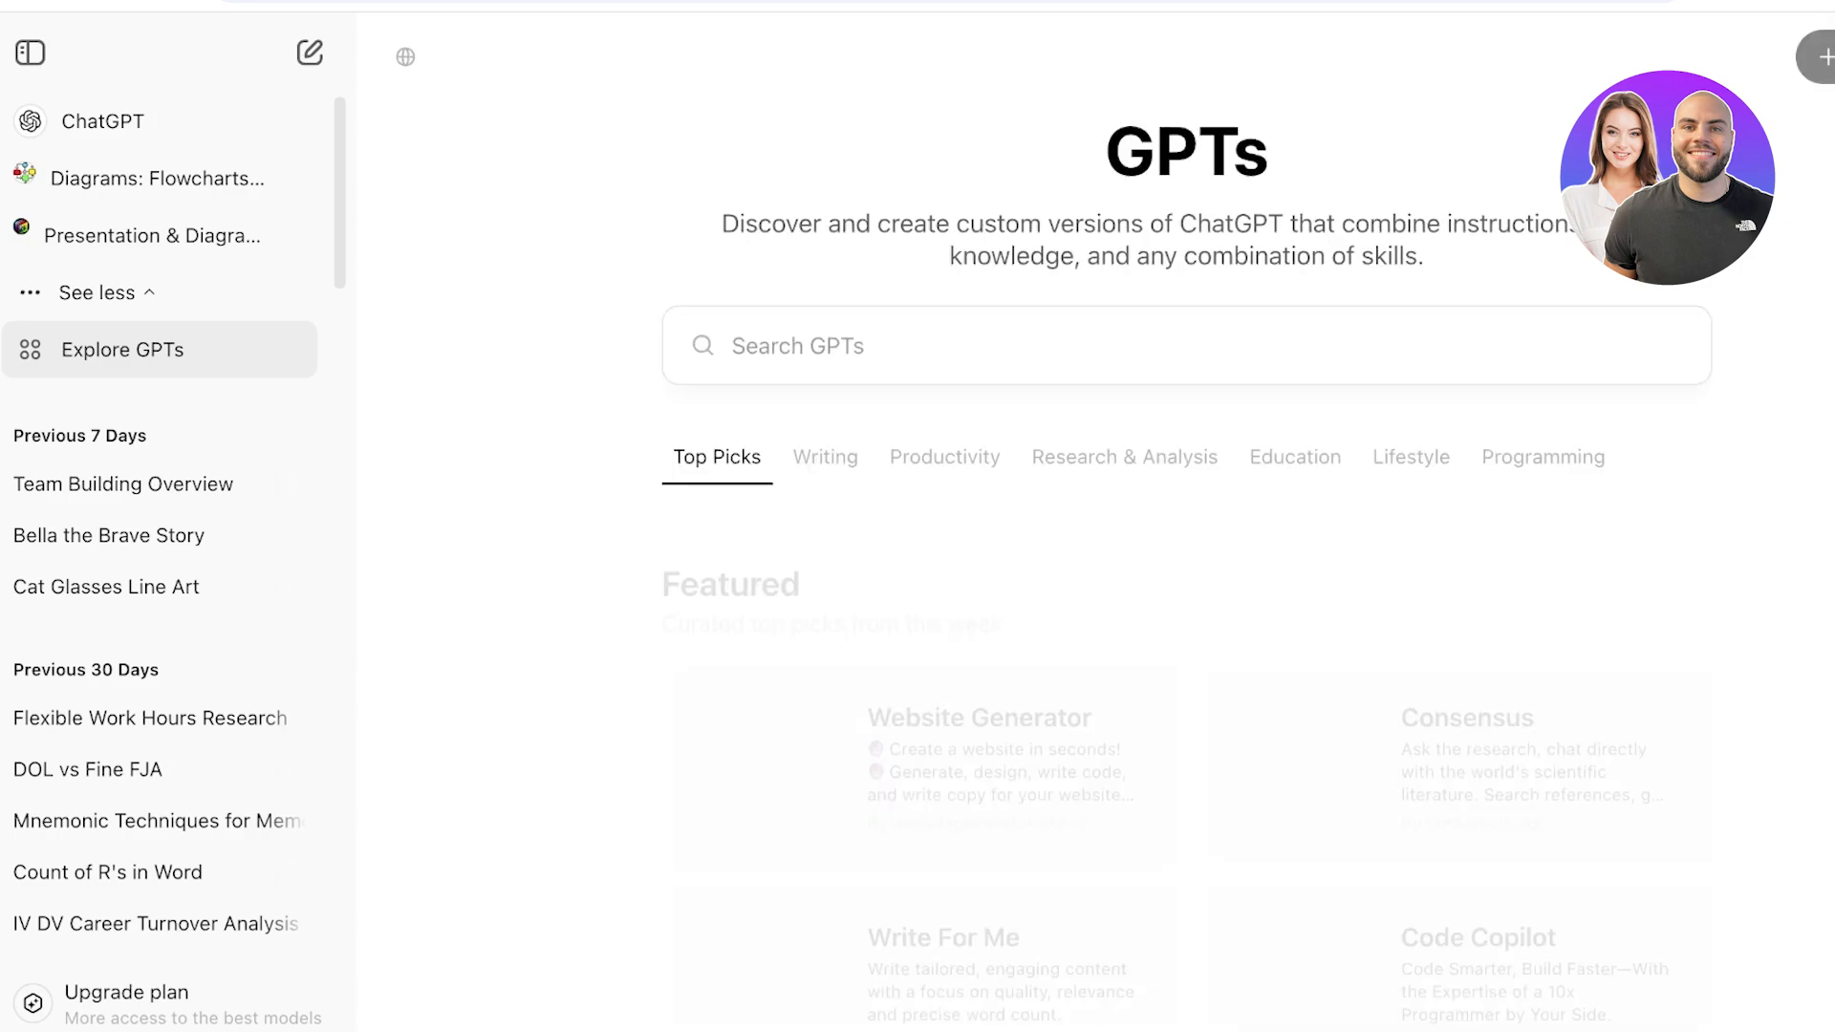
left_click(798, 346)
type("coloring")
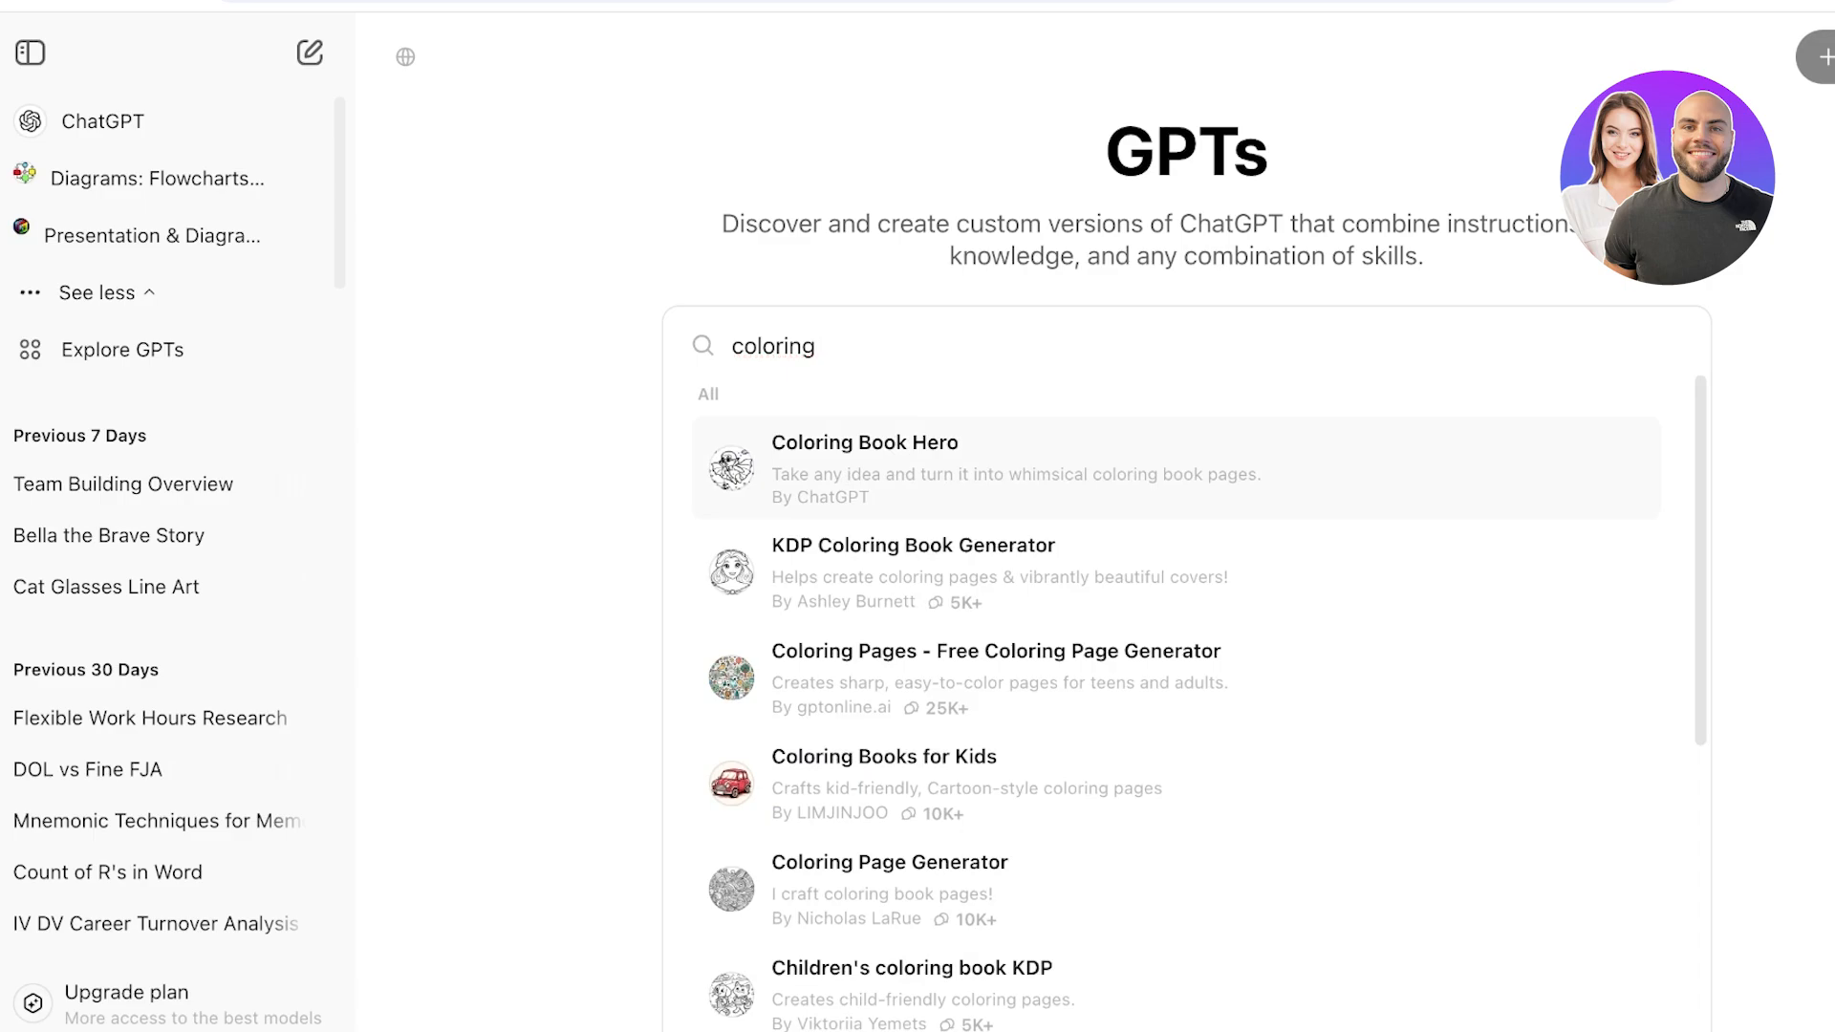
left_click(956, 468)
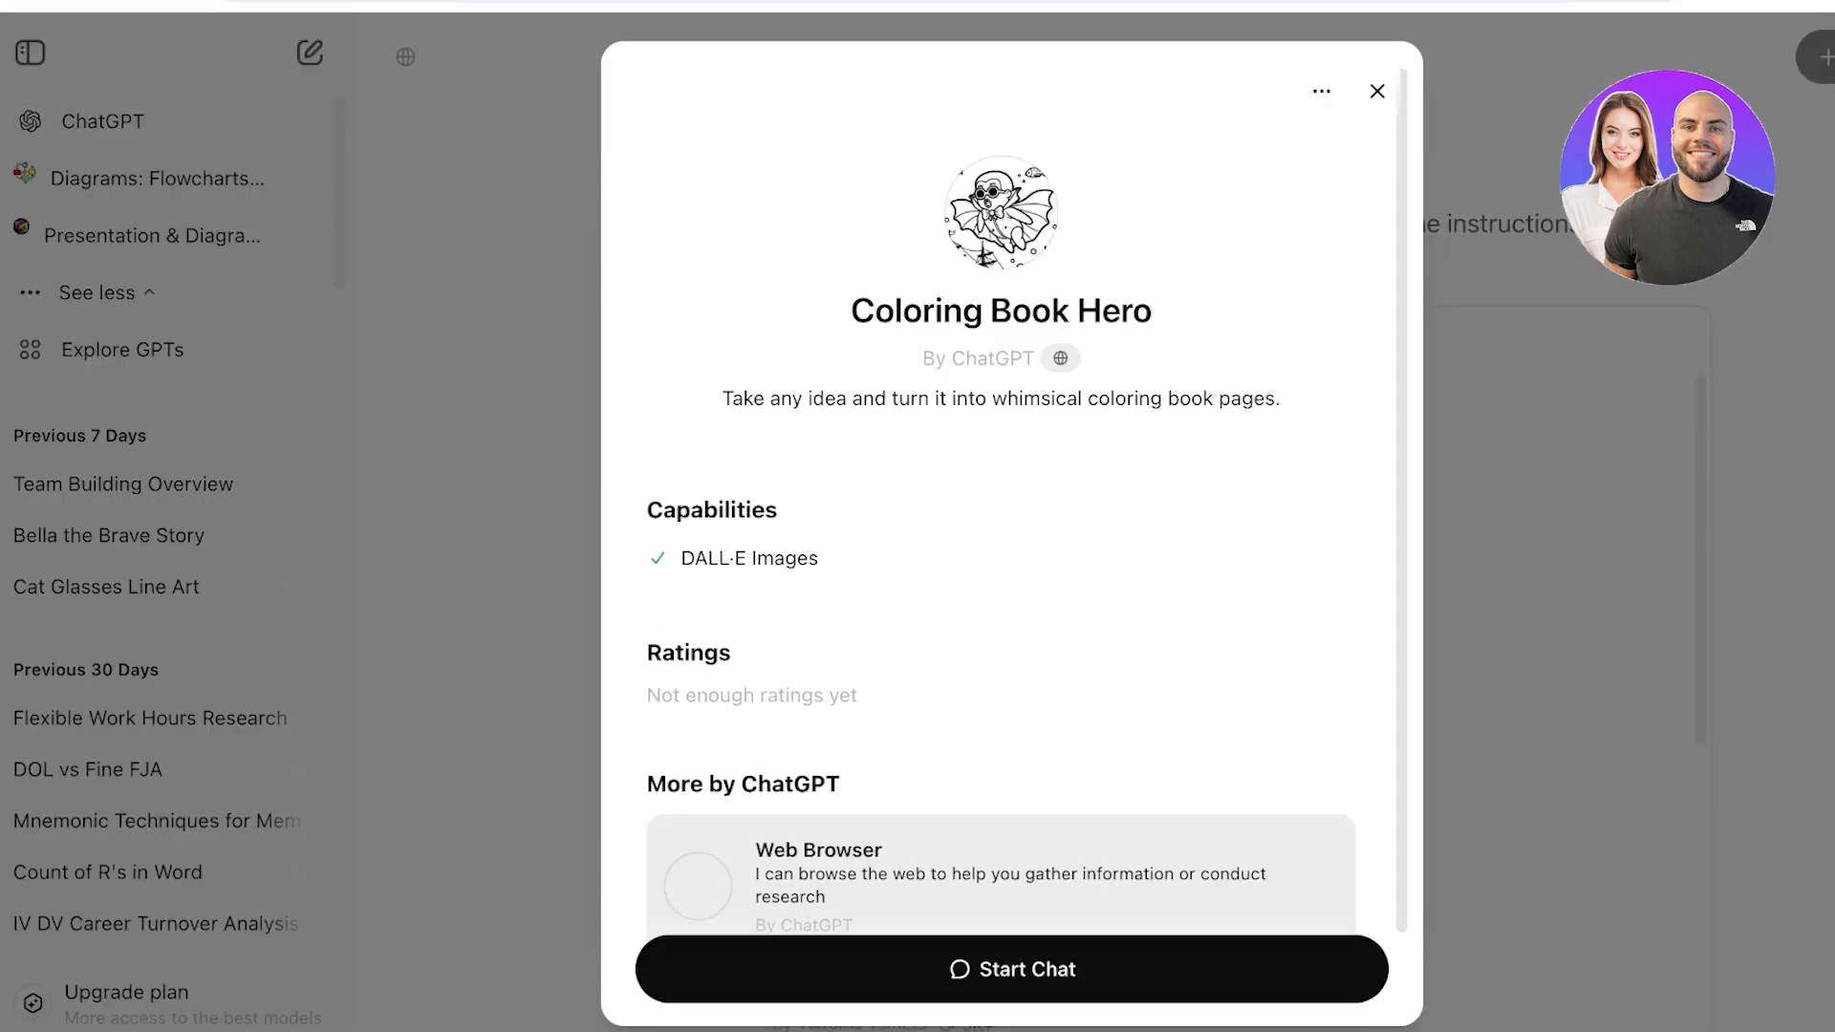
Step: Ask the Web Browser GPT for an image of a smiling slice of cake, and leave that chat
left_click(1002, 875)
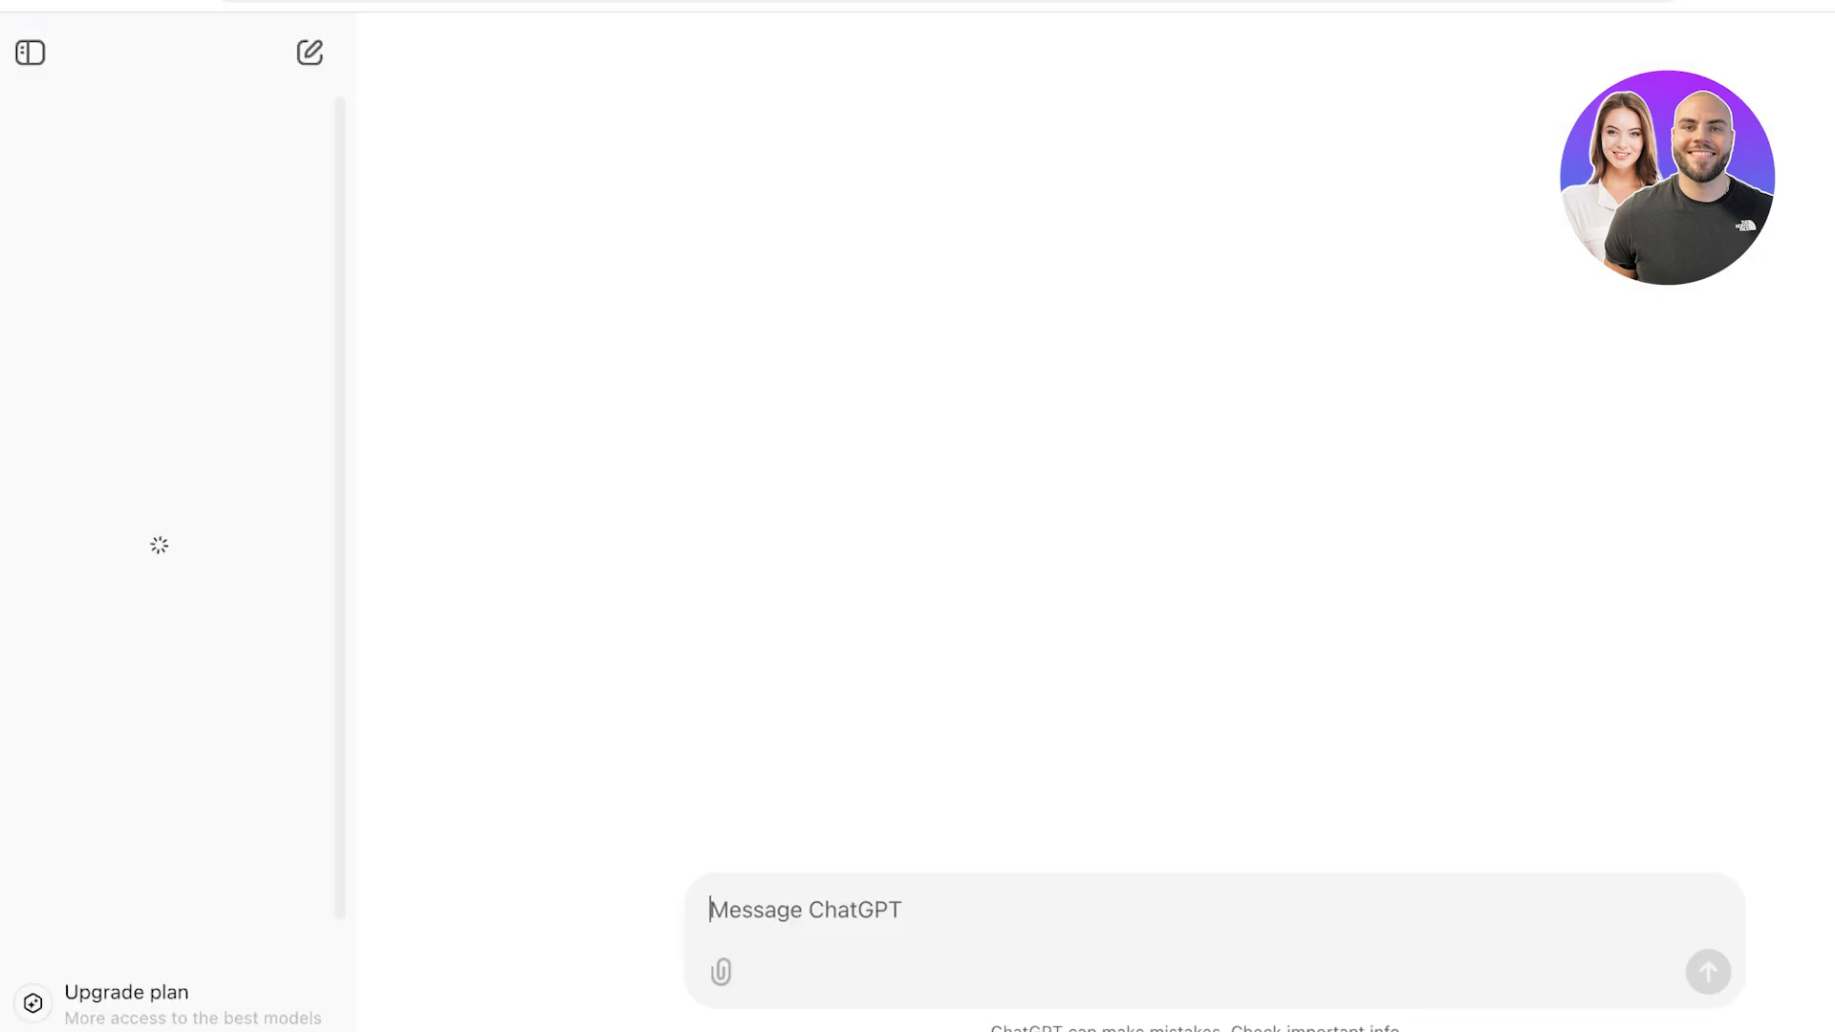
type("A")
key("BackSpace")
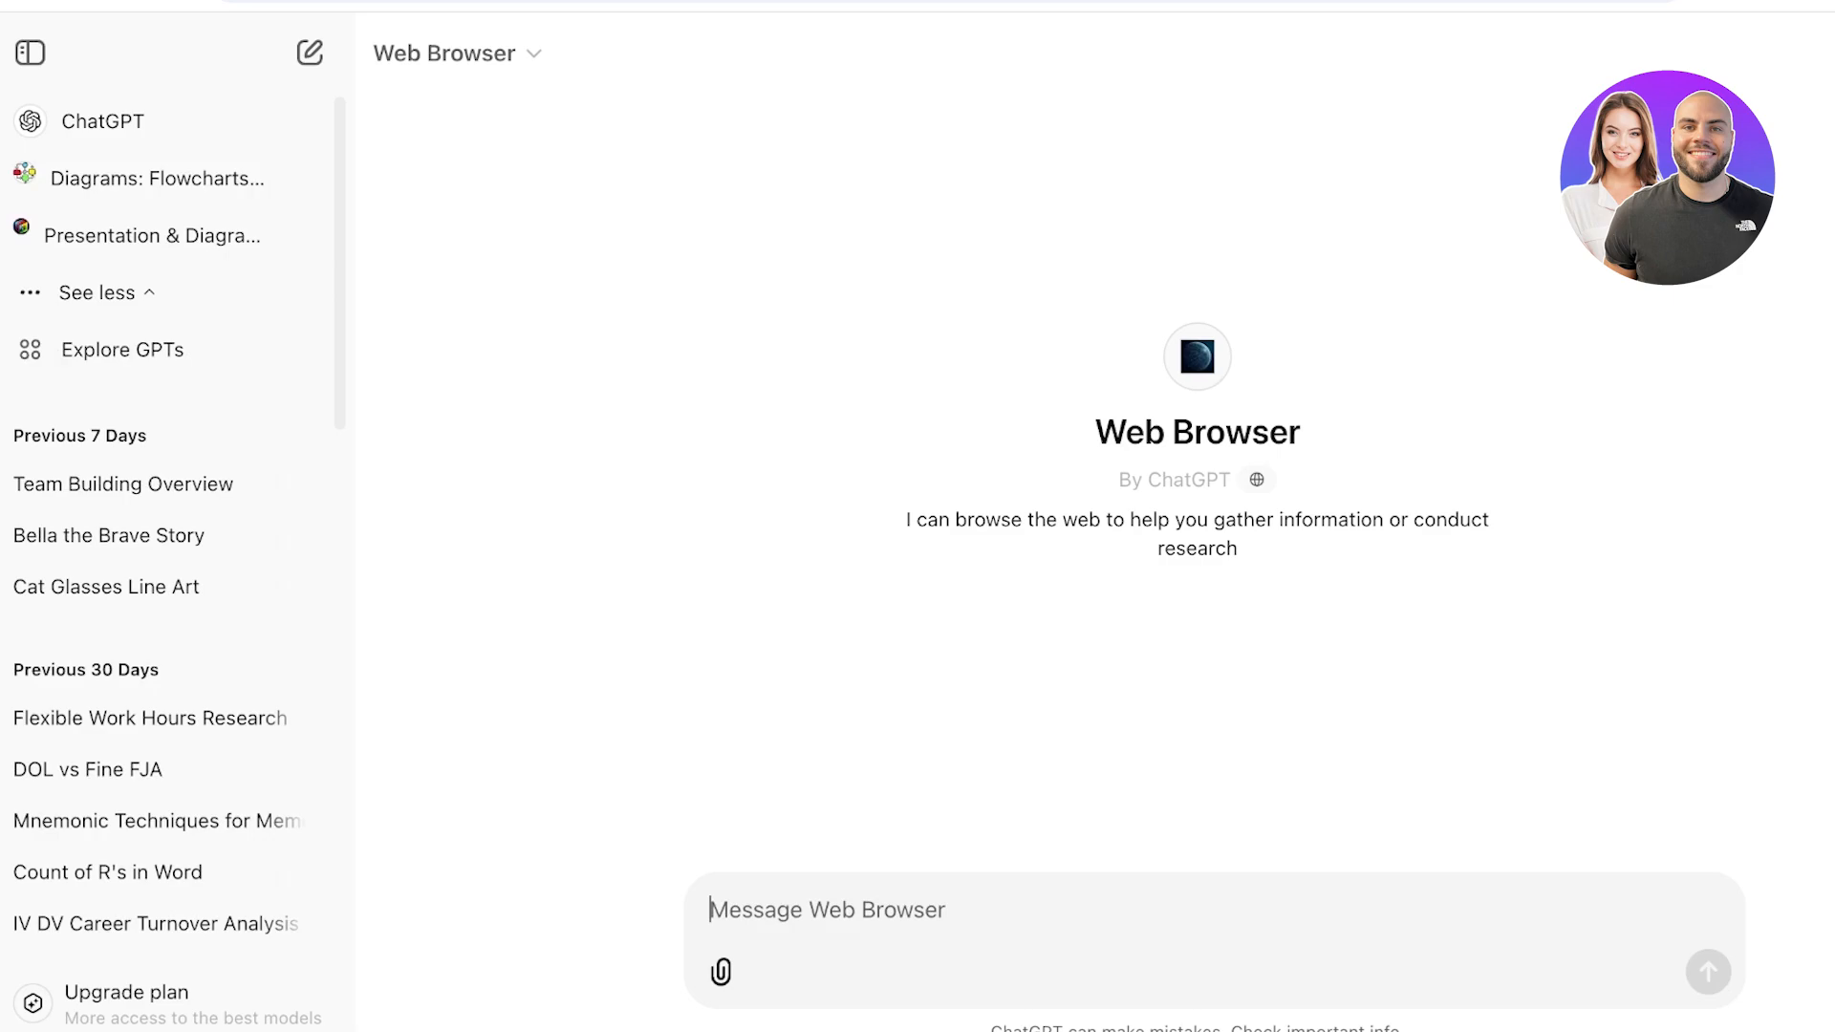
type("image of a sl")
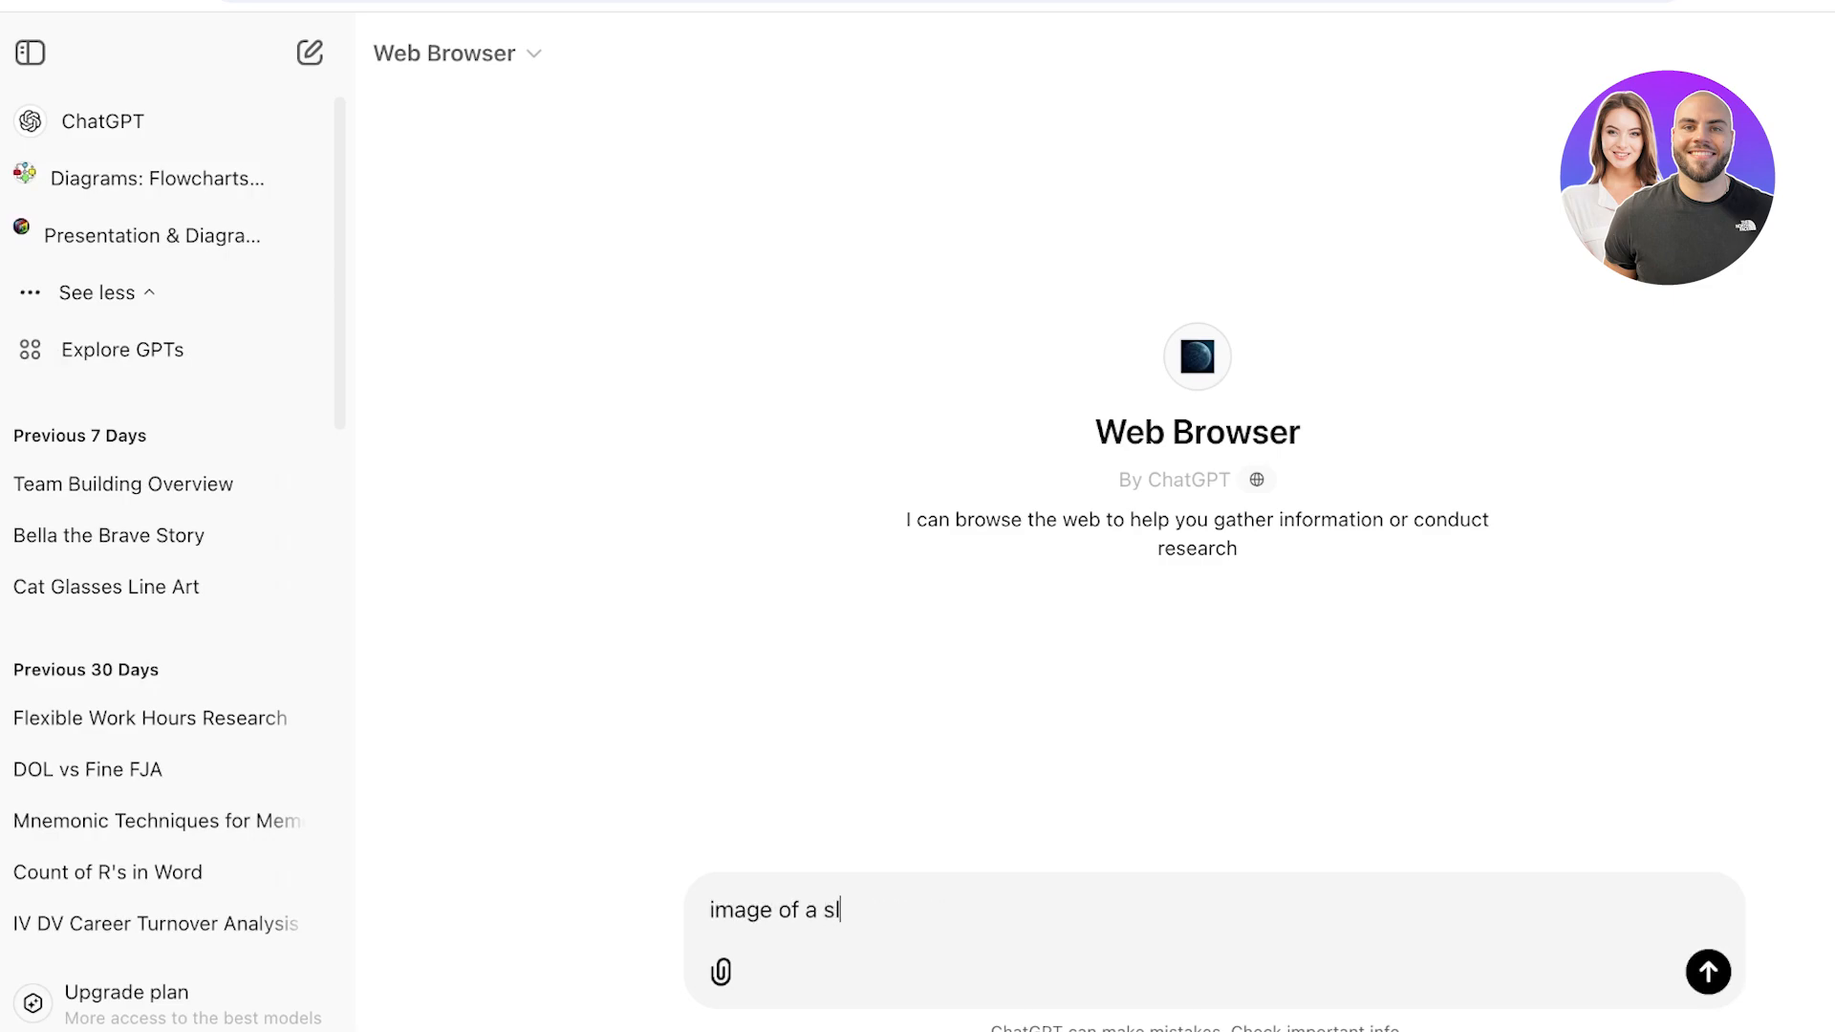
type("ice of cake that is smi")
key("Return")
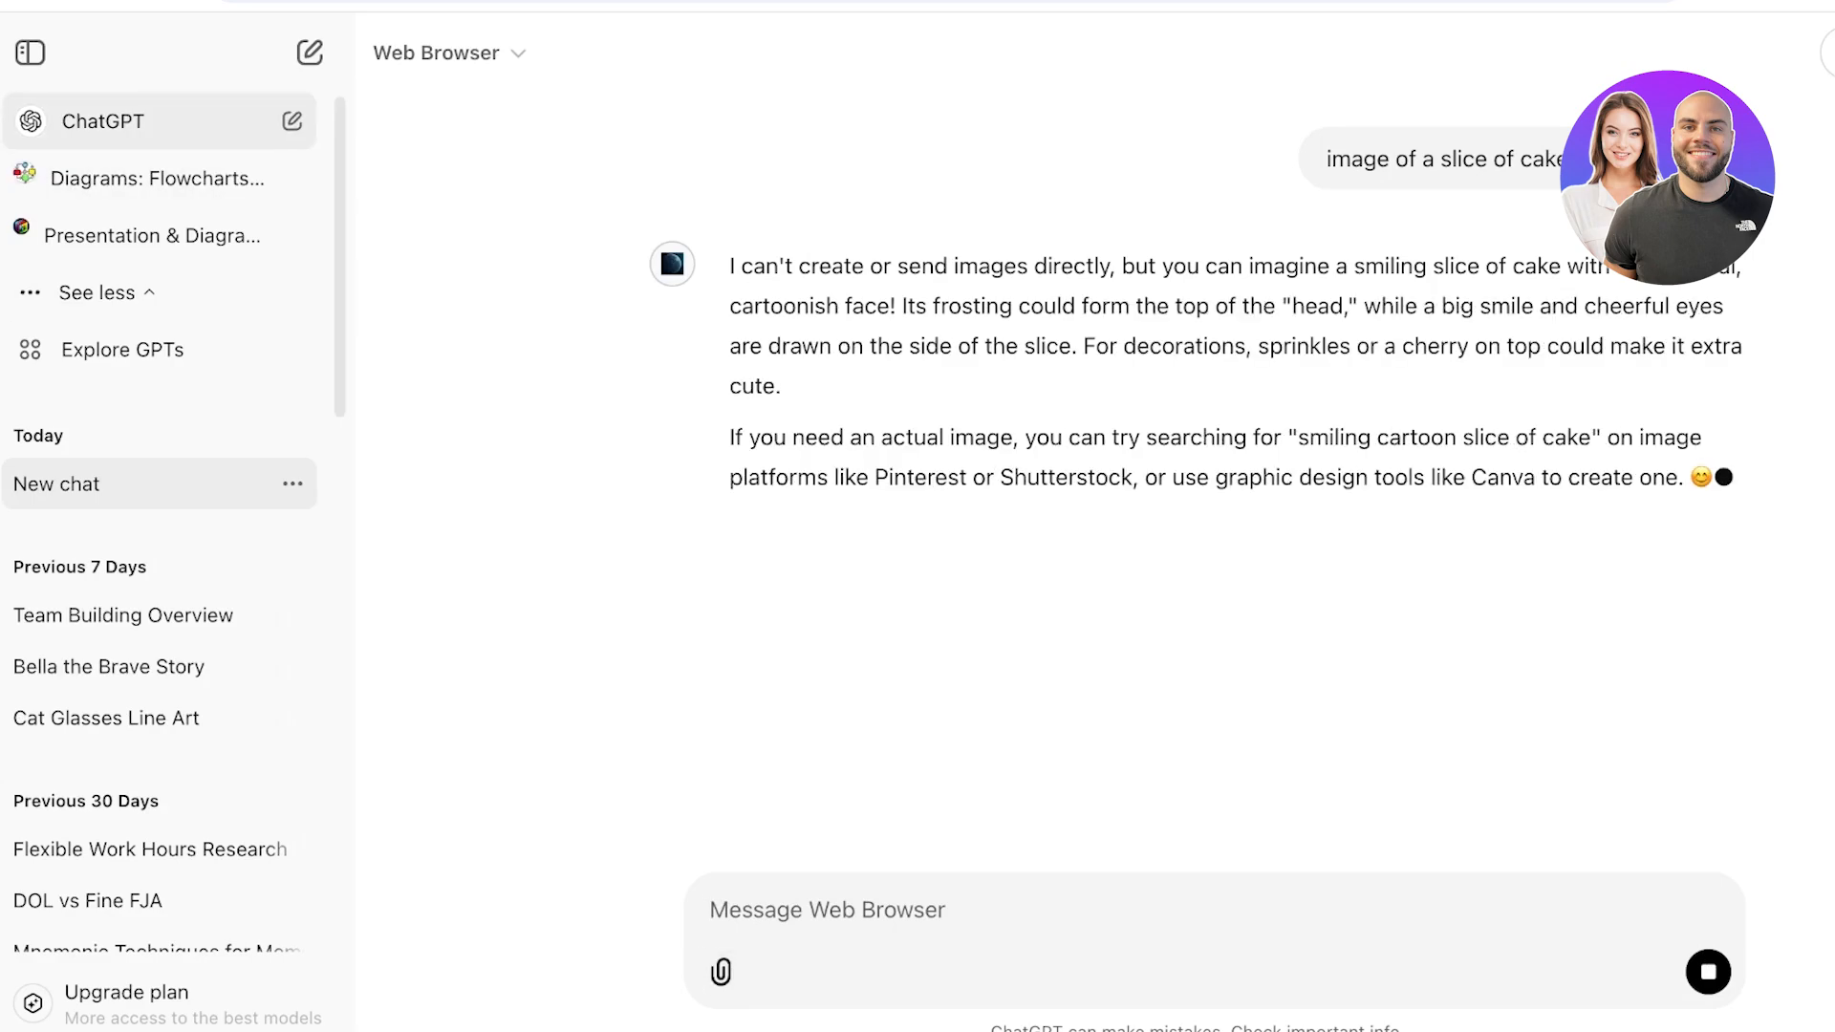
left_click(102, 120)
left_click(29, 53)
left_click(30, 53)
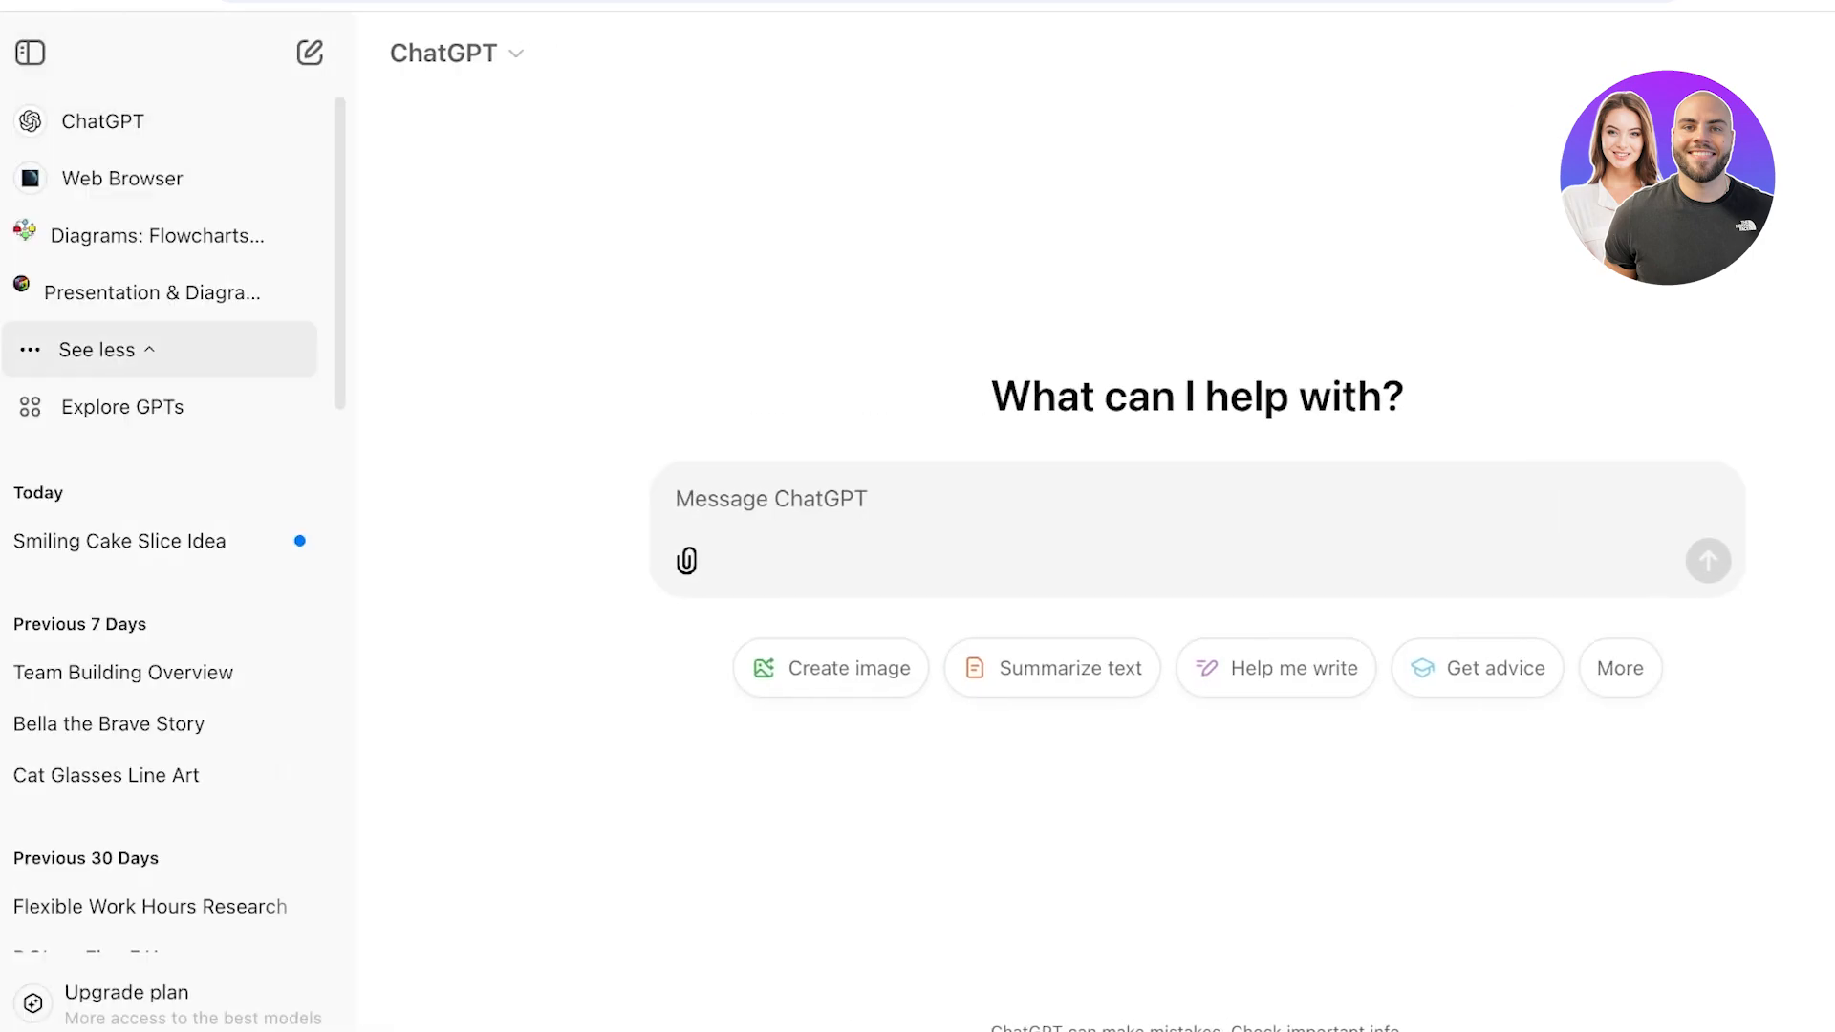
Step: Search the GPT directory for "coloring book" and review the details of the KDP Coloring Book Generator
left_click(123, 406)
type("co")
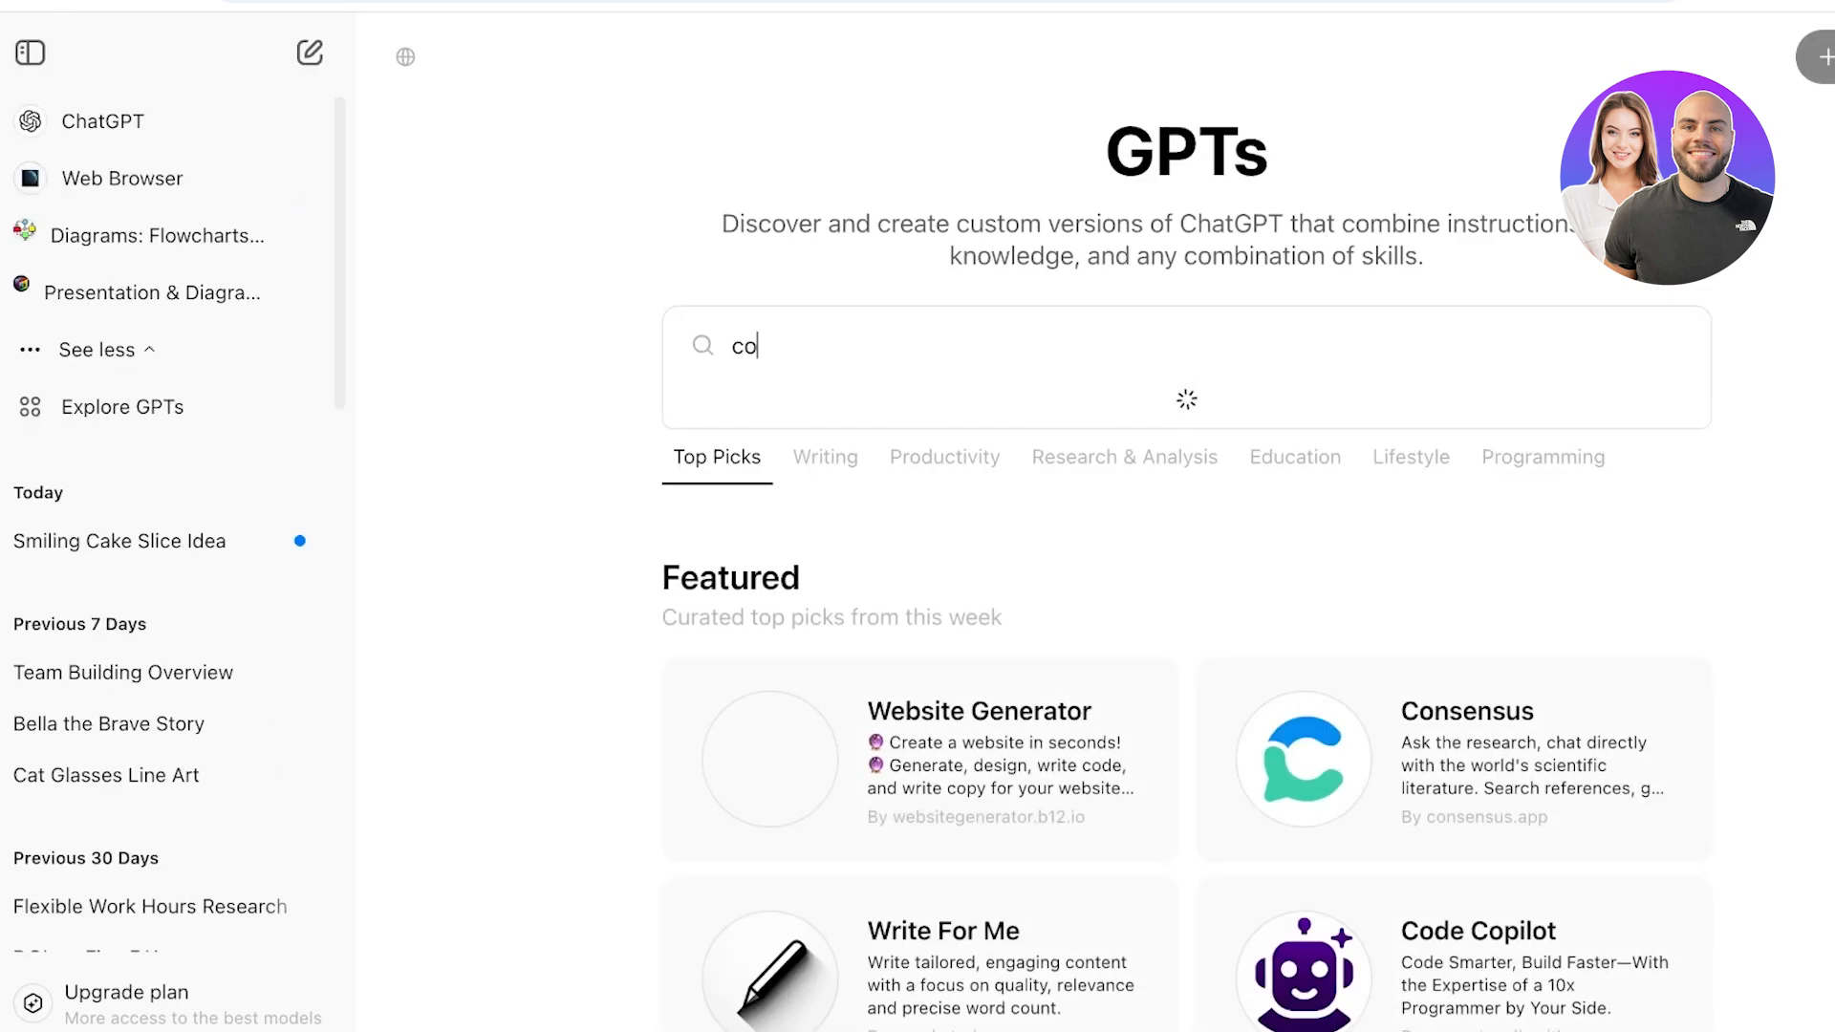
type("loring book")
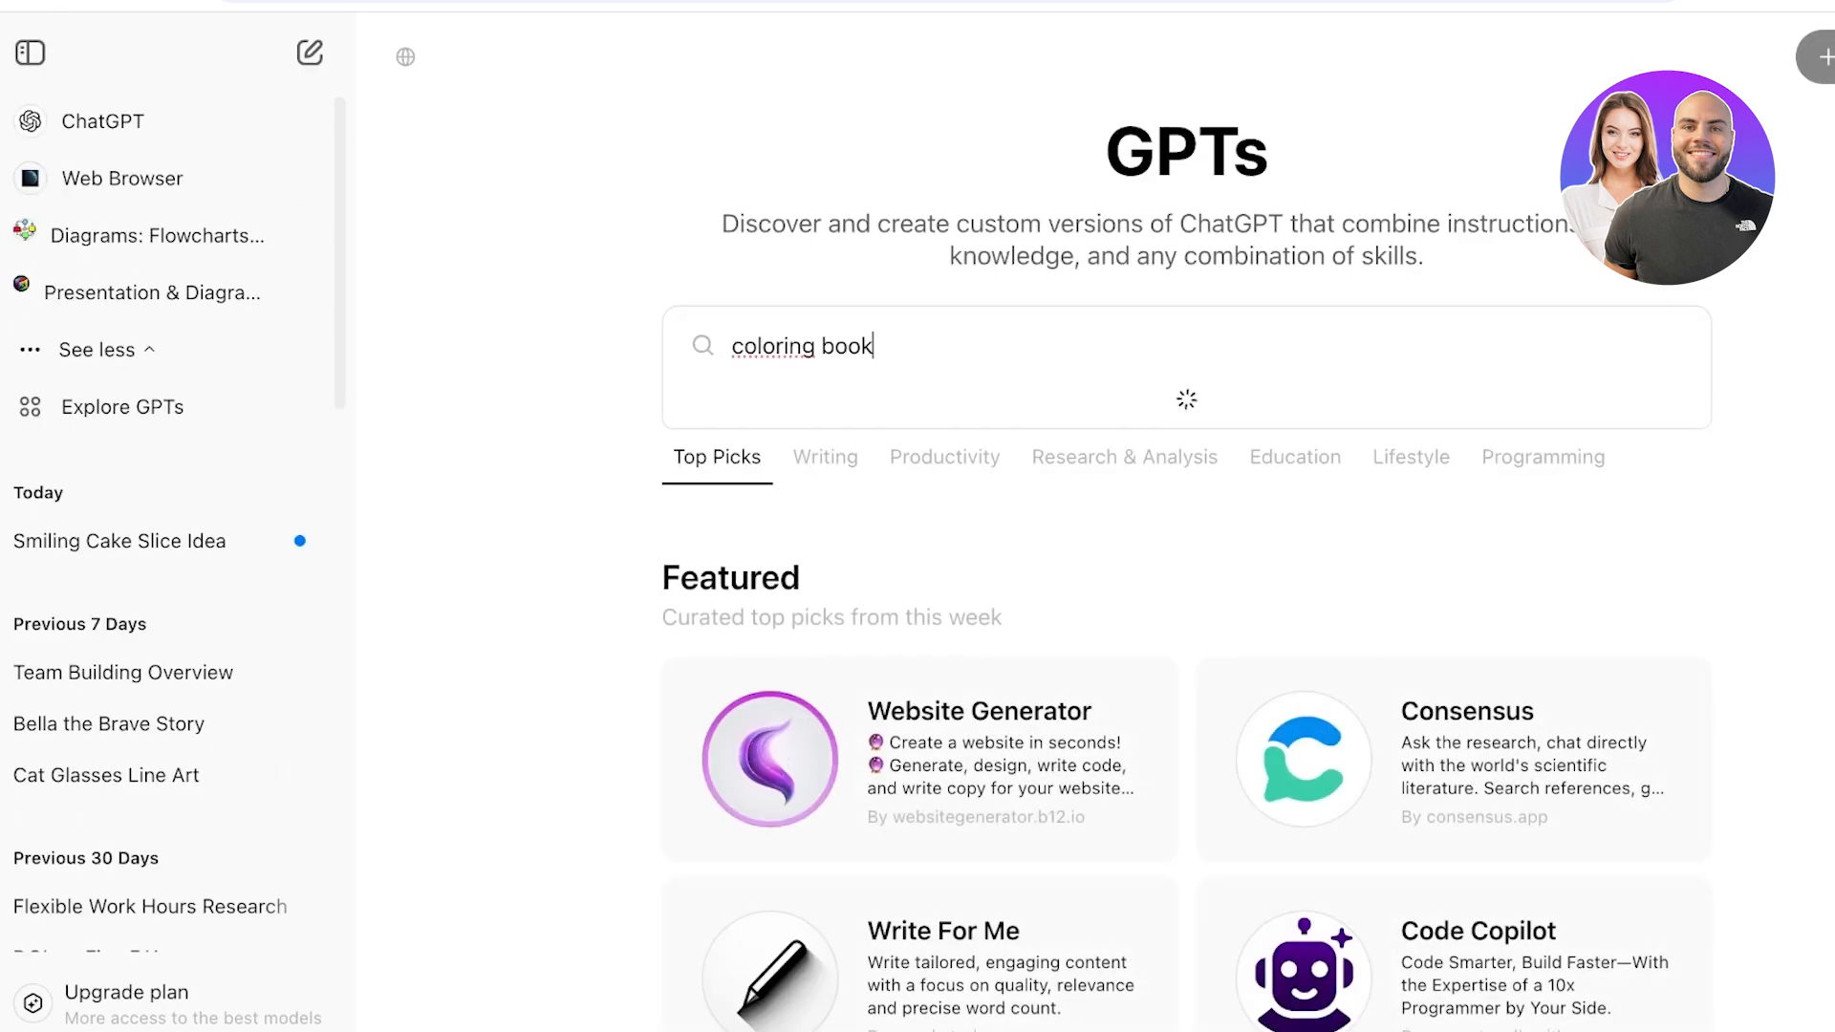
key("Down")
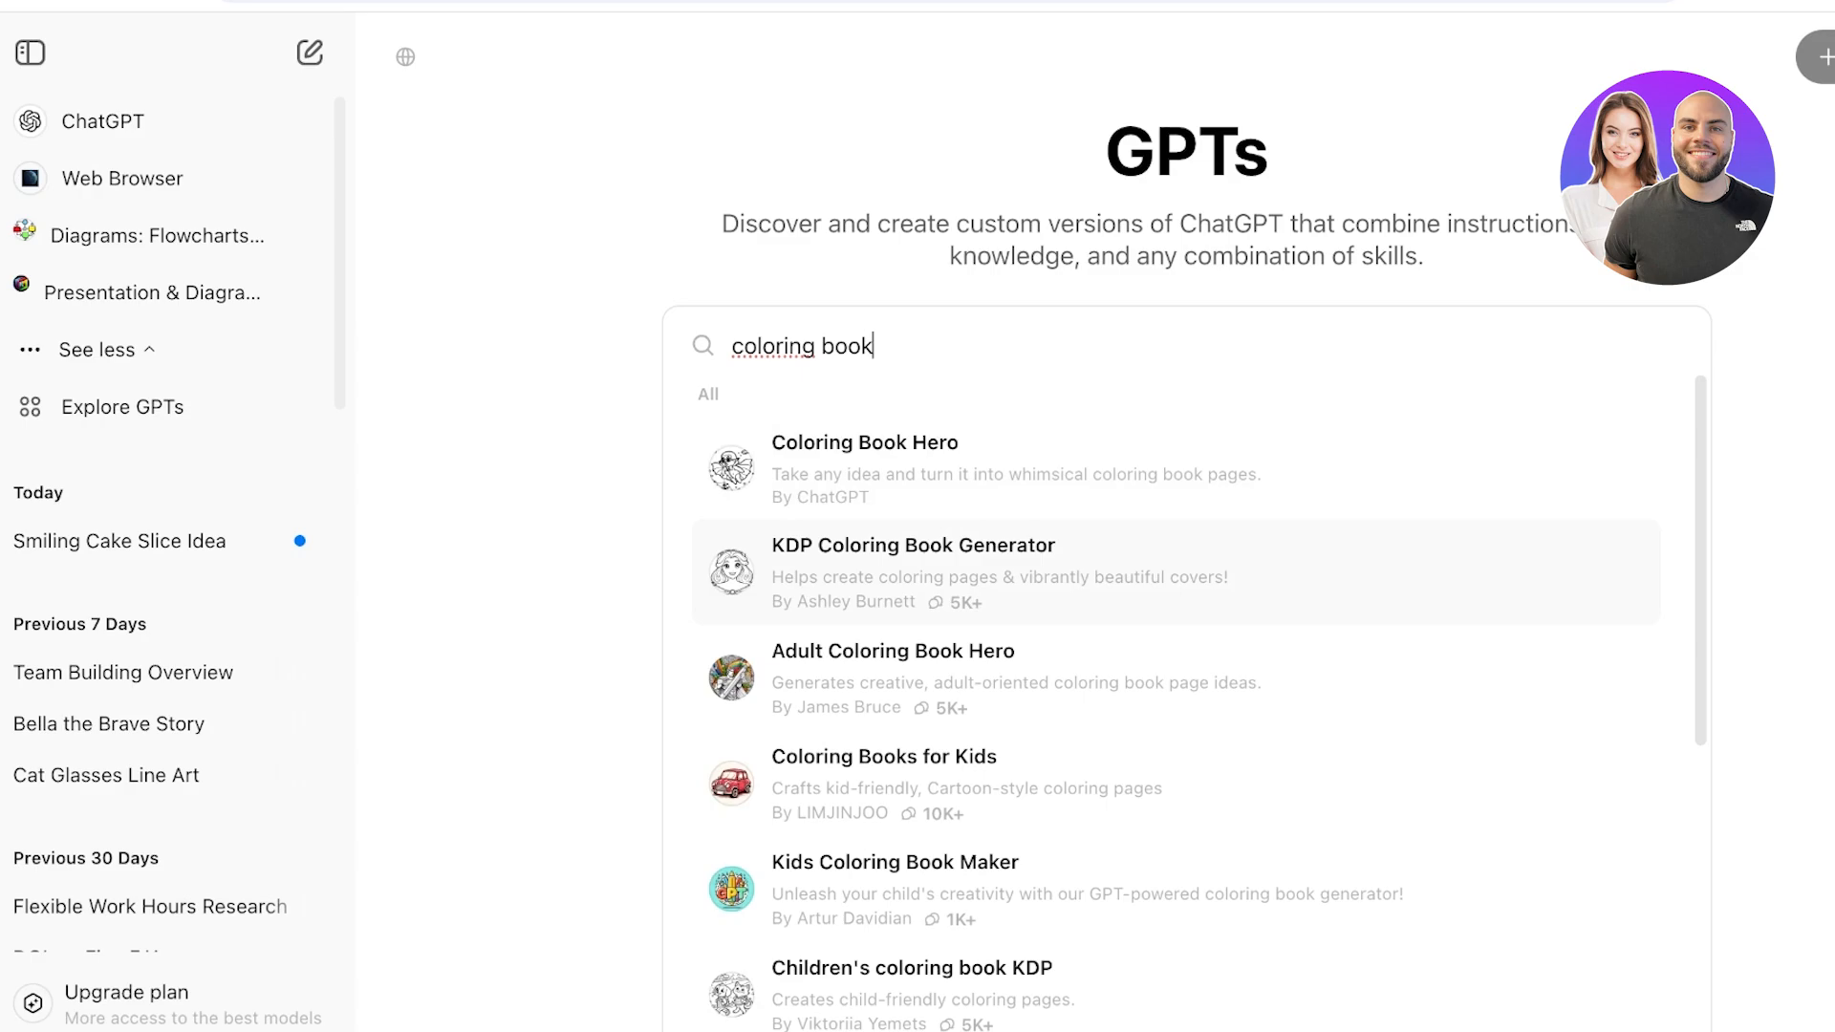
key("Return")
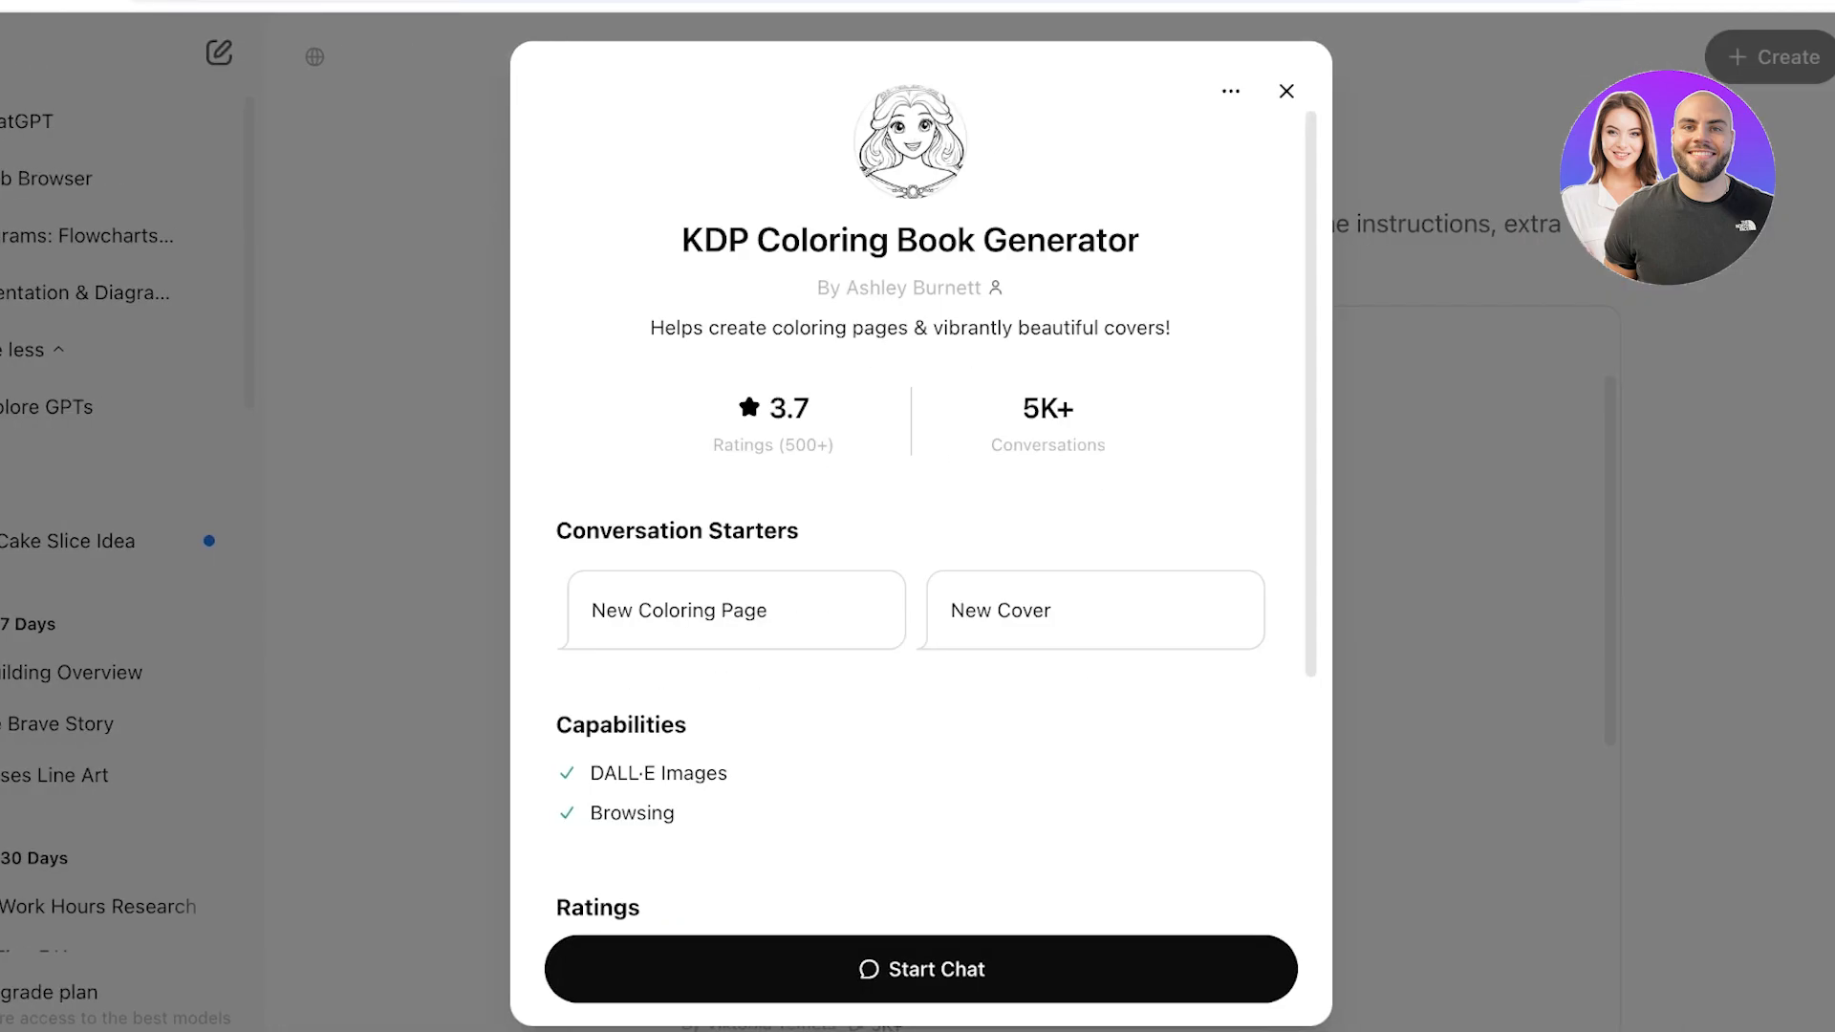
scroll(1013, 574, "down", 3)
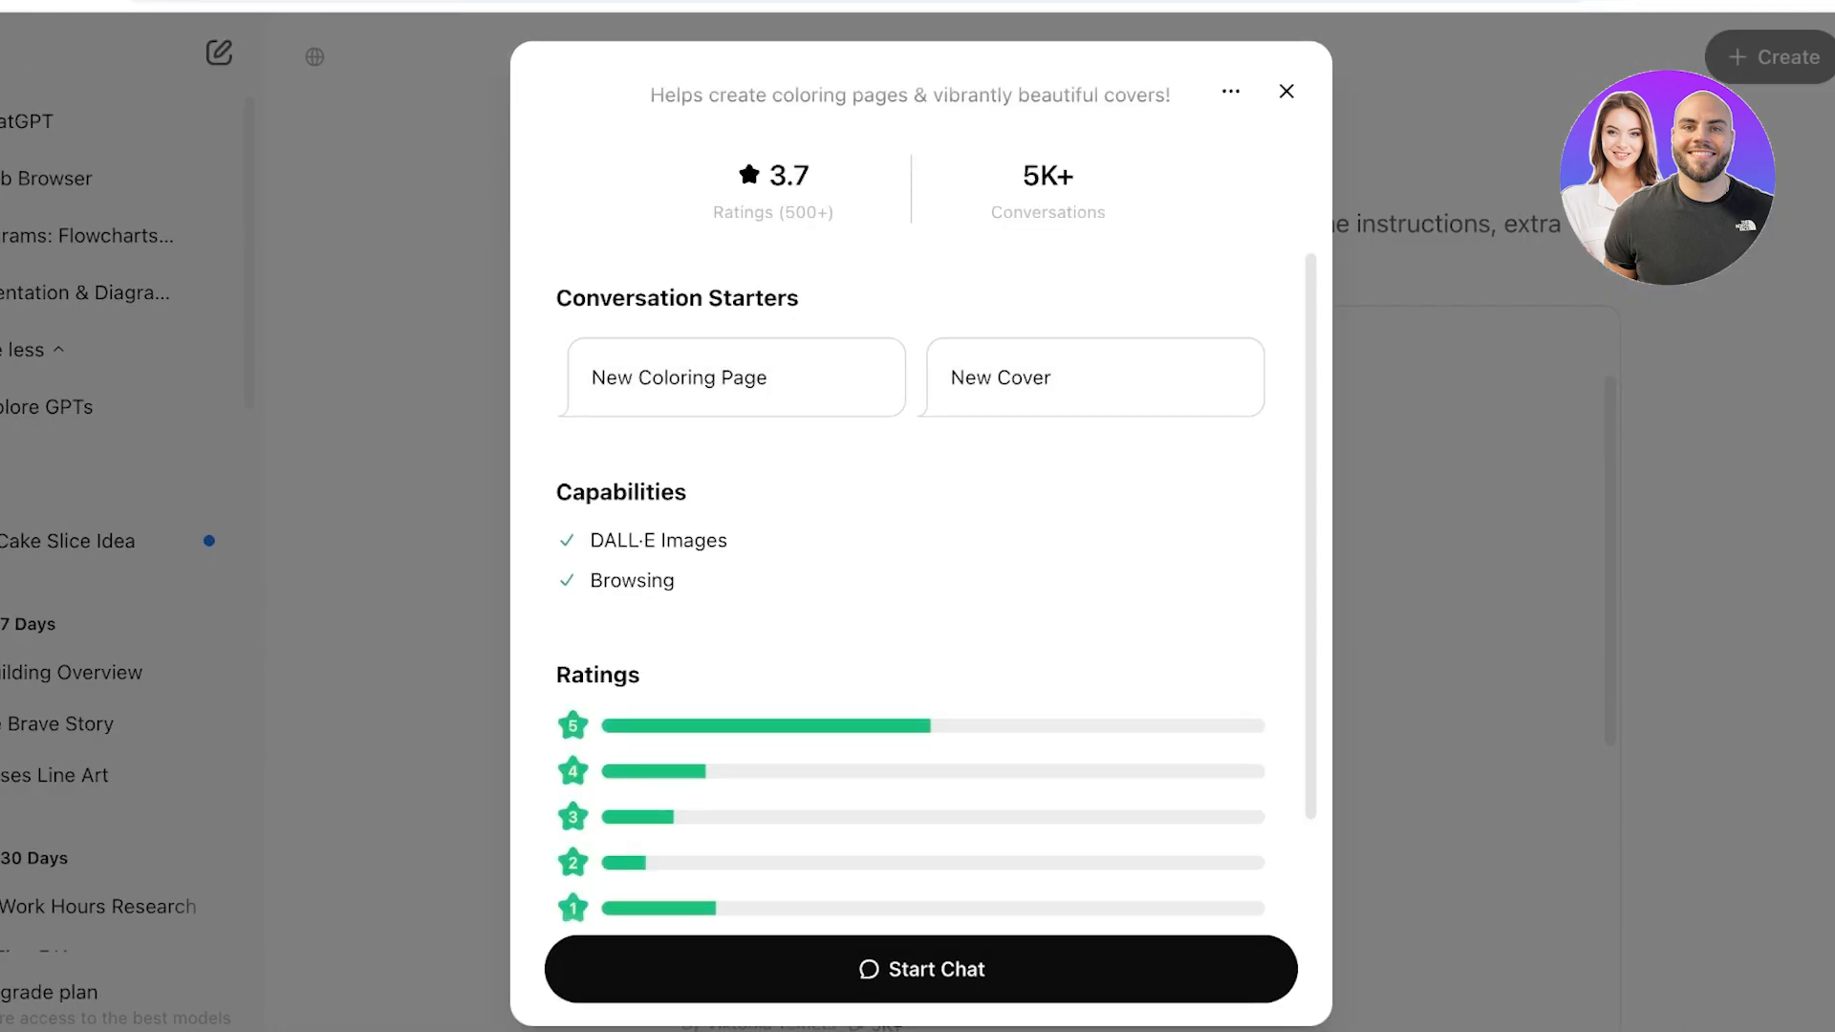
Step: Start a chat with the KDP Coloring Book Generator and request a new coloring page of "a slice of cake"
key("Escape")
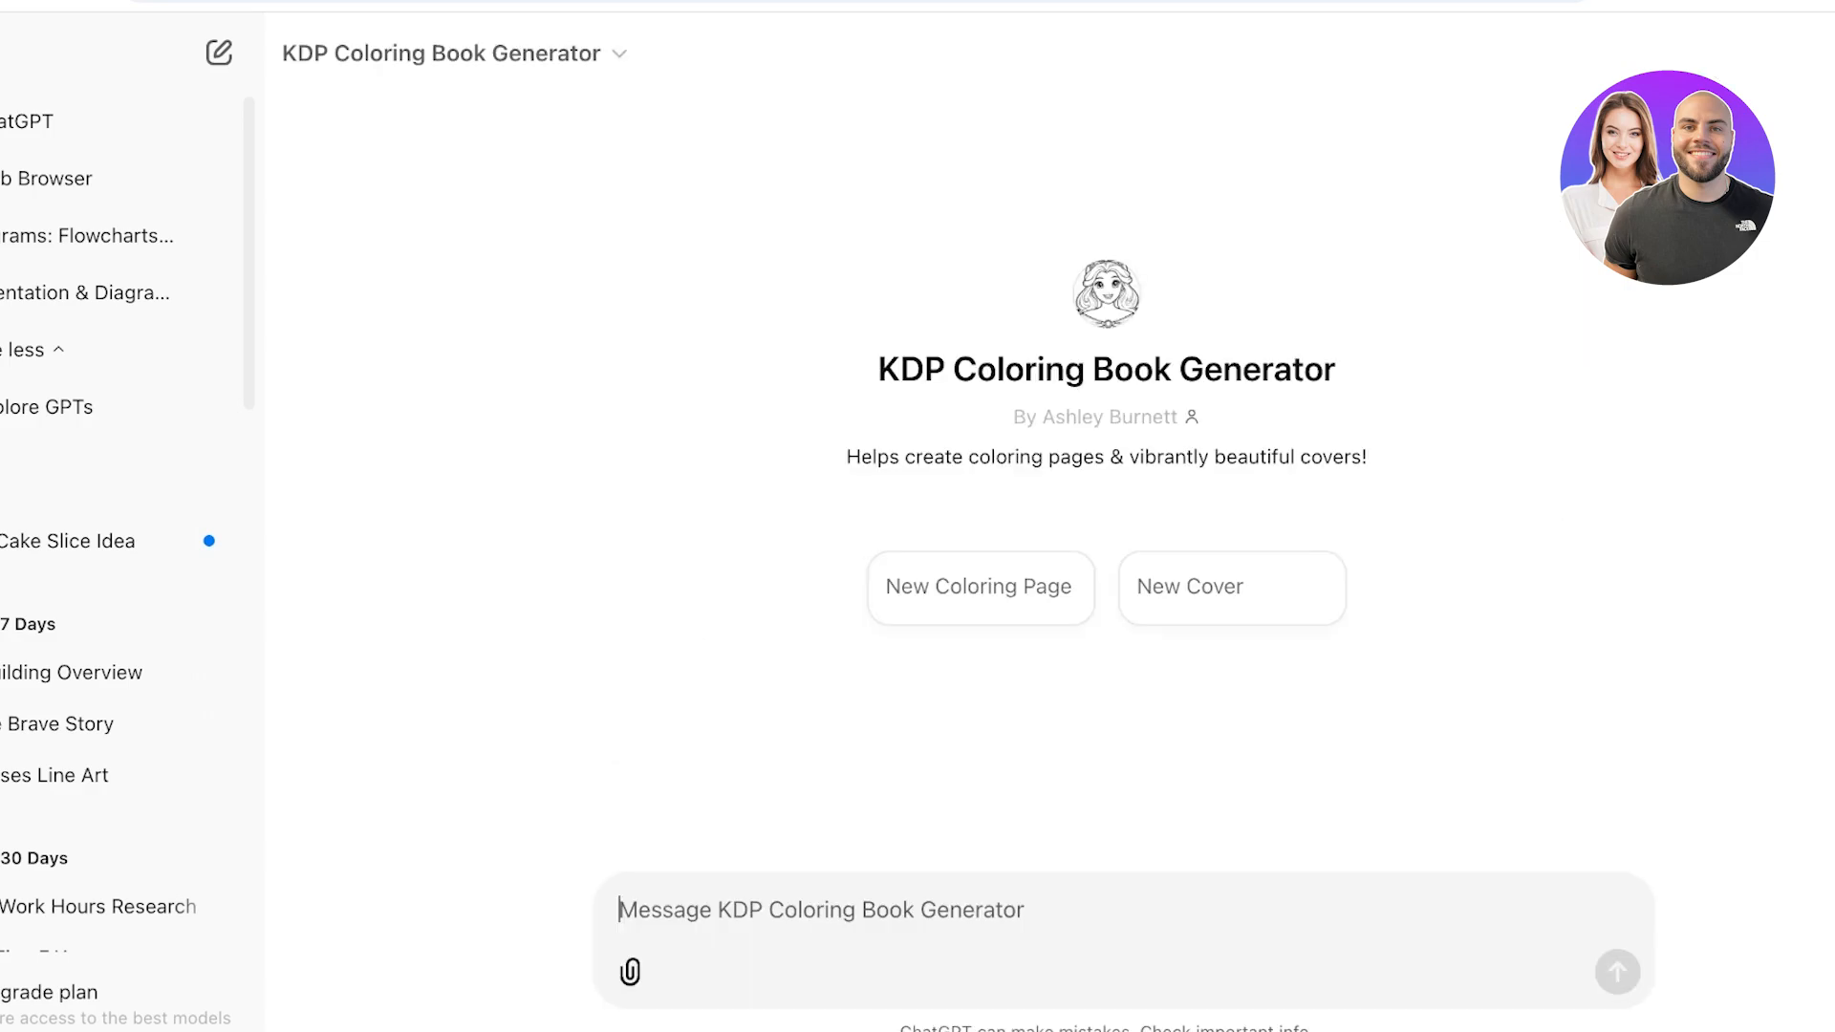
left_click(979, 586)
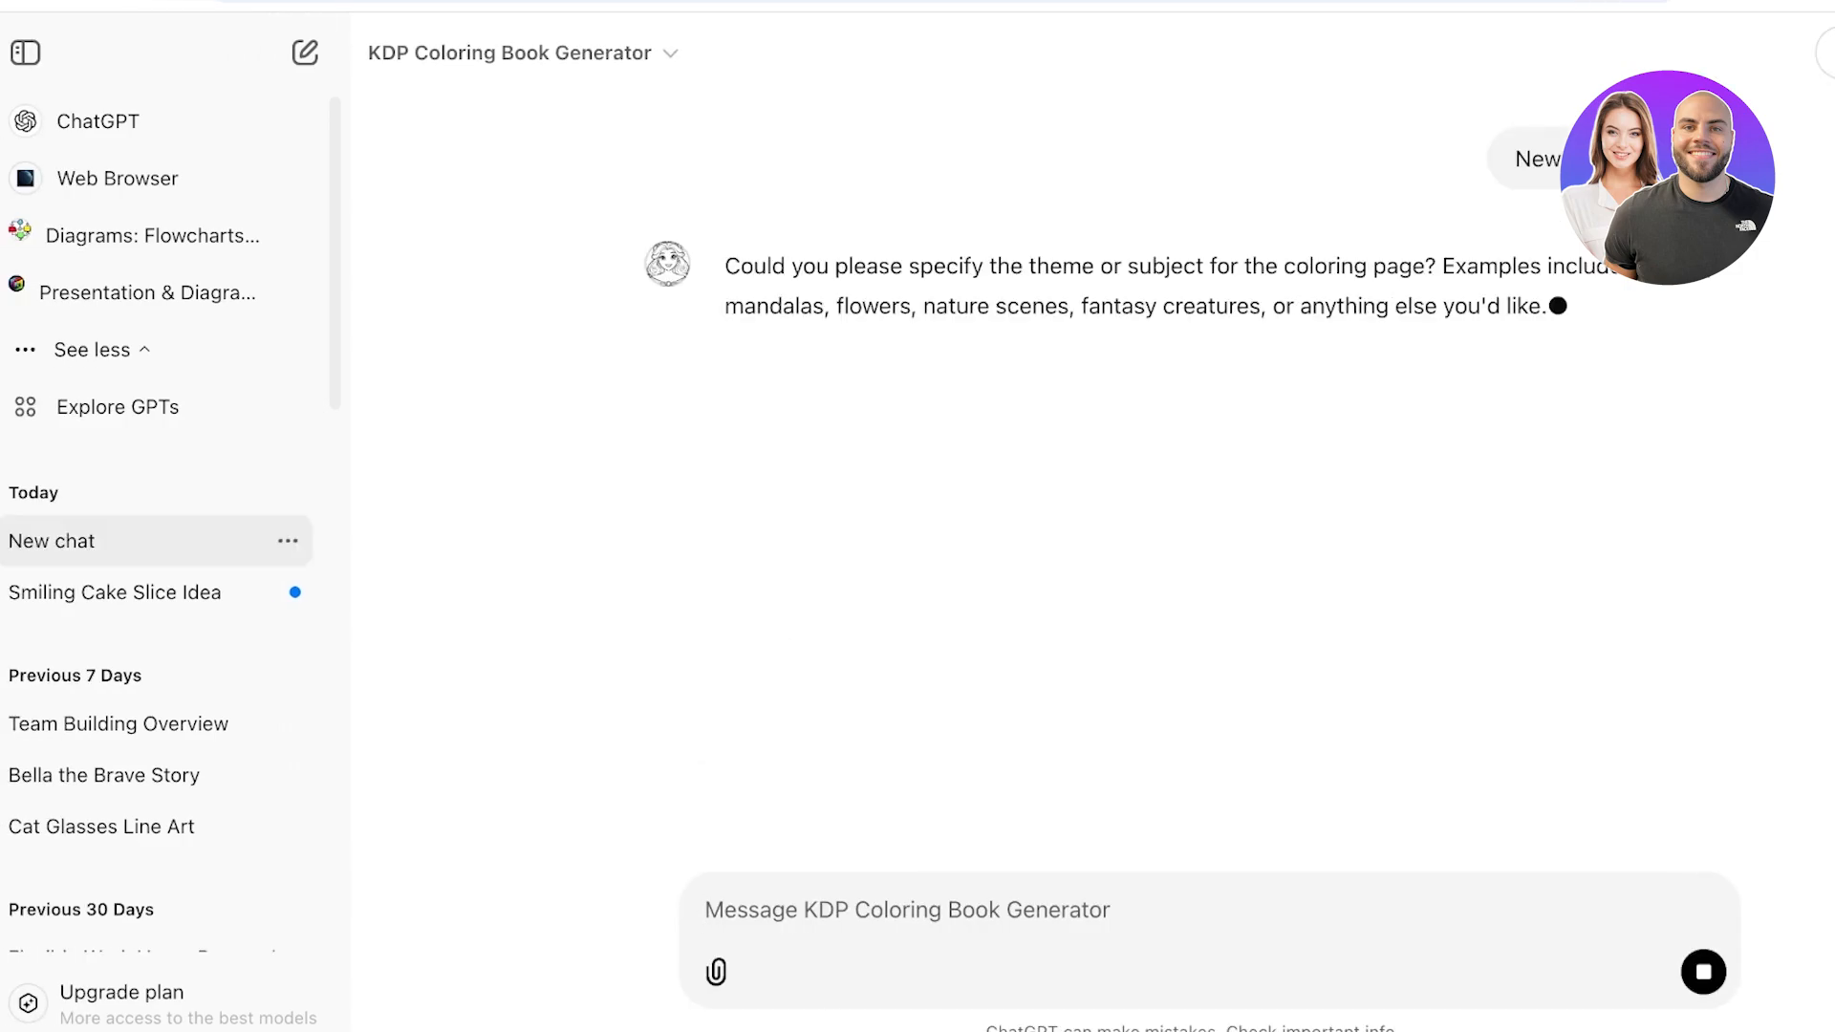
type("a")
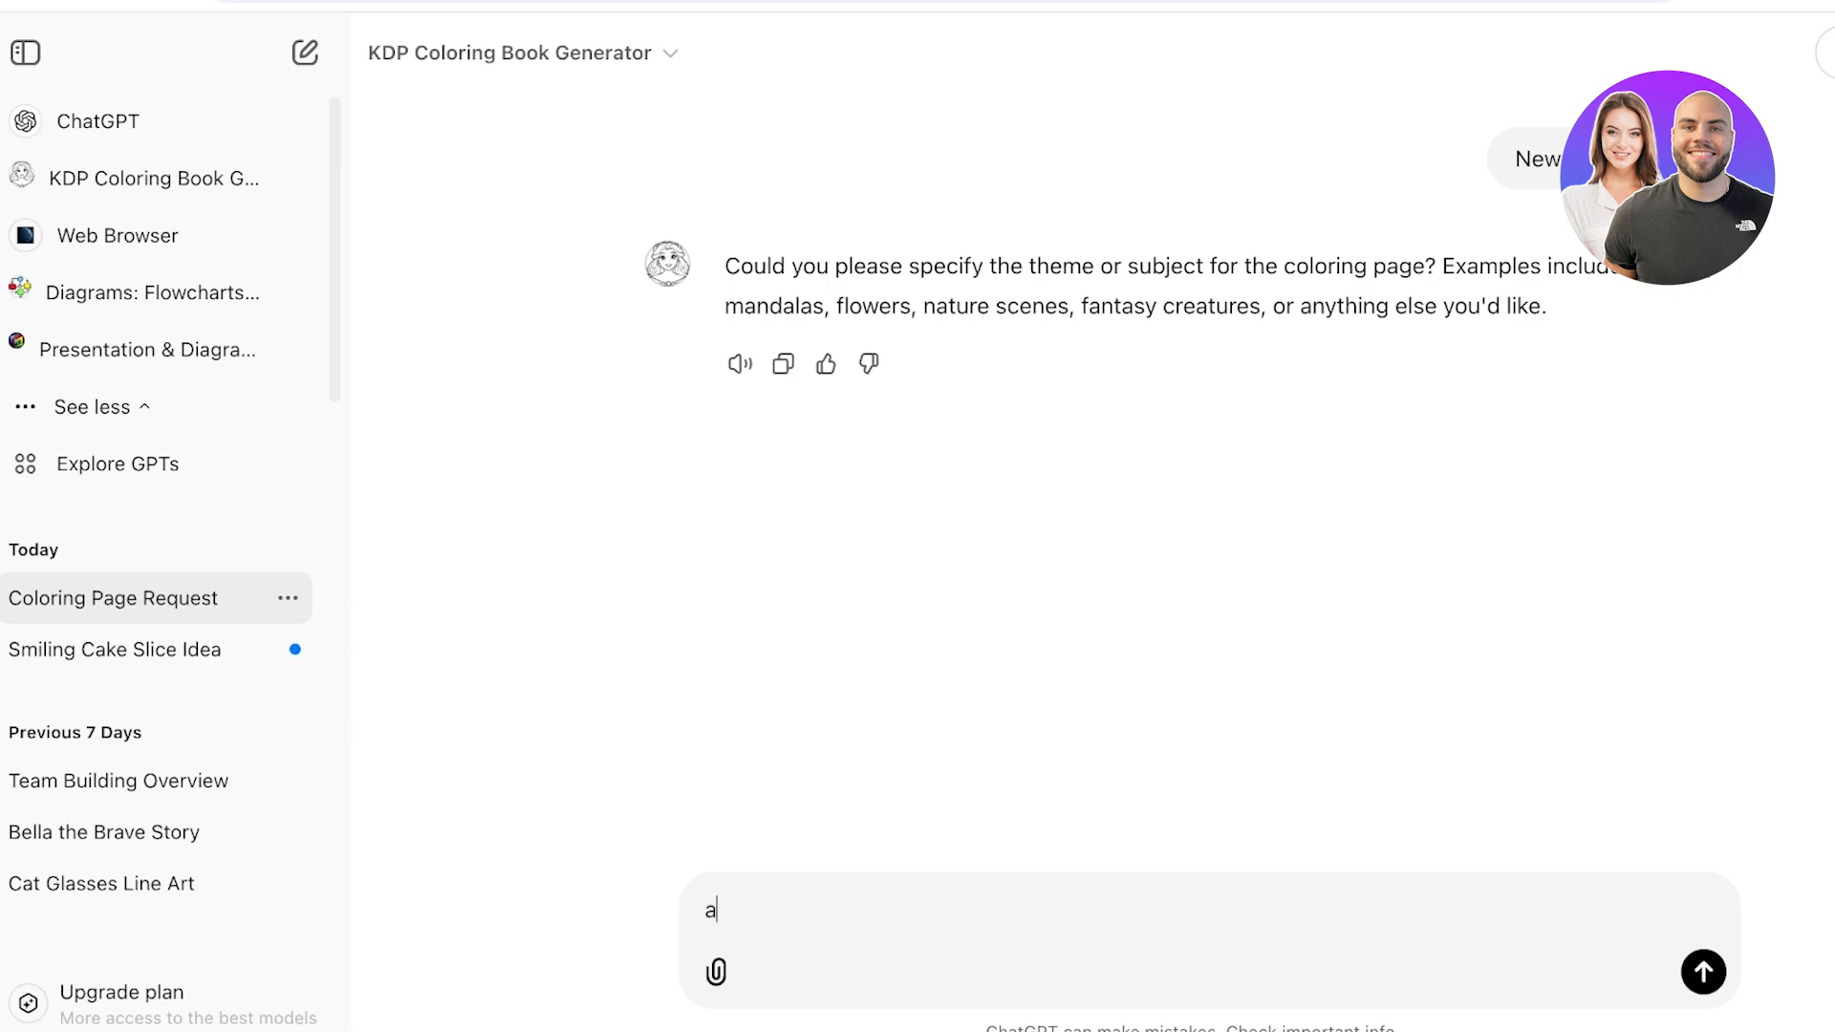
type(" slice of cake")
key("Return")
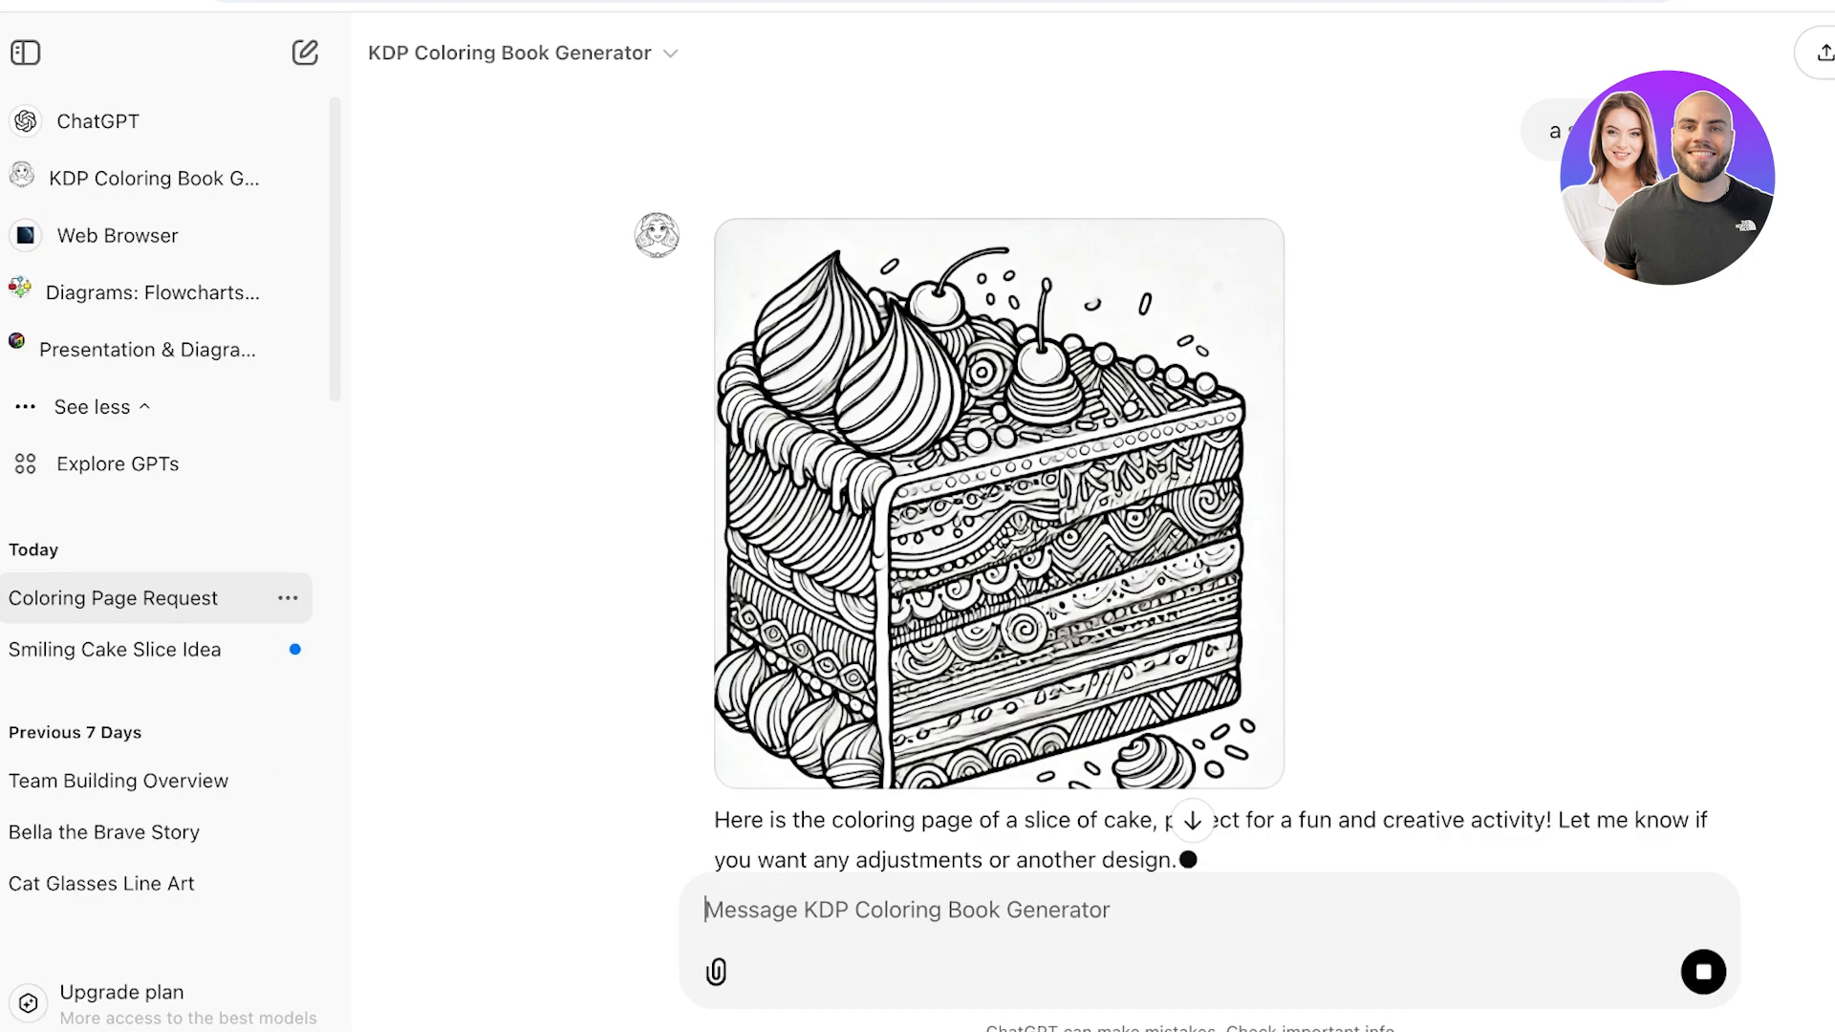
Step: Copy the generated cake image, switch to Canva, paste it onto blank page 2 and move it to the page's center
right_click(998, 504)
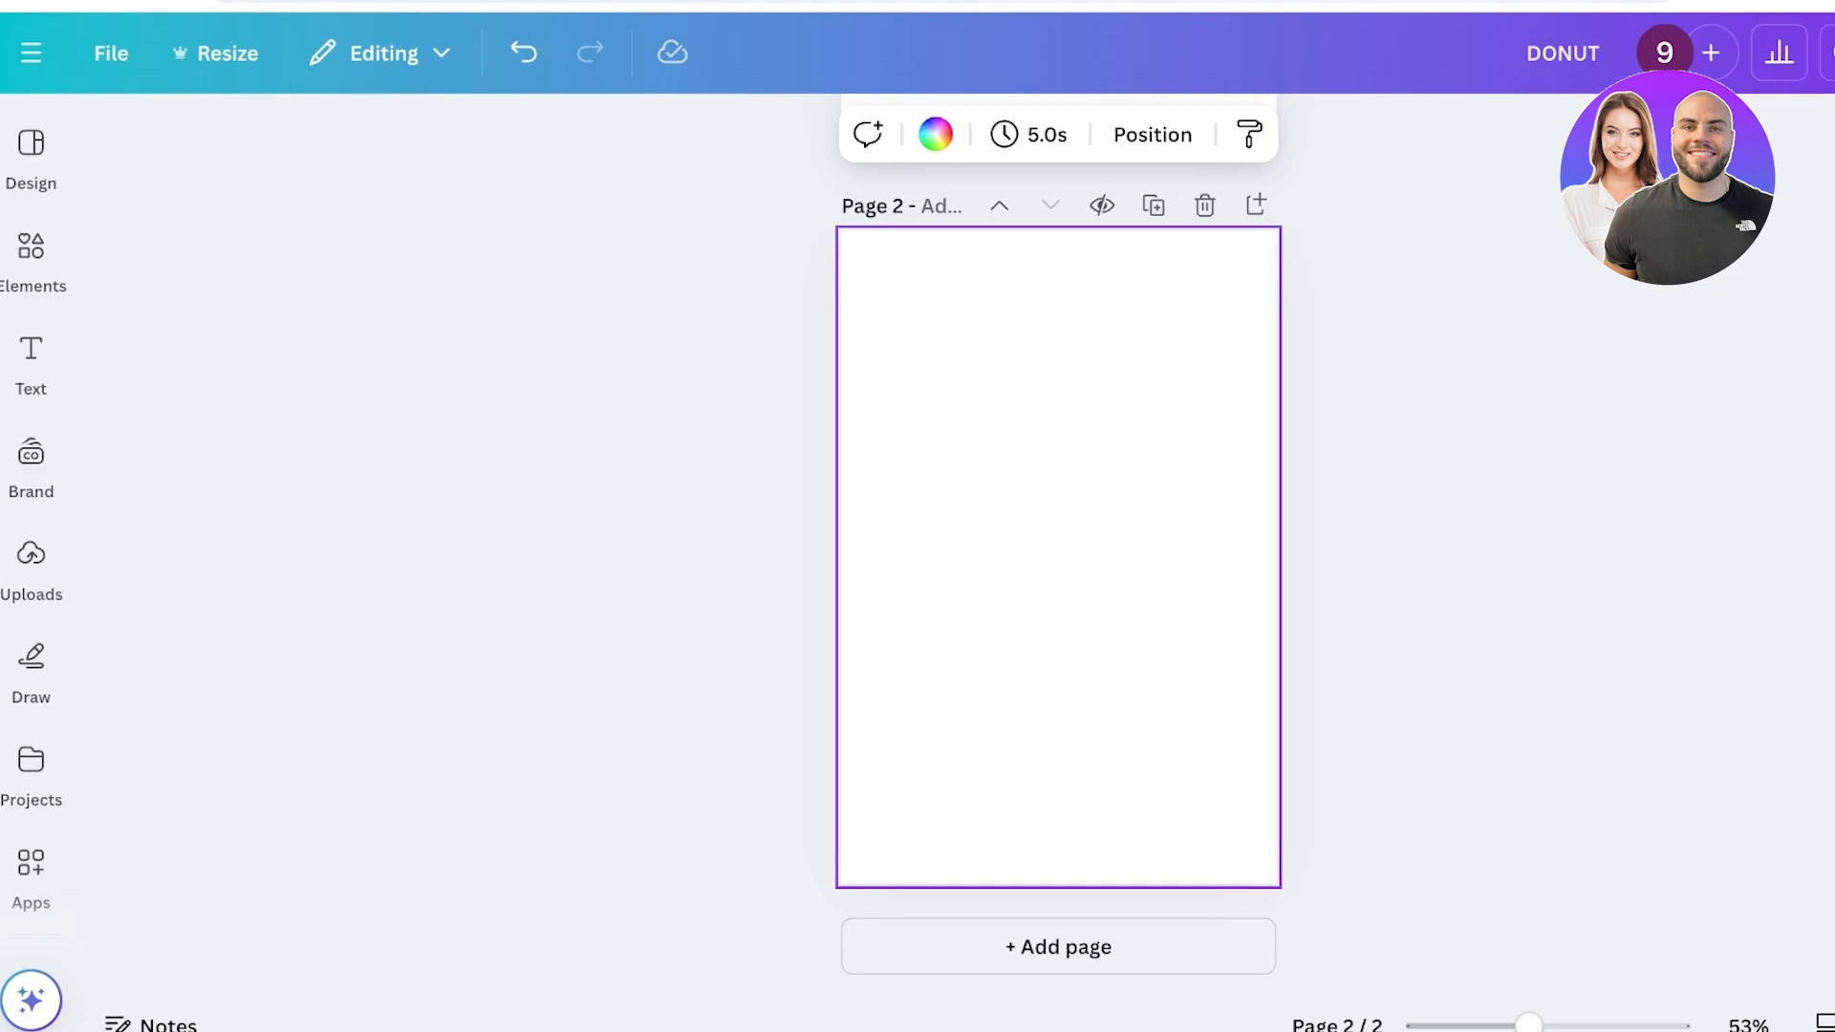
key("ctrl+v")
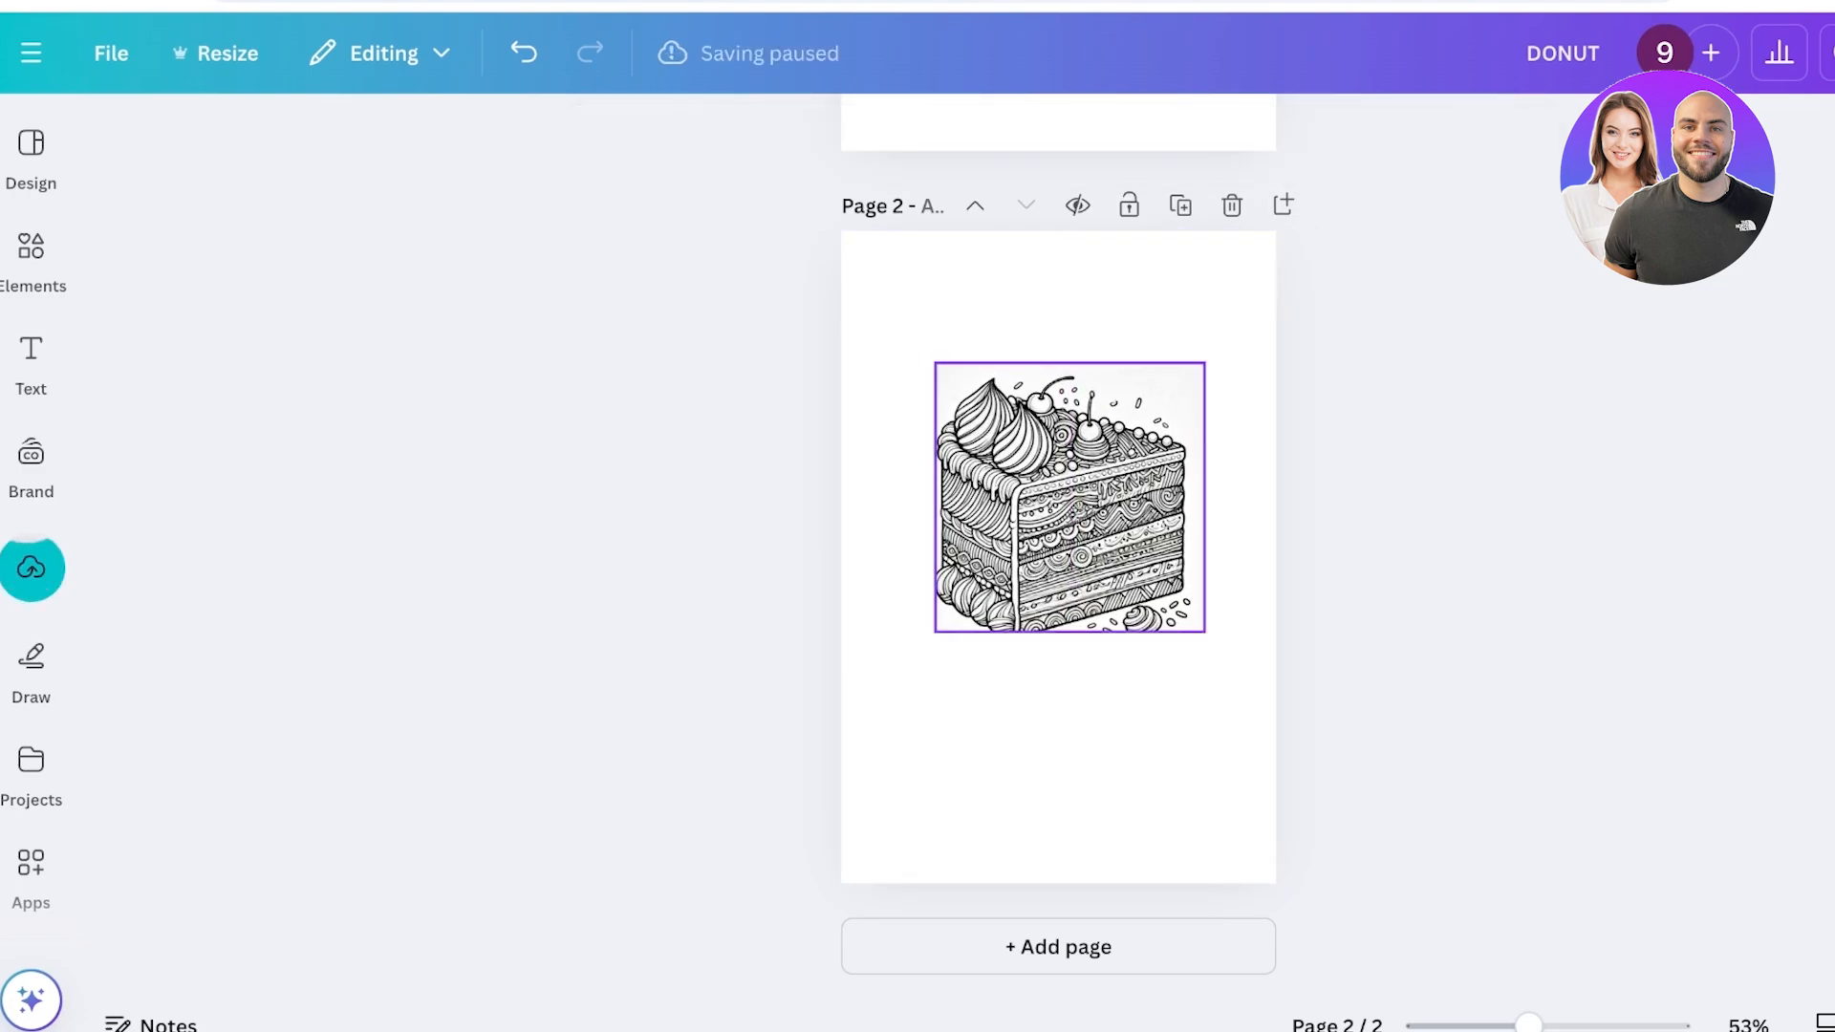
left_click_drag(1069, 497, 1058, 520)
key("Escape")
scroll(1058, 516, "up", 5)
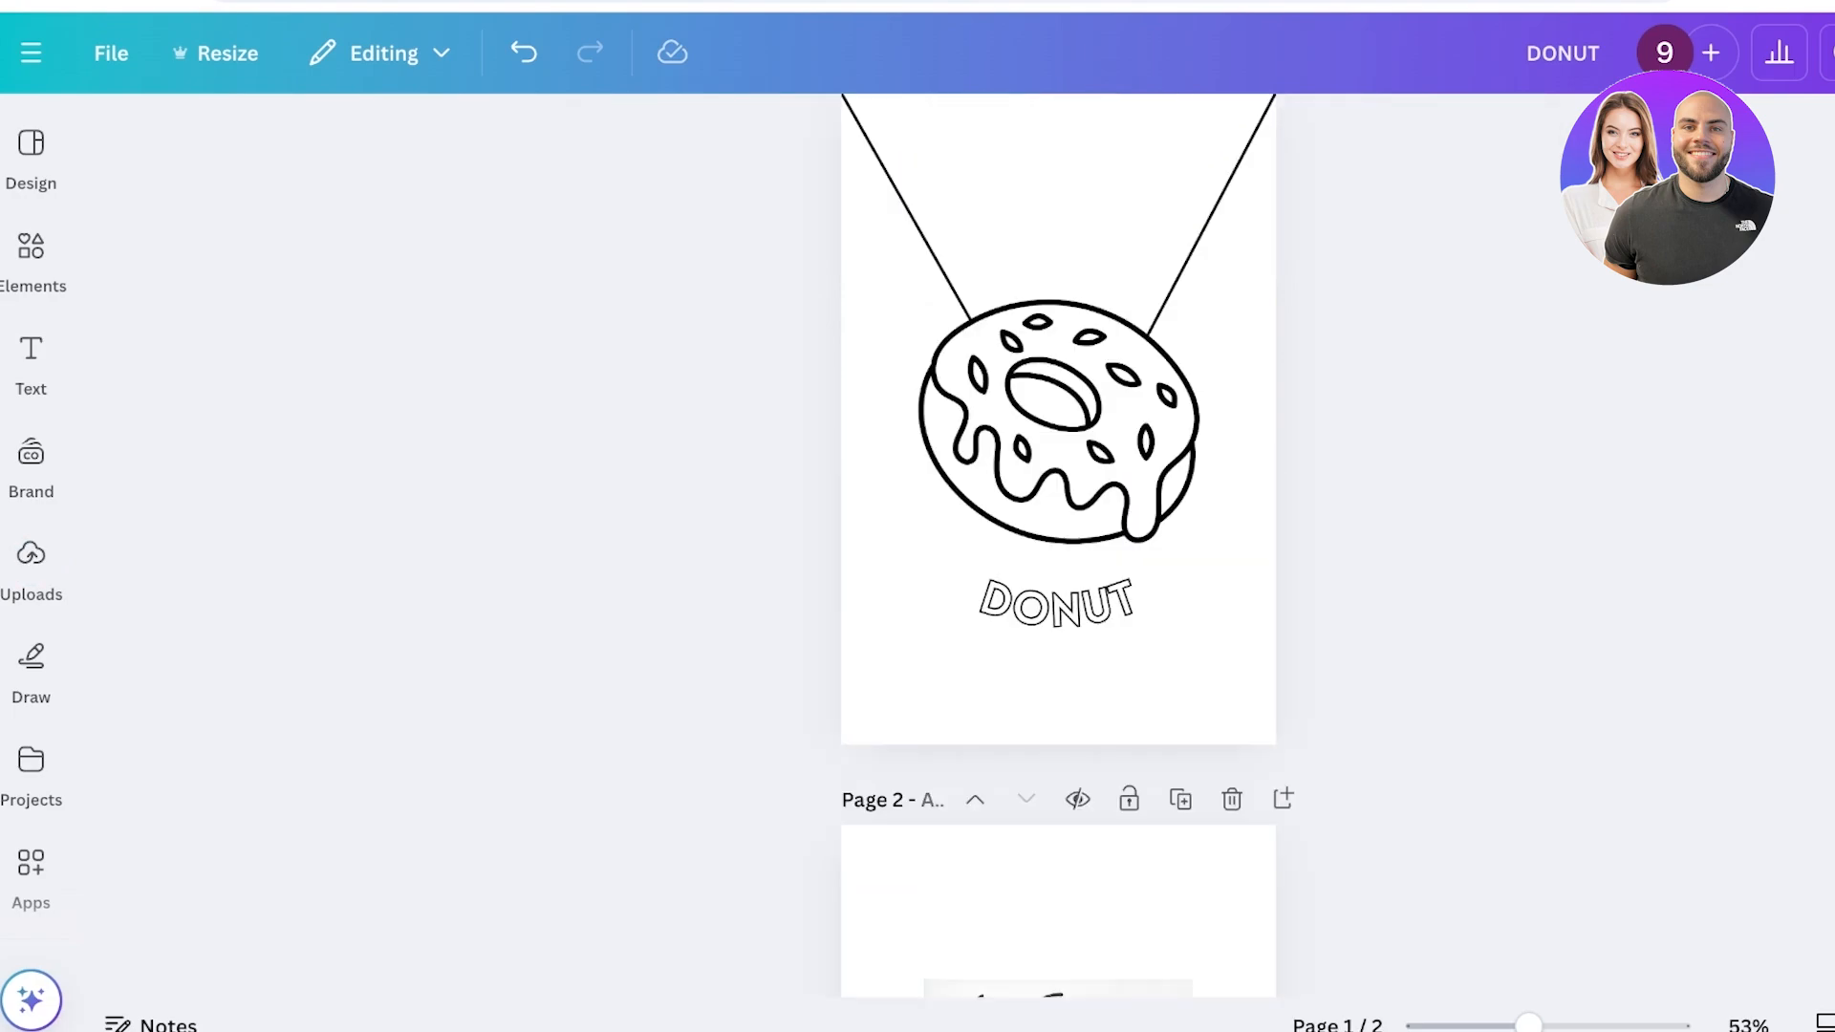
scroll(1058, 516, "up", 1)
scroll(1058, 516, "down", 5)
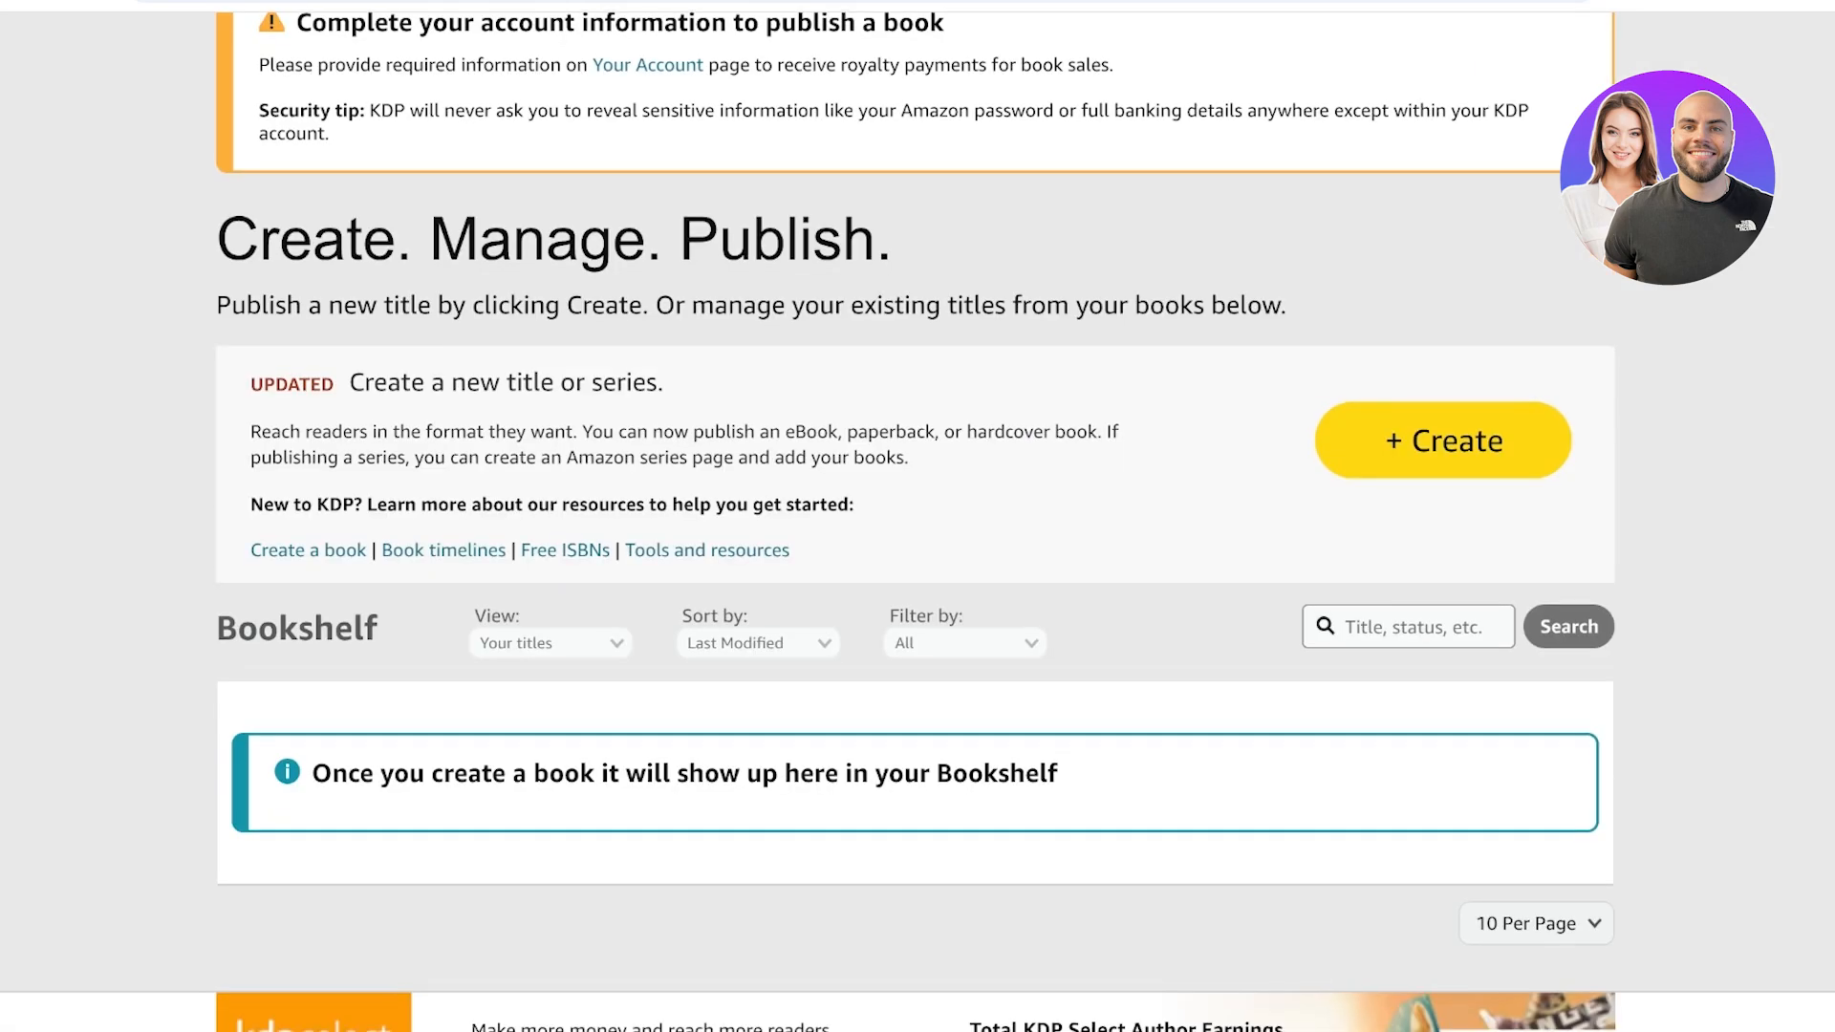
Step: In Kindle Direct Publishing, create a new paperback title and look through its Paperback Details form
left_click(1443, 441)
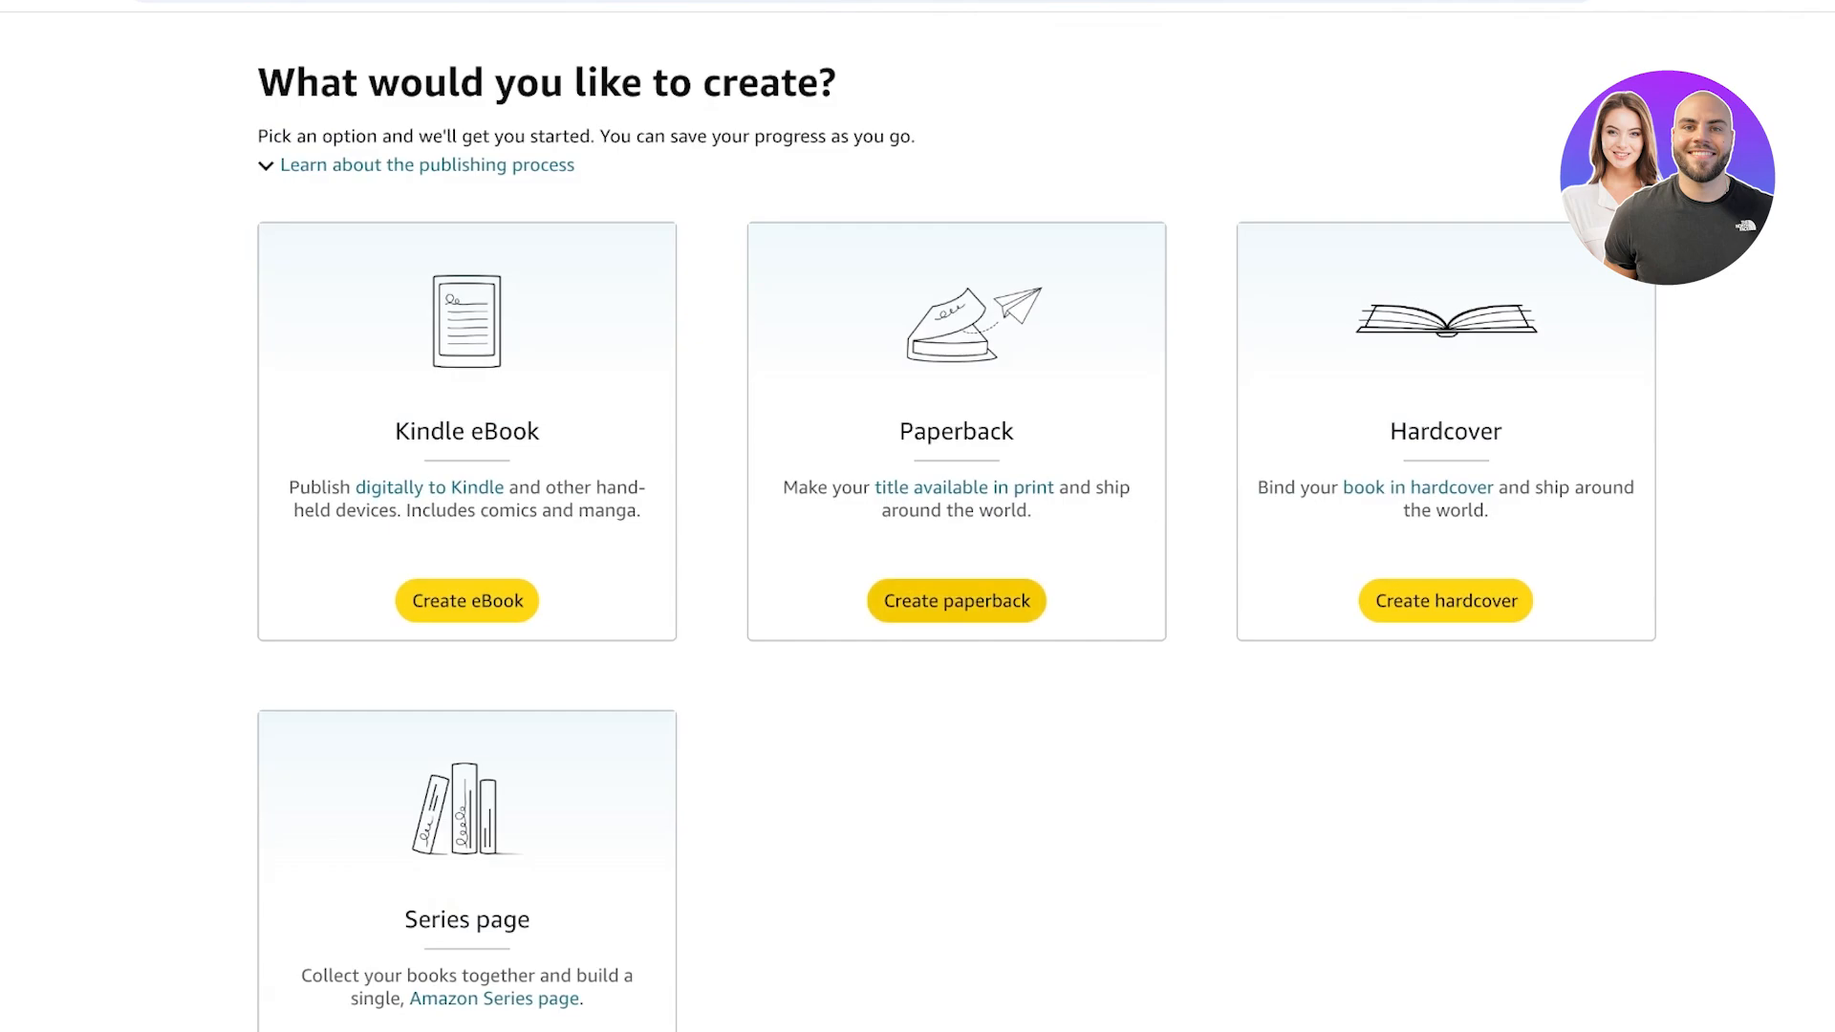
left_click(957, 600)
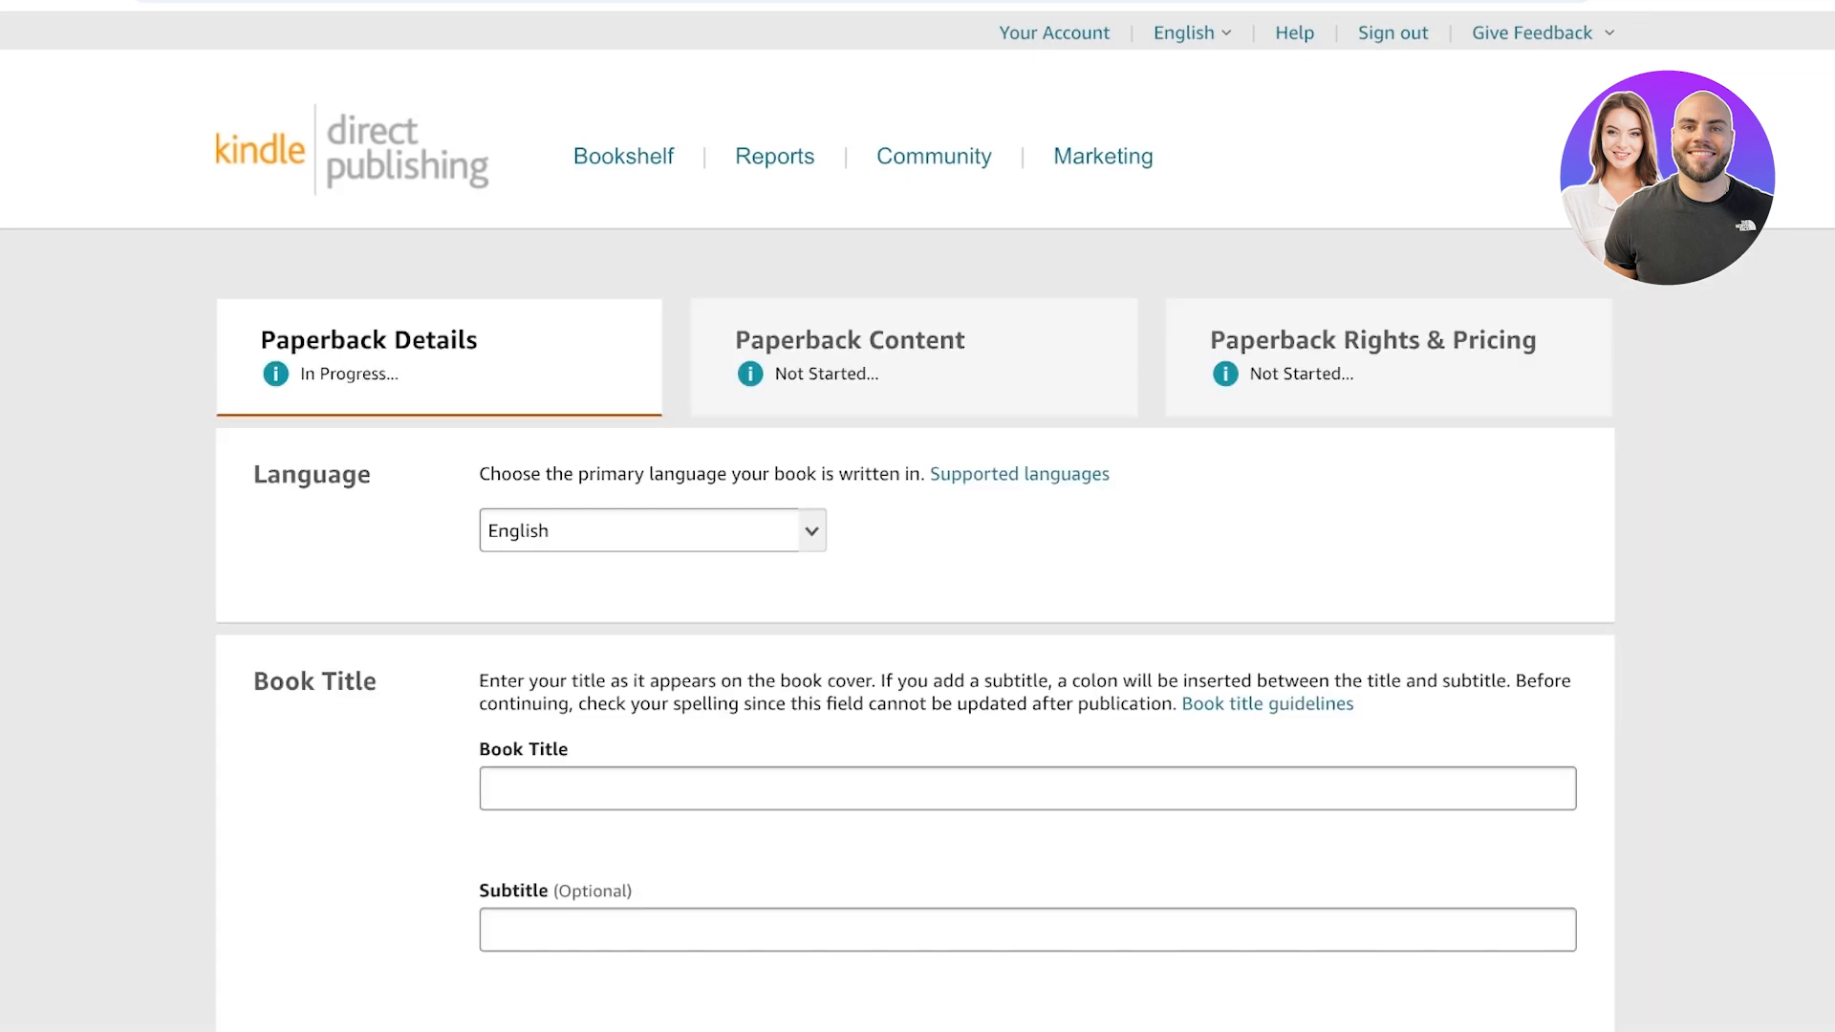
scroll(918, 923, "down", 6)
scroll(917, 922, "down", 3)
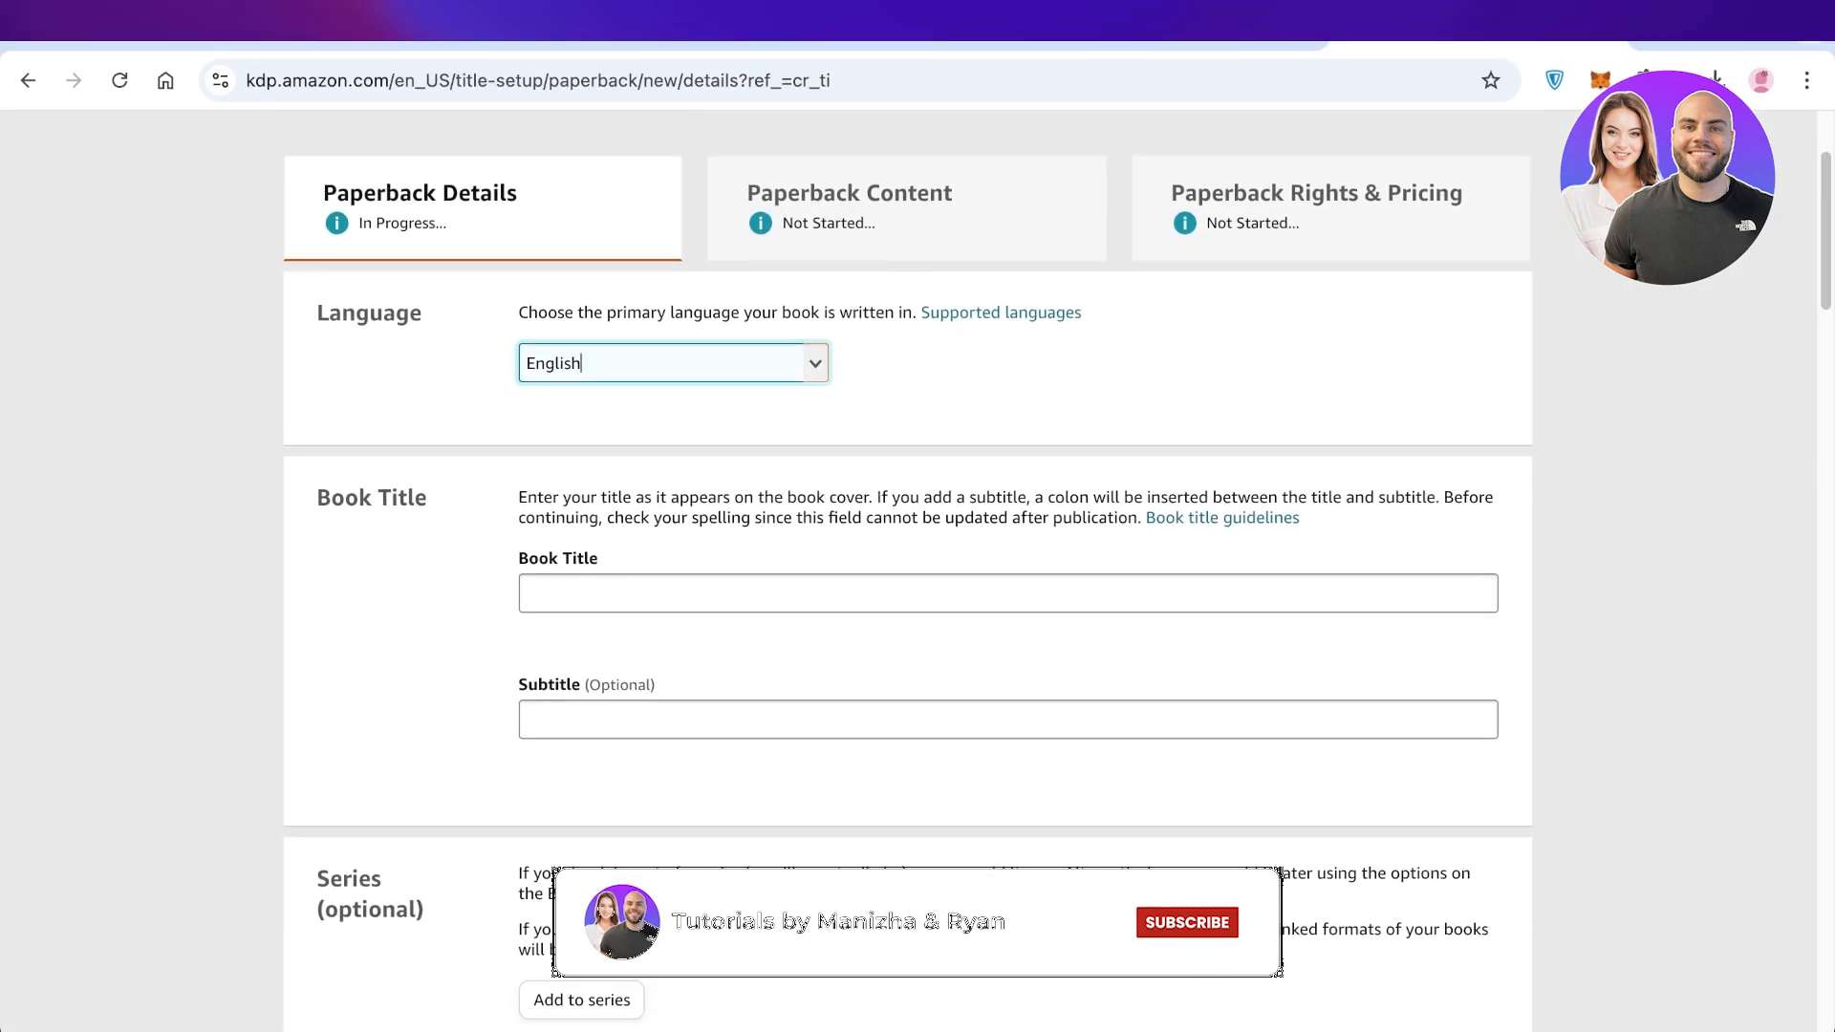
scroll(917, 573, "up", 3)
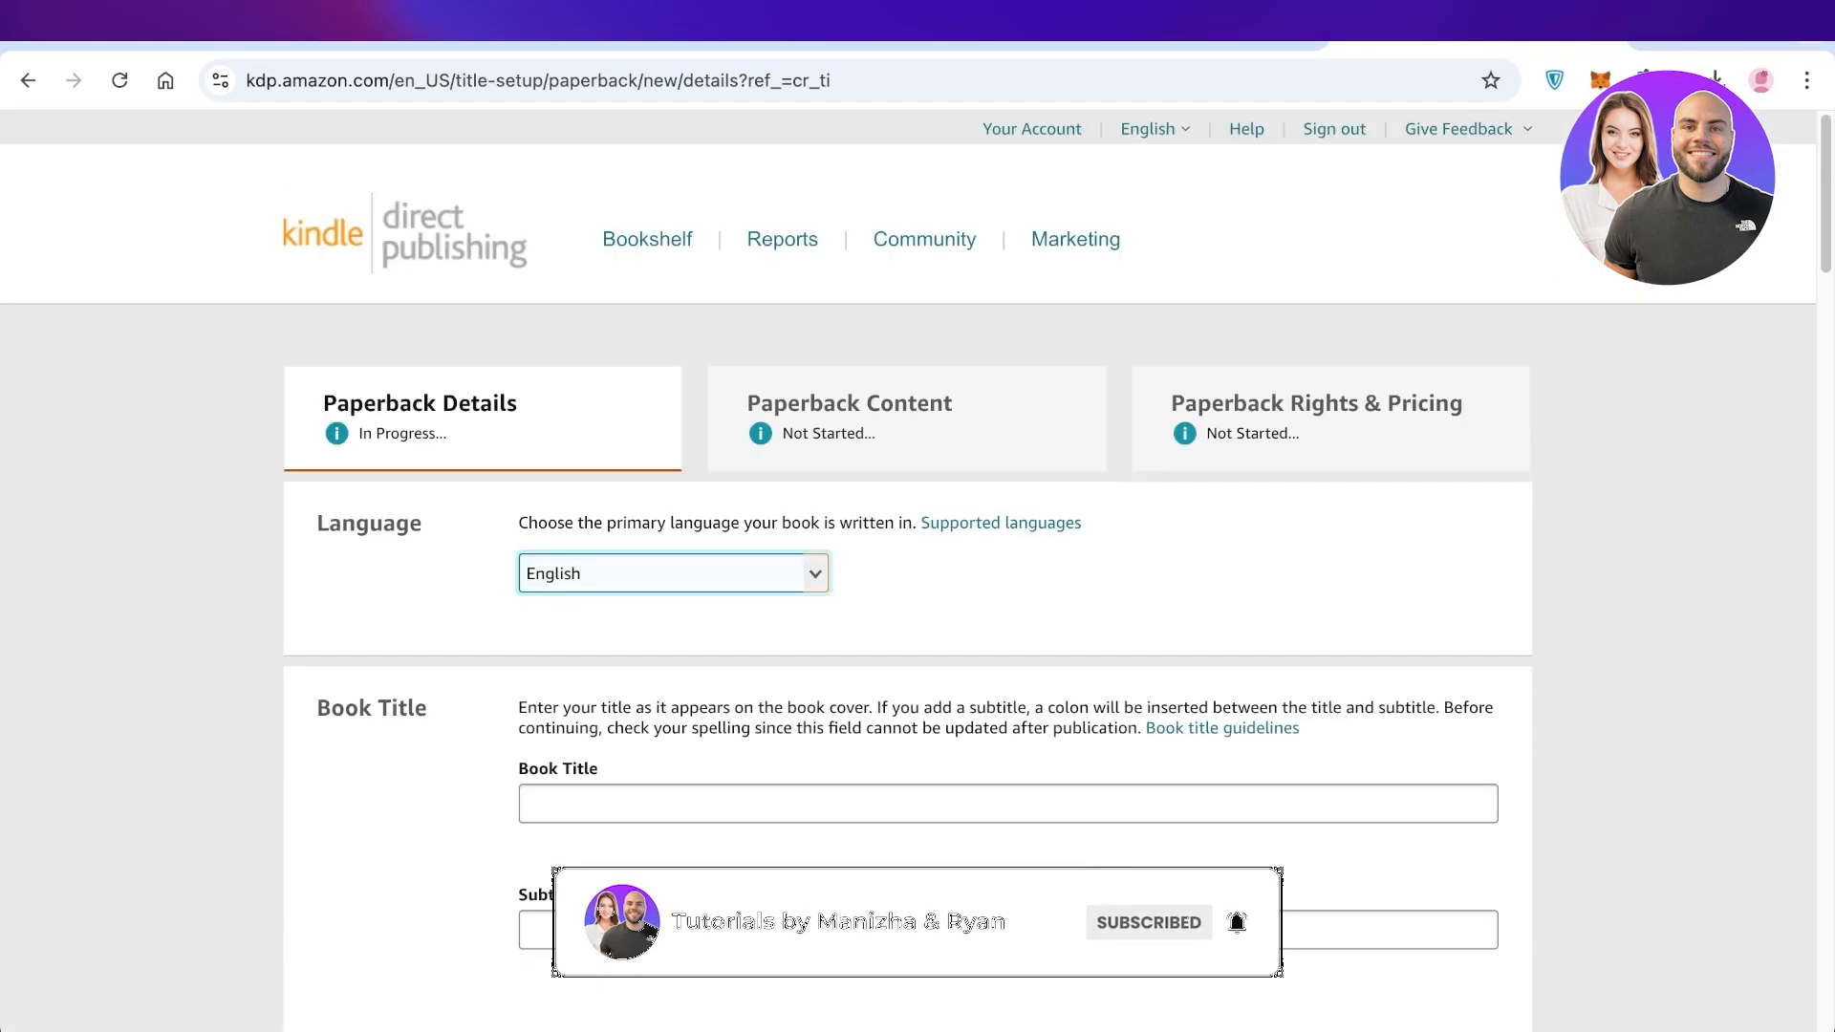